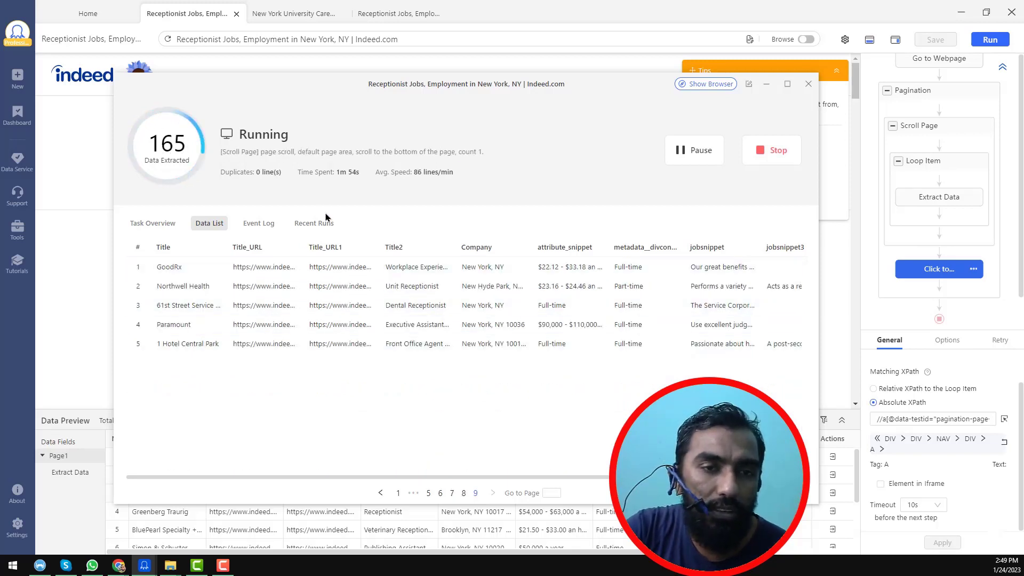
# Step: Stop the running Indeed receptionist jobs extraction and close its run window without exporting the data
pyautogui.click(782, 158)
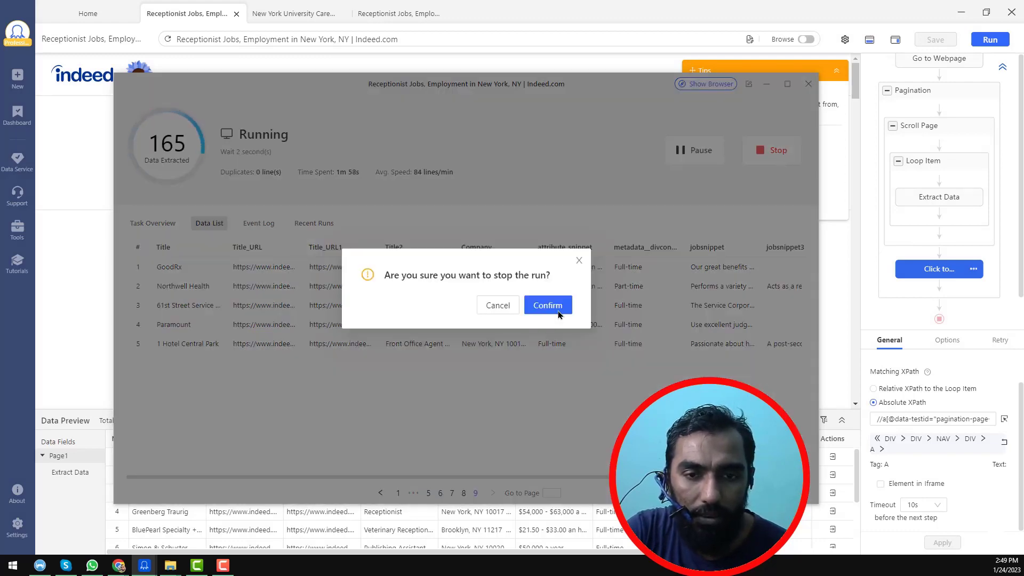
pyautogui.click(538, 306)
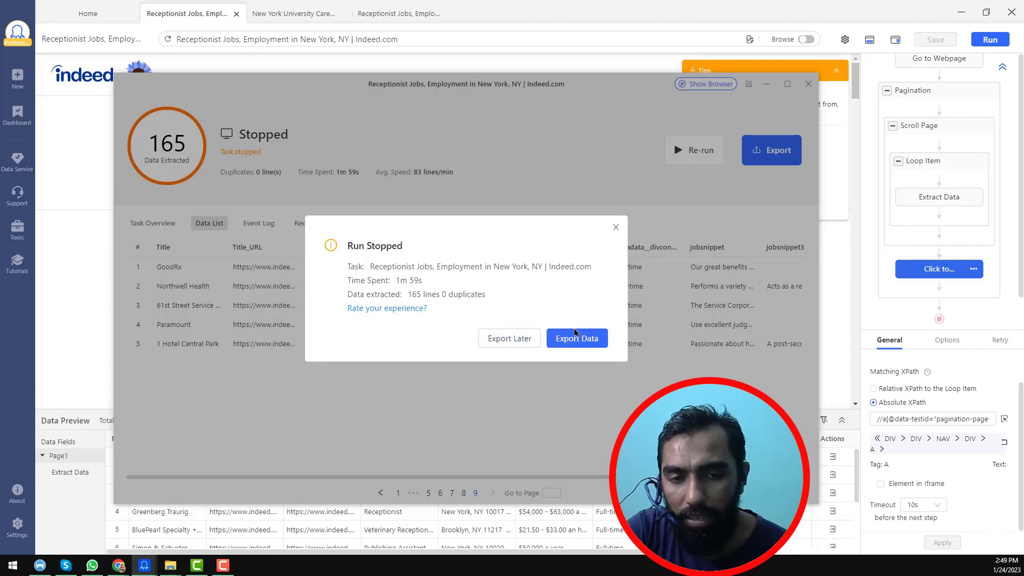
pyautogui.click(616, 228)
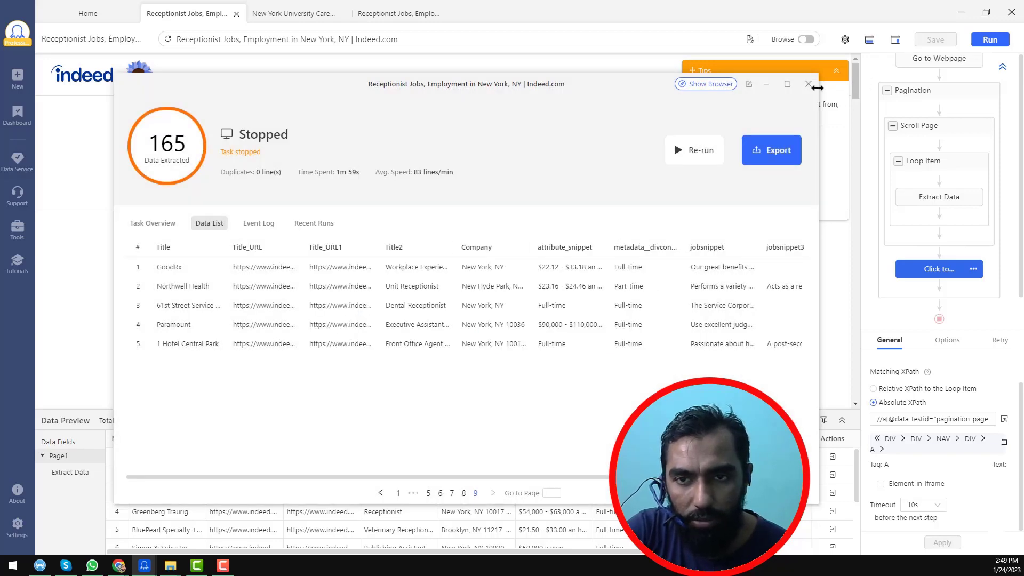
pyautogui.click(809, 85)
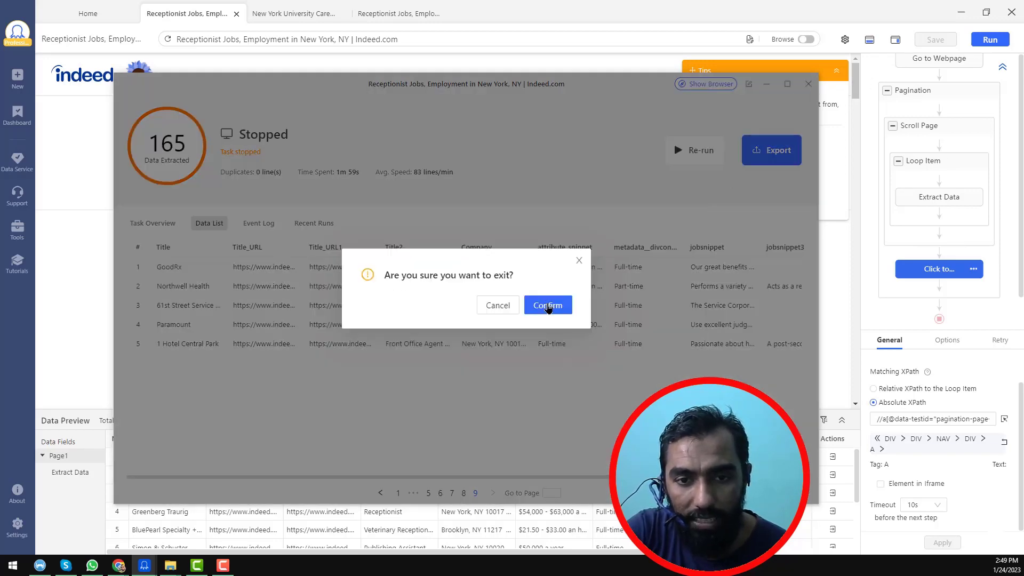
pyautogui.click(548, 306)
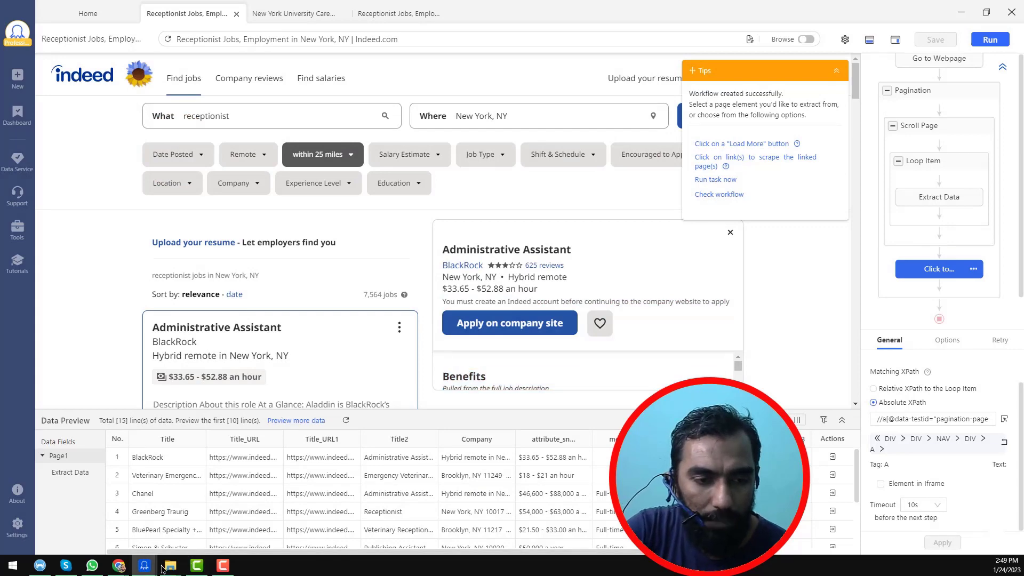
# Step: Switch to File Explorer, refresh the Downloads folder and open the Excel workbook named 1
pyautogui.moveTo(170, 566)
pyautogui.click(219, 528)
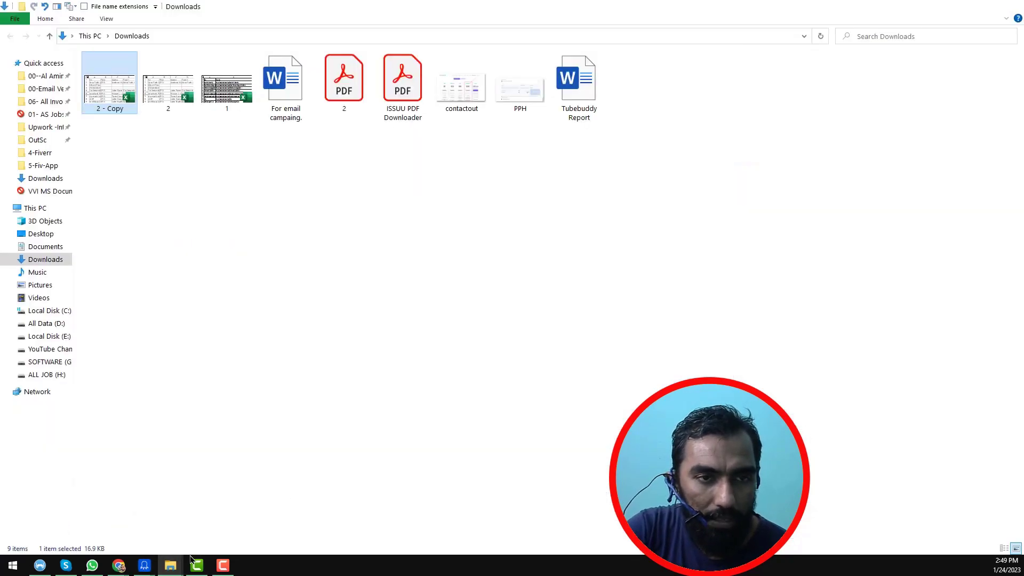
pyautogui.click(254, 278)
pyautogui.rightClick(234, 248)
pyautogui.click(265, 293)
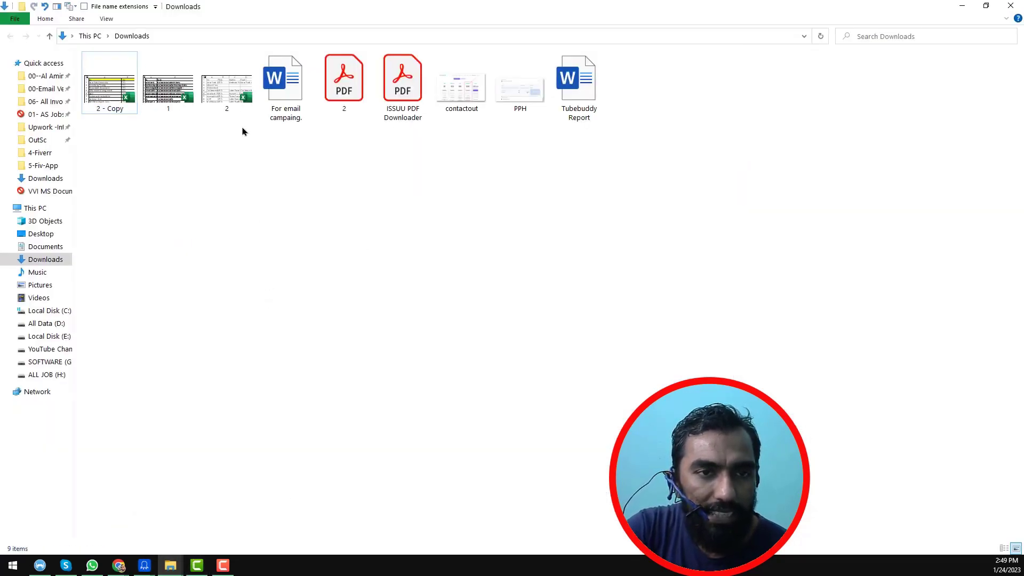
pyautogui.click(167, 110)
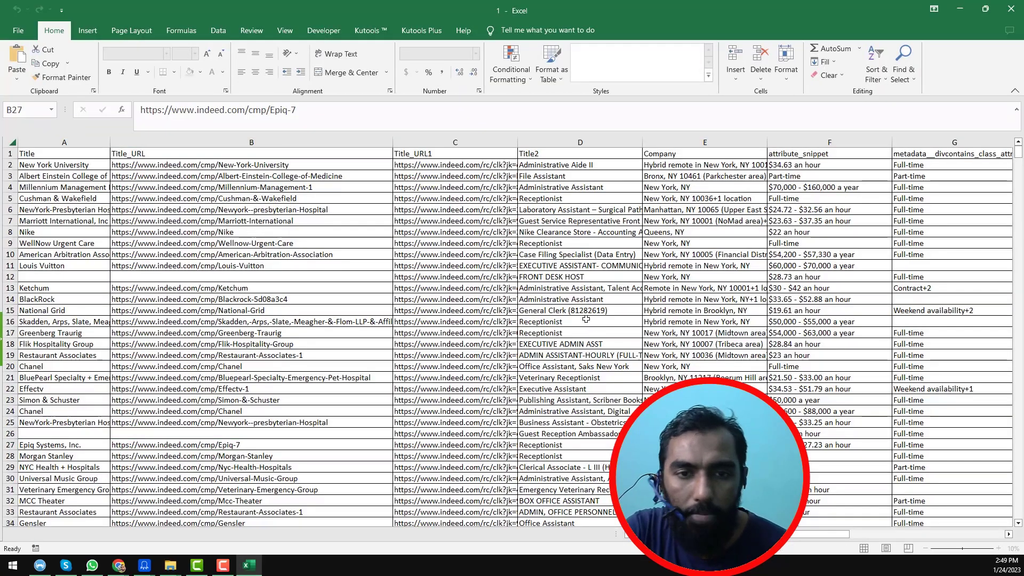
# Step: Examine the scraped job columns, including Title, Title_URL, Title2, attribute_snippet and the metadata column, narrowing column B slightly
pyautogui.click(293, 209)
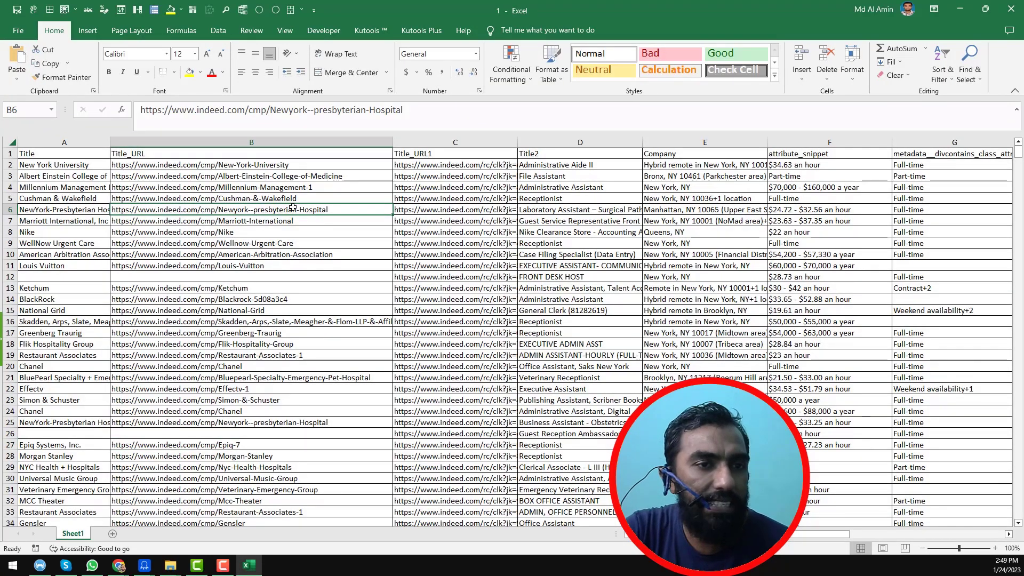
pyautogui.click(83, 163)
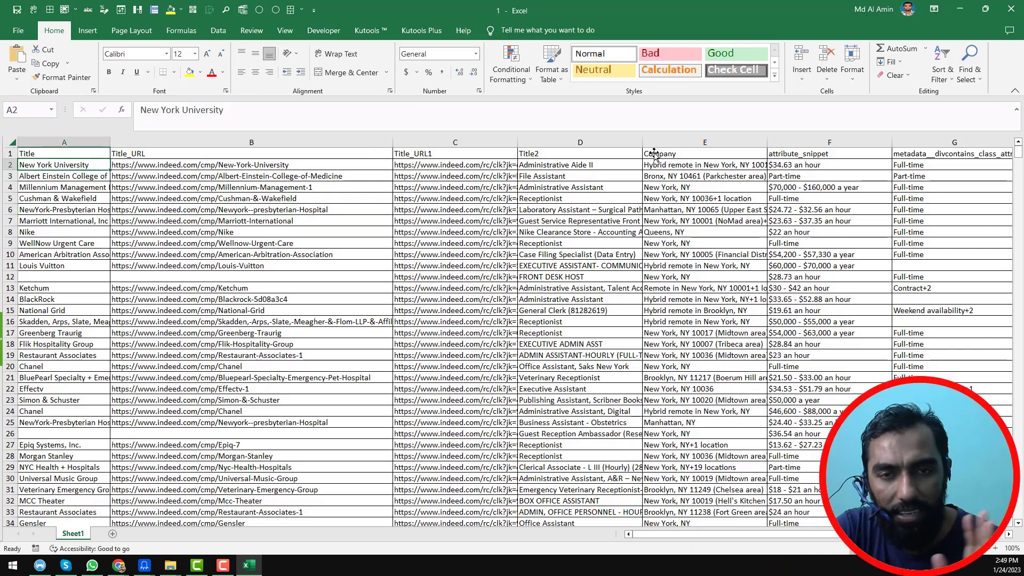
pyautogui.moveTo(393, 143)
pyautogui.mouseDown()
pyautogui.moveTo(323, 151)
pyautogui.moveTo(379, 150)
pyautogui.mouseUp()
pyautogui.click(229, 155)
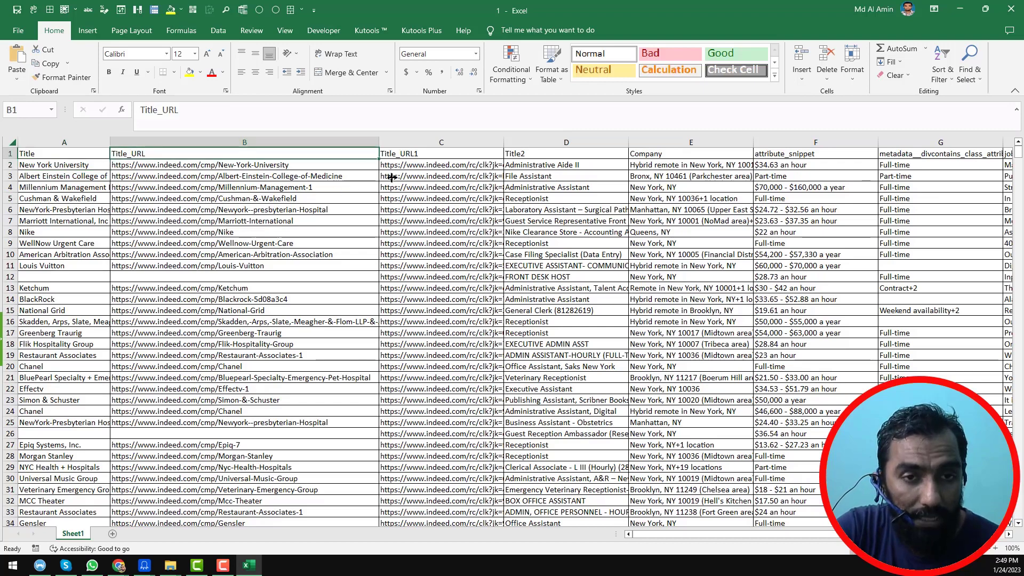
pyautogui.click(499, 154)
pyautogui.click(523, 153)
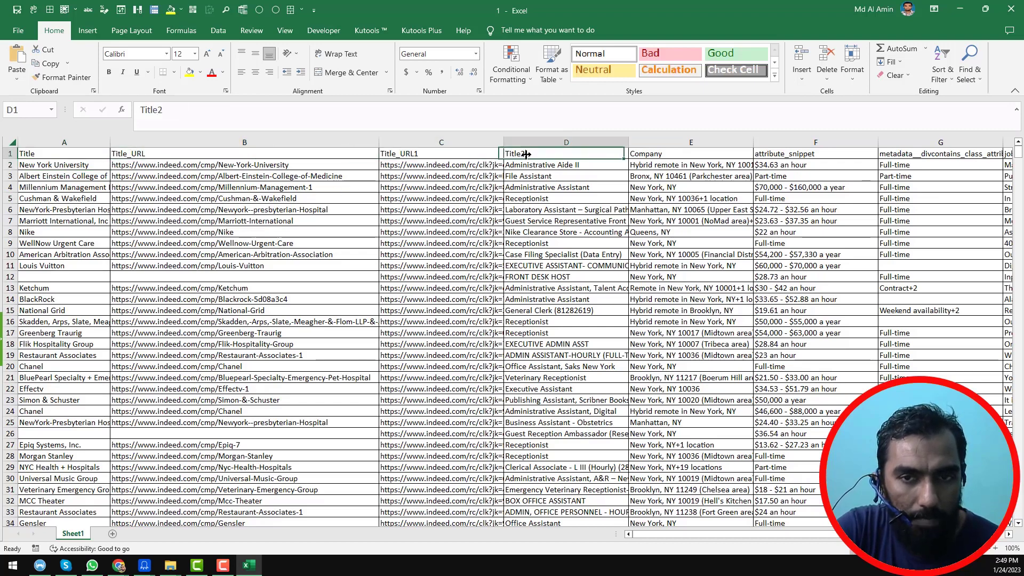
pyautogui.click(773, 156)
pyautogui.click(881, 154)
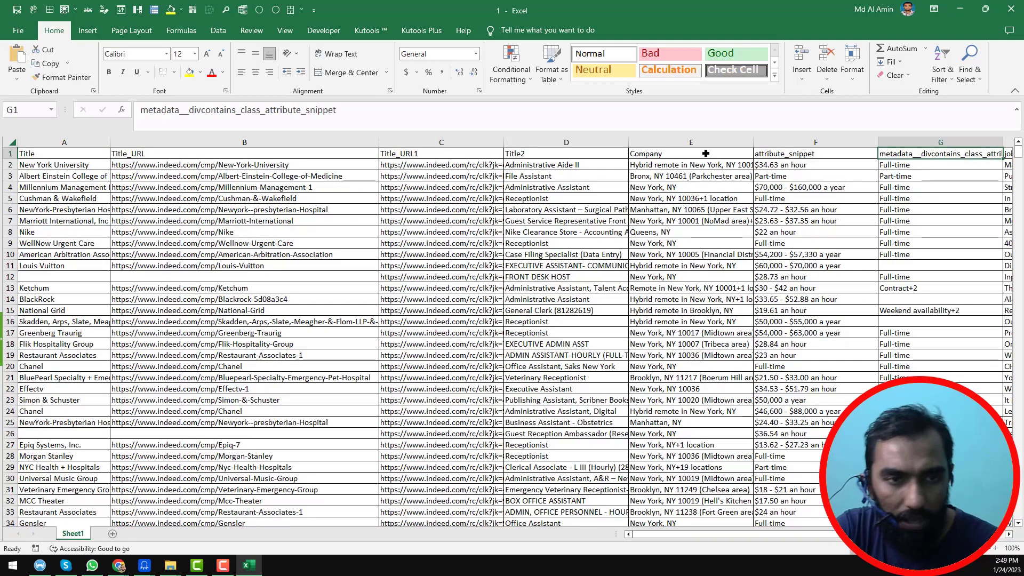
pyautogui.click(327, 165)
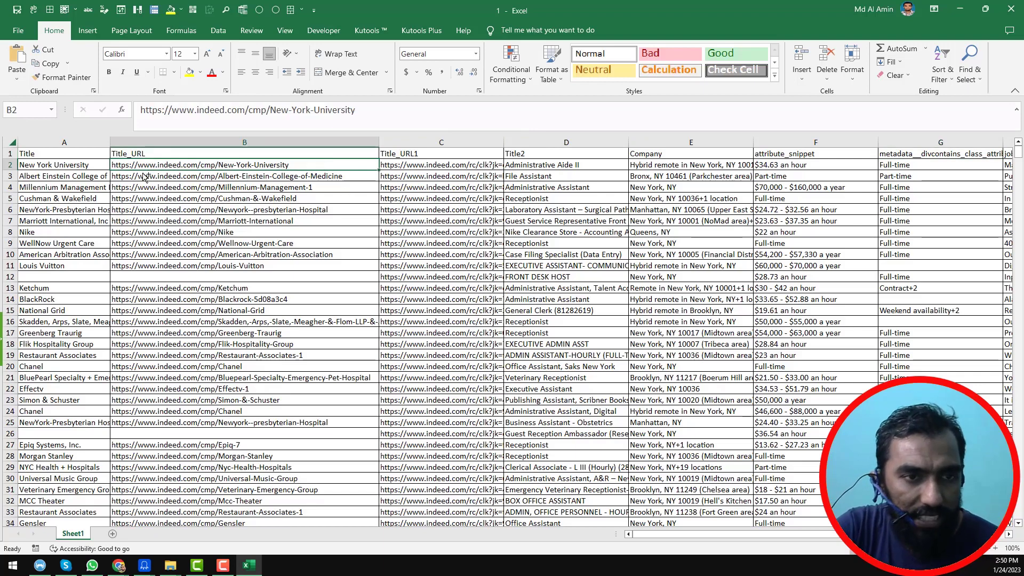
# Step: Freeze the top row of the sheet so the column headers stay in view
pyautogui.click(10, 154)
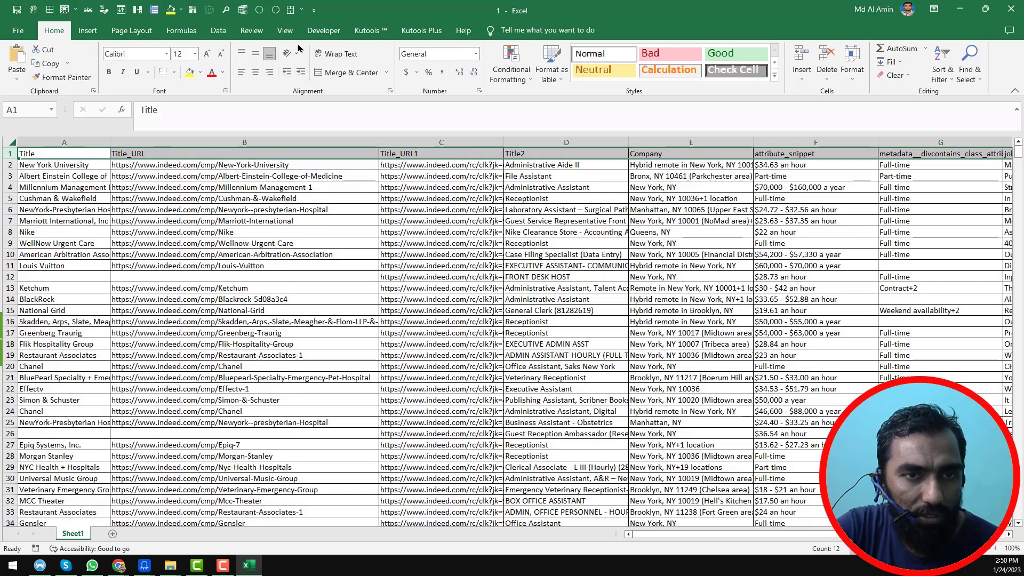
pyautogui.click(75, 11)
pyautogui.click(118, 65)
pyautogui.click(180, 189)
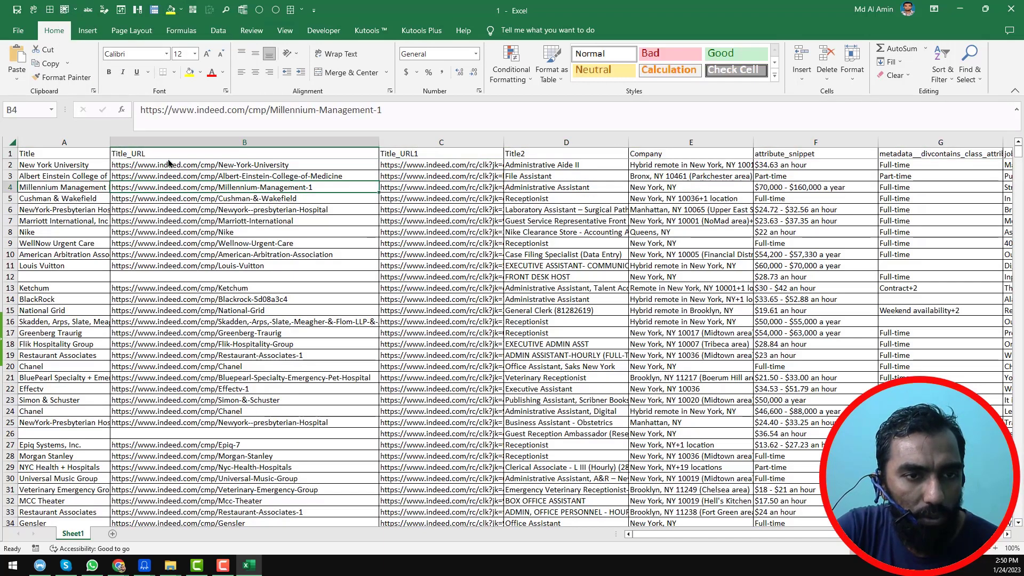
# Step: Rename the Title_URL header in cell B1 to "Company ULR"
pyautogui.click(172, 156)
pyautogui.write('Company ULR')
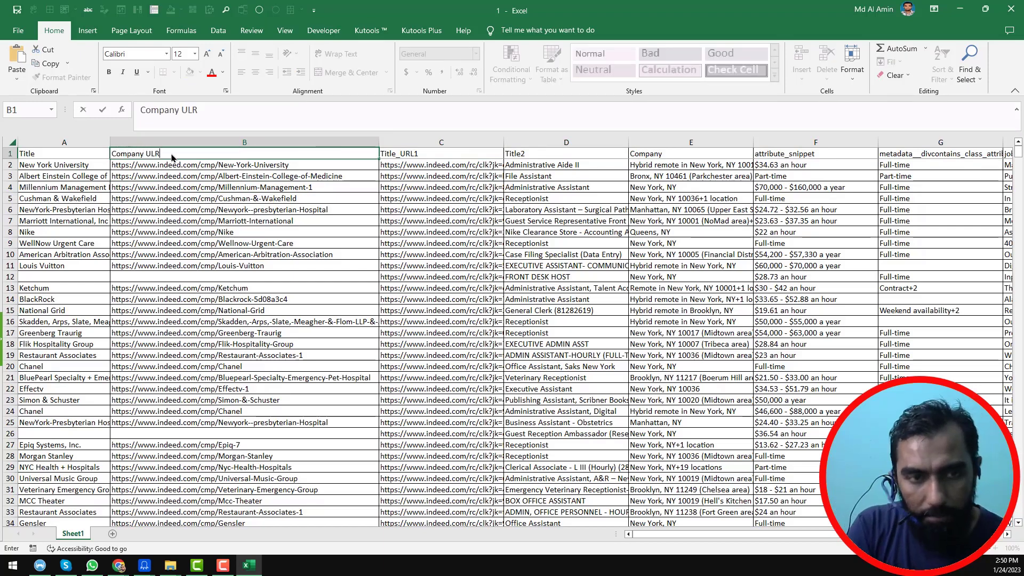
pyautogui.press('Return')
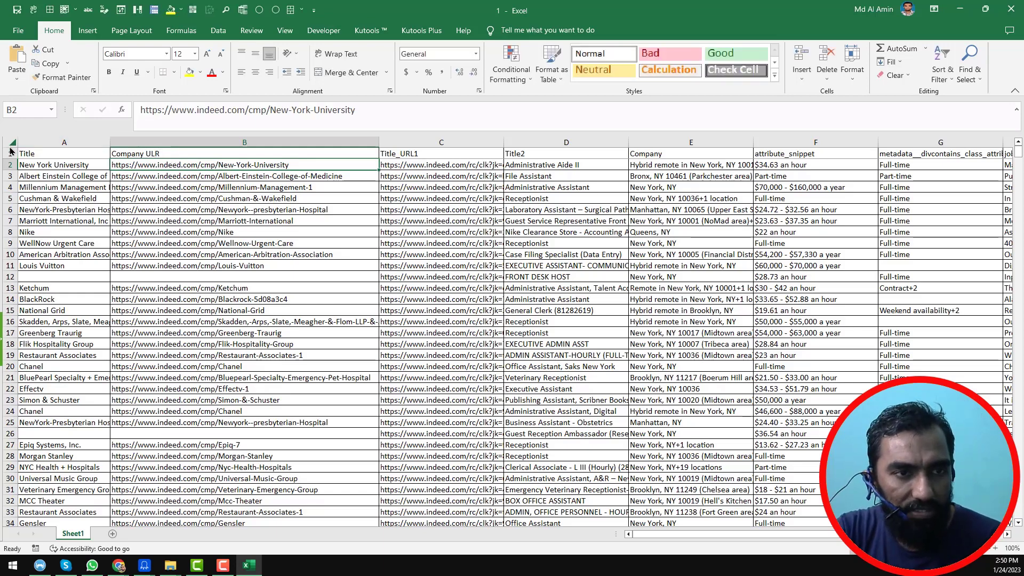
# Step: Sort the whole sheet by the Company ULR column on cell values, A to Z, treating the first row as headers
pyautogui.click(12, 144)
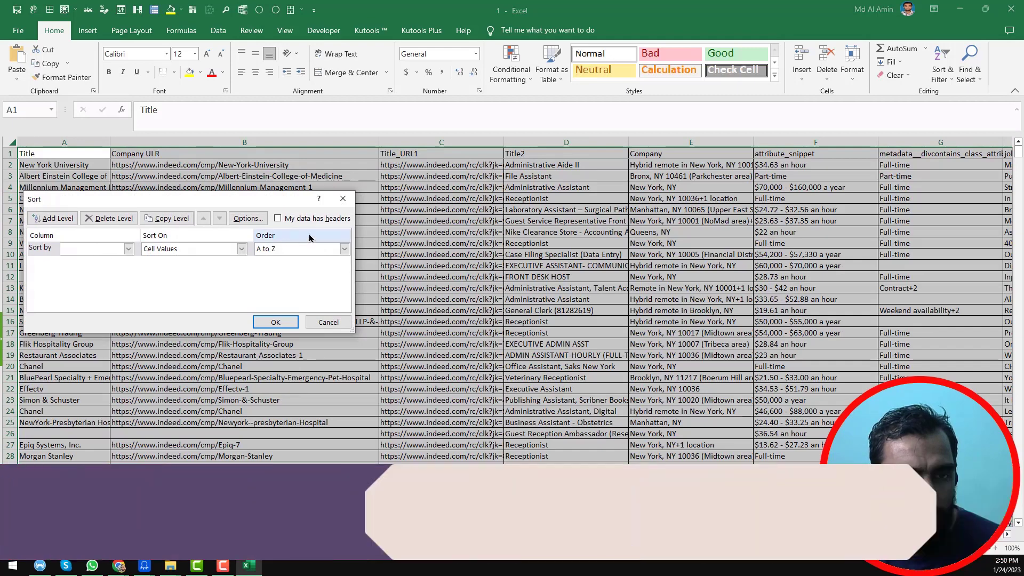
pyautogui.click(349, 201)
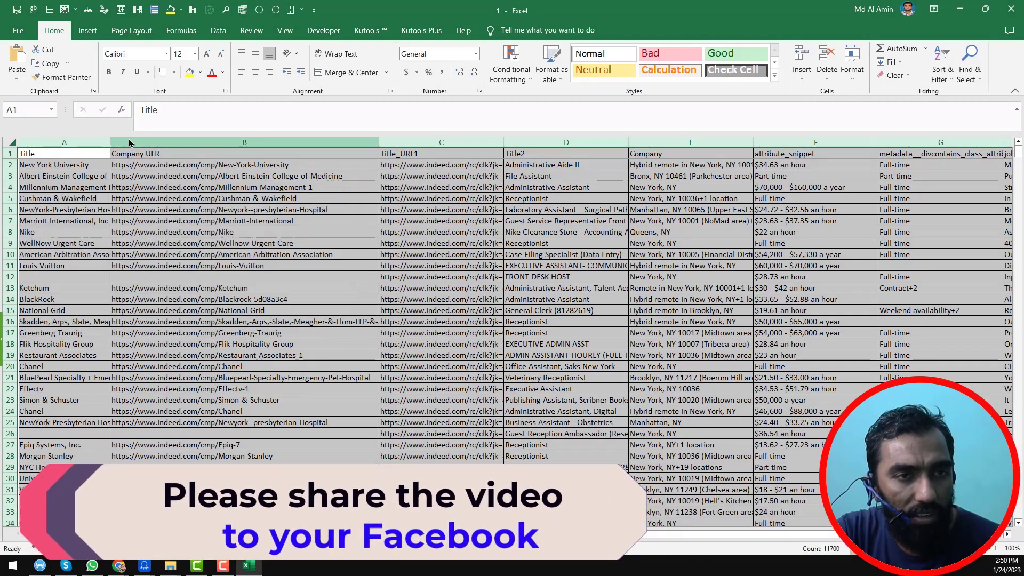
pyautogui.click(121, 10)
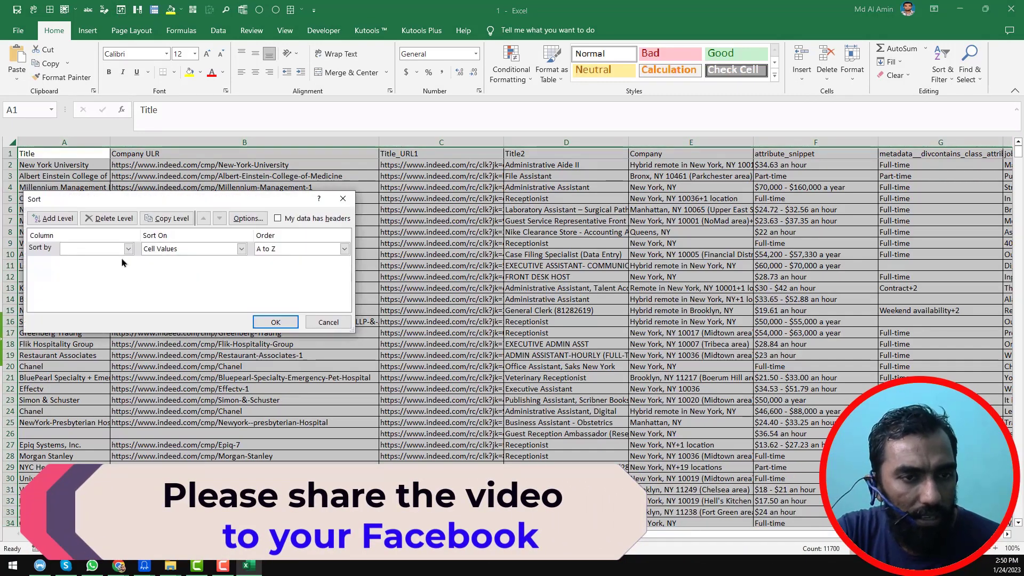
pyautogui.click(128, 249)
pyautogui.click(277, 219)
pyautogui.click(277, 219)
pyautogui.click(110, 249)
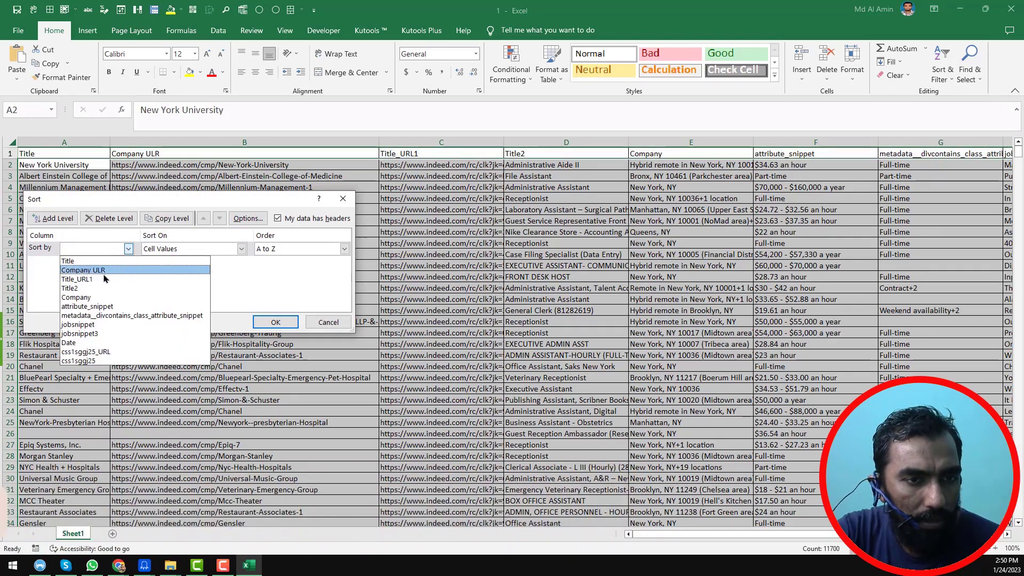
pyautogui.click(115, 270)
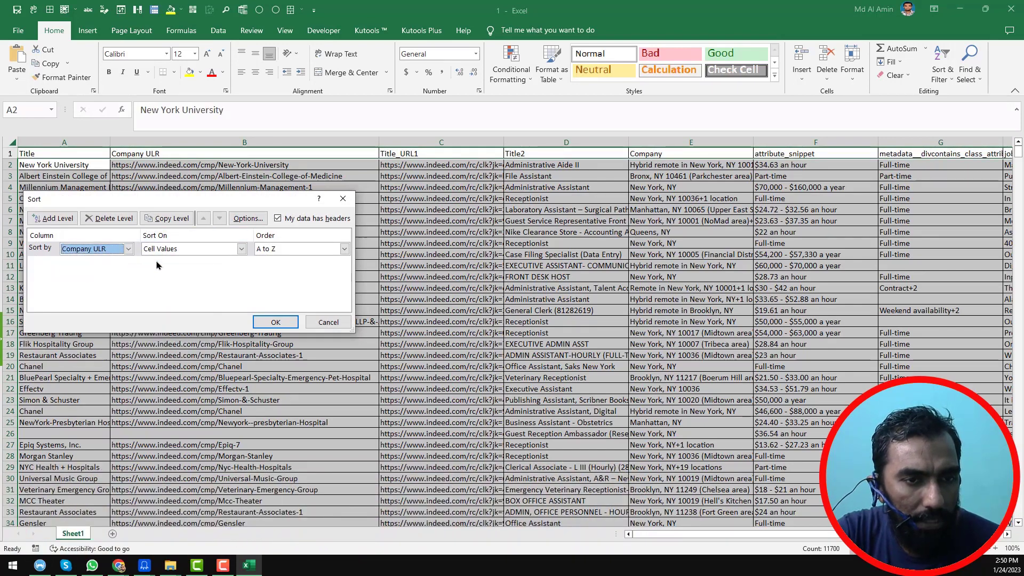
pyautogui.click(283, 325)
# Step: Review the sorted Company ULR column from its last entry back up to the first filled row, checking for blank and repeated companies
pyautogui.scroll(-13, 301, 281)
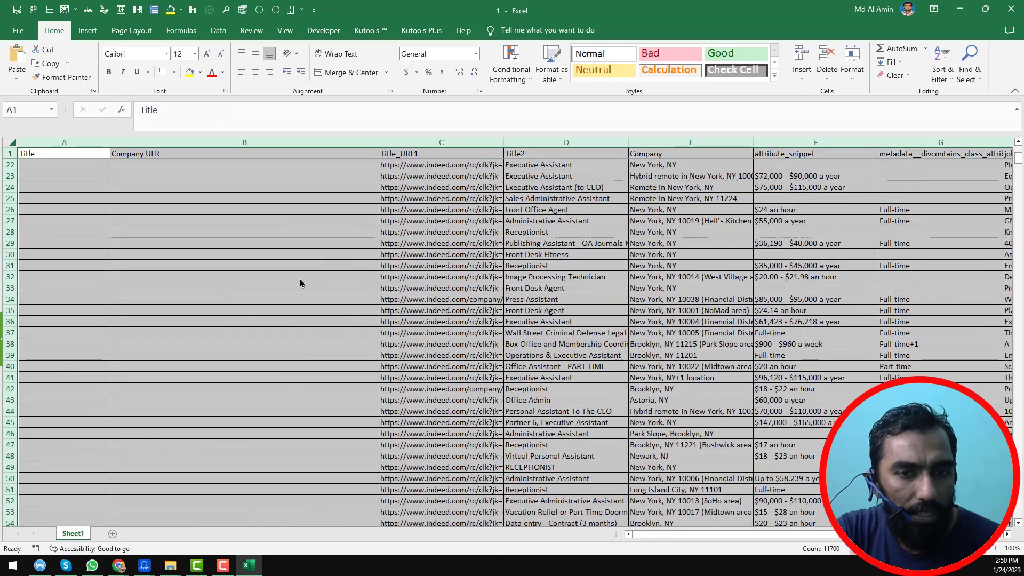
pyautogui.click(299, 269)
pyautogui.hotkey('ctrl', 'Down')
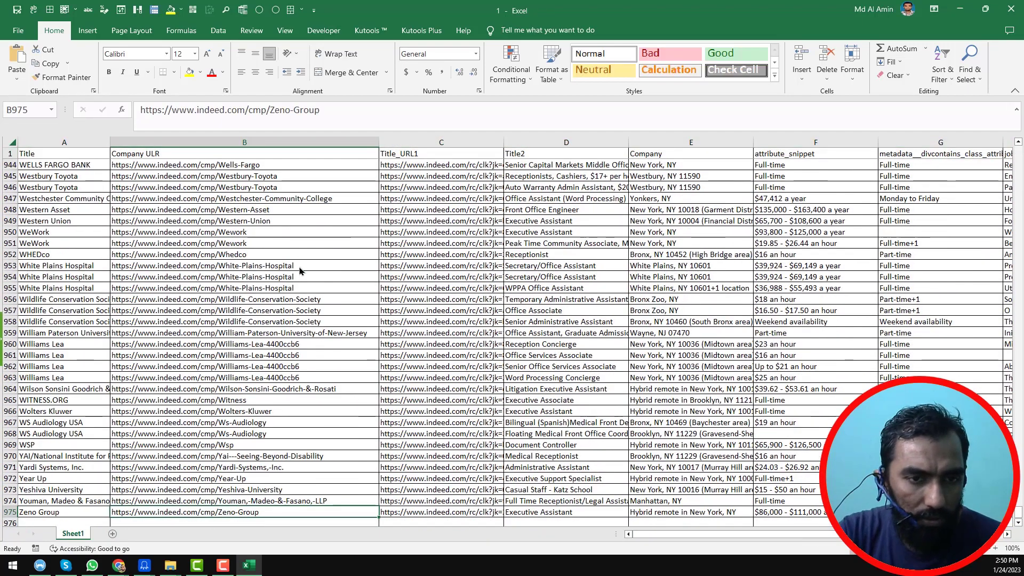
pyautogui.scroll(-3, 287, 313)
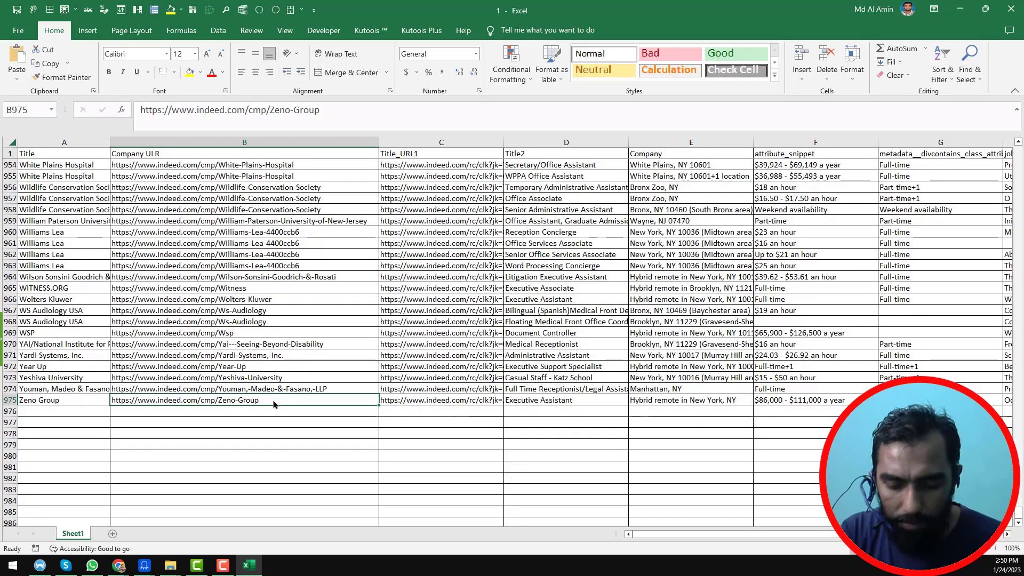
pyautogui.hotkey('ctrl', 'Up')
pyautogui.scroll(20, 343, 272)
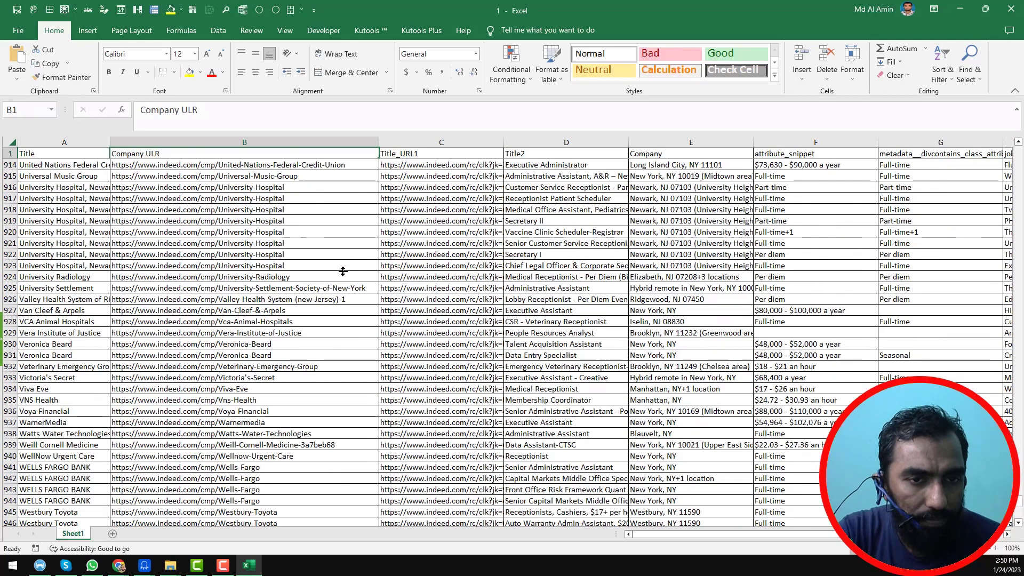
pyautogui.scroll(20, 340, 272)
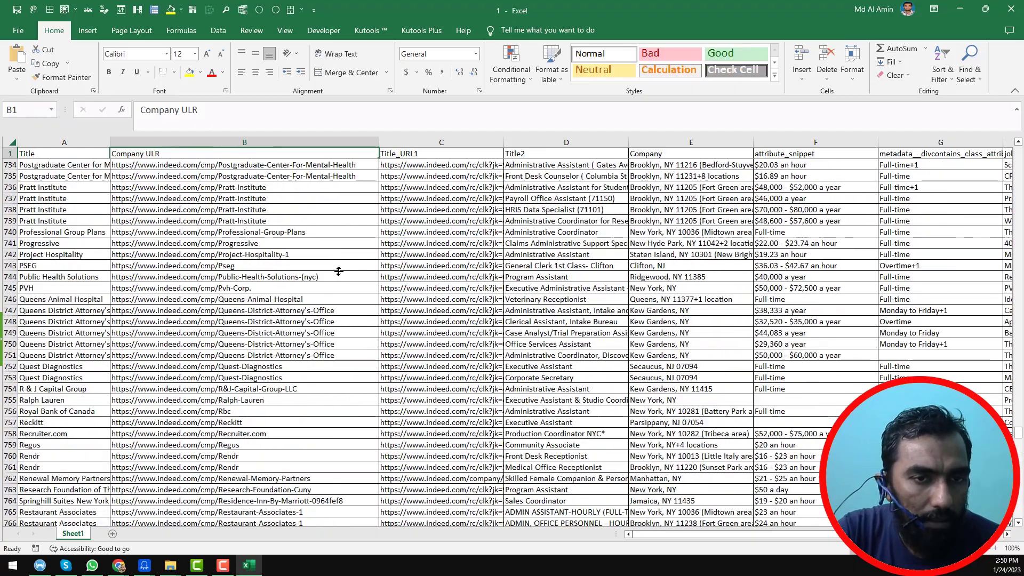
pyautogui.scroll(20, 339, 272)
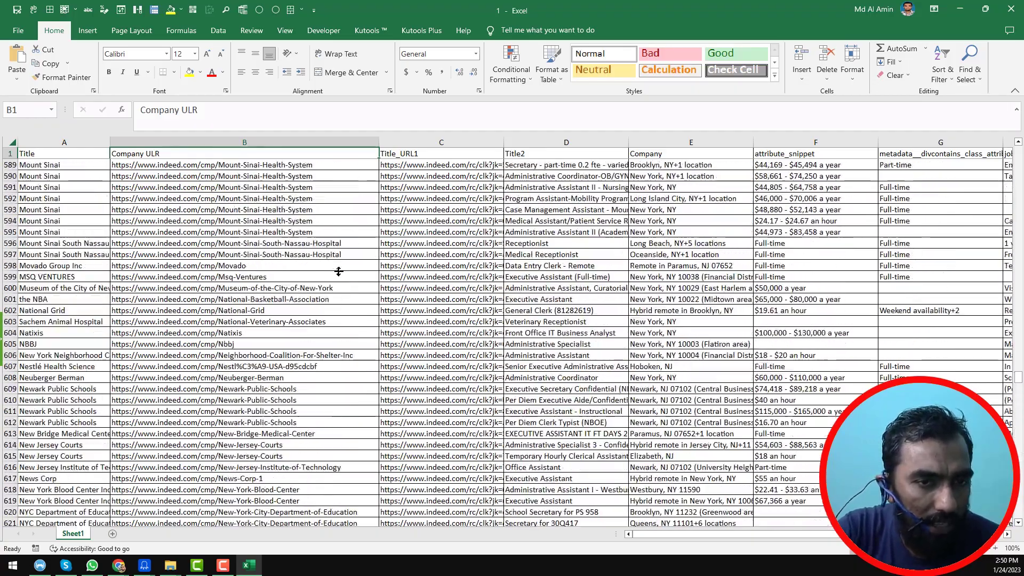
pyautogui.scroll(18, 339, 272)
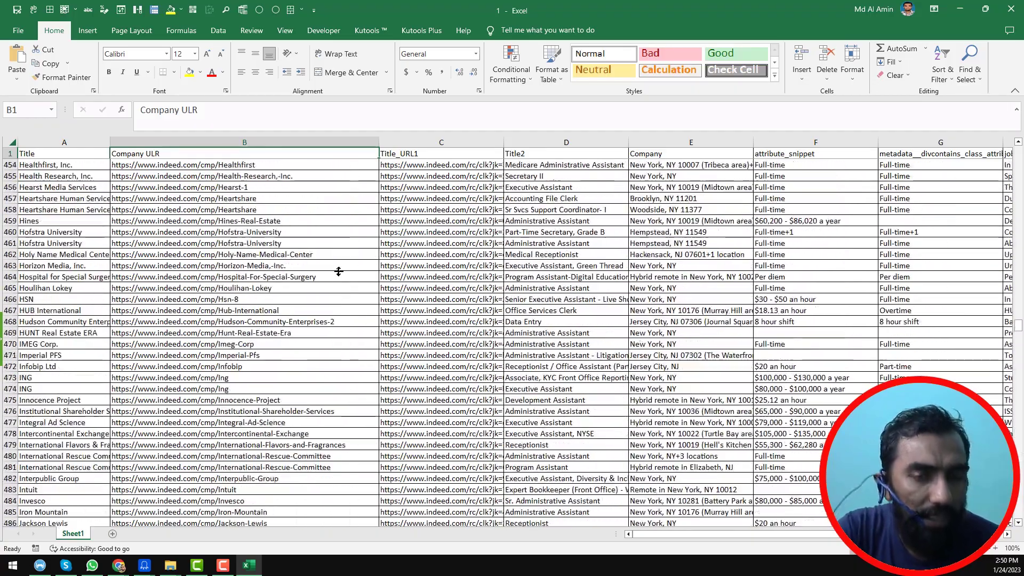
pyautogui.click(326, 228)
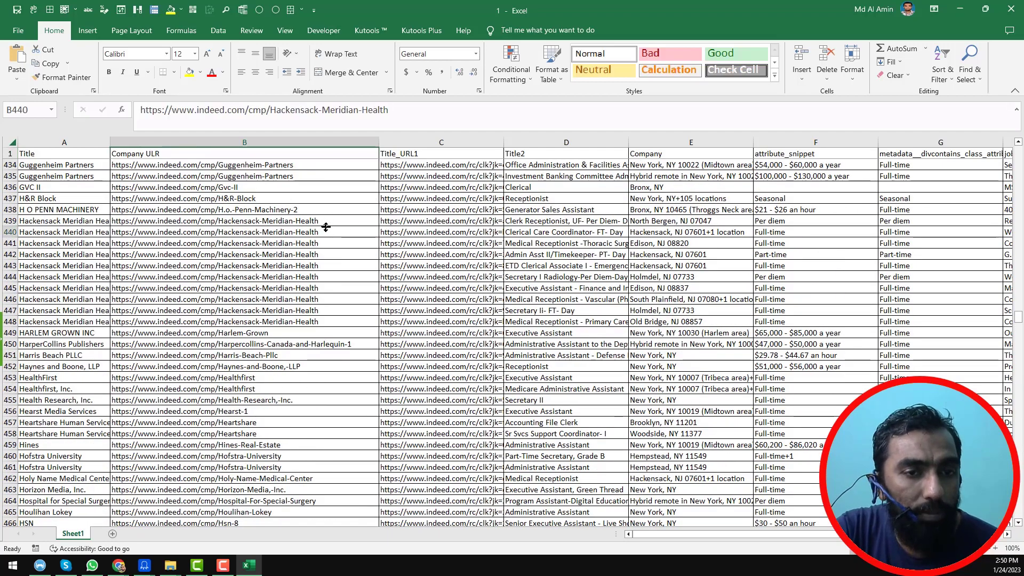
pyautogui.scroll(15, 310, 240)
pyautogui.scroll(20, 307, 247)
pyautogui.scroll(20, 307, 247)
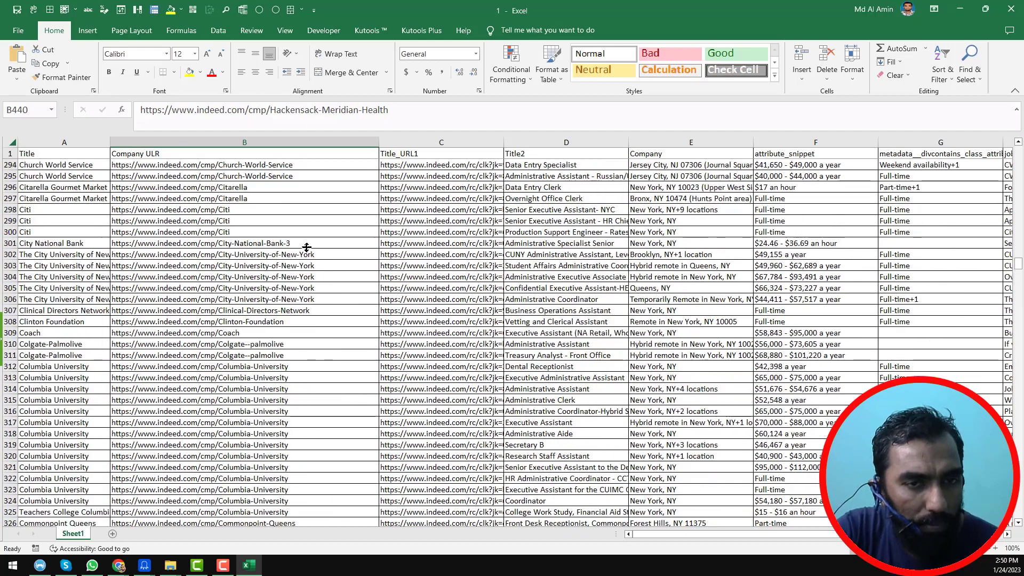
pyautogui.scroll(20, 307, 247)
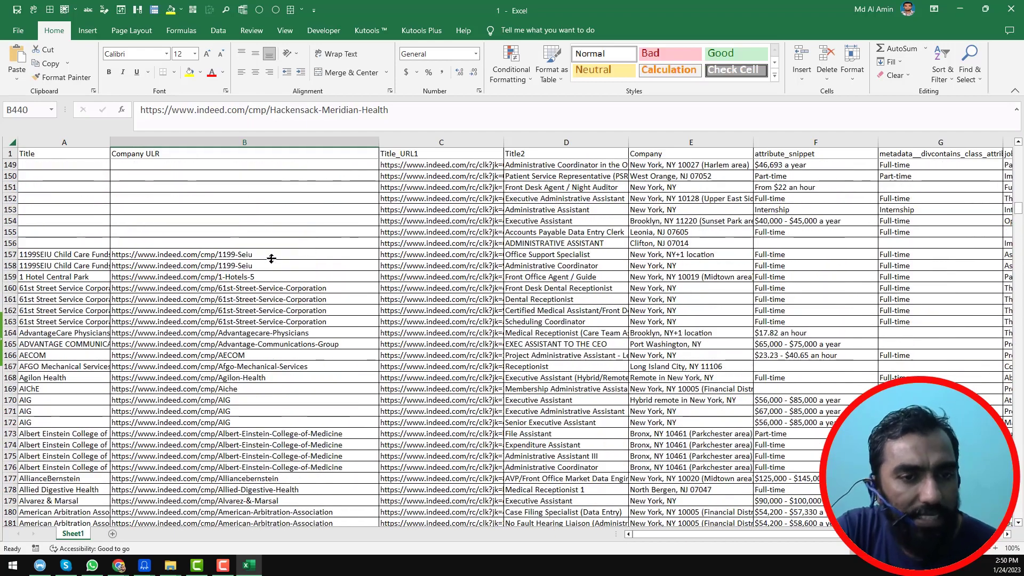
pyautogui.click(266, 250)
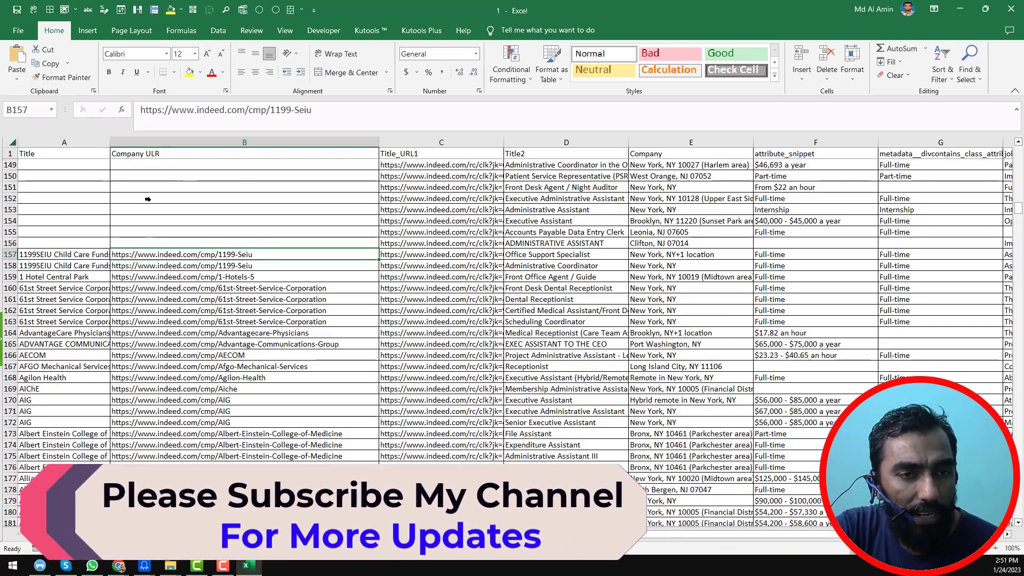
# Step: Remove duplicate rows from the whole sheet based only on the Company ULR column, treating the first row as headers
pyautogui.click(12, 142)
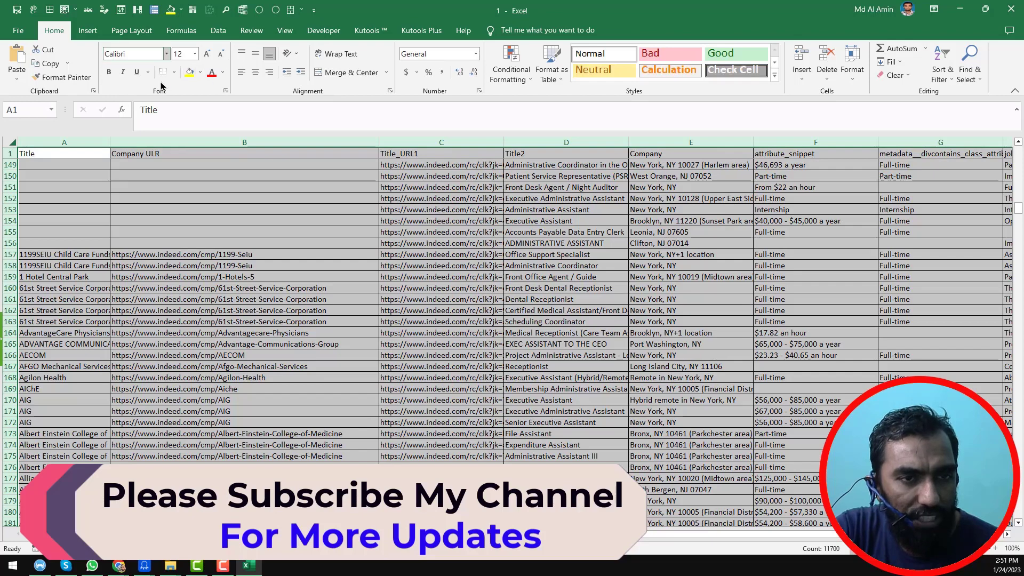
pyautogui.hotkey('alt', 'a')
pyautogui.press('m')
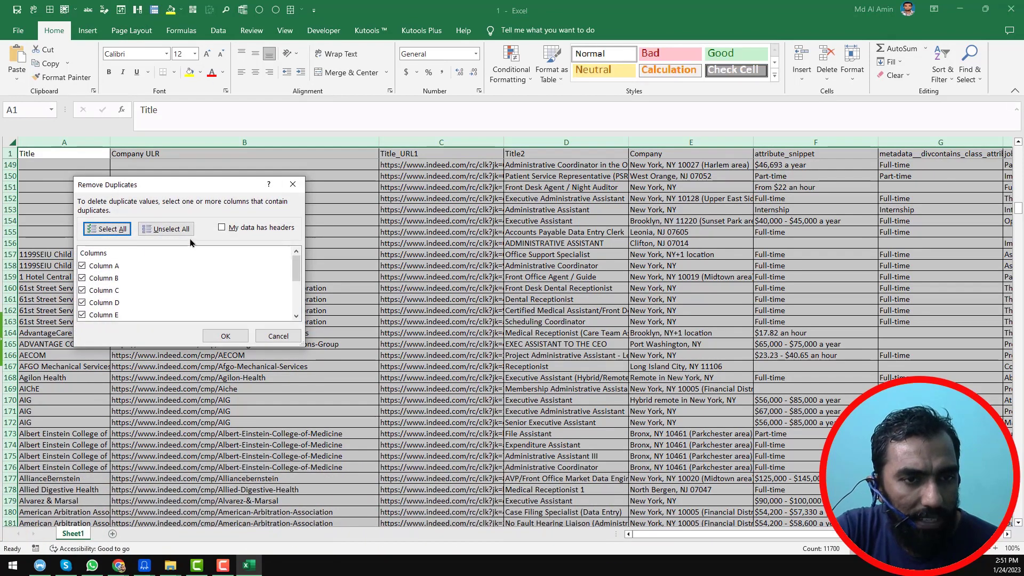
pyautogui.click(152, 230)
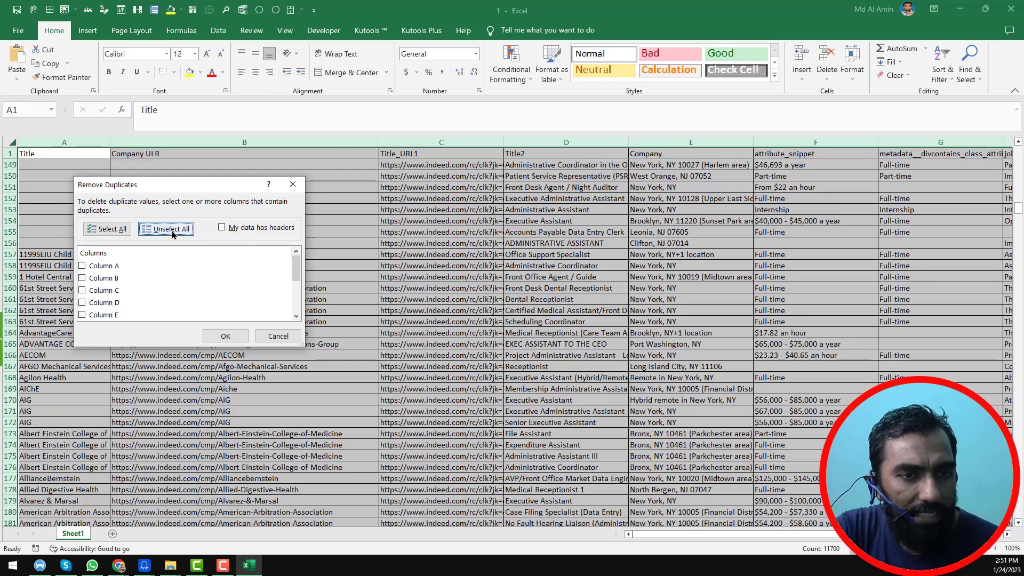
pyautogui.click(222, 227)
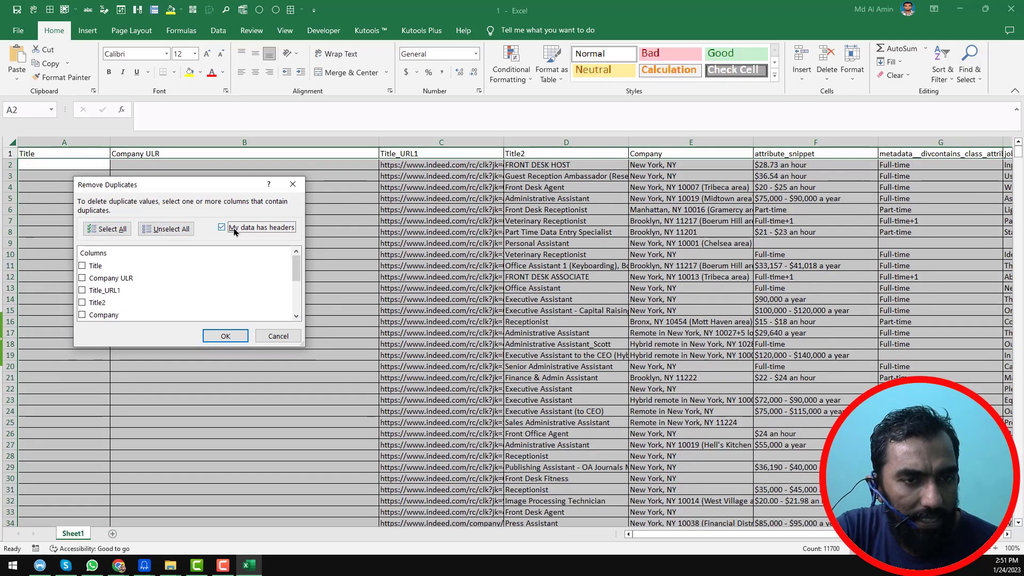
pyautogui.click(106, 278)
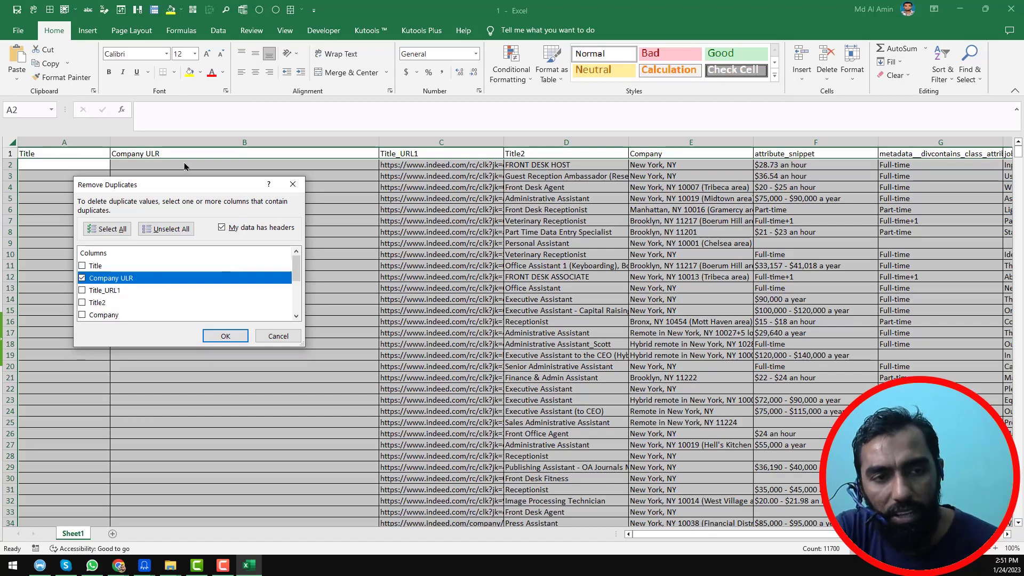
pyautogui.click(234, 339)
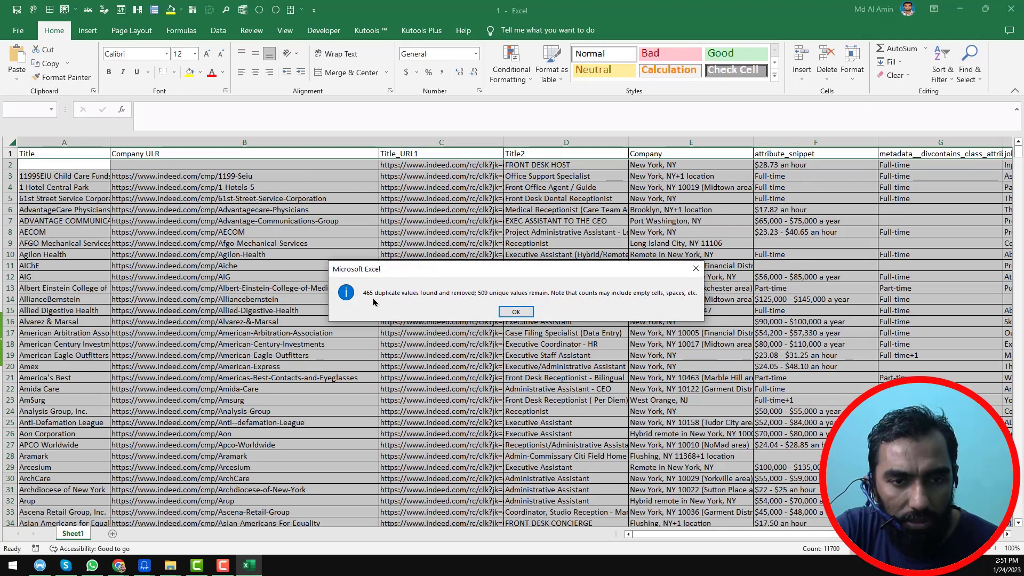
pyautogui.click(523, 315)
# Step: Delete row 2, the listing with no company title or company URL
pyautogui.click(320, 177)
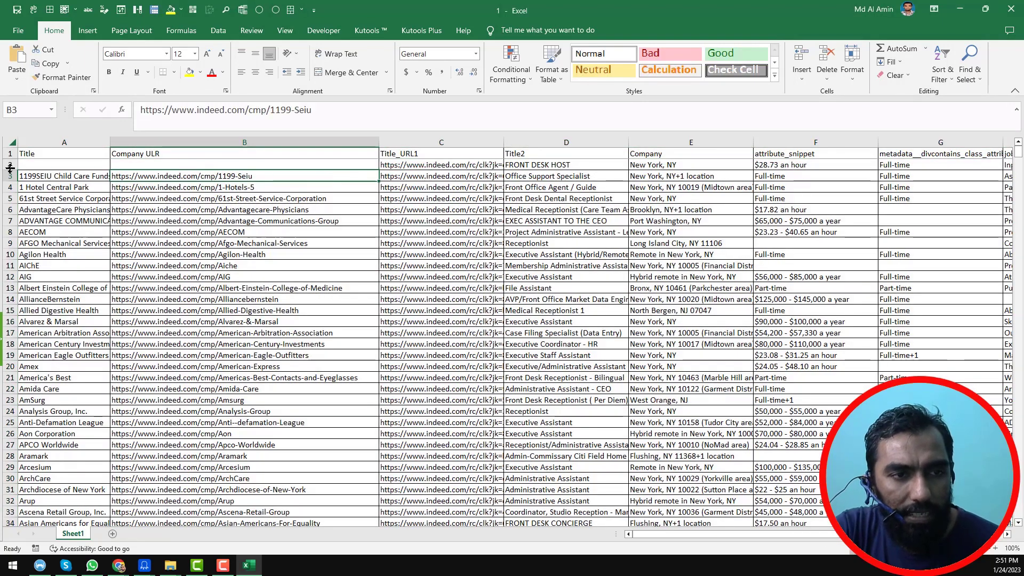
pyautogui.click(9, 166)
pyautogui.hotkey('ctrl', '-')
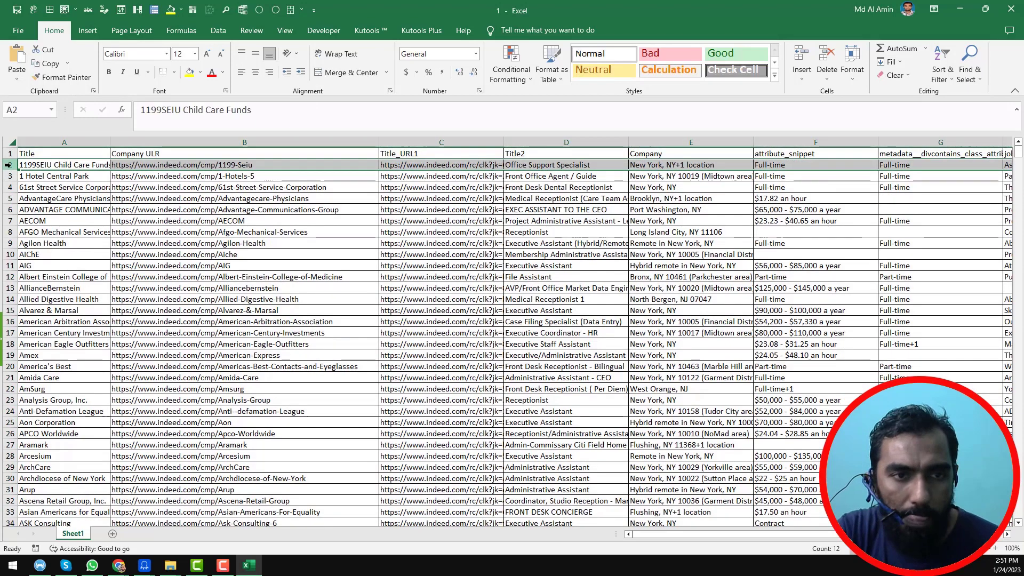
# Step: Check the extent of the Company ULR column and copy all its URLs from B2 down to the last entry
pyautogui.click(250, 165)
pyautogui.click(249, 143)
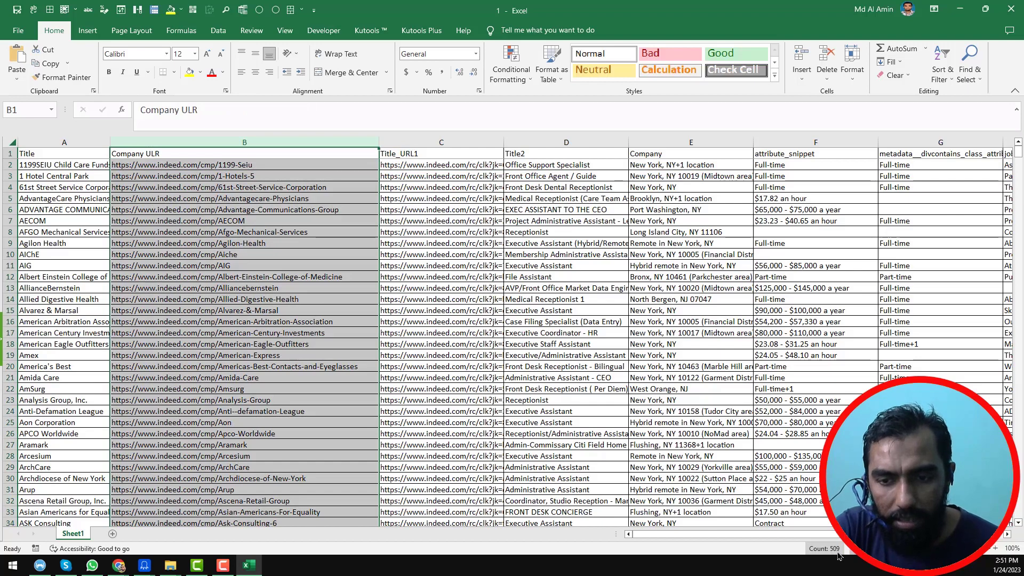
pyautogui.click(303, 315)
pyautogui.click(268, 168)
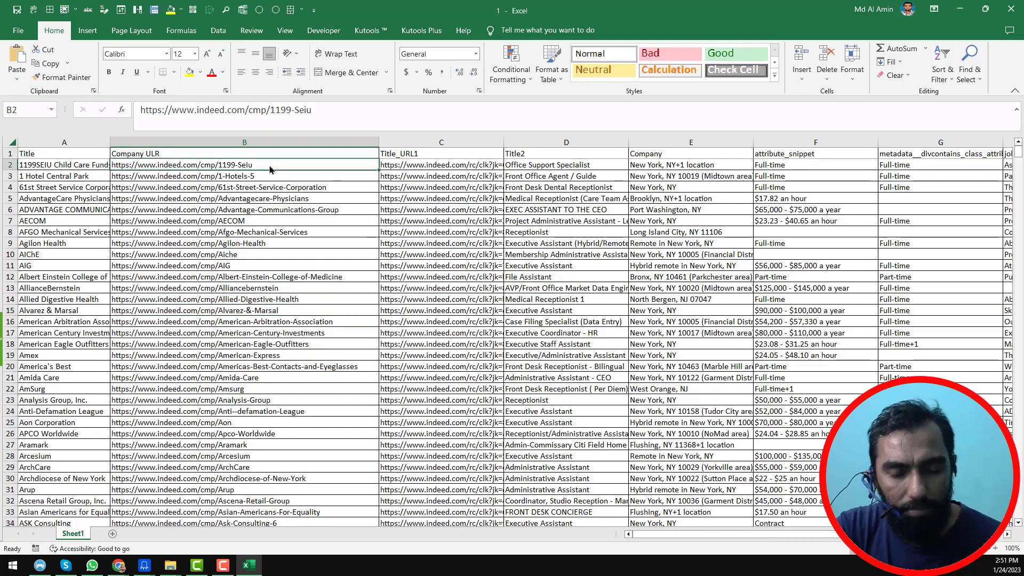
pyautogui.hotkey('ctrl', 'Down')
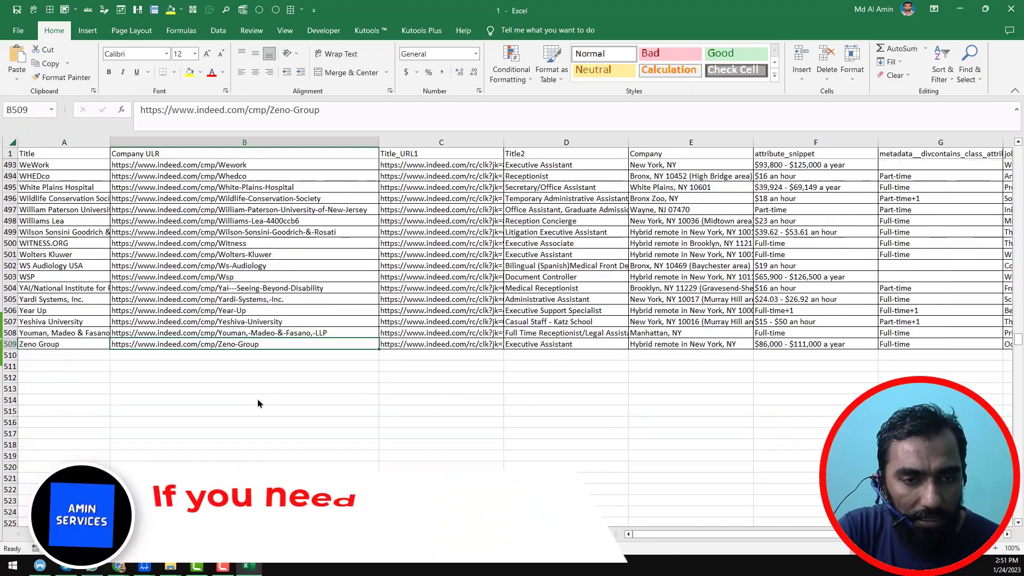
pyautogui.hotkey('ctrl', 'Up')
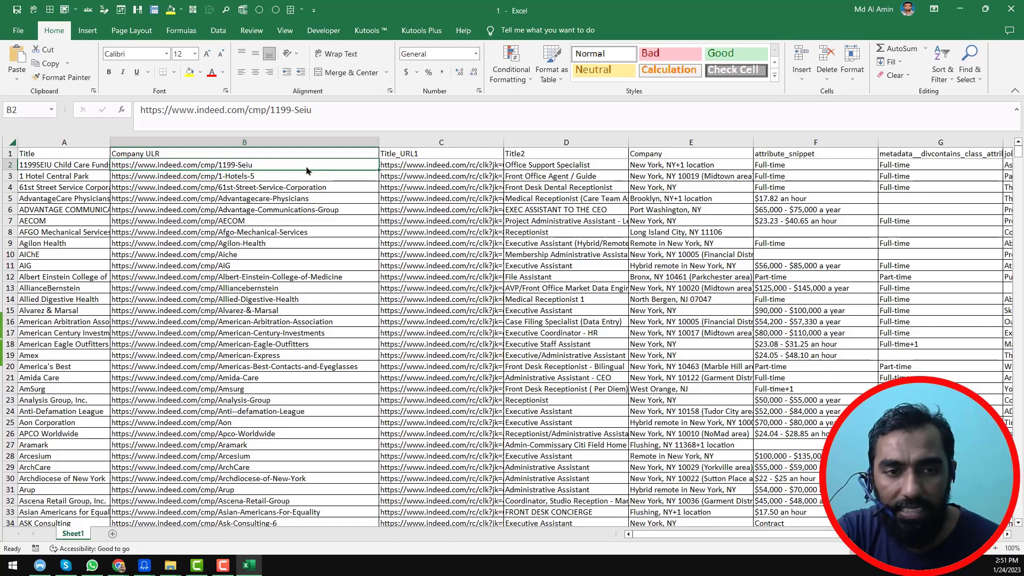
pyautogui.hotkey('ctrl', 'shift', 'Down')
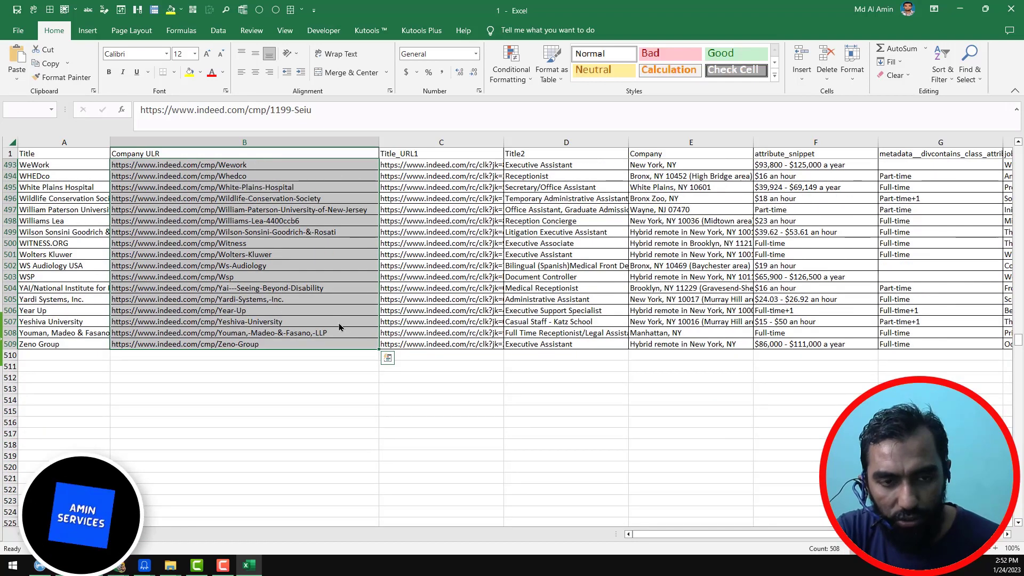
pyautogui.hotkey('ctrl', 'c')
# Step: Switch to Octoparse and start a new task with manually entered URLs
pyautogui.click(145, 568)
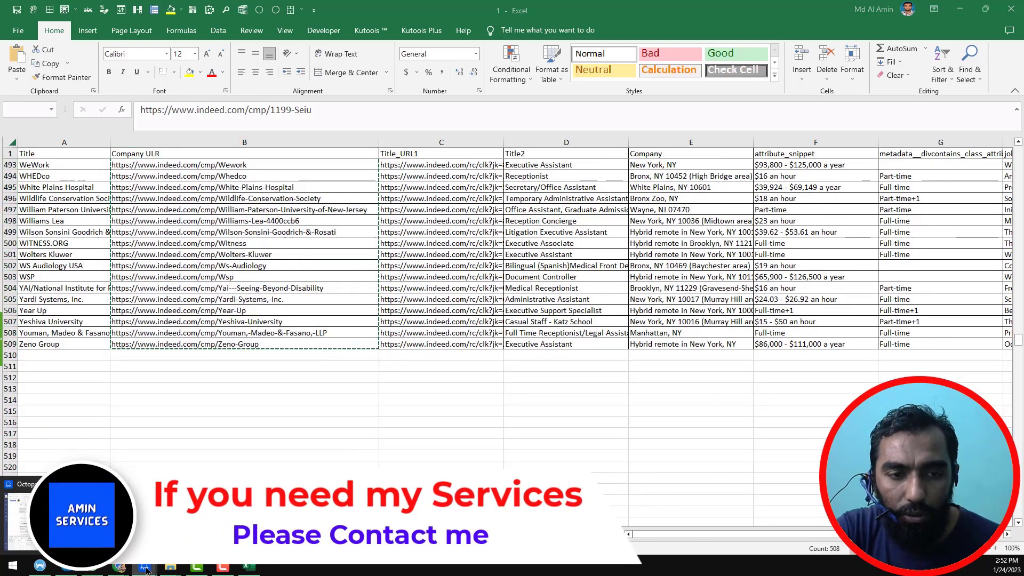
pyautogui.click(72, 520)
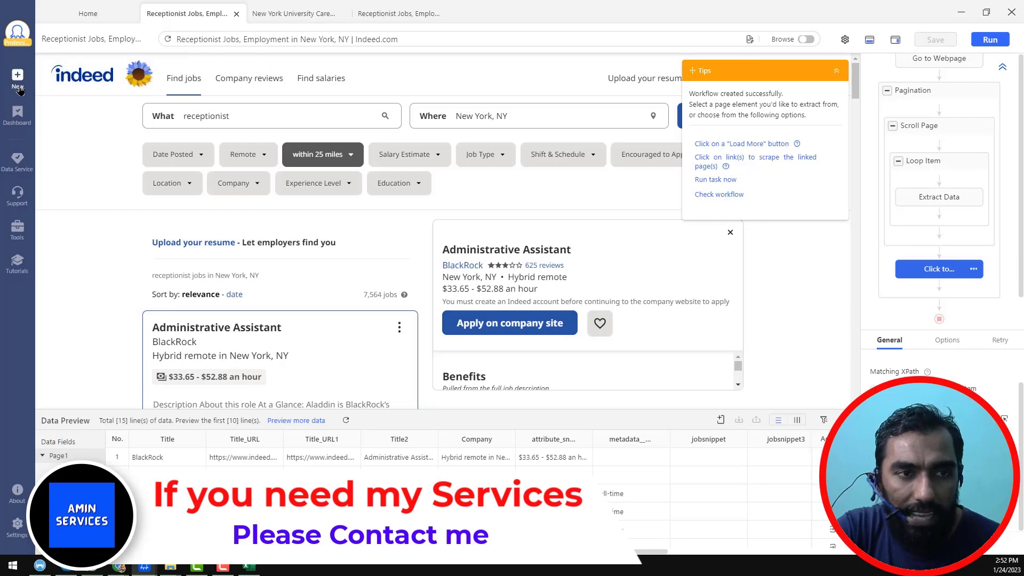
pyautogui.moveTo(17, 87)
pyautogui.click(95, 88)
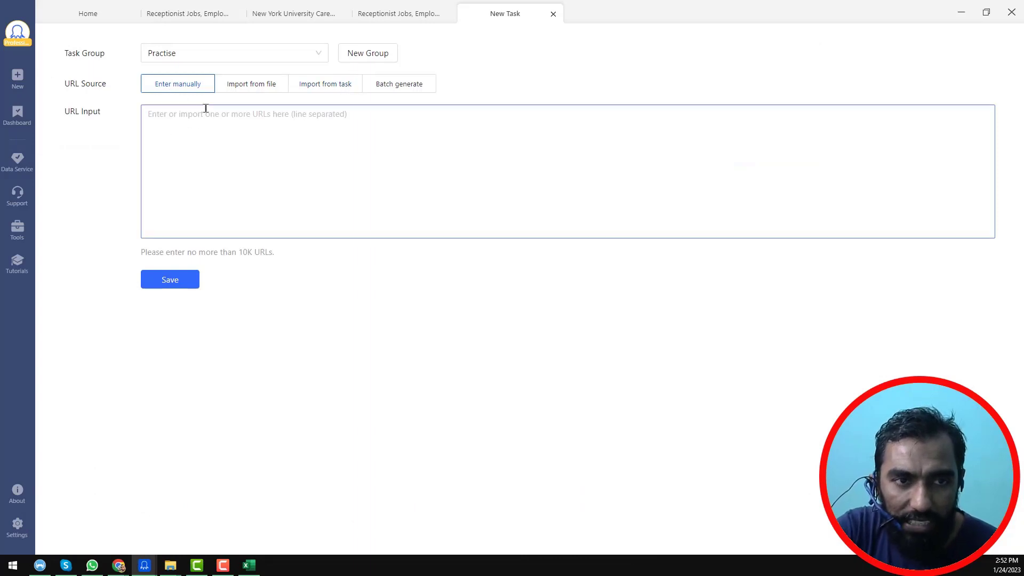
# Step: Paste the copied company URLs into the new task without a trailing blank line and save the task
pyautogui.click(251, 148)
pyautogui.hotkey('ctrl', 'v')
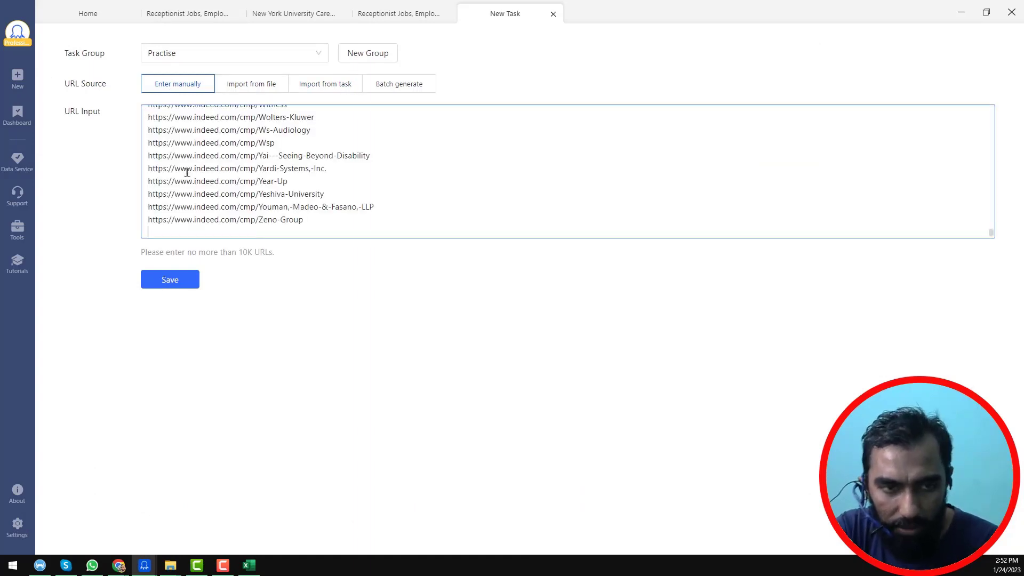
pyautogui.press('BackSpace')
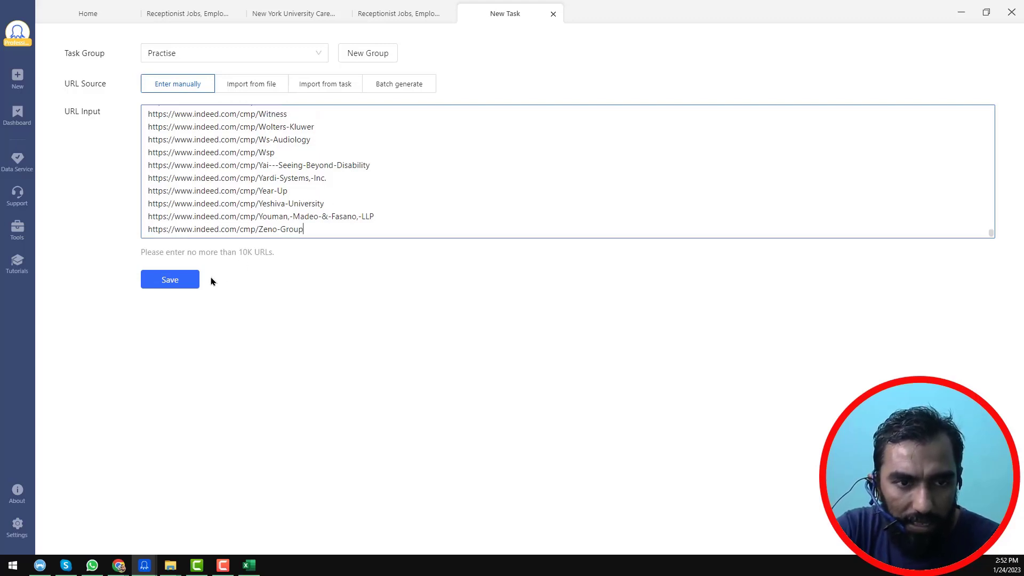
pyautogui.click(180, 286)
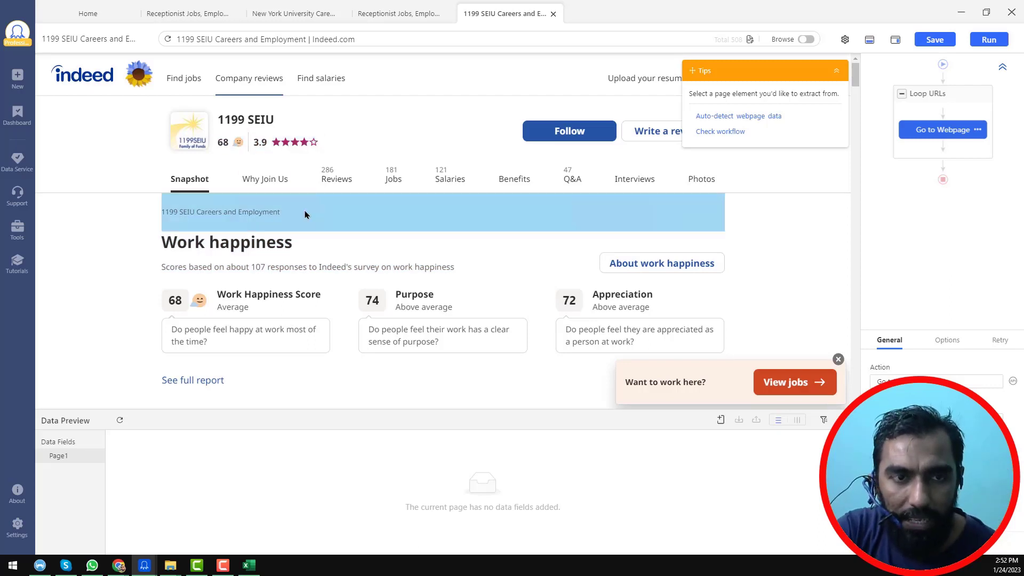
# Step: Look over the 1199 SEIU company page and extract the text of the company name heading as a data field
pyautogui.scroll(-4, 357, 303)
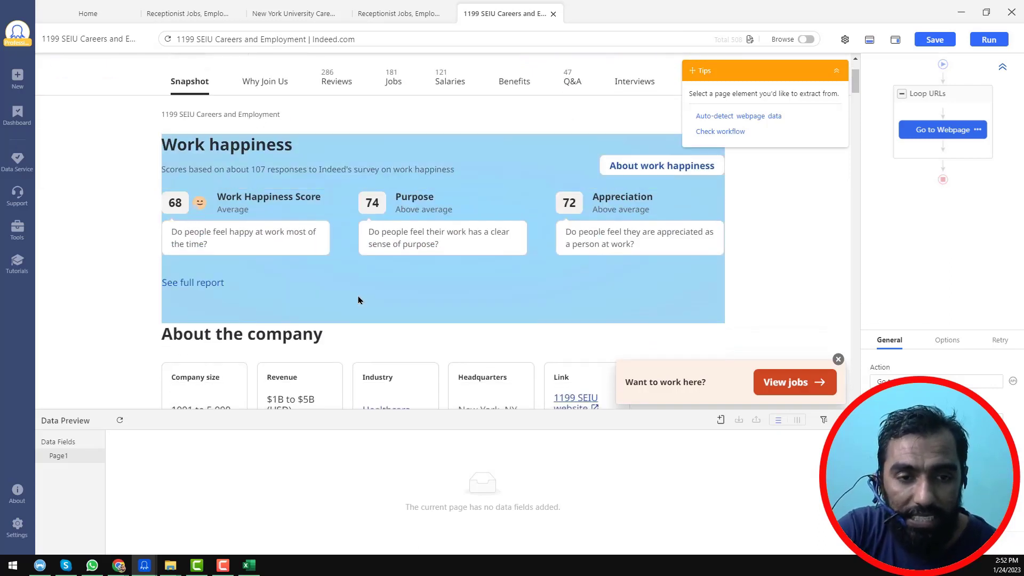
pyautogui.scroll(-5, 361, 298)
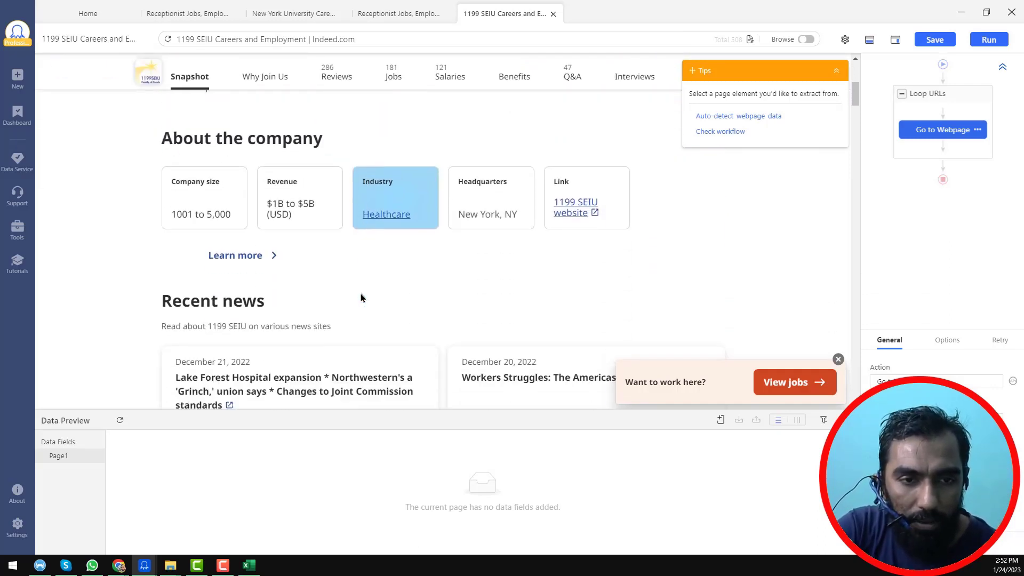
pyautogui.scroll(-1, 430, 290)
pyautogui.scroll(15, 417, 286)
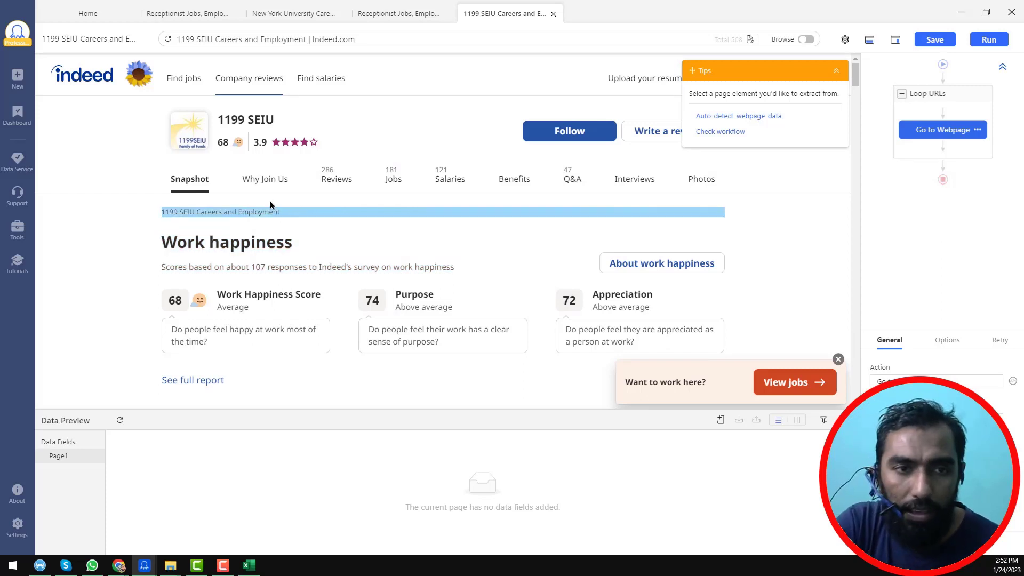
pyautogui.click(285, 123)
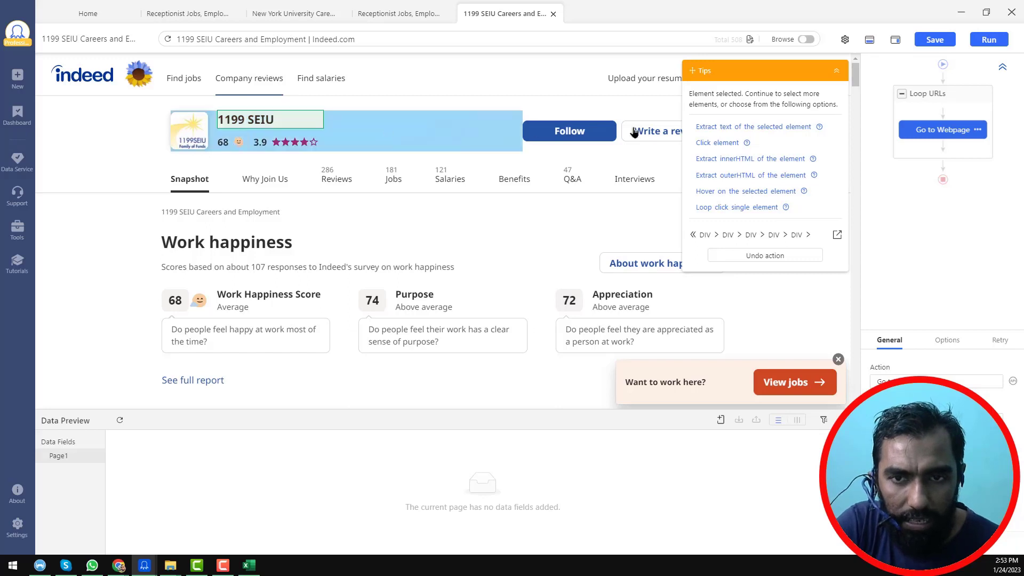
pyautogui.click(737, 128)
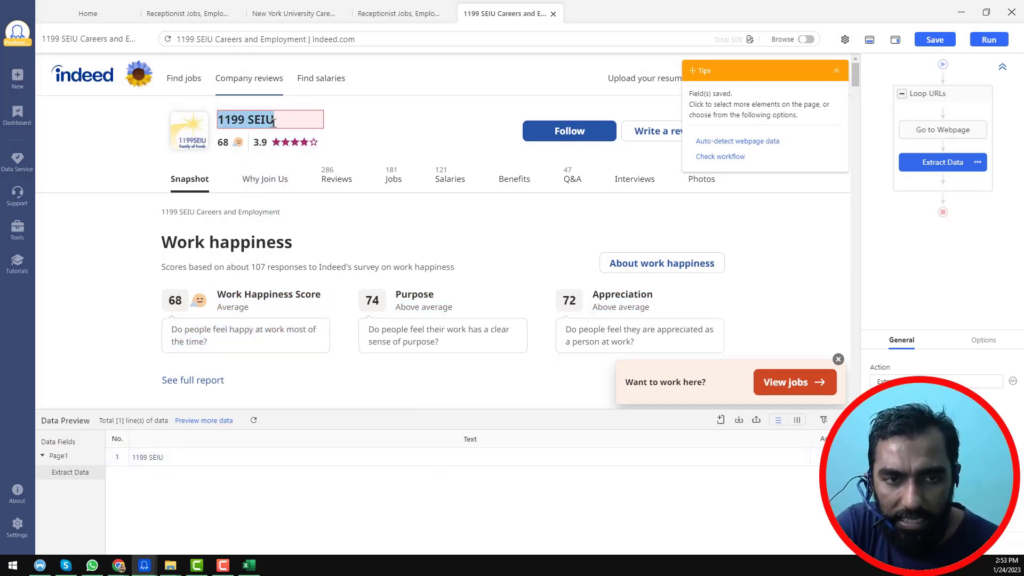
# Step: Extract both the text and the URL of the 1199 SEIU website link under About the company as data fields
pyautogui.scroll(-2, 339, 266)
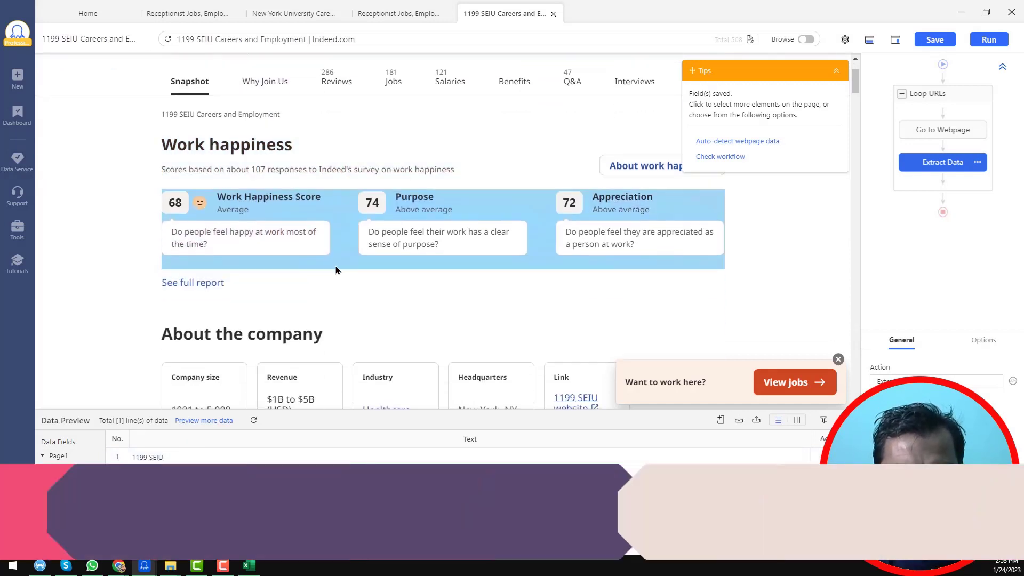
pyautogui.scroll(-2, 304, 285)
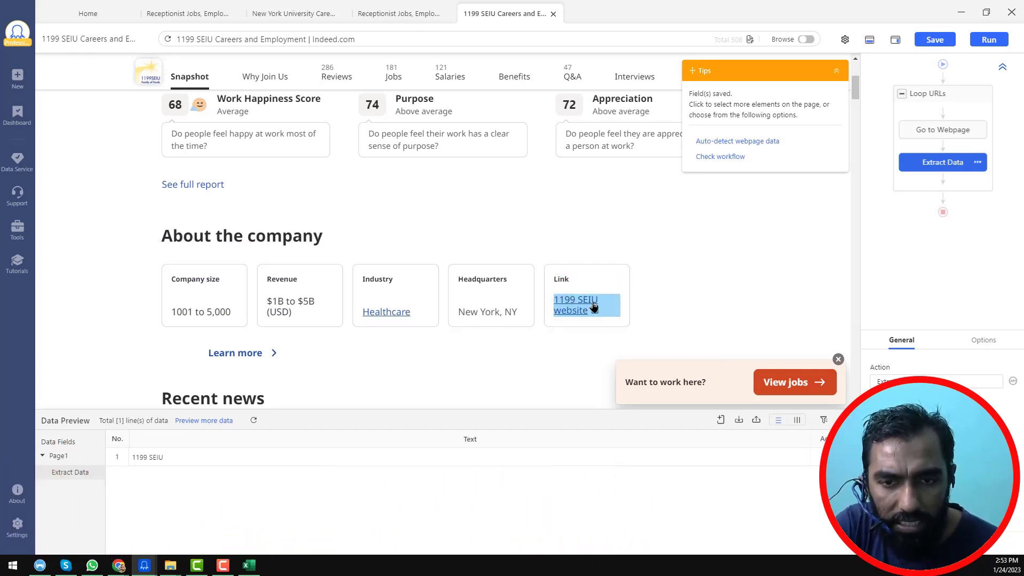
pyautogui.click(594, 307)
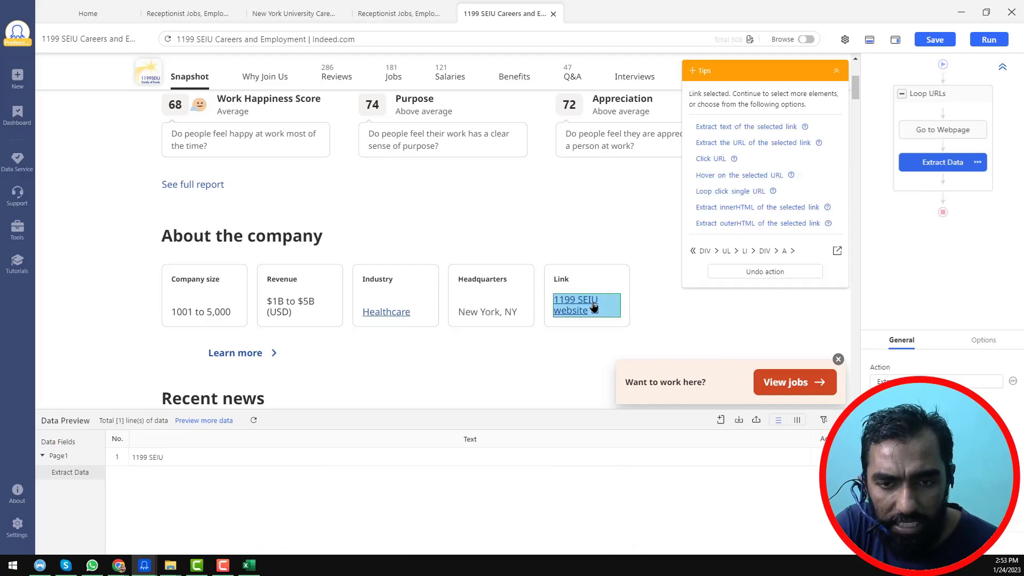
pyautogui.click(755, 133)
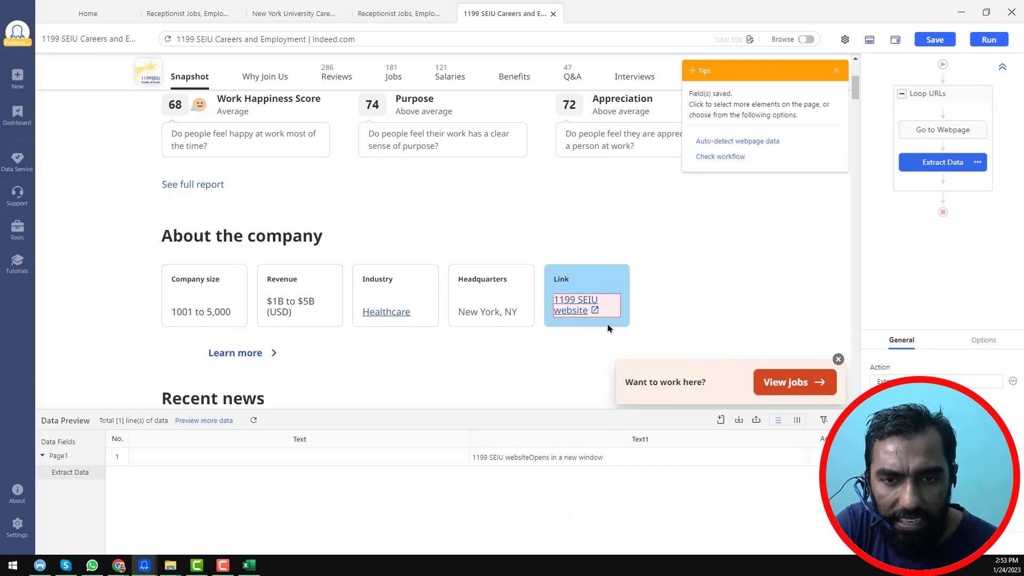
pyautogui.click(592, 304)
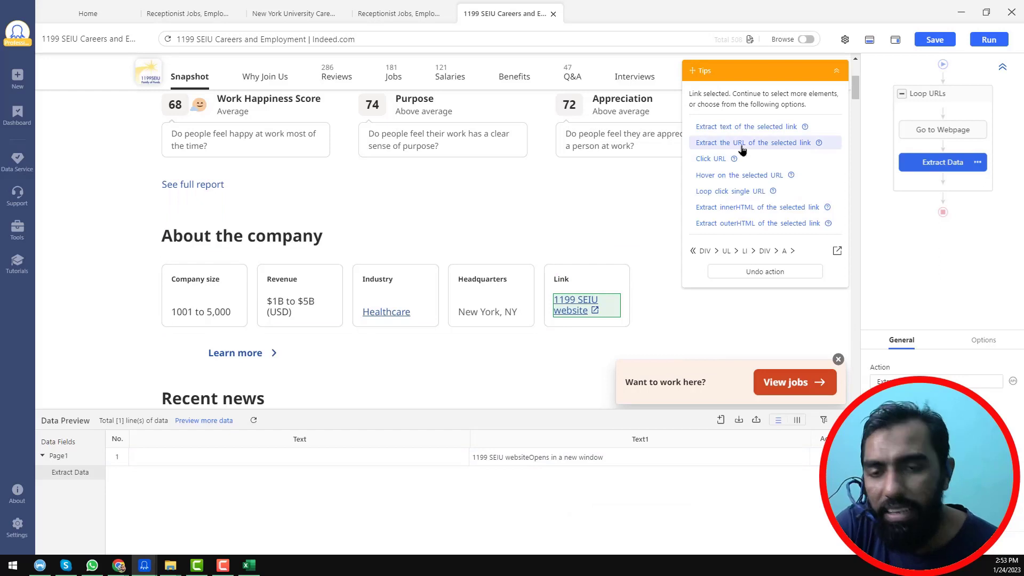
pyautogui.click(776, 143)
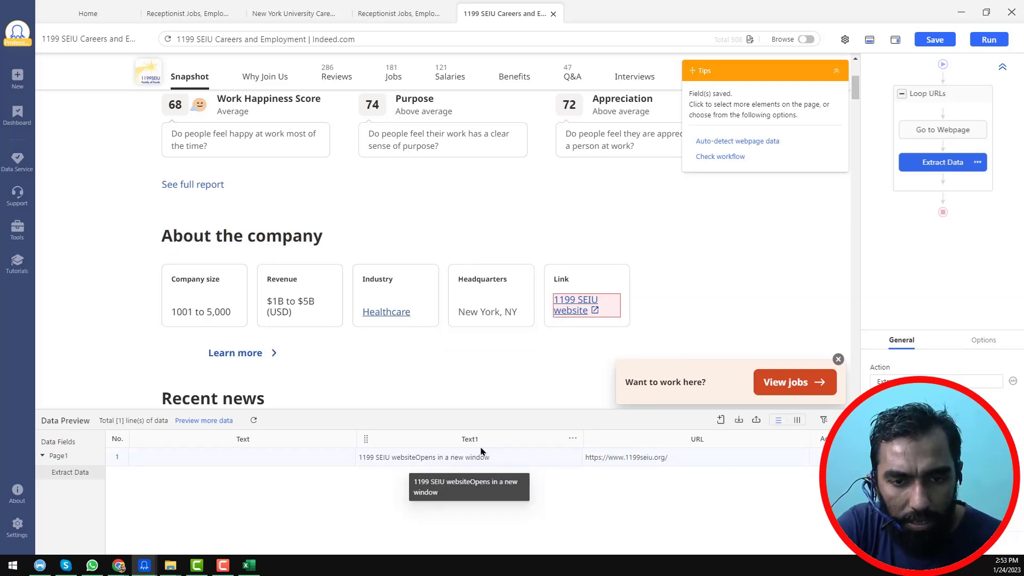
# Step: Rename the company name field to Biz and the website URL field to URL1
pyautogui.doubleClick(266, 443)
pyautogui.write('Biz')
pyautogui.press('Tab')
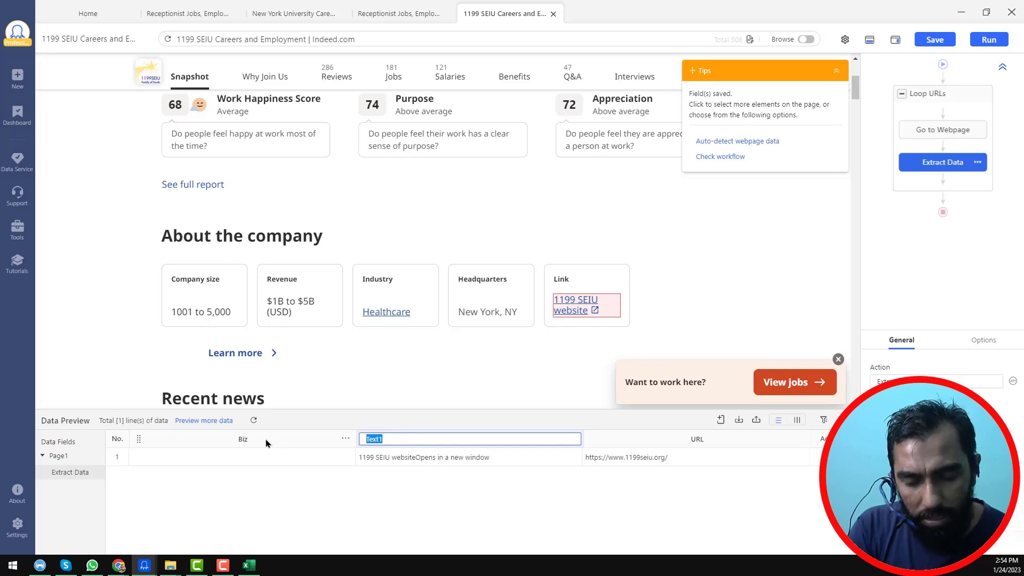
pyautogui.press('Right')
pyautogui.press('Tab')
pyautogui.press('Right')
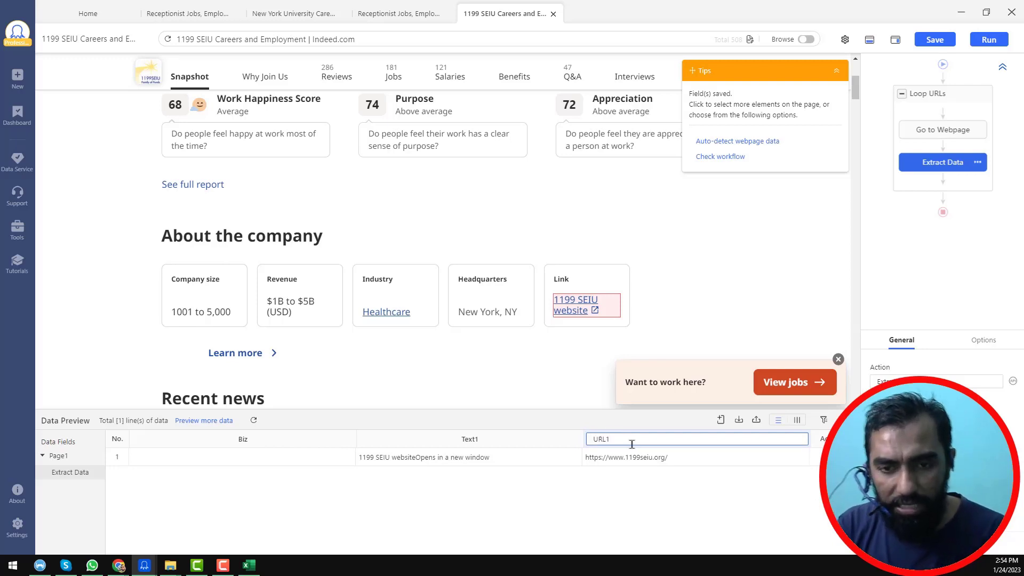
pyautogui.press('Return')
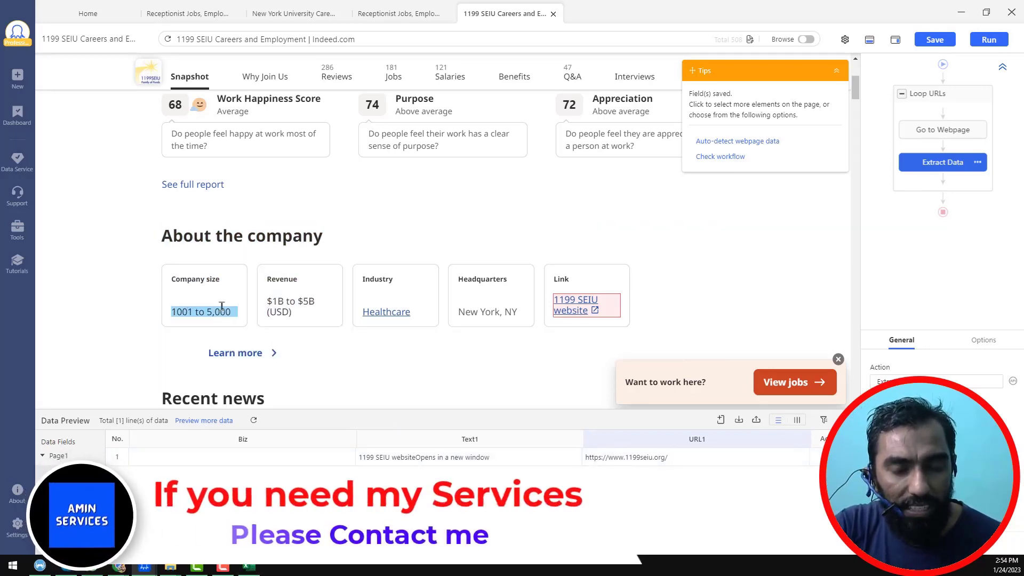
# Step: Switch to the Excel sheet and copy the 1 Hotel Central Park company URL from cell B3
pyautogui.click(247, 567)
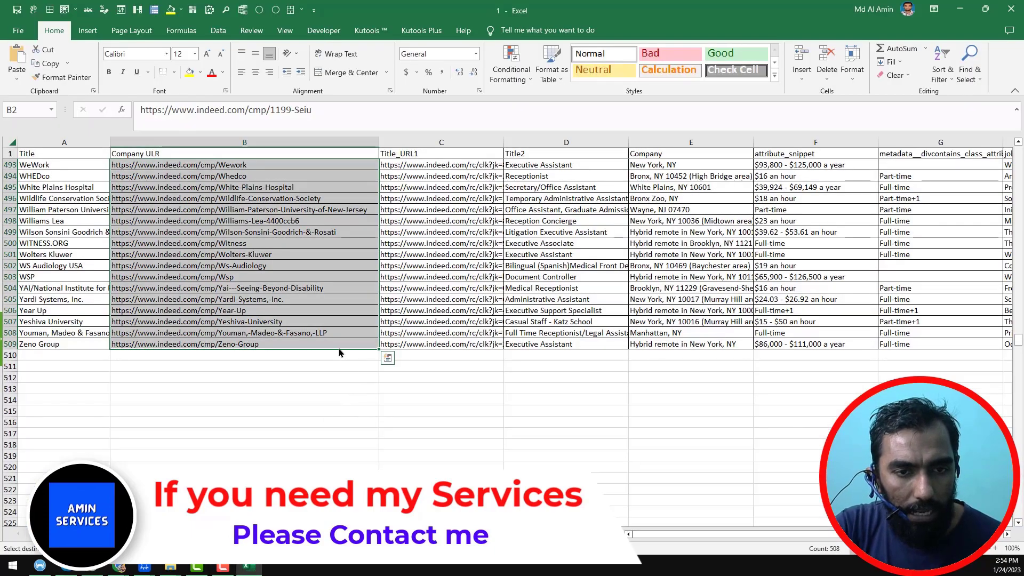
pyautogui.hotkey('ctrl', 'Home')
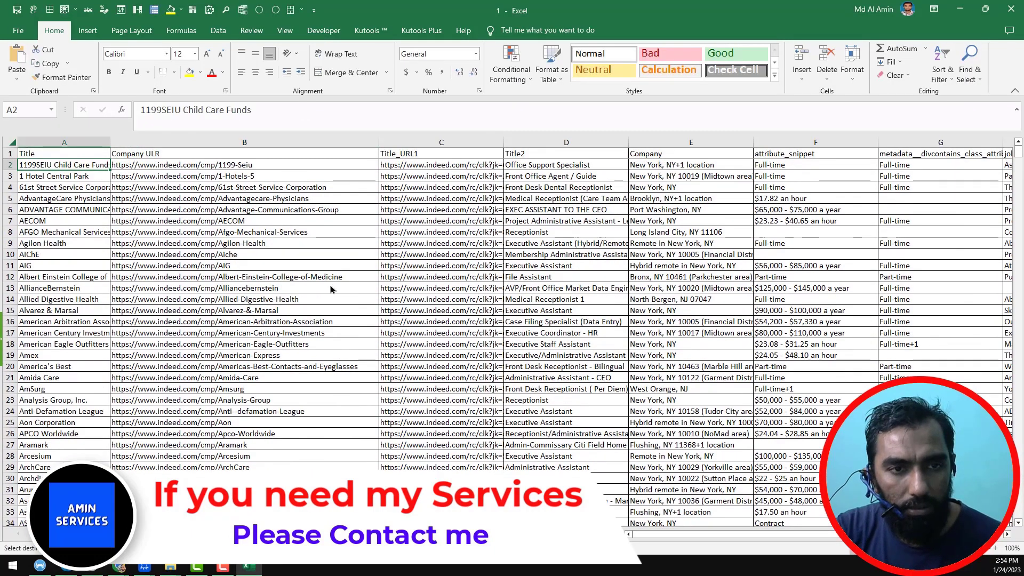
pyautogui.press('Down')
pyautogui.press('Right')
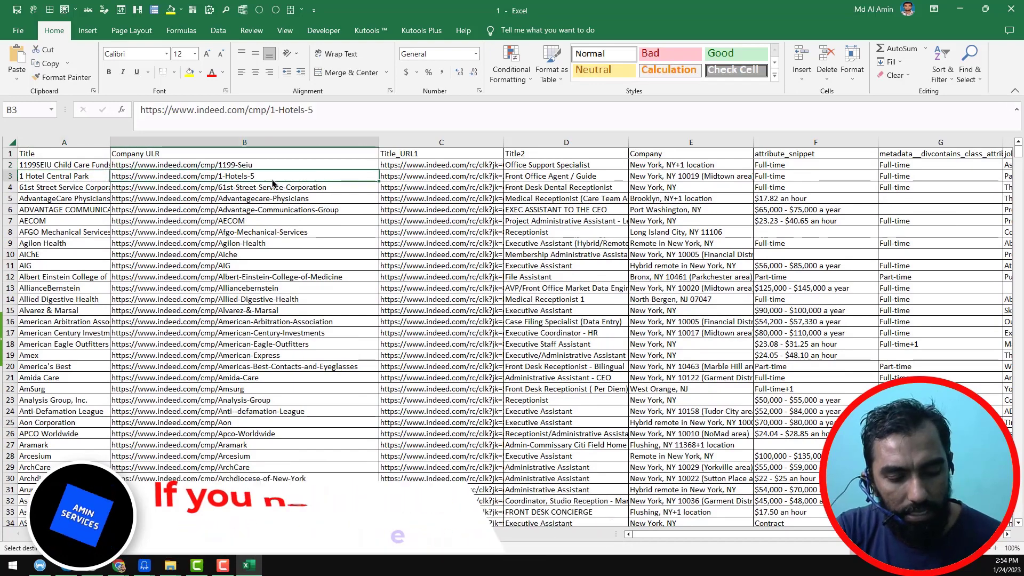
pyautogui.hotkey('ctrl', 'c')
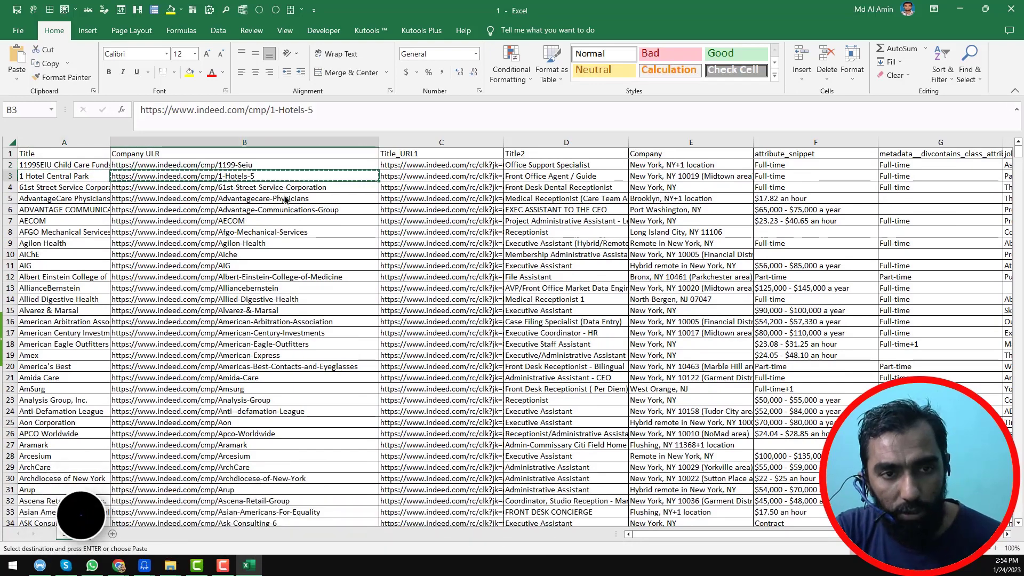
pyautogui.click(241, 567)
pyautogui.click(436, 38)
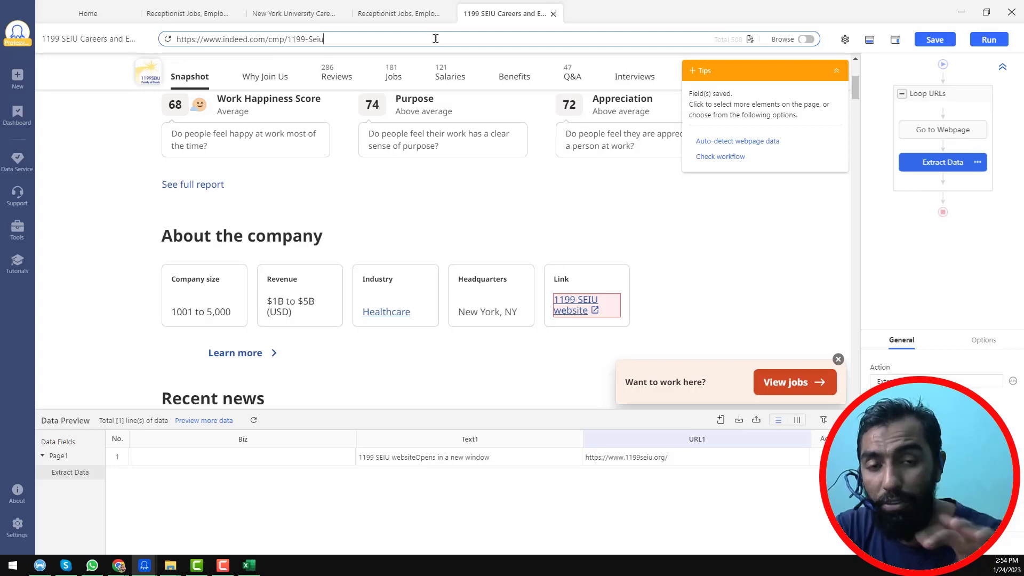
pyautogui.hotkey('ctrl', 'a')
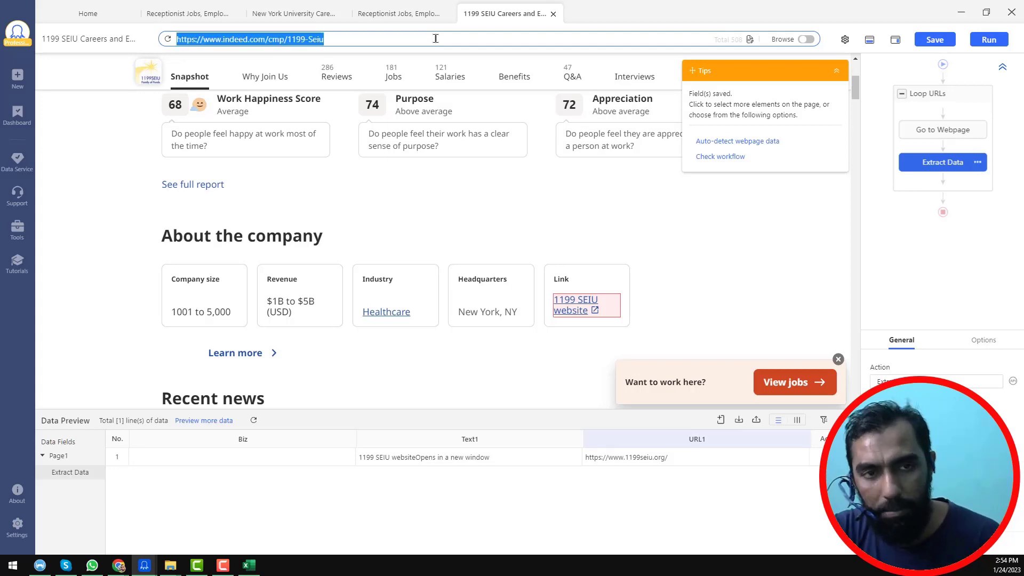
pyautogui.hotkey('ctrl', 'v')
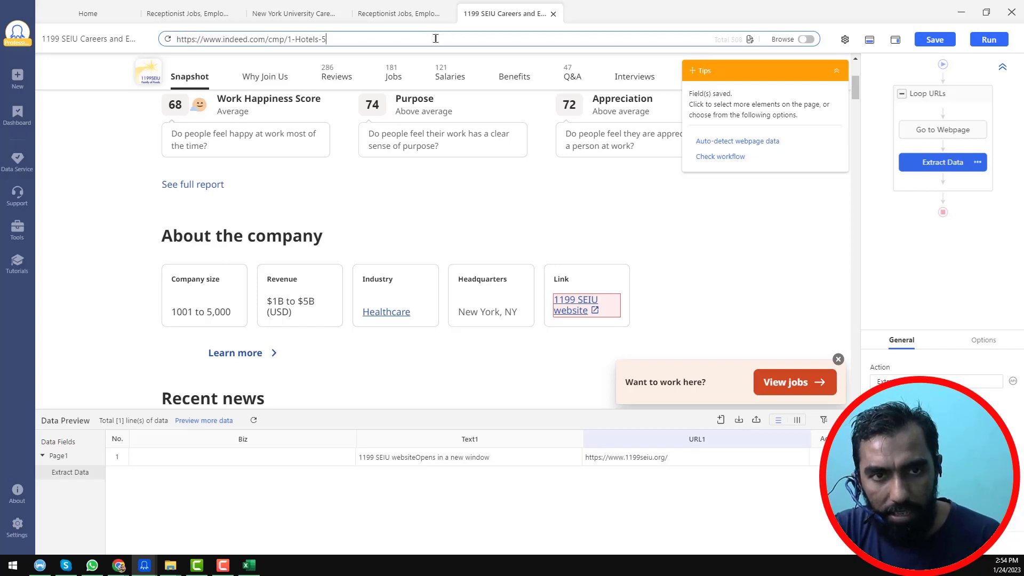
pyautogui.press('Return')
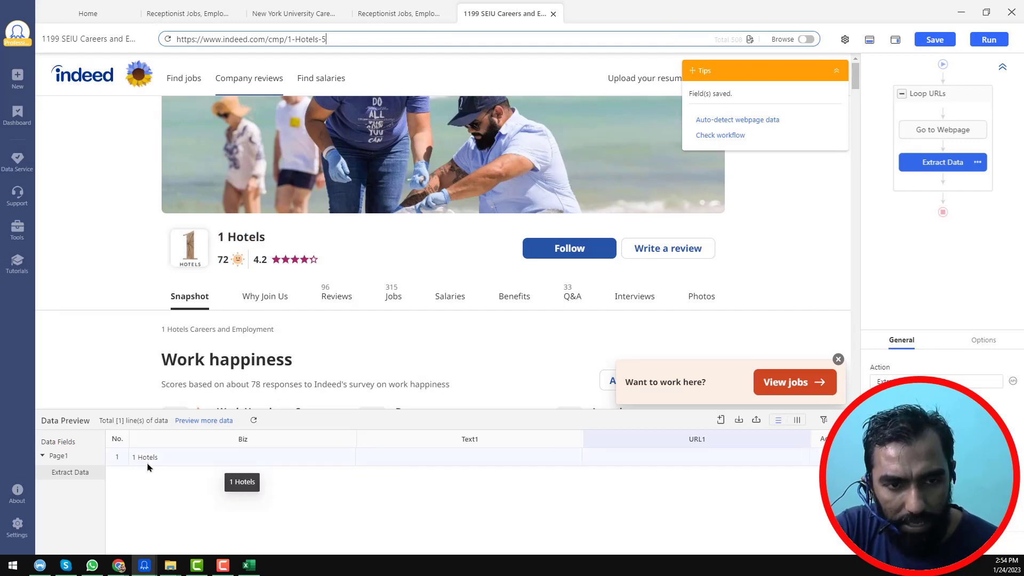
# Step: Extract both the text and the URL of the 1 Hotels website link under About the company as data fields
pyautogui.scroll(-5, 318, 363)
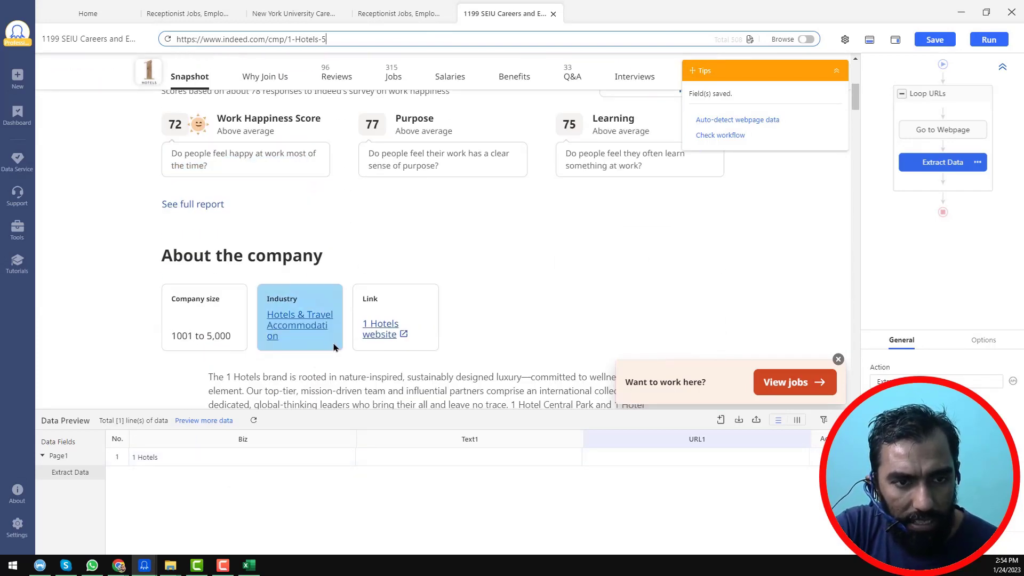
pyautogui.scroll(-2, 334, 348)
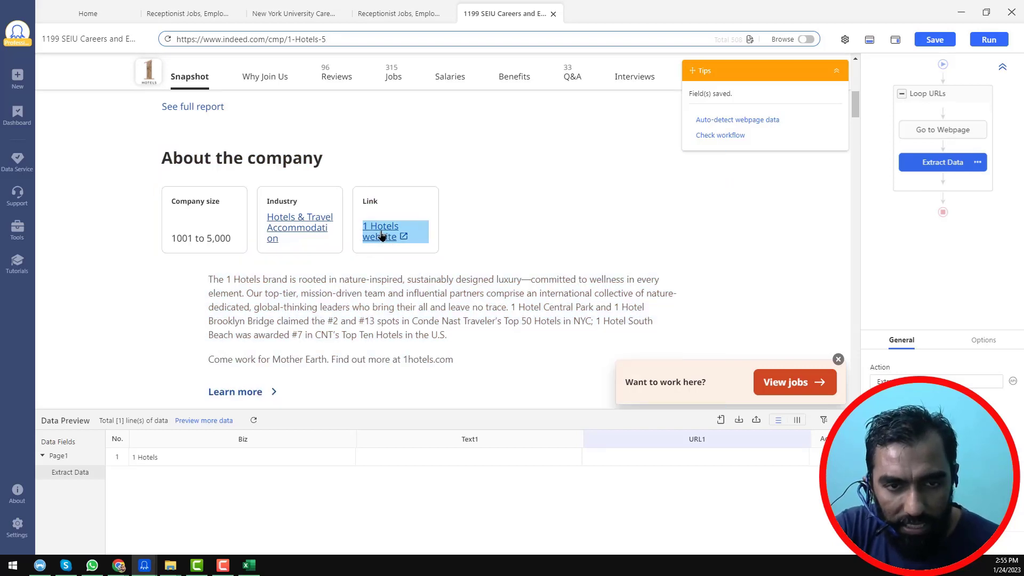
pyautogui.click(388, 230)
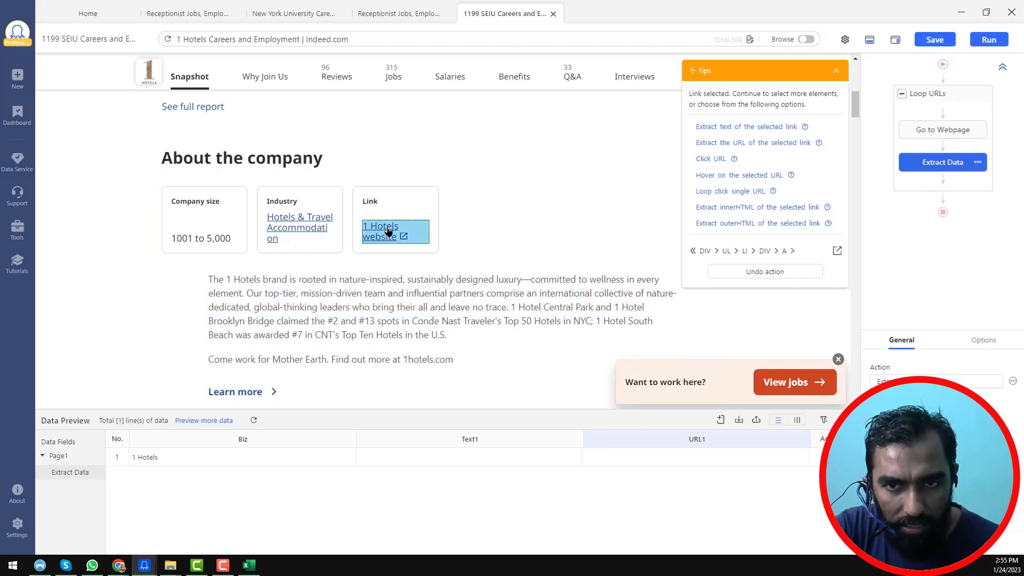
pyautogui.click(749, 129)
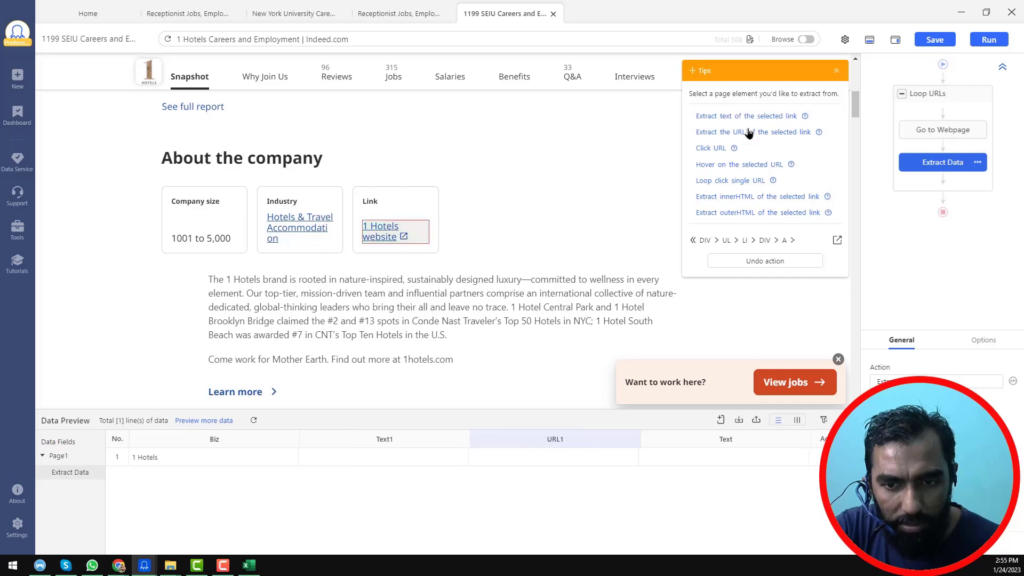
pyautogui.click(388, 235)
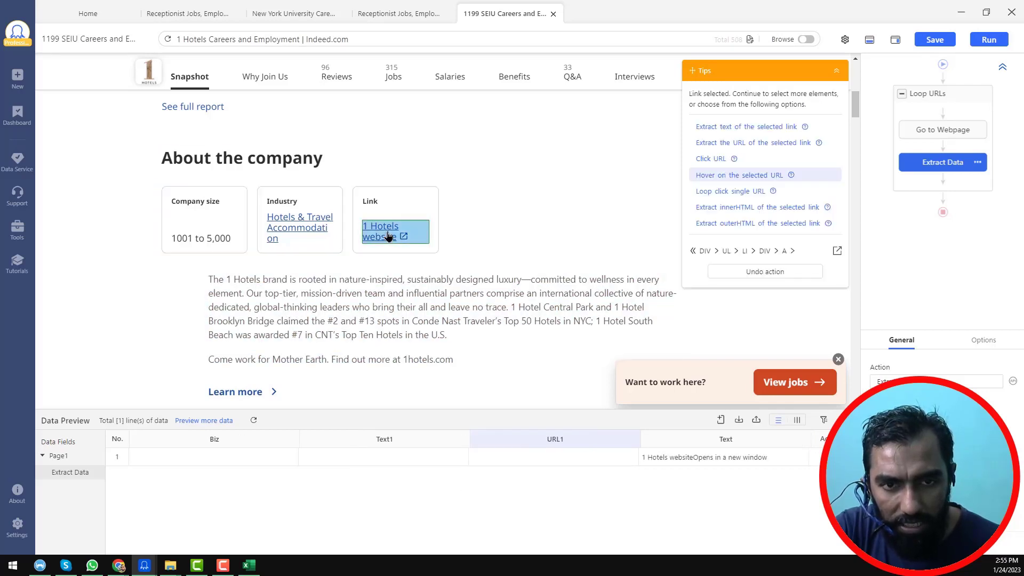
pyautogui.click(766, 143)
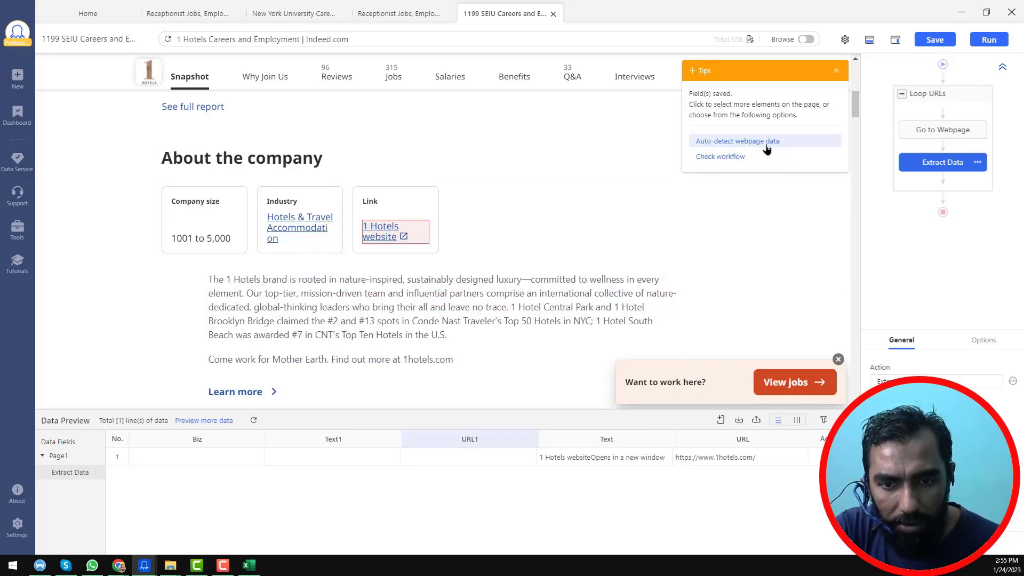
# Step: Rename the new link text and URL fields to Text2 and URL2, and save the task
pyautogui.doubleClick(607, 441)
pyautogui.click(639, 441)
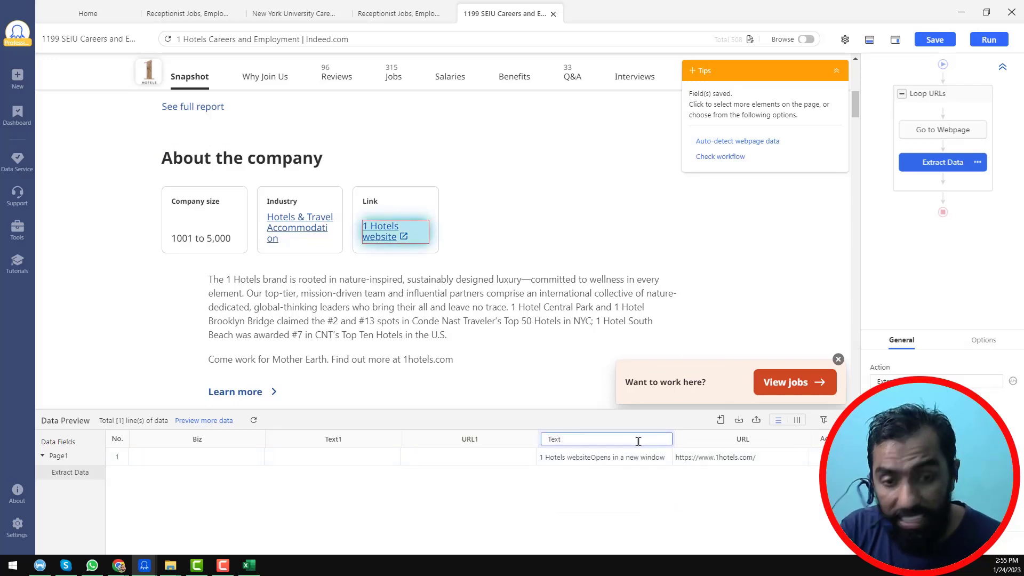
pyautogui.press('Tab')
pyautogui.click(705, 436)
pyautogui.write('2')
pyautogui.press('Return')
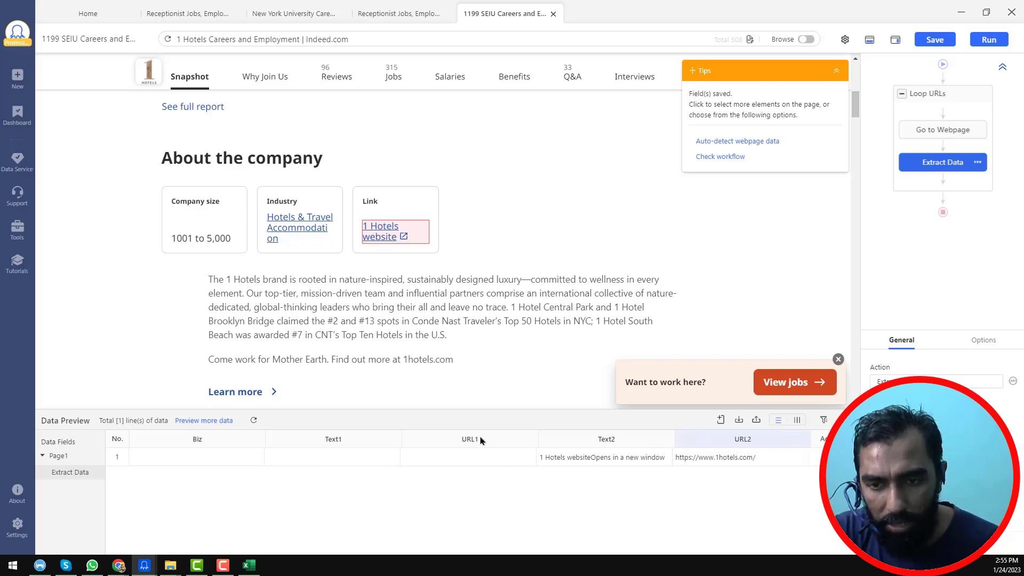
pyautogui.click(936, 40)
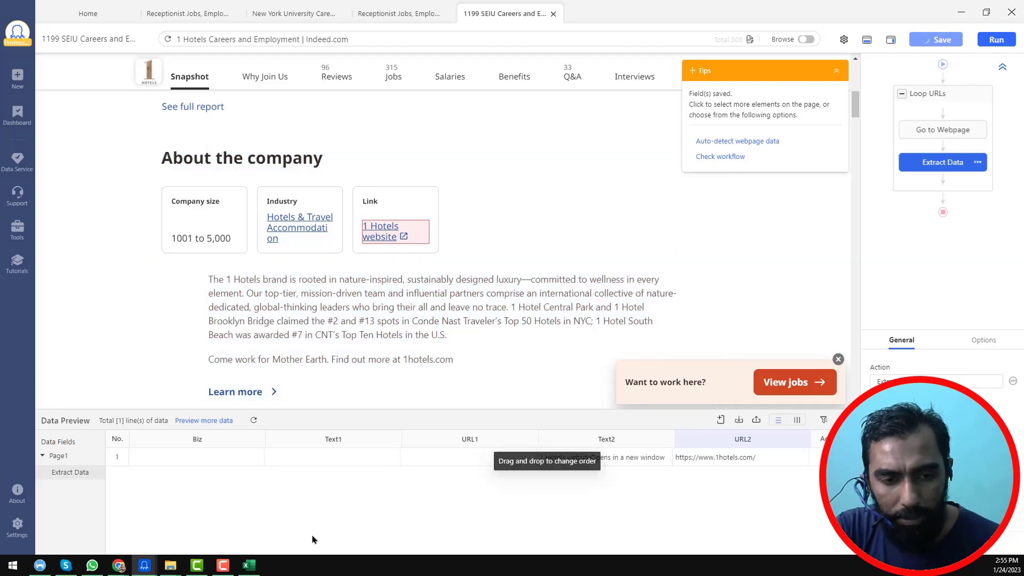
# Step: Copy the 61st Street Service Corporation company URL from cell B4 in Excel and load it in the Octoparse task's browser
pyautogui.click(249, 565)
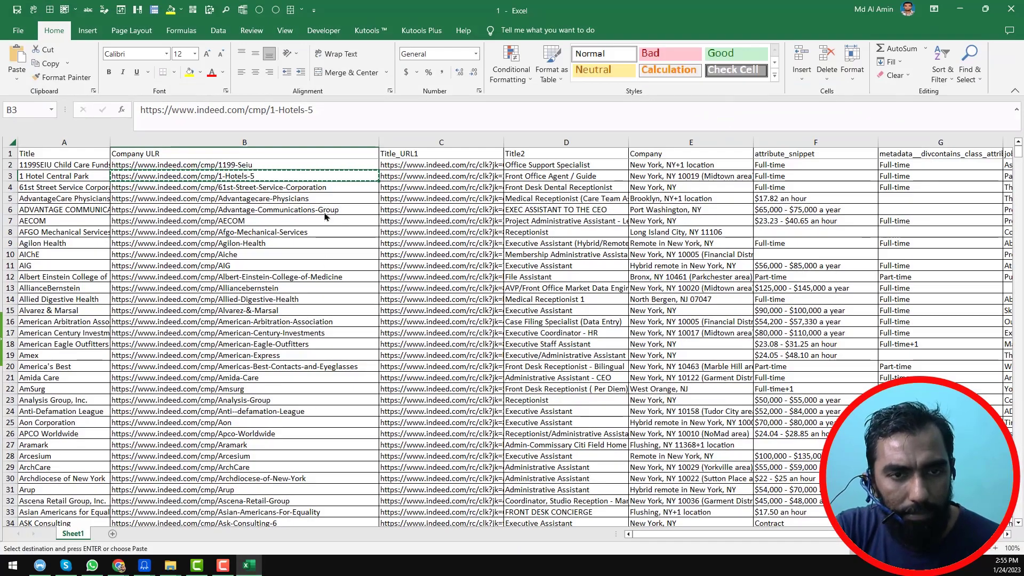
pyautogui.press('Down')
pyautogui.hotkey('ctrl', 'c')
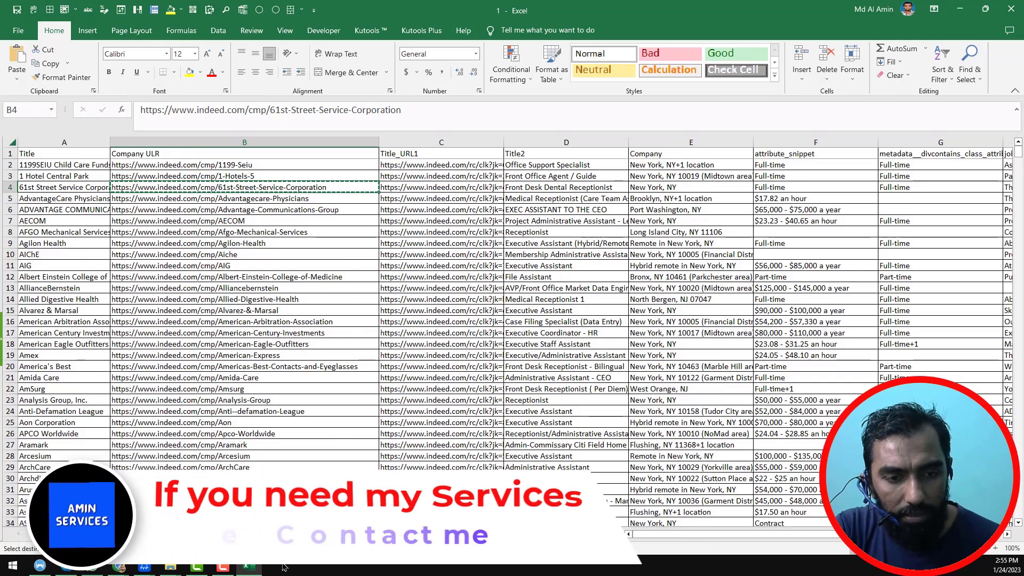
pyautogui.click(258, 568)
pyautogui.click(442, 39)
pyautogui.hotkey('ctrl', 'a')
pyautogui.hotkey('ctrl', 'v')
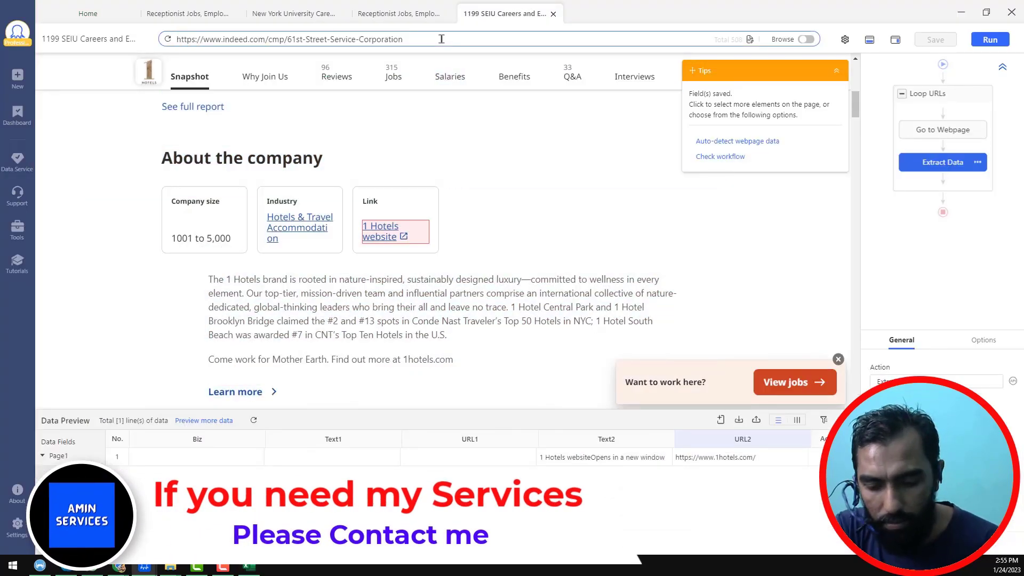
pyautogui.press('Return')
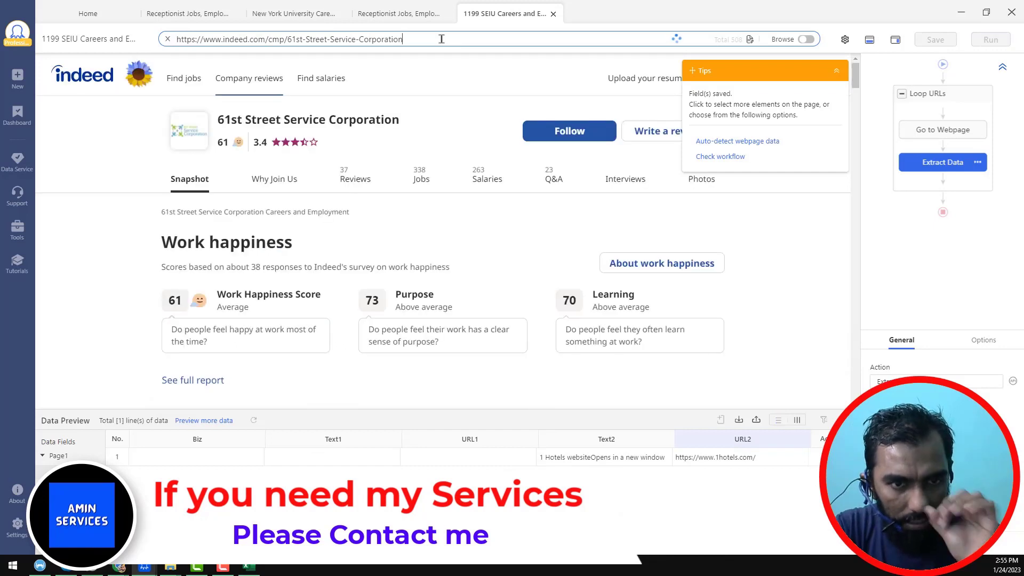
# Step: Extract both the text and the URL of the 61st Street Service Corporation website link under About the company as data fields
pyautogui.scroll(-3, 427, 283)
pyautogui.scroll(-1, 403, 288)
pyautogui.scroll(-3, 378, 339)
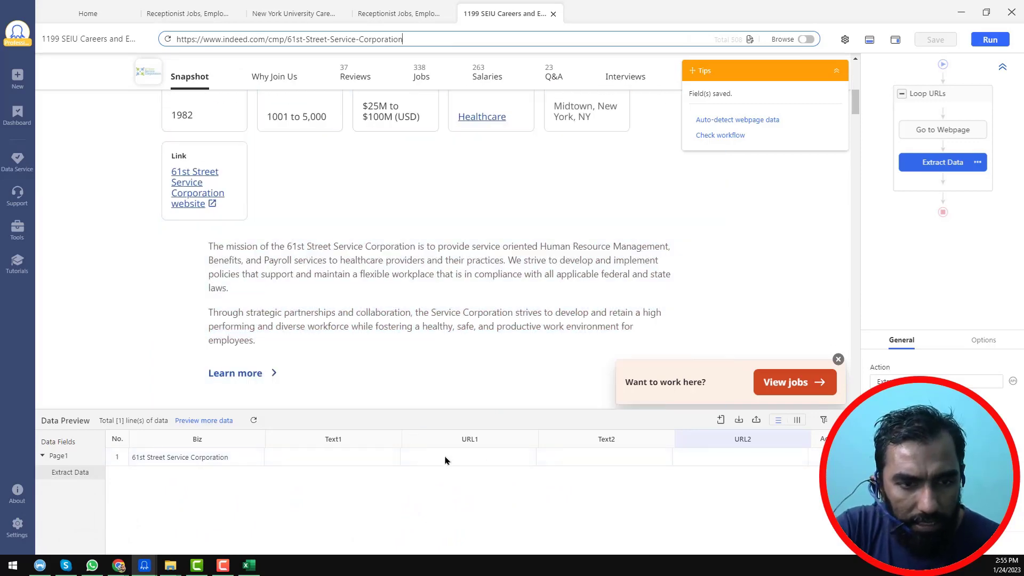
pyautogui.scroll(6, 373, 347)
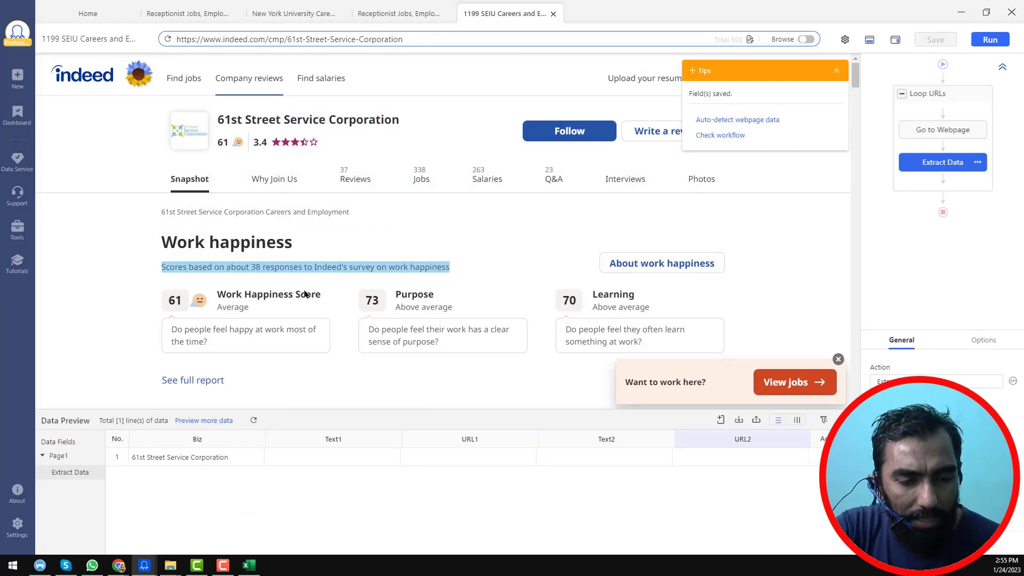
pyautogui.scroll(-5, 505, 323)
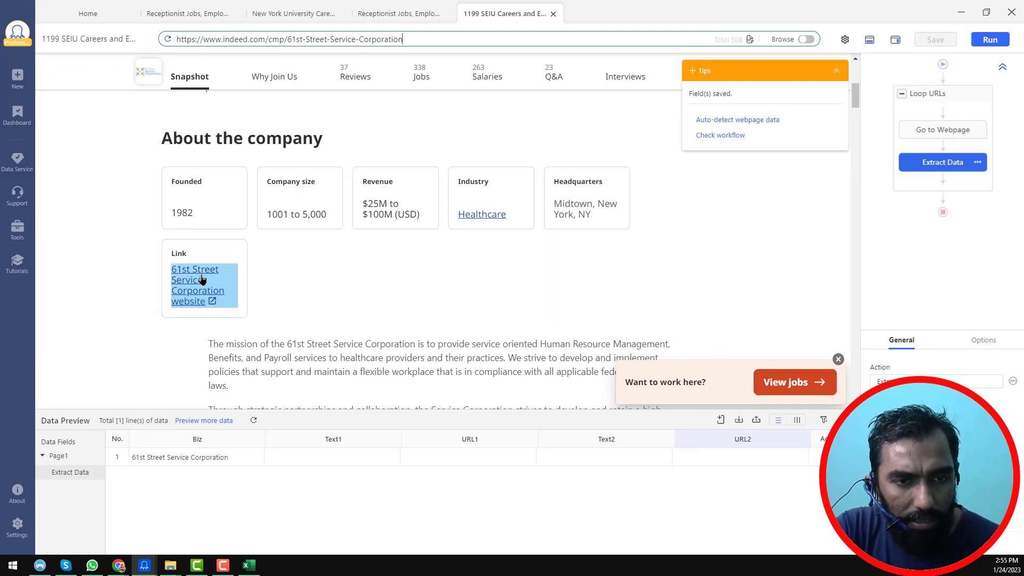
pyautogui.click(195, 278)
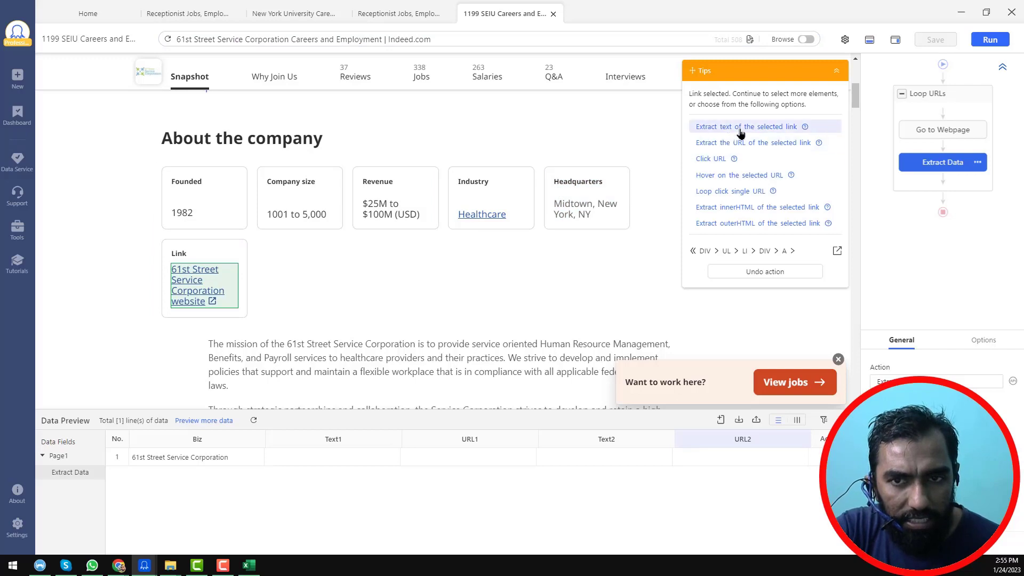
pyautogui.click(785, 127)
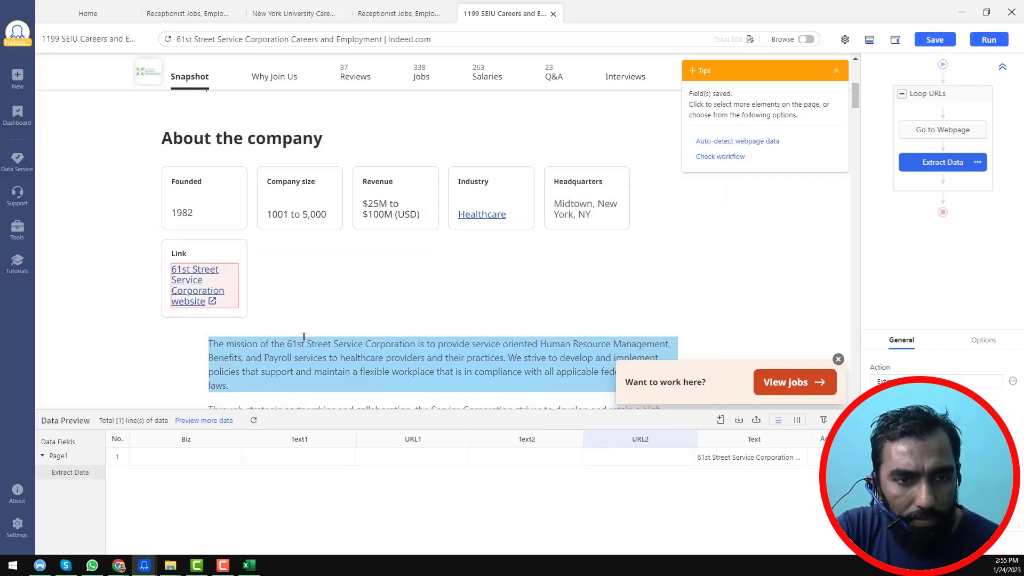
pyautogui.click(198, 274)
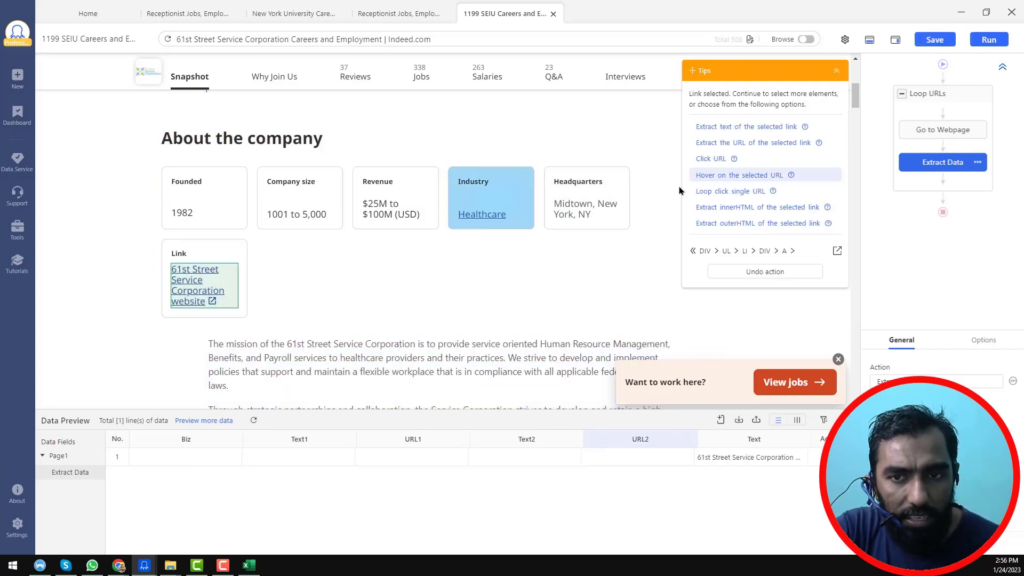
pyautogui.click(777, 144)
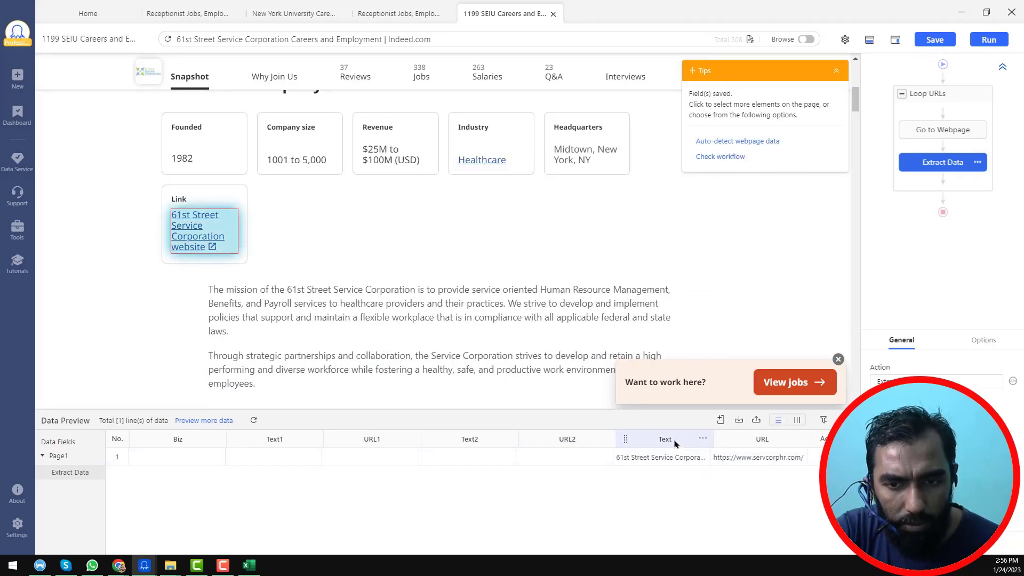
# Step: Rename the new link text and URL fields to Text3 and URL3
pyautogui.doubleClick(675, 441)
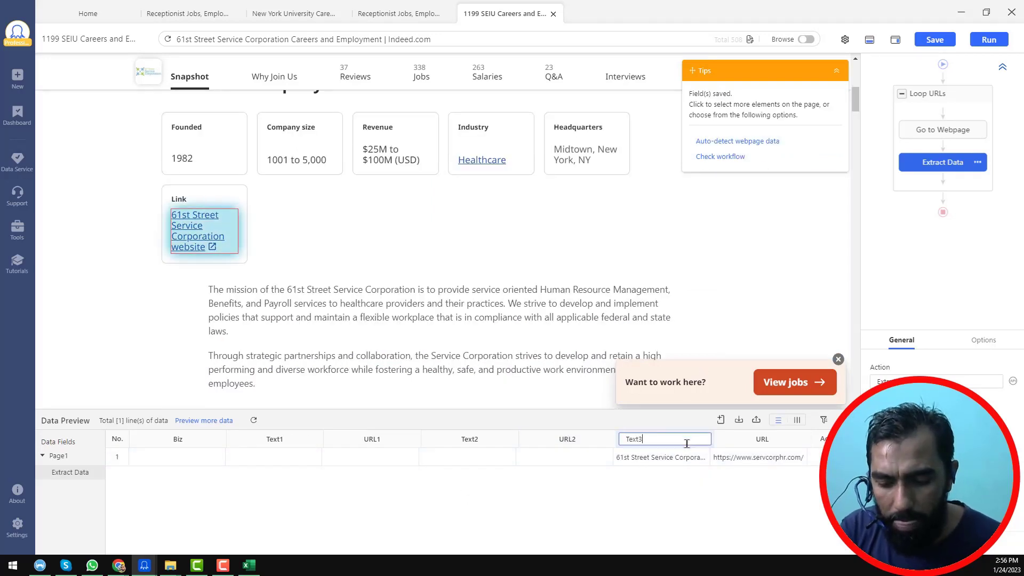
pyautogui.write('3')
pyautogui.press('Tab')
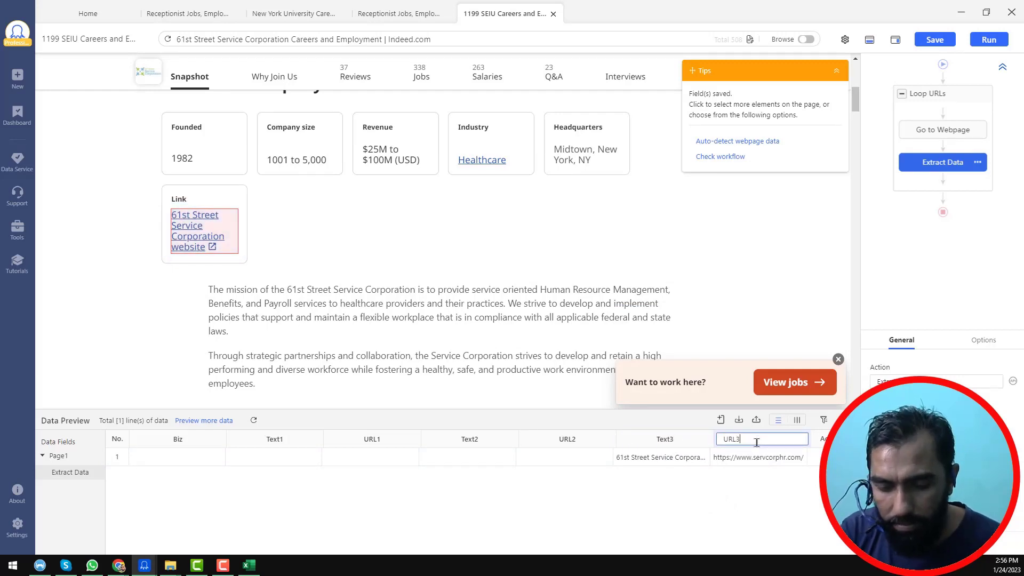
pyautogui.press('Return')
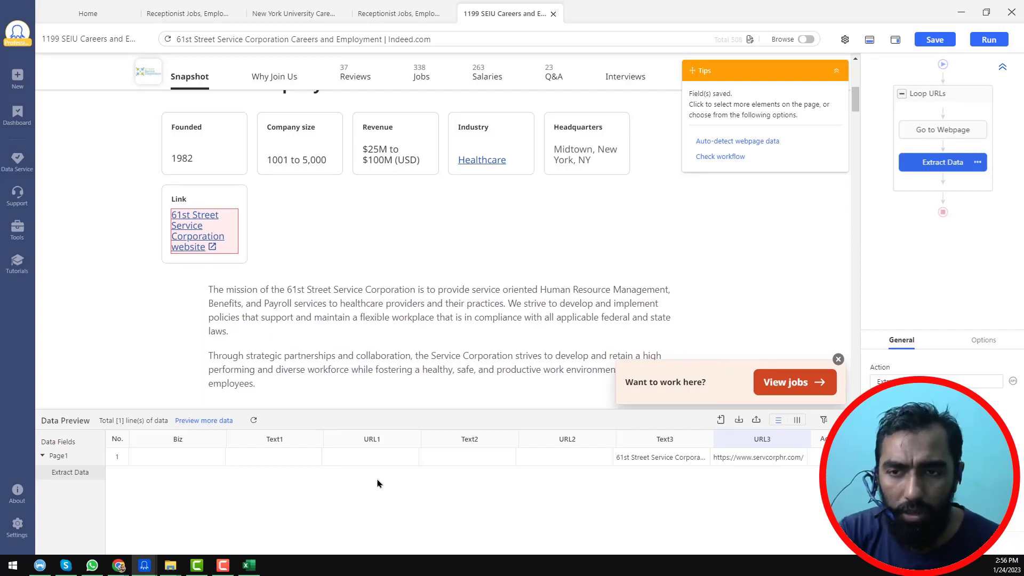
pyautogui.click(248, 565)
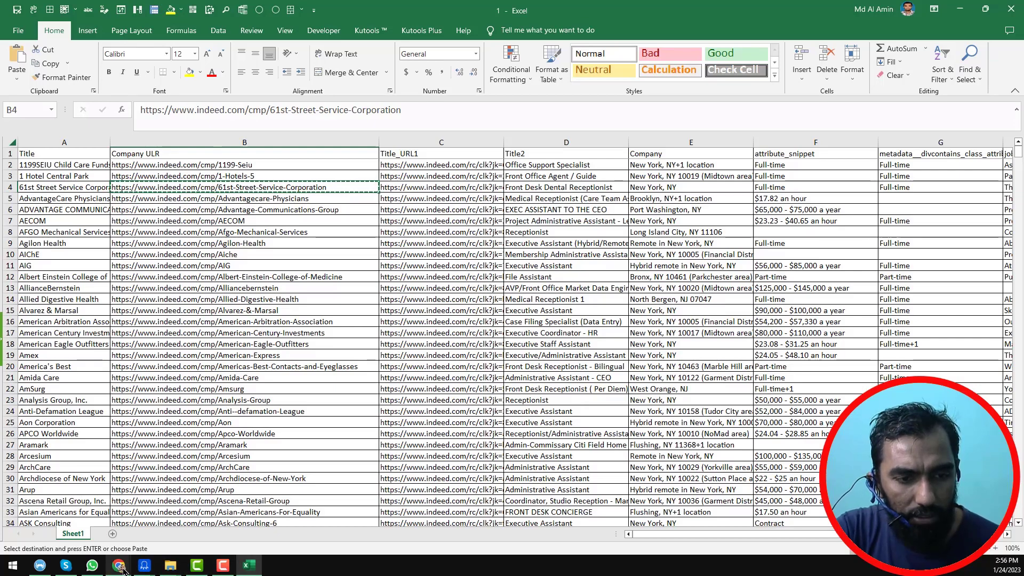
pyautogui.moveTo(119, 565)
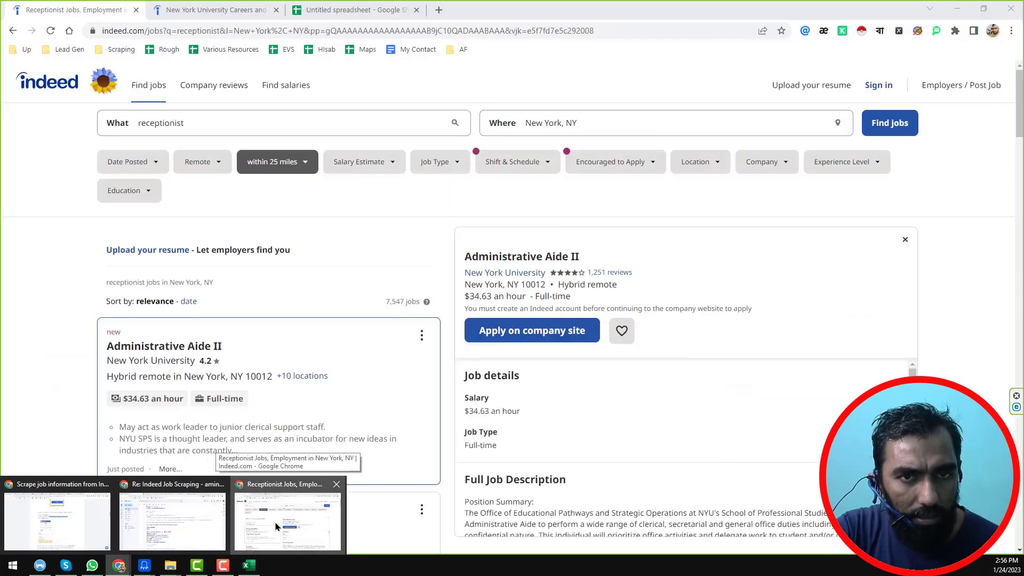
pyautogui.click(276, 527)
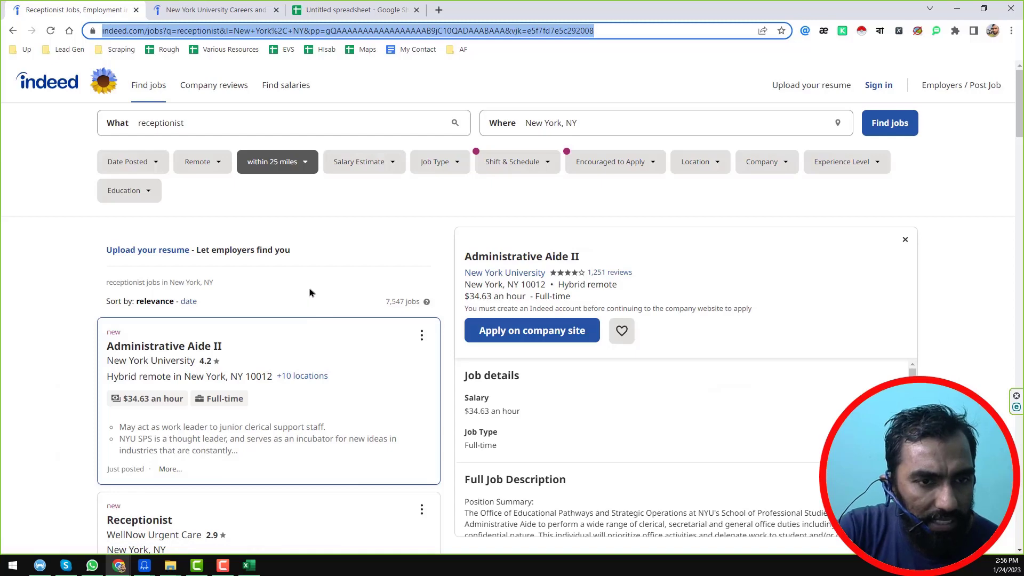
pyautogui.hotkey('ctrl', 'Tab')
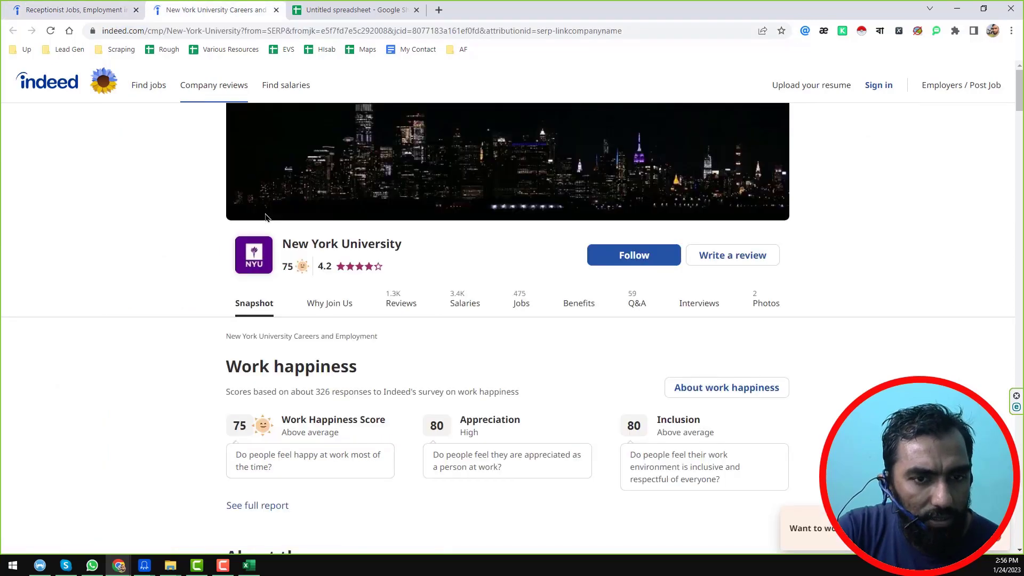
pyautogui.scroll(-5, 381, 276)
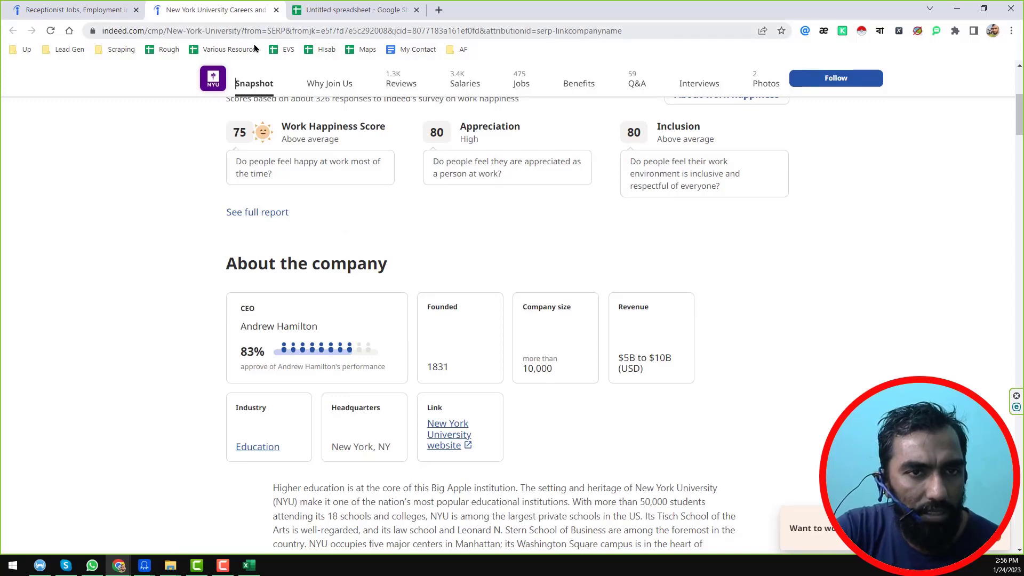
pyautogui.moveTo(292, 30); pyautogui.dragTo(979, 107)
pyautogui.press('BackSpace')
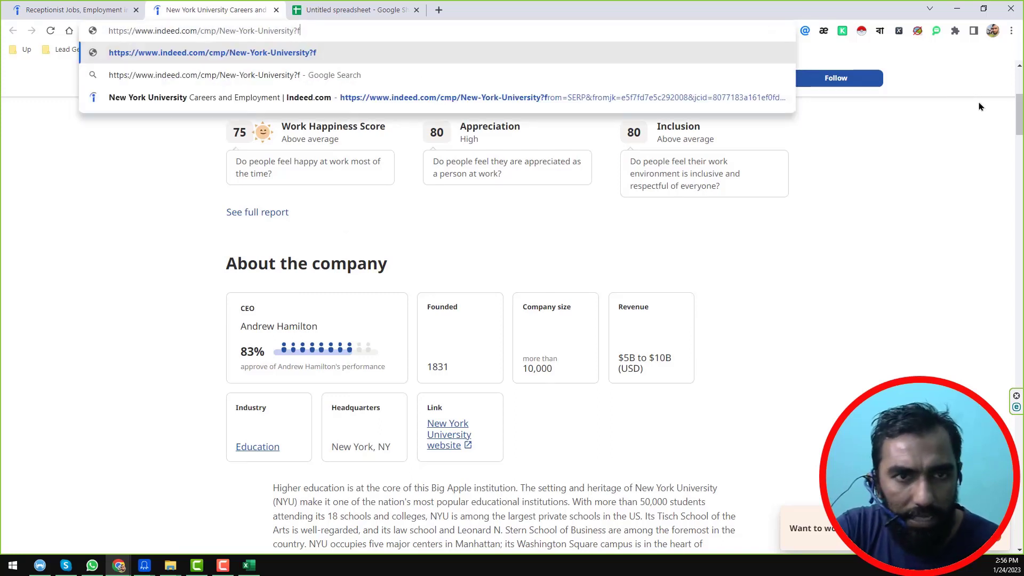
pyautogui.hotkey('ctrl', 'a')
pyautogui.hotkey('ctrl', 'c')
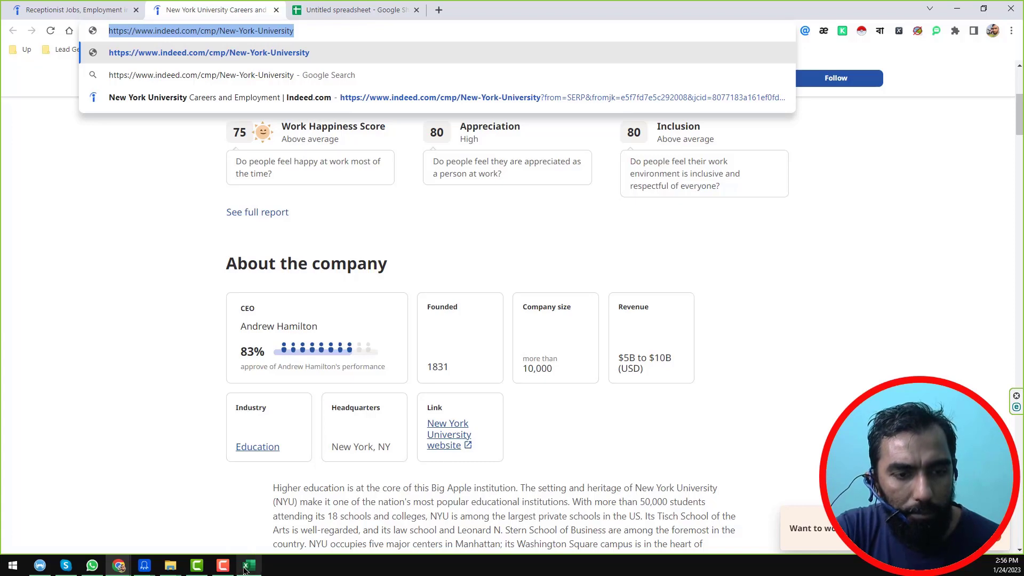
# Step: Switch to the Octoparse task and load the copied New York University company URL in its browser
pyautogui.click(152, 569)
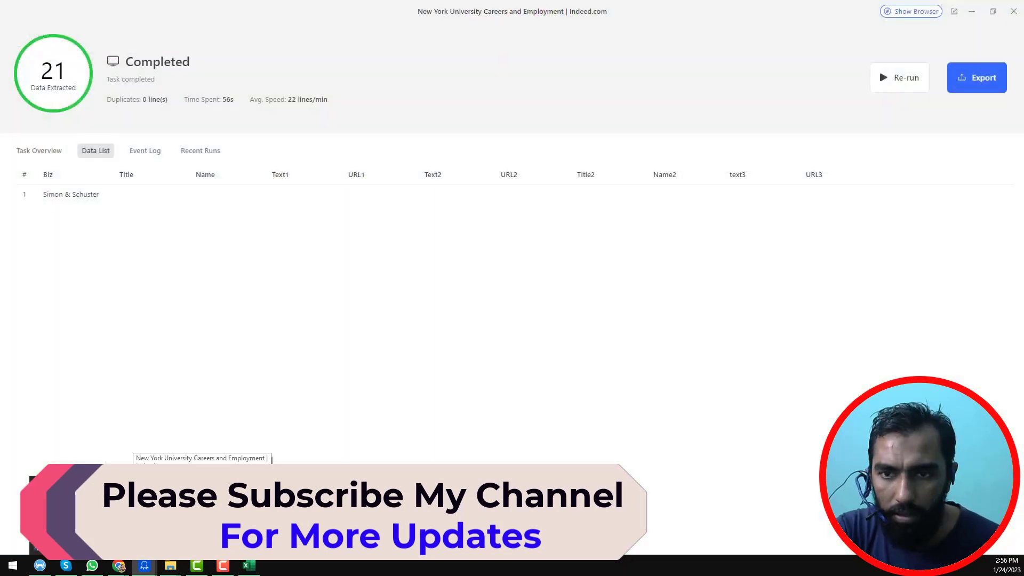
pyautogui.click(87, 517)
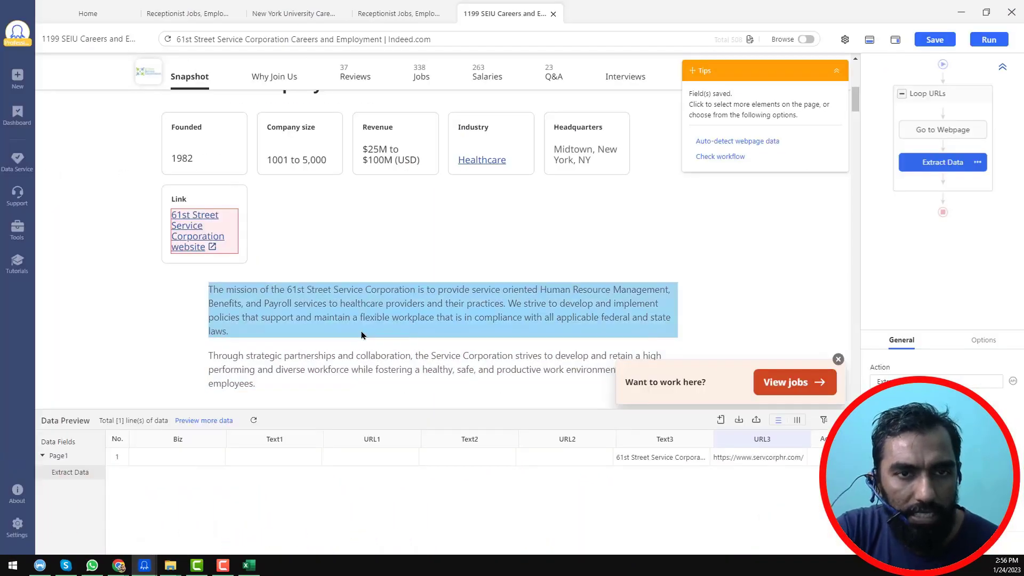
pyautogui.click(489, 39)
pyautogui.hotkey('ctrl', 'a')
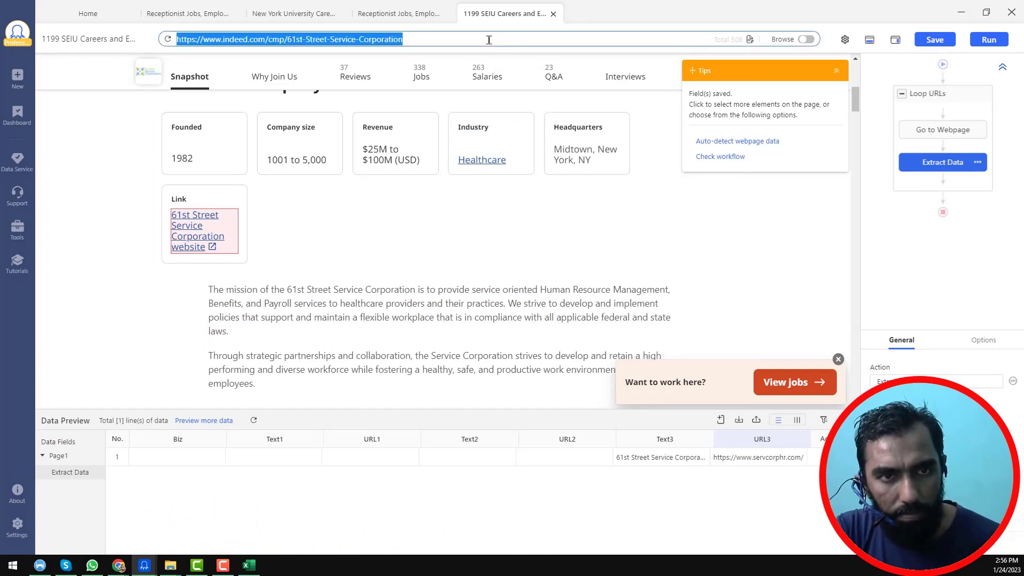
pyautogui.hotkey('ctrl', 'v')
pyautogui.press('Return')
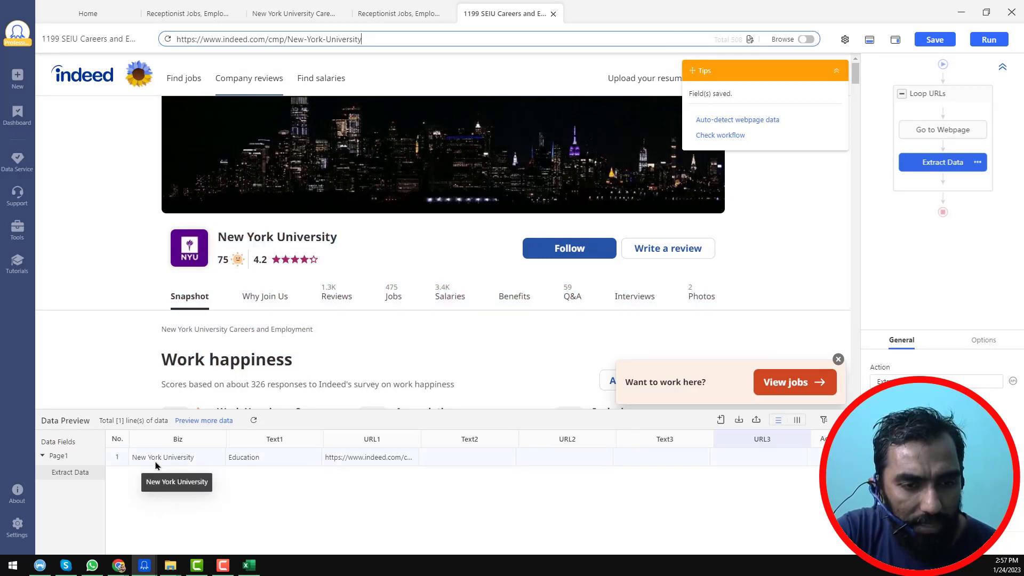
# Step: Extract the text of the CEO label and of the CEO's name under About the company as data fields
pyautogui.scroll(-3, 342, 294)
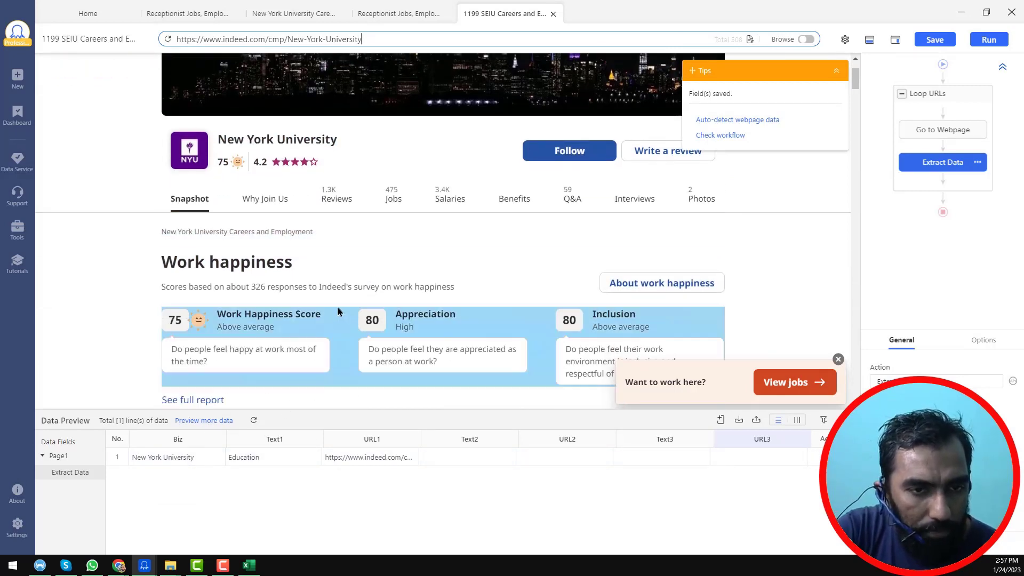
pyautogui.scroll(-1, 340, 317)
pyautogui.scroll(-2, 343, 327)
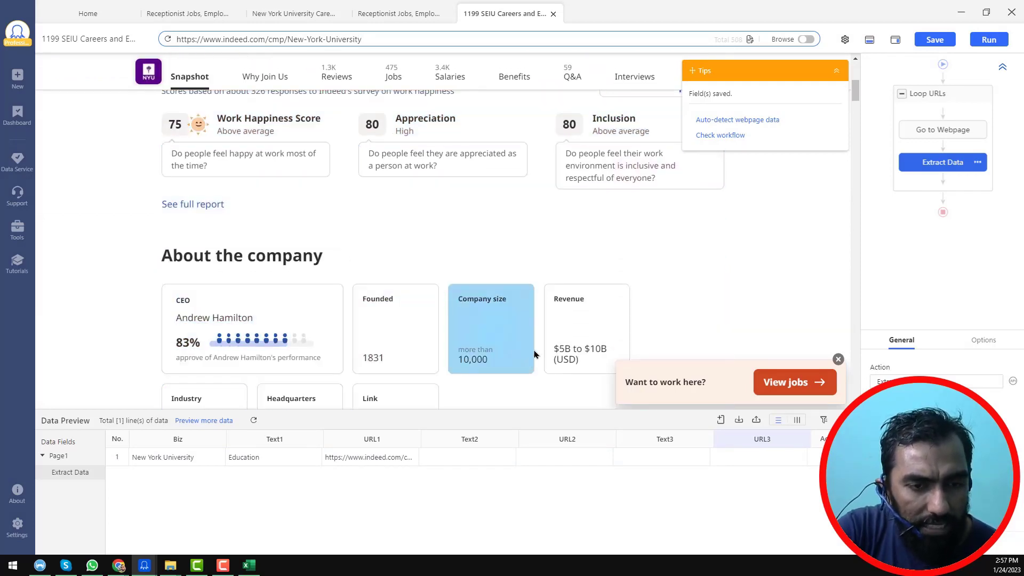
pyautogui.scroll(-2, 453, 374)
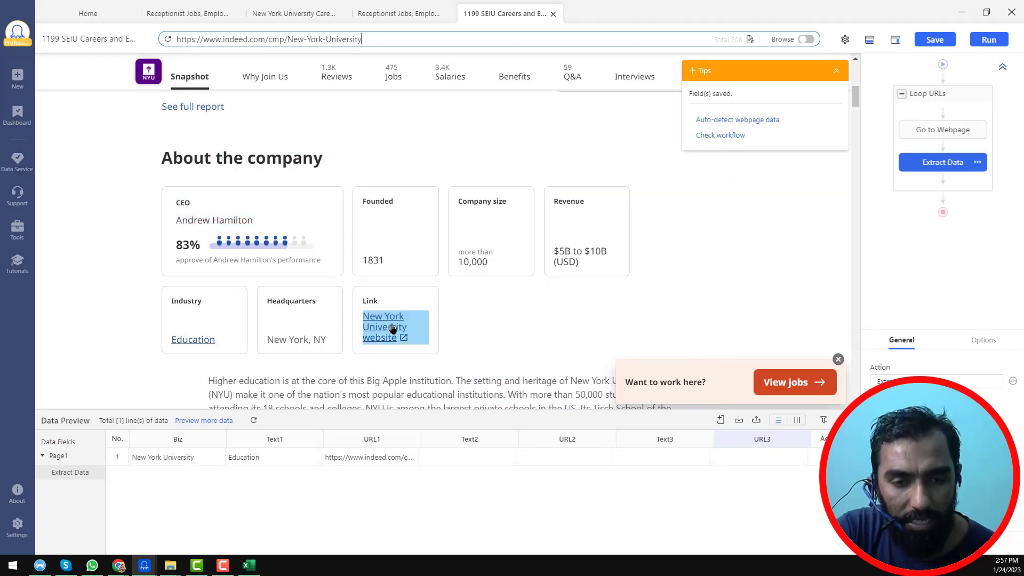
pyautogui.click(203, 209)
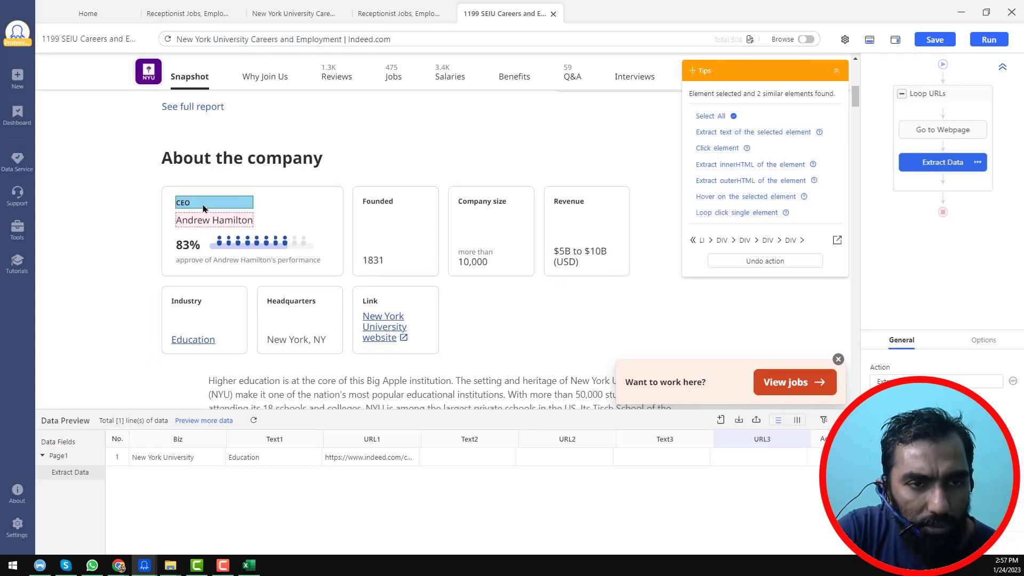
pyautogui.click(758, 133)
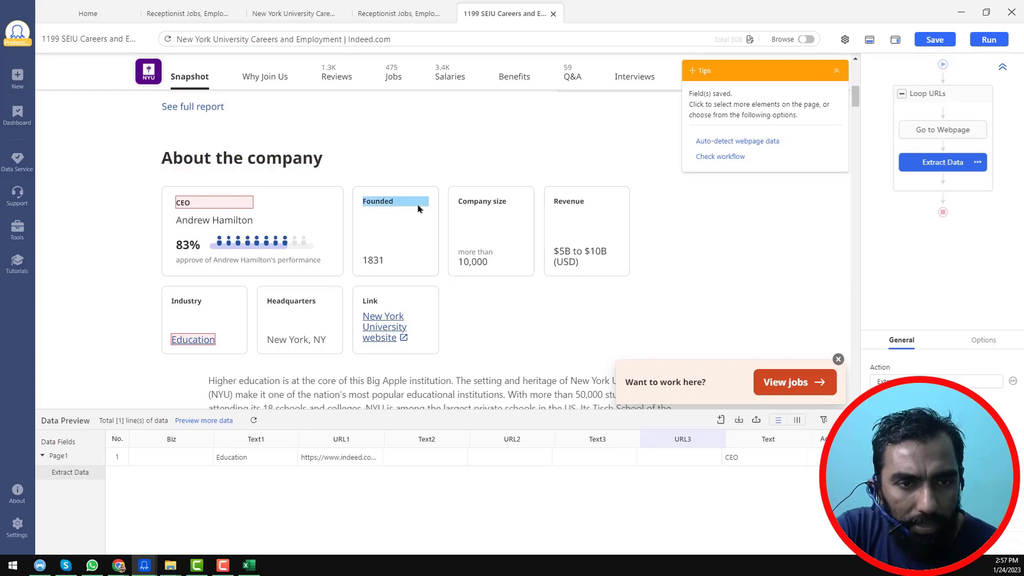
pyautogui.click(248, 222)
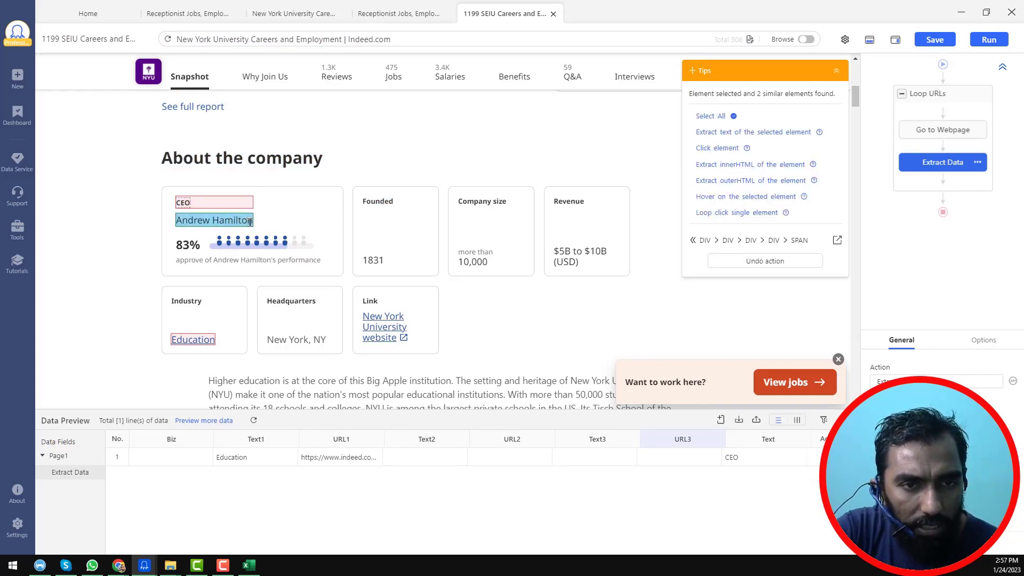
pyautogui.click(749, 133)
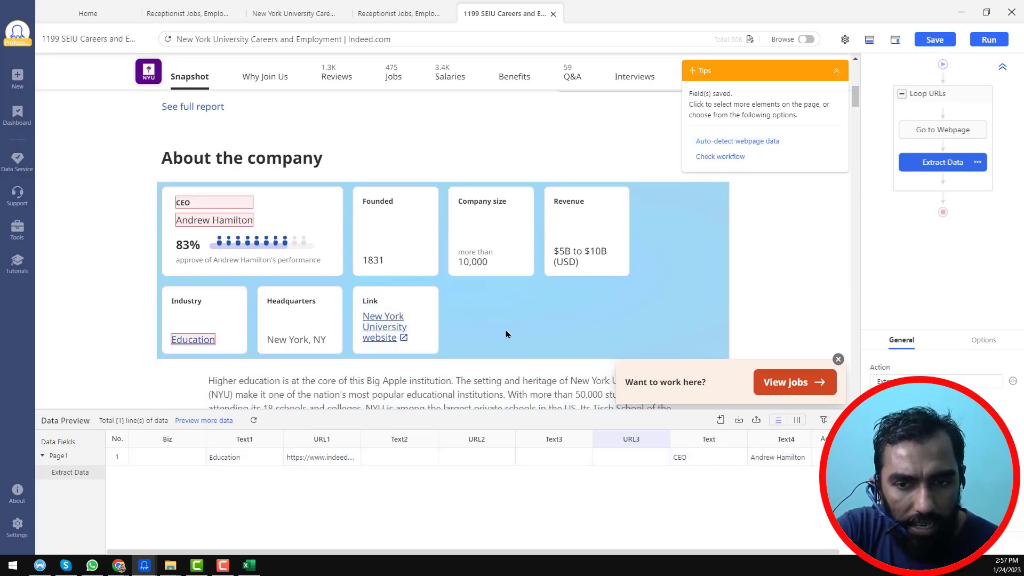
# Step: Extract both the text and the URL of the New York University website link as data fields
pyautogui.click(397, 324)
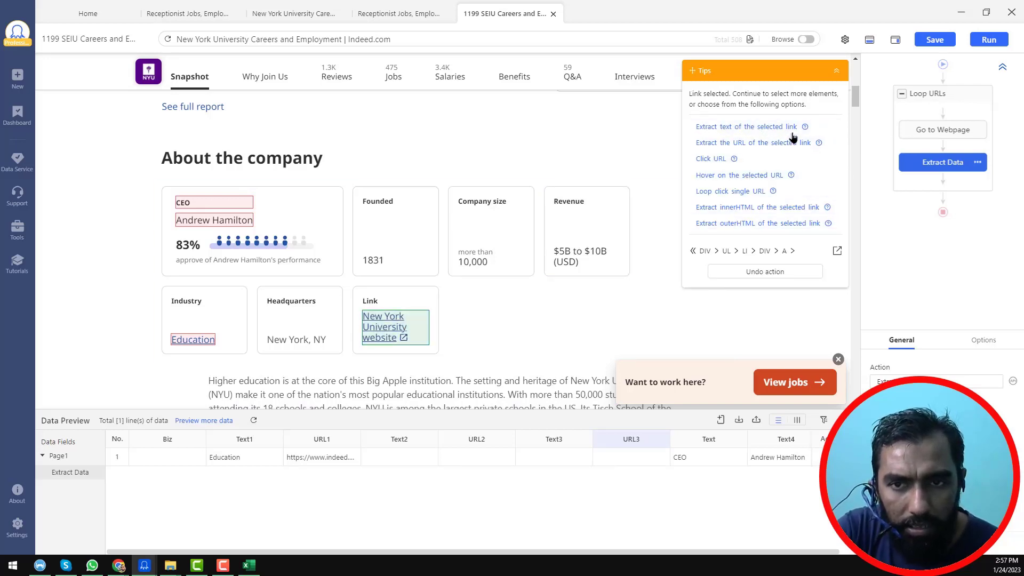
pyautogui.click(757, 128)
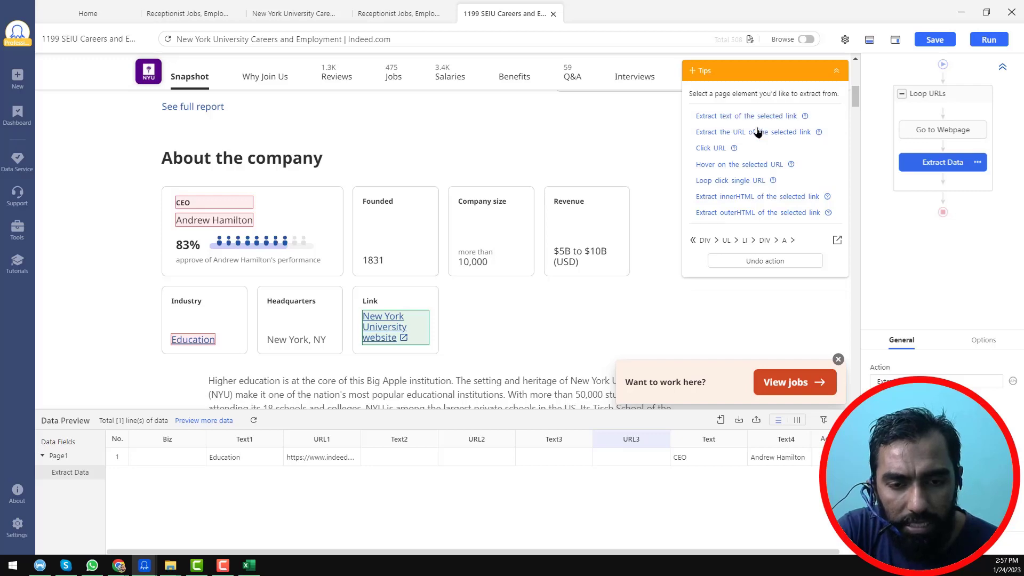
pyautogui.click(388, 322)
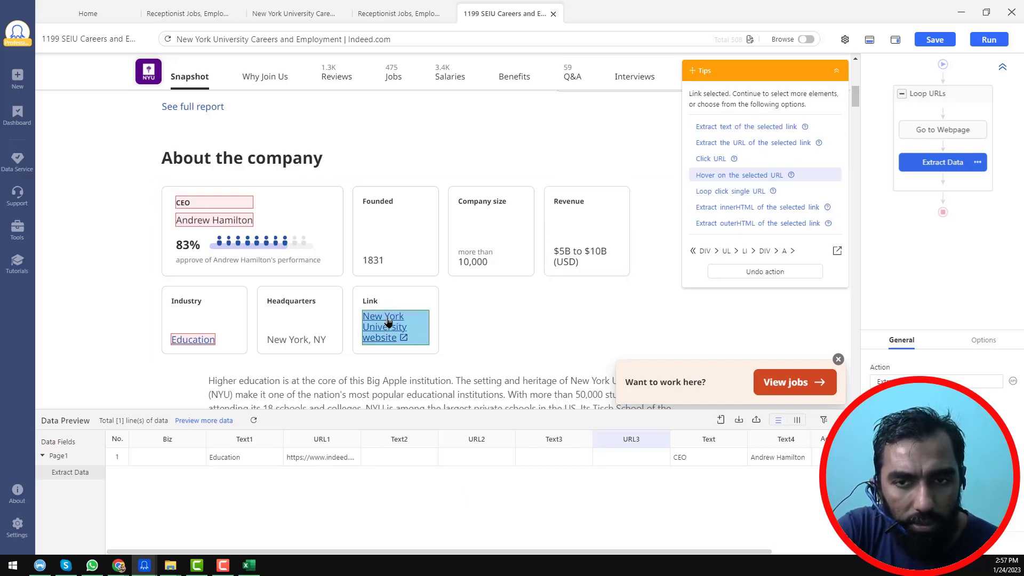
pyautogui.click(754, 143)
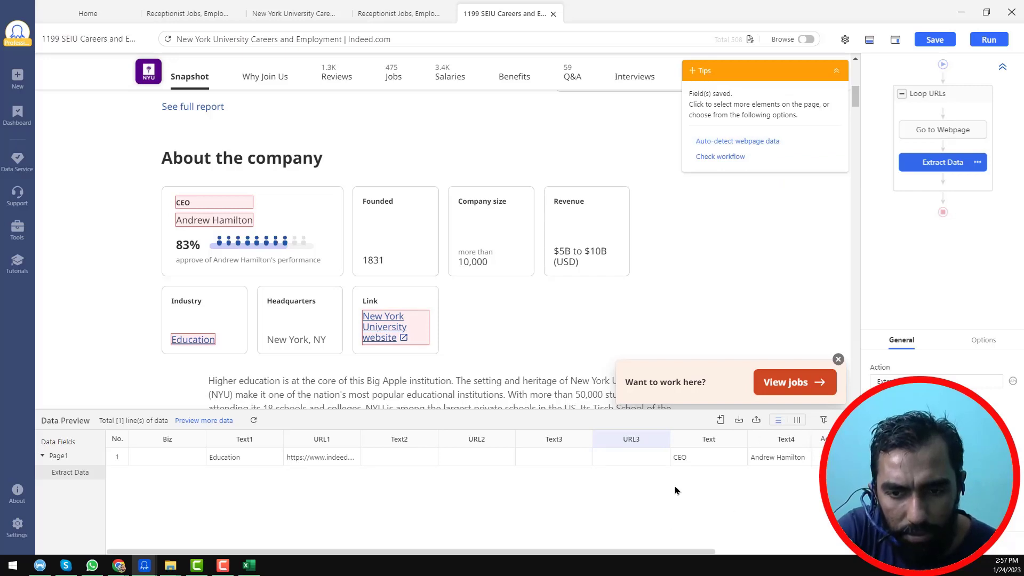
# Step: Rename the CEO label field to Title and the CEO's name field to Name
pyautogui.doubleClick(714, 440)
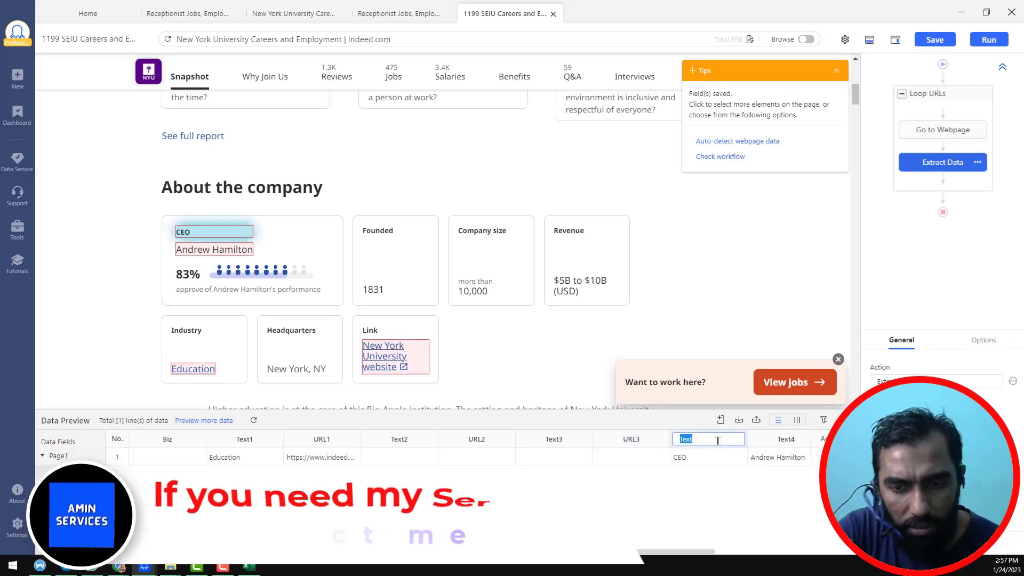
pyautogui.write('Title')
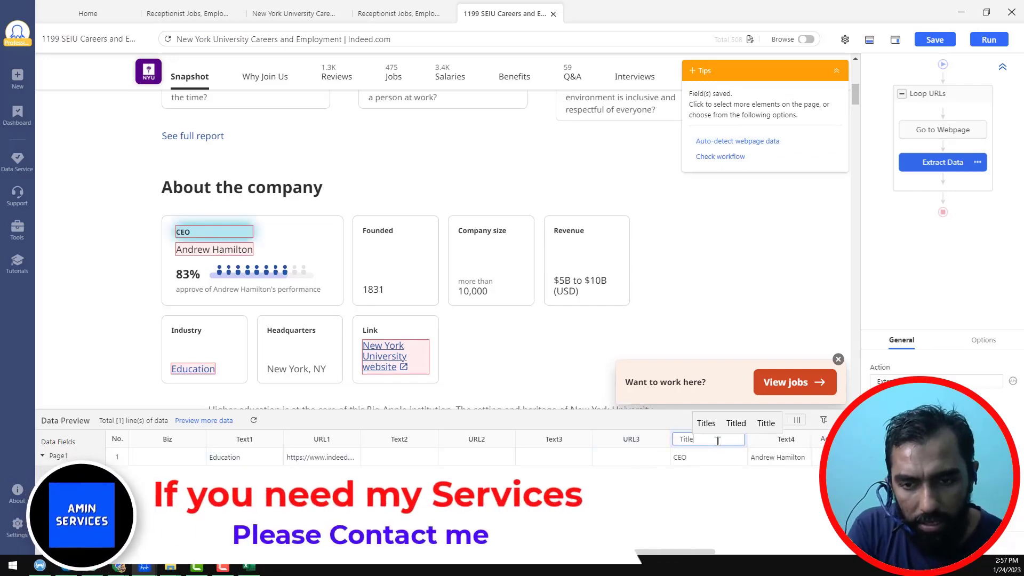
pyautogui.press('Tab')
pyautogui.write('Name')
pyautogui.press('Return')
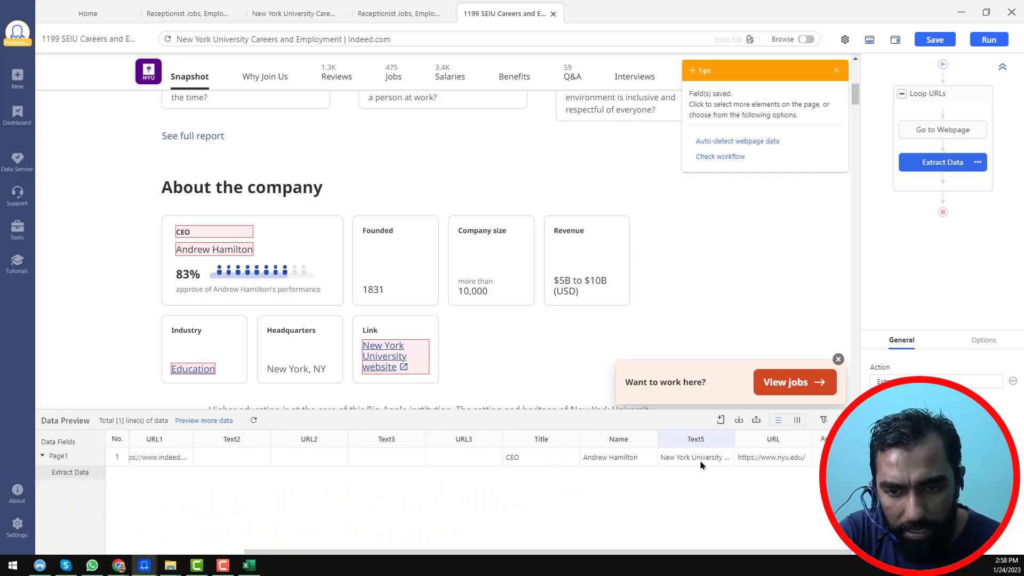
# Step: Rename the new website link text and URL fields to Text4 and URL4, and save the task
pyautogui.doubleClick(702, 446)
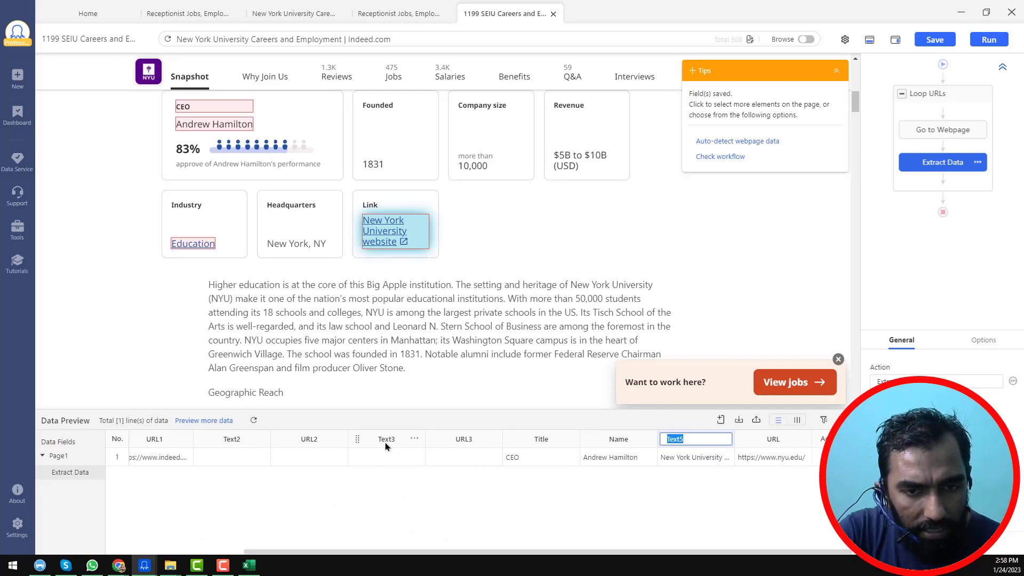
pyautogui.click(703, 443)
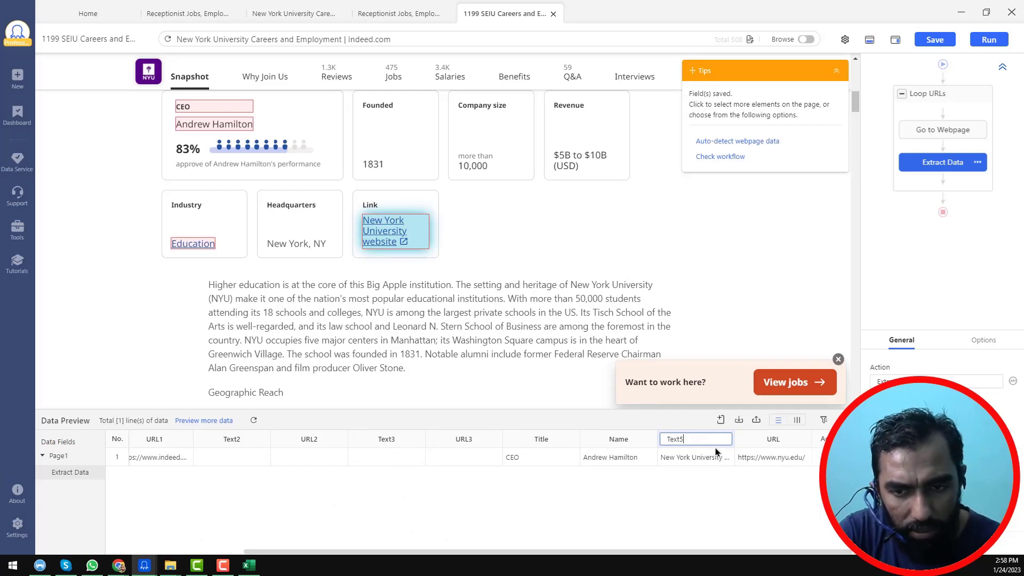
pyautogui.press('Tab')
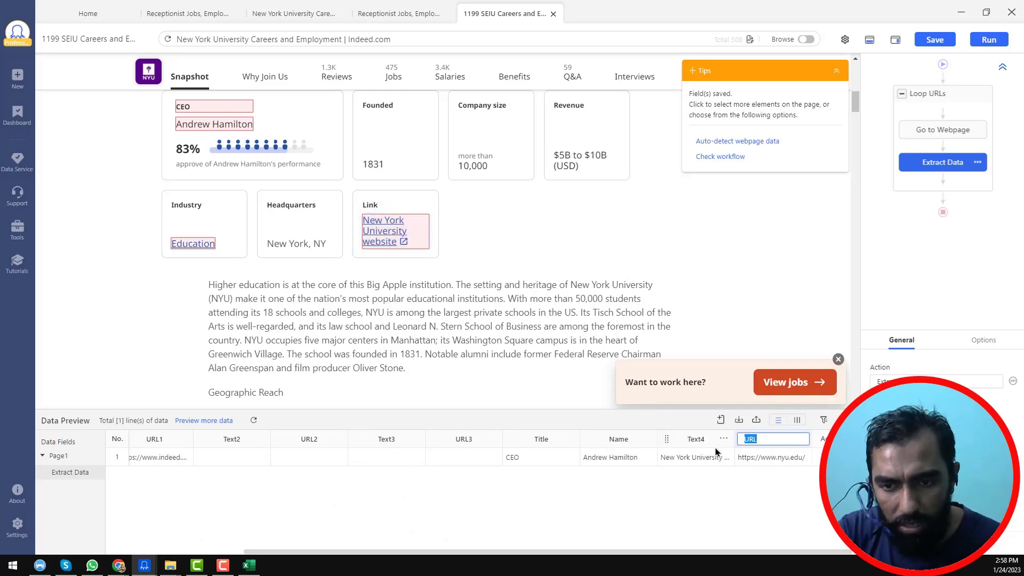
pyautogui.press('Return')
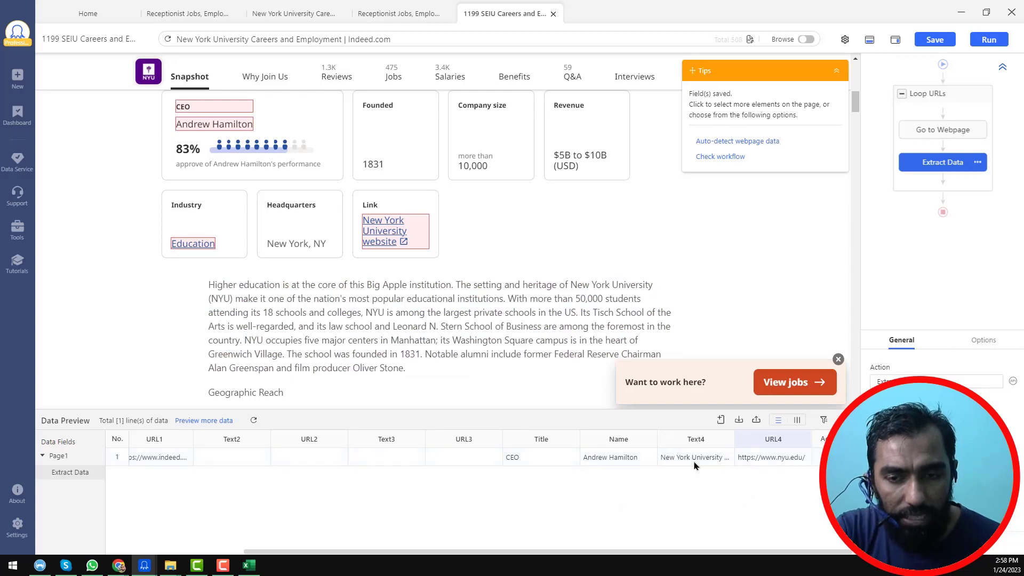
pyautogui.click(943, 42)
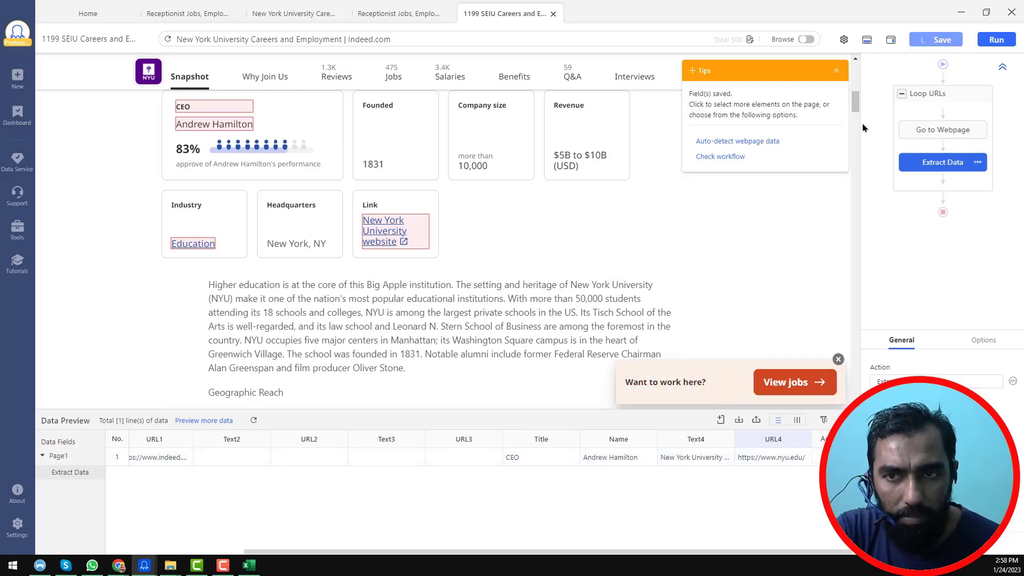
# Step: Switch to the Excel workbook and copy the Analysis-Group company URL from cell B23
pyautogui.click(249, 565)
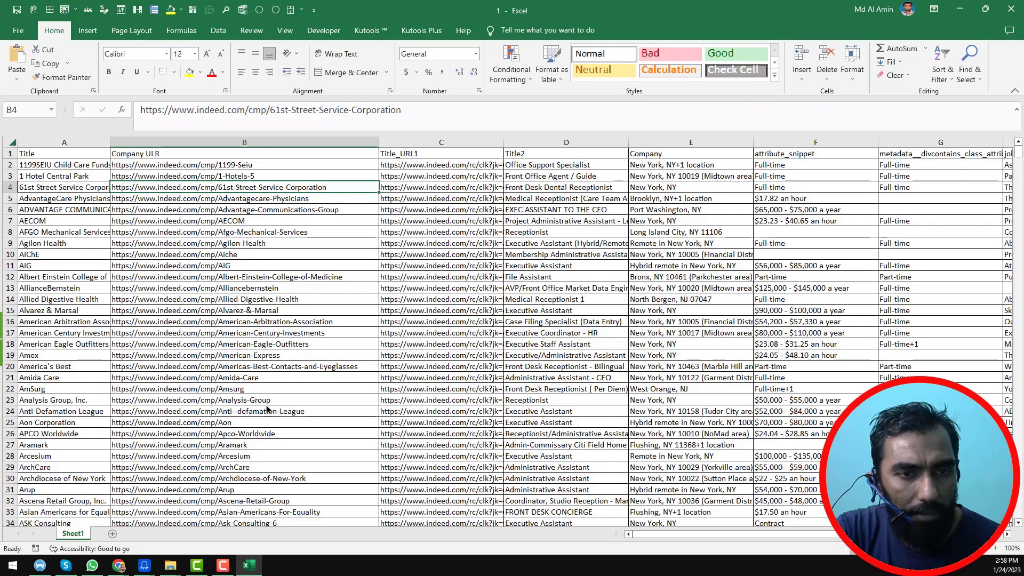
pyautogui.scroll(-3, 315, 288)
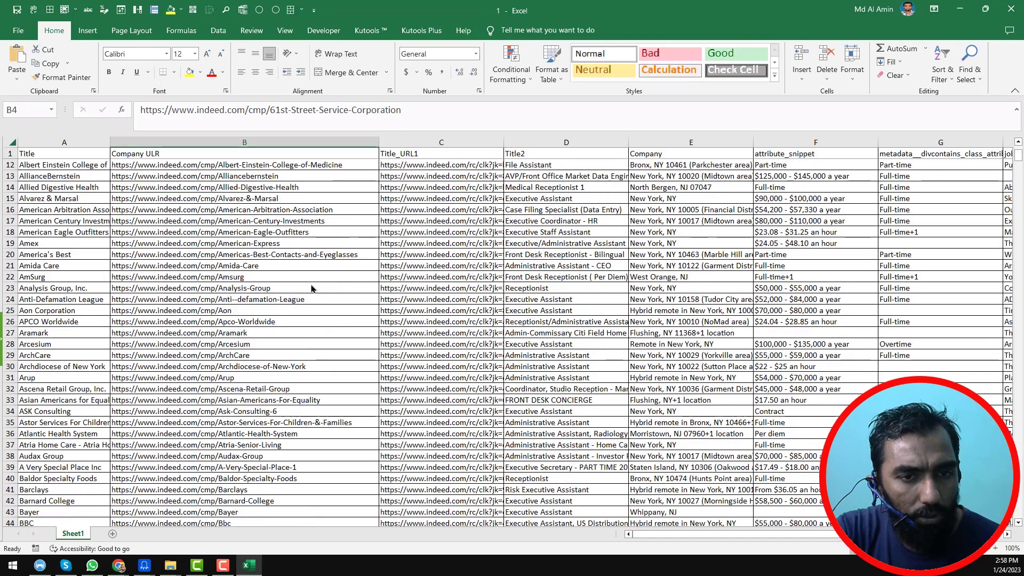
pyautogui.click(288, 291)
pyautogui.hotkey('ctrl', 'c')
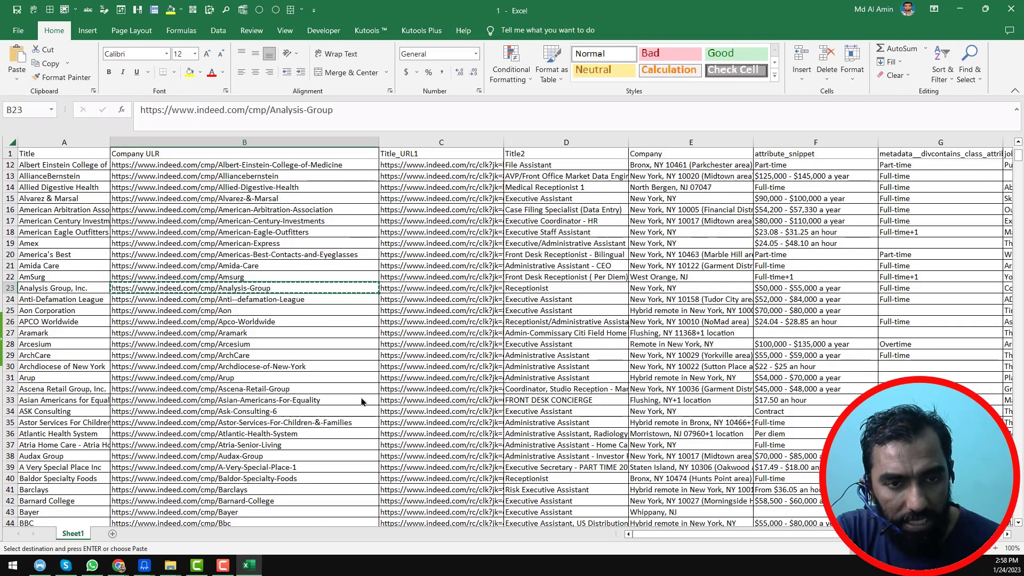
pyautogui.moveTo(251, 566)
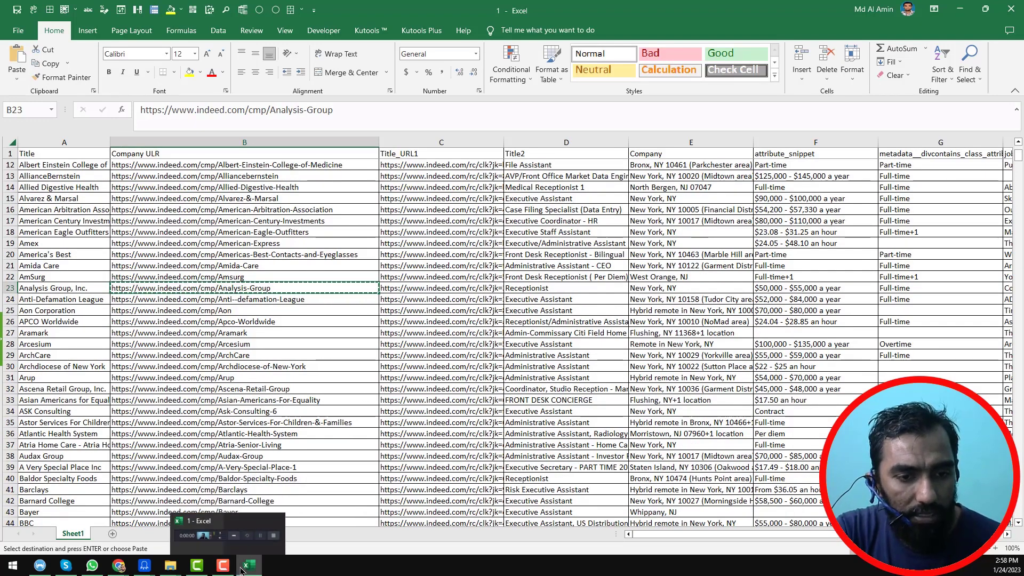
# Step: Return to Octoparse and load the copied Analysis-Group URL in the task's page view, showing the About the company section
pyautogui.click(247, 567)
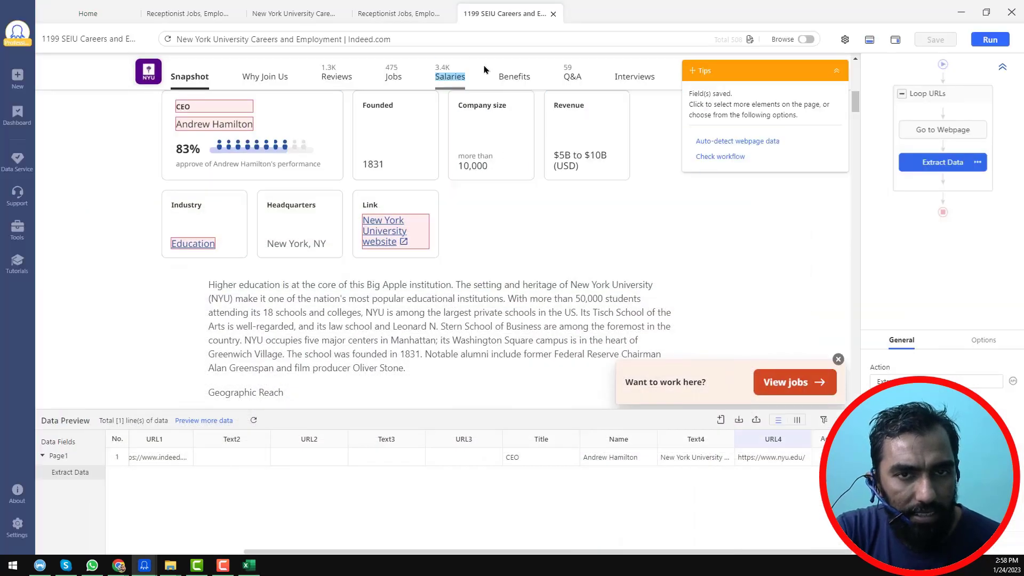
pyautogui.click(502, 40)
pyautogui.hotkey('ctrl', 'a')
pyautogui.hotkey('ctrl', 'v')
pyautogui.press('Return')
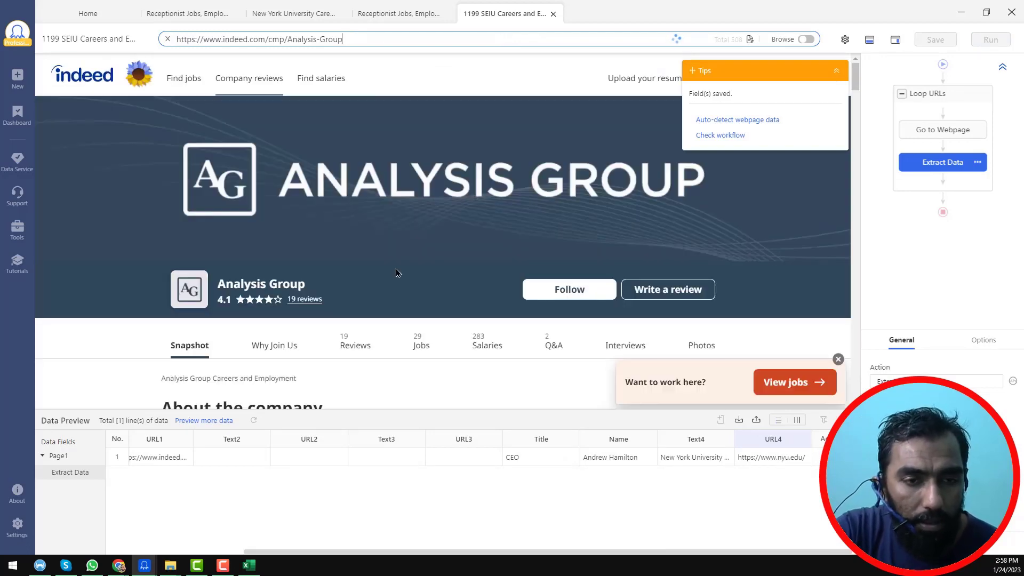
pyautogui.scroll(-3, 393, 269)
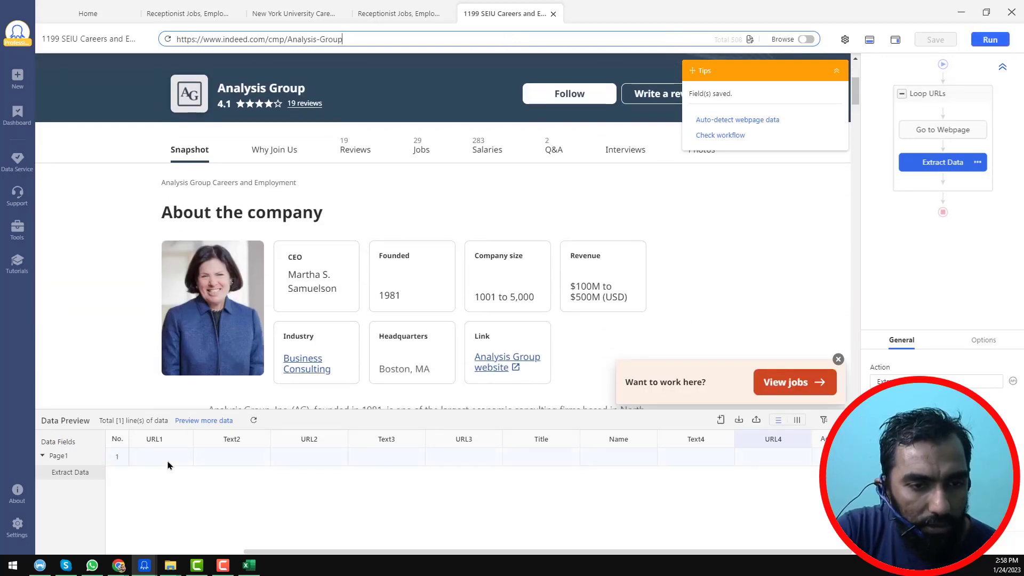
# Step: Reorder the data fields in the preview so that Title and Name come directly after Biz
pyautogui.moveTo(370, 551); pyautogui.dragTo(232, 550)
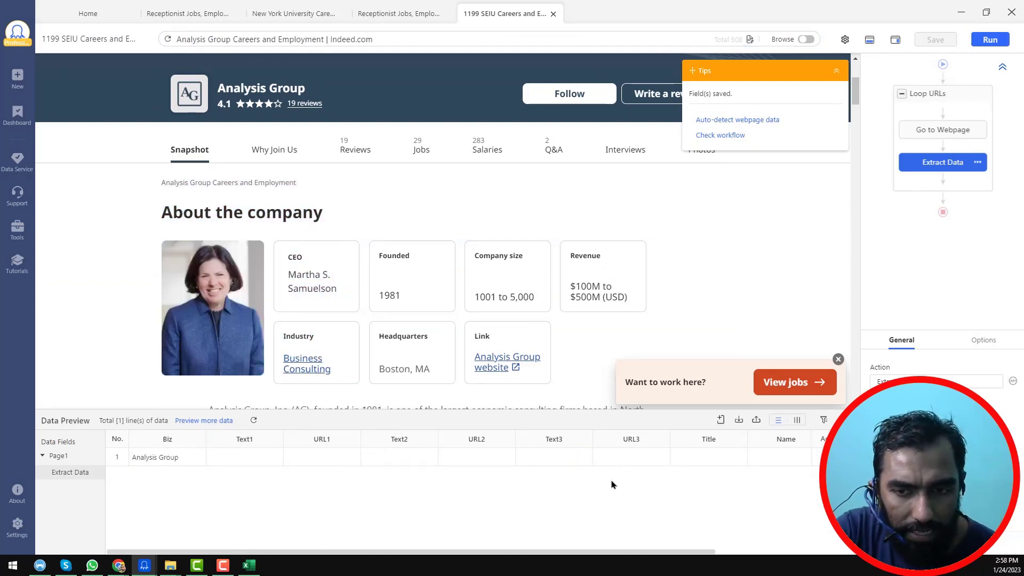
pyautogui.moveTo(628, 554); pyautogui.dragTo(764, 553)
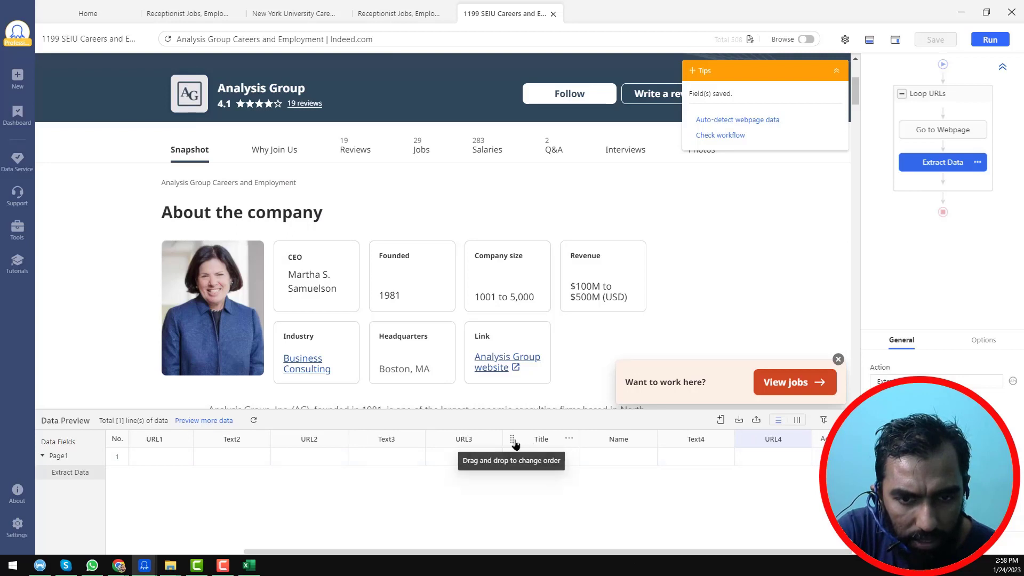
pyautogui.moveTo(513, 444); pyautogui.dragTo(131, 442)
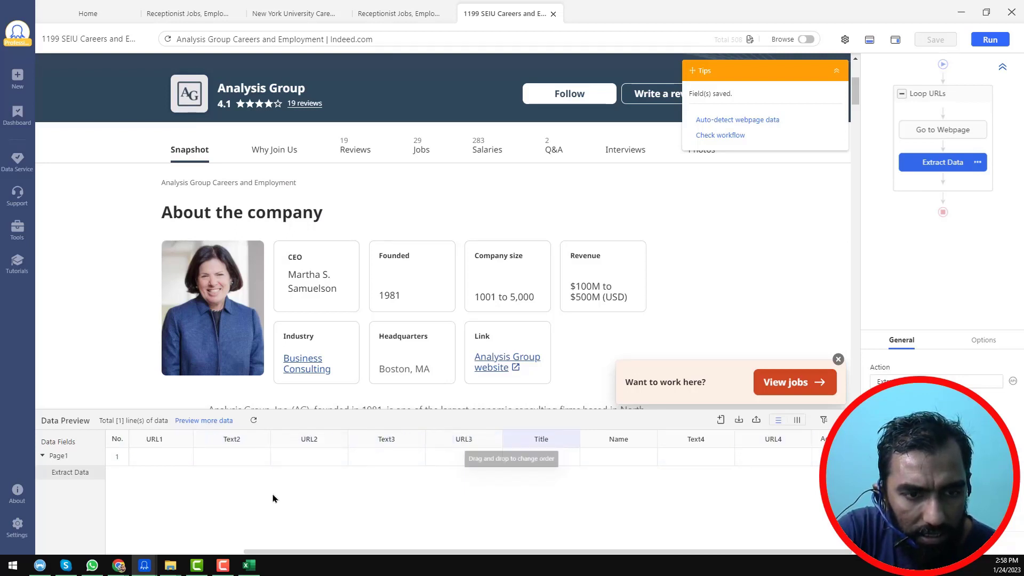
pyautogui.moveTo(592, 555); pyautogui.dragTo(459, 543)
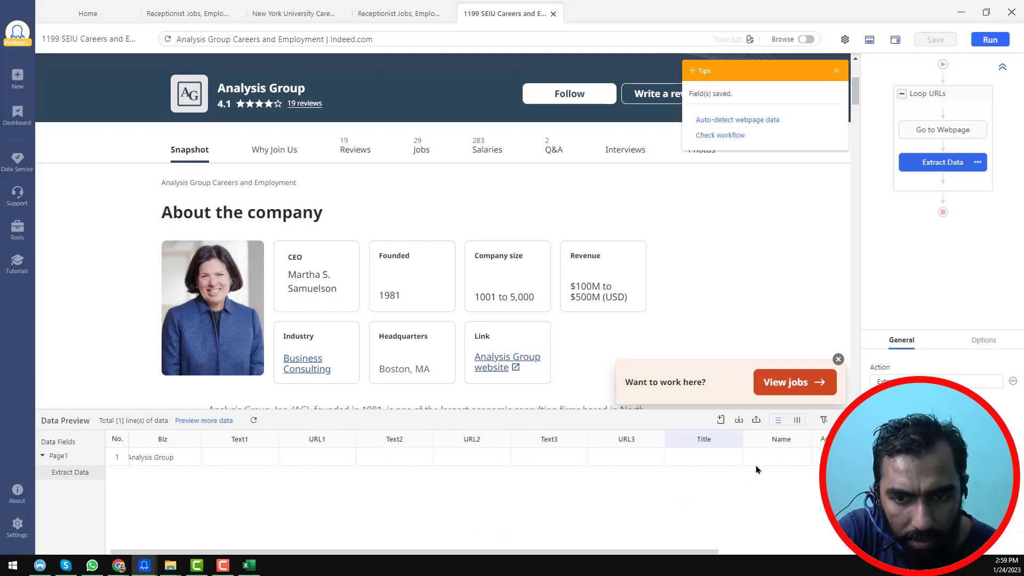
pyautogui.moveTo(692, 439); pyautogui.dragTo(262, 451)
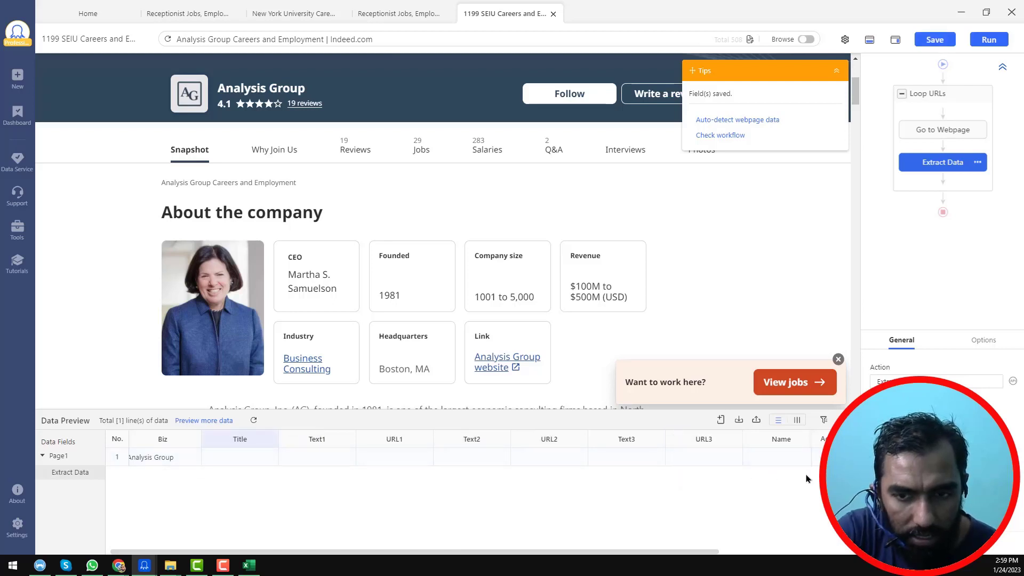
pyautogui.moveTo(780, 445); pyautogui.dragTo(319, 451)
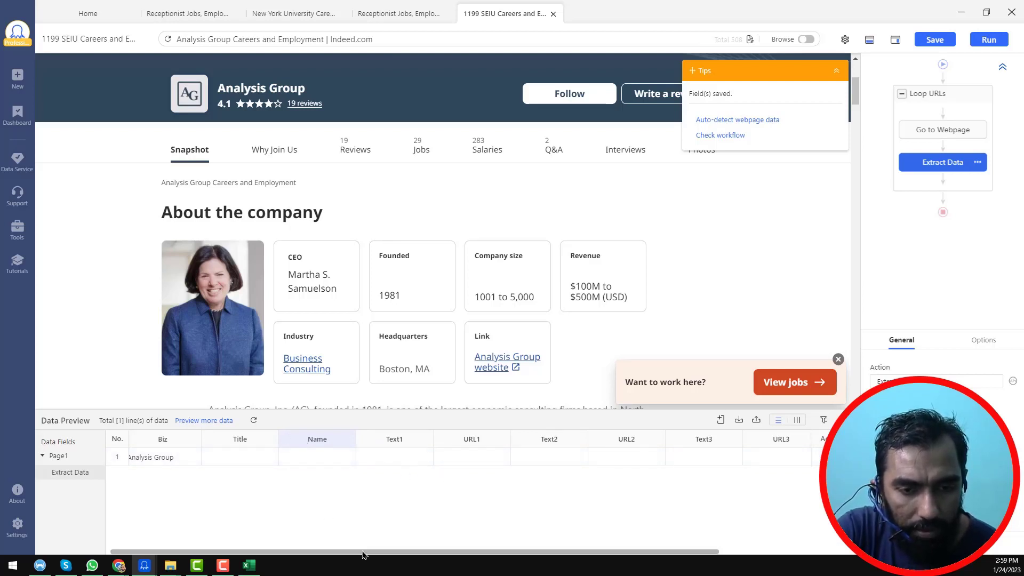
pyautogui.moveTo(360, 552); pyautogui.dragTo(328, 551)
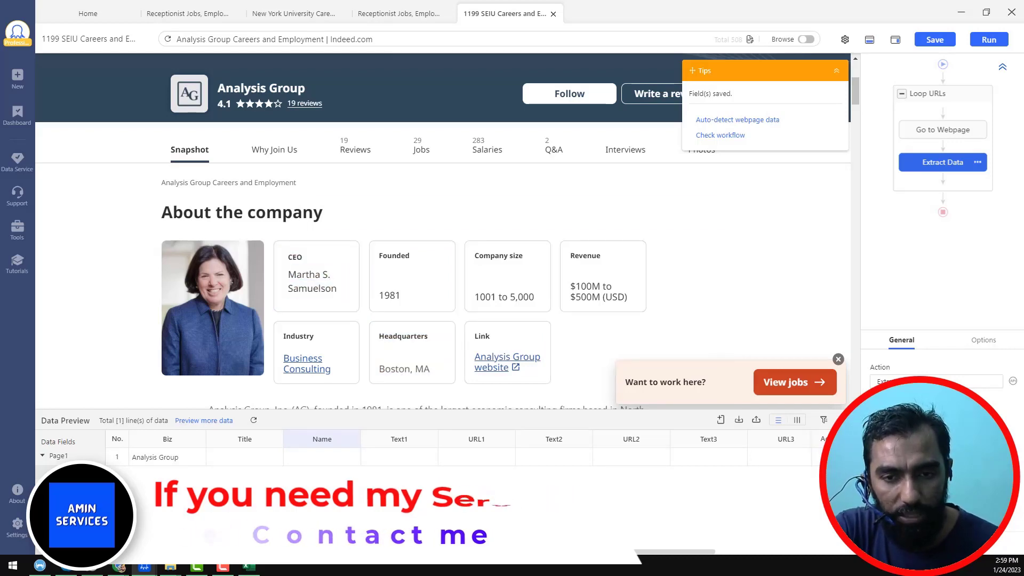
pyautogui.moveTo(526, 552); pyautogui.dragTo(416, 552)
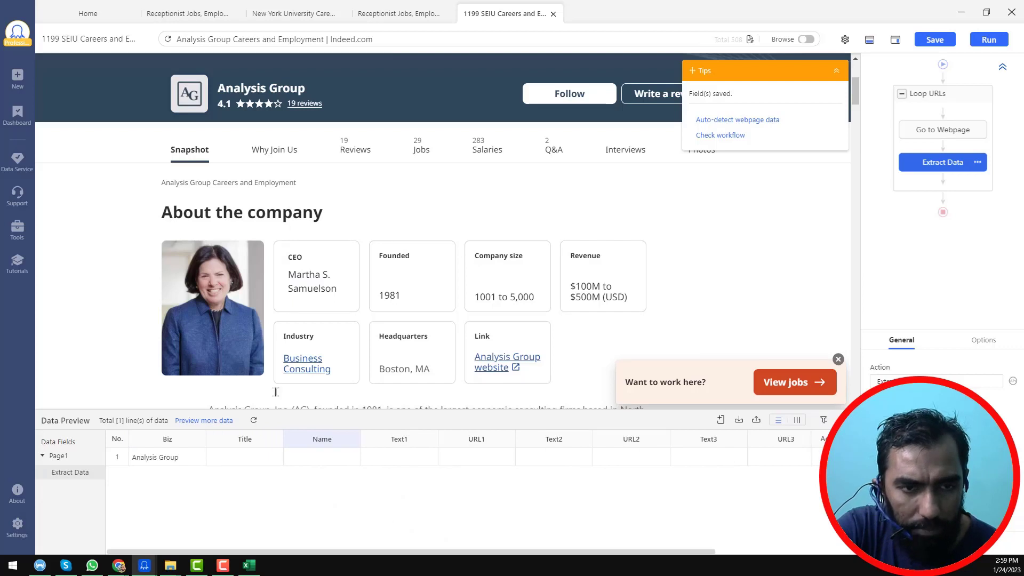
# Step: Extract the text of the CEO label and of the CEO's name on the Analysis Group page as data fields
pyautogui.click(327, 264)
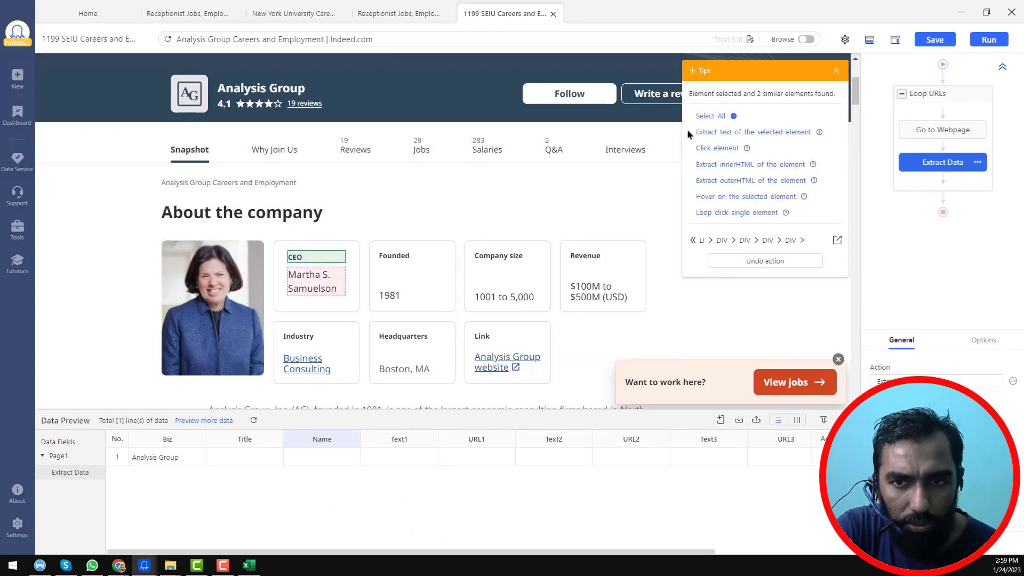
pyautogui.click(723, 134)
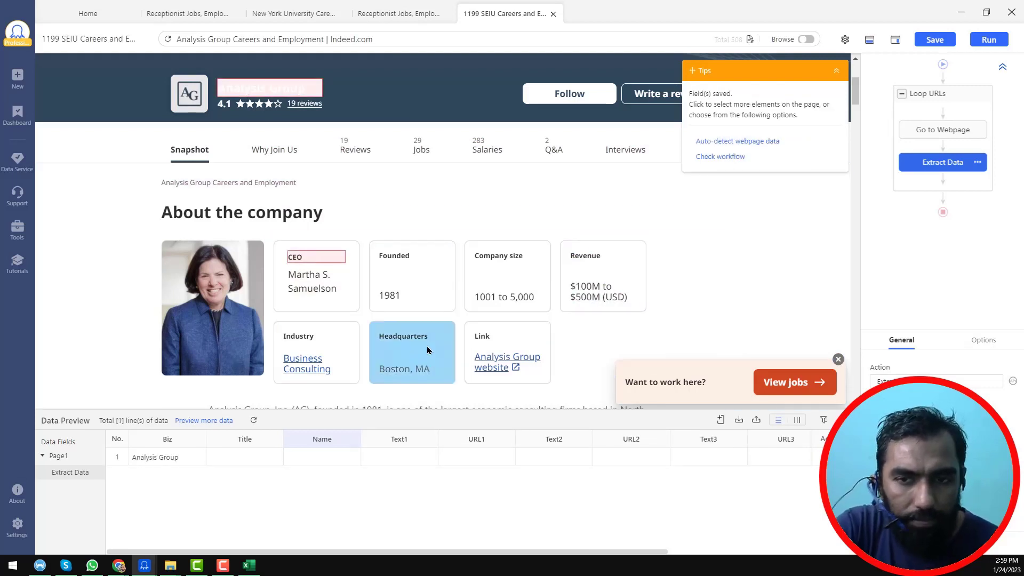
pyautogui.click(339, 289)
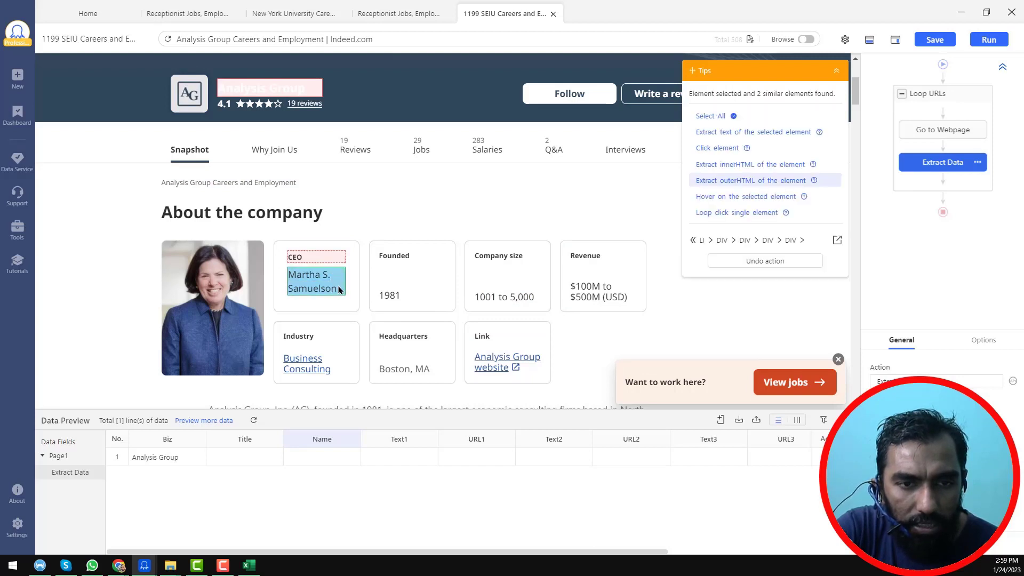
pyautogui.click(741, 133)
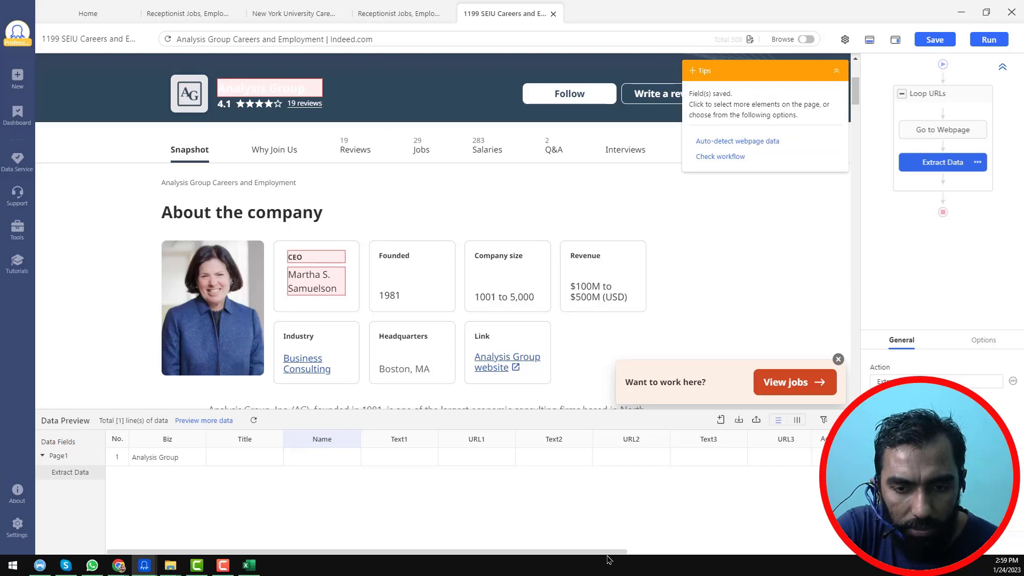
# Step: Rename the new CEO label field to Title2 and the new CEO's name field to Name2
pyautogui.moveTo(614, 552); pyautogui.dragTo(839, 553)
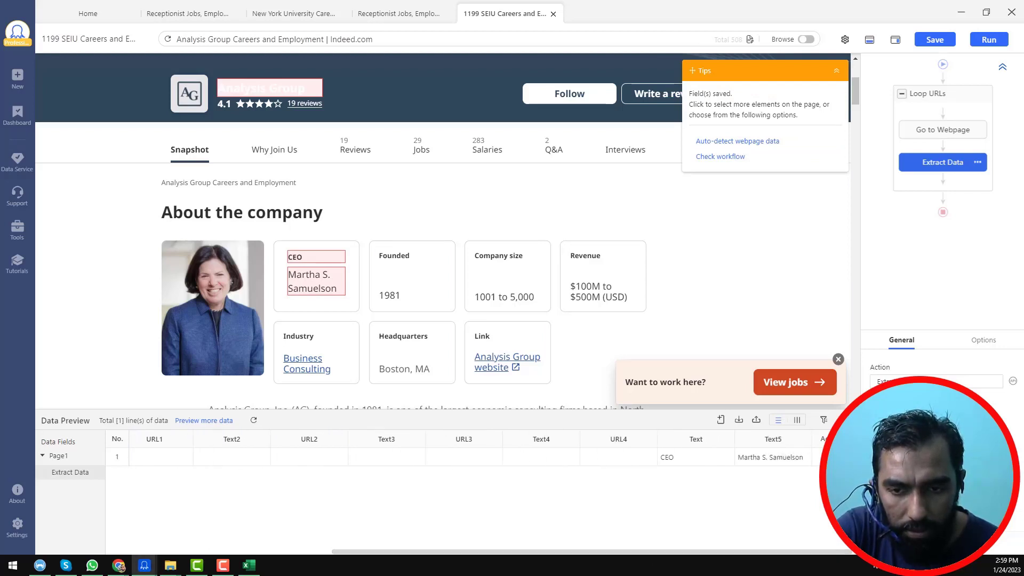
pyautogui.doubleClick(702, 445)
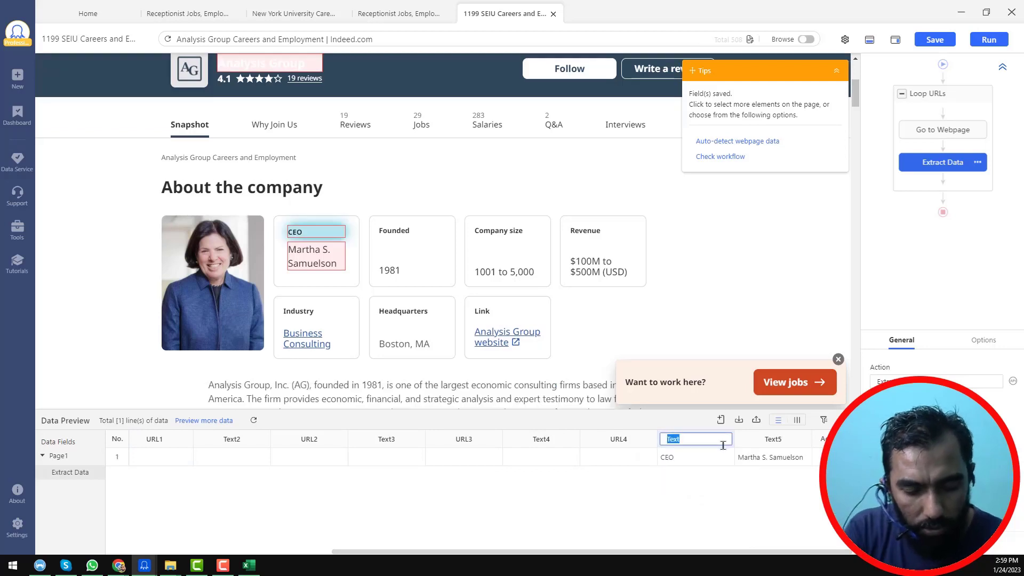
pyautogui.write('Title2')
pyautogui.press('Tab')
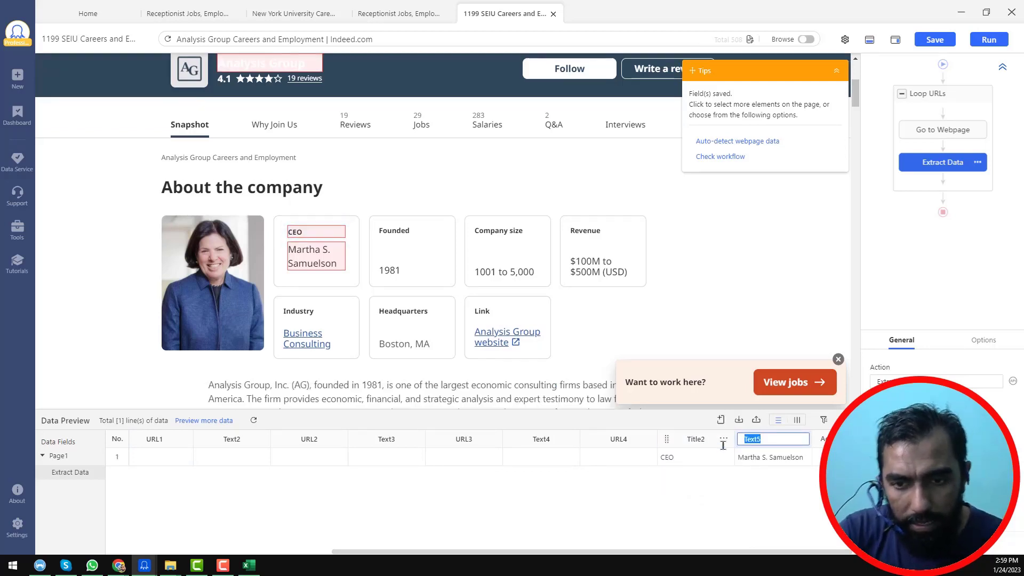
pyautogui.write('Name')
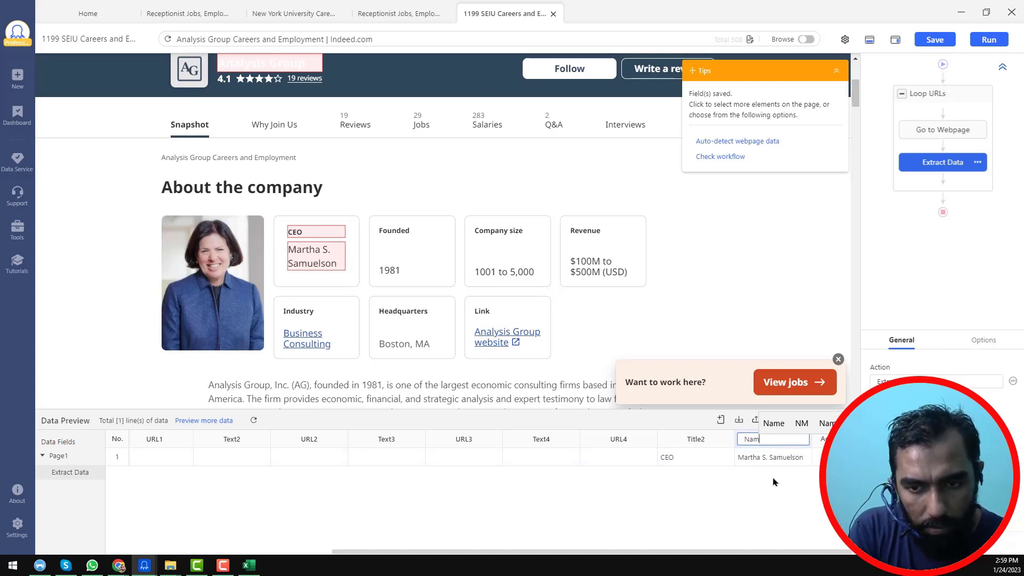
pyautogui.press('Return')
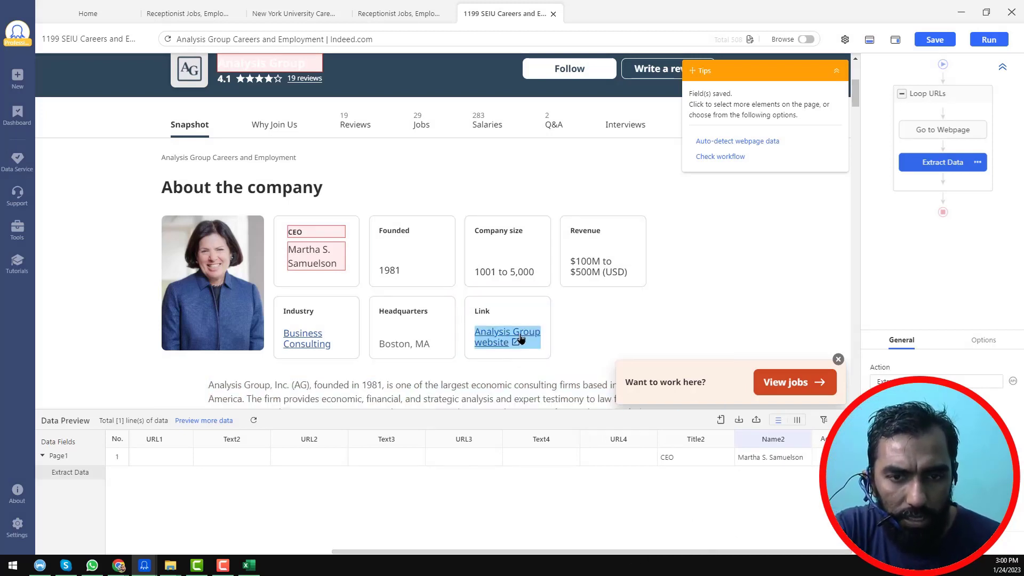
# Step: Extract both the text and the URL of the Analysis Group website link as data fields
pyautogui.click(520, 339)
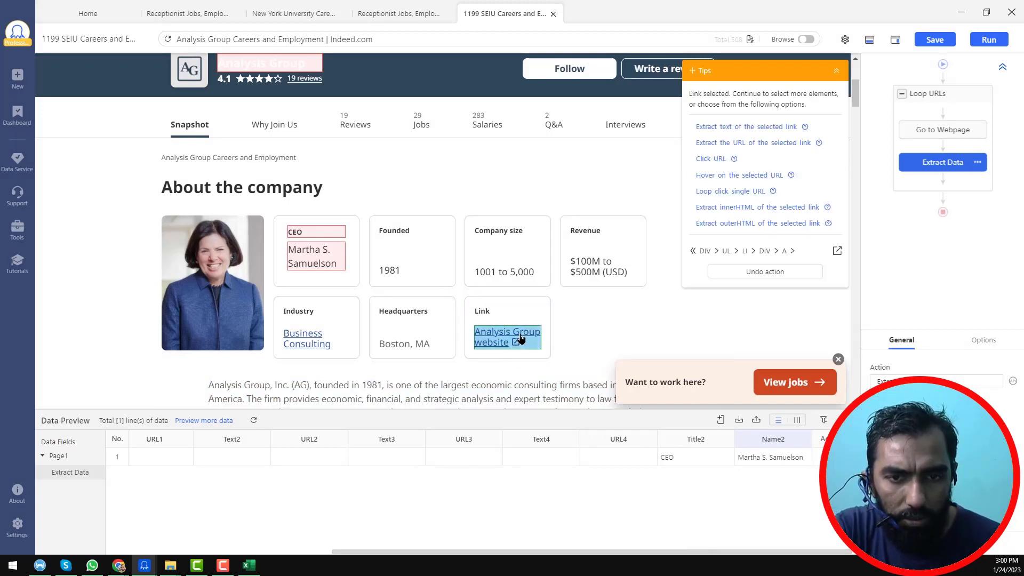
pyautogui.click(762, 128)
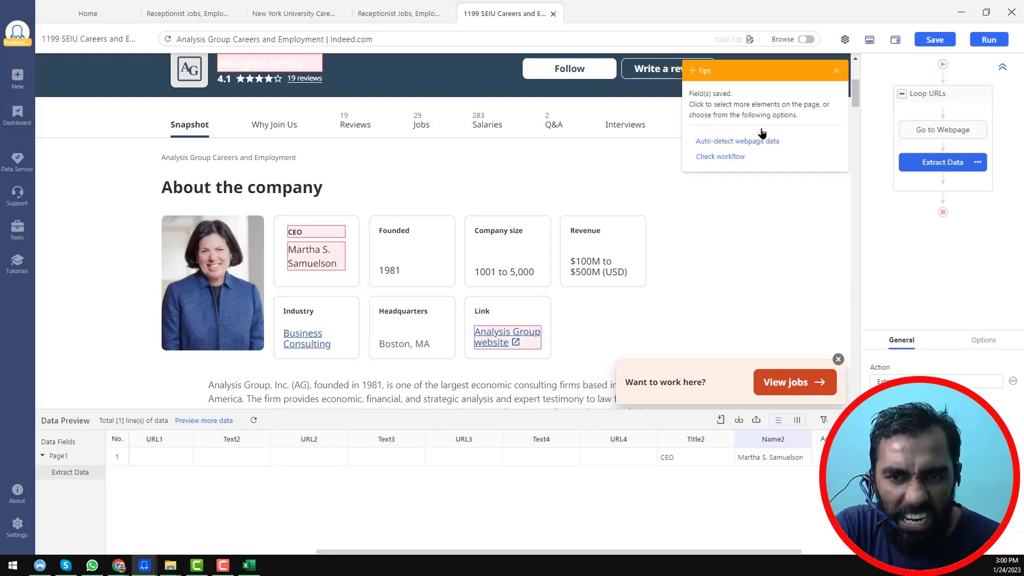
pyautogui.click(507, 336)
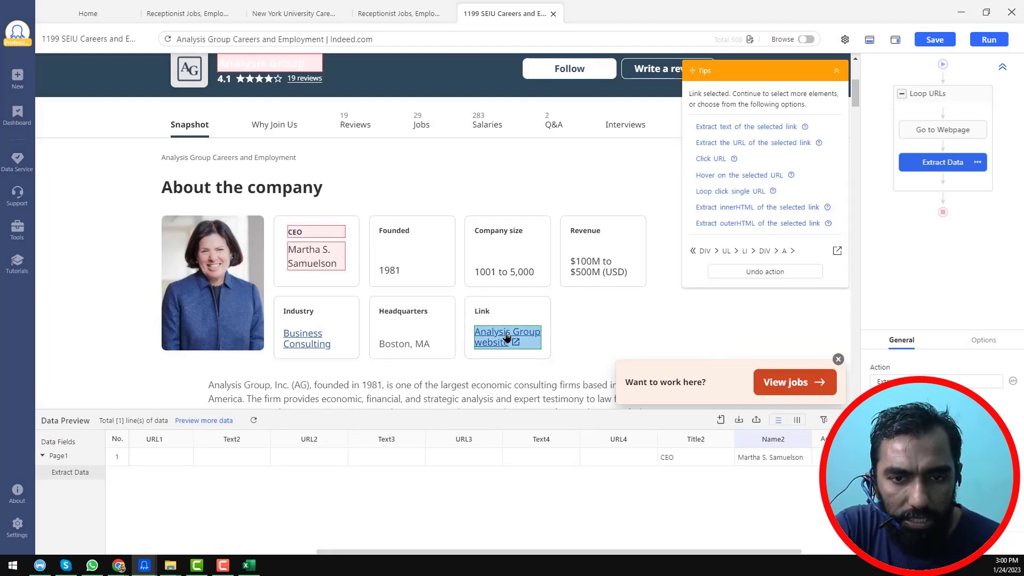
pyautogui.click(804, 144)
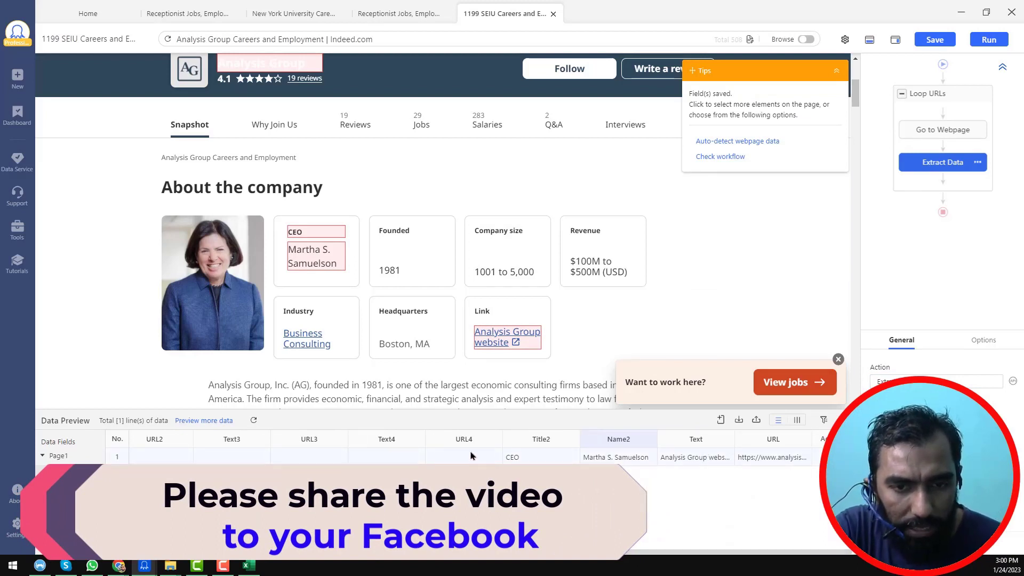
# Step: Rename the Analysis Group website link's text and URL fields to Text5 and URL5
pyautogui.doubleClick(708, 439)
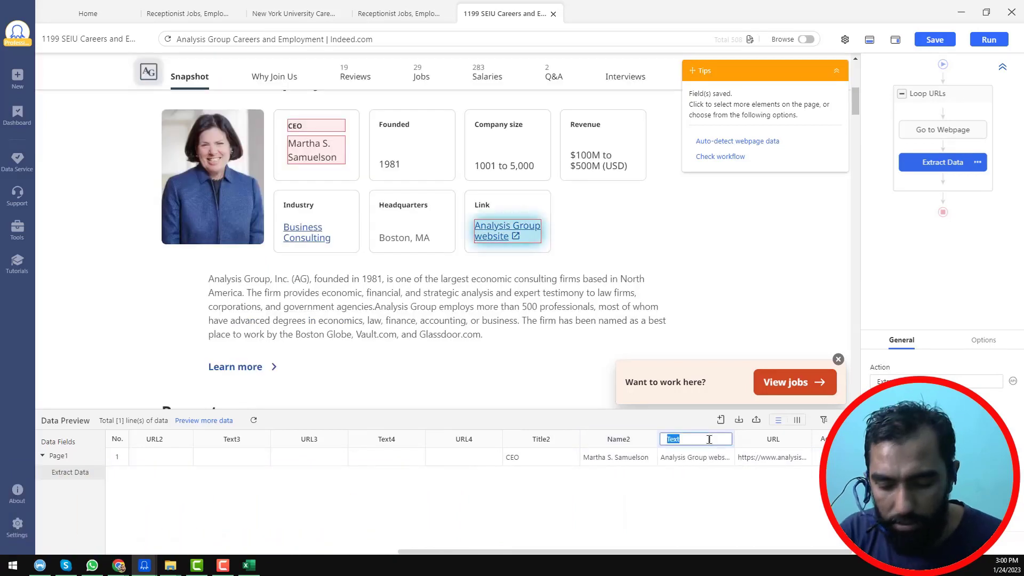
pyautogui.write('5')
pyautogui.press('Tab')
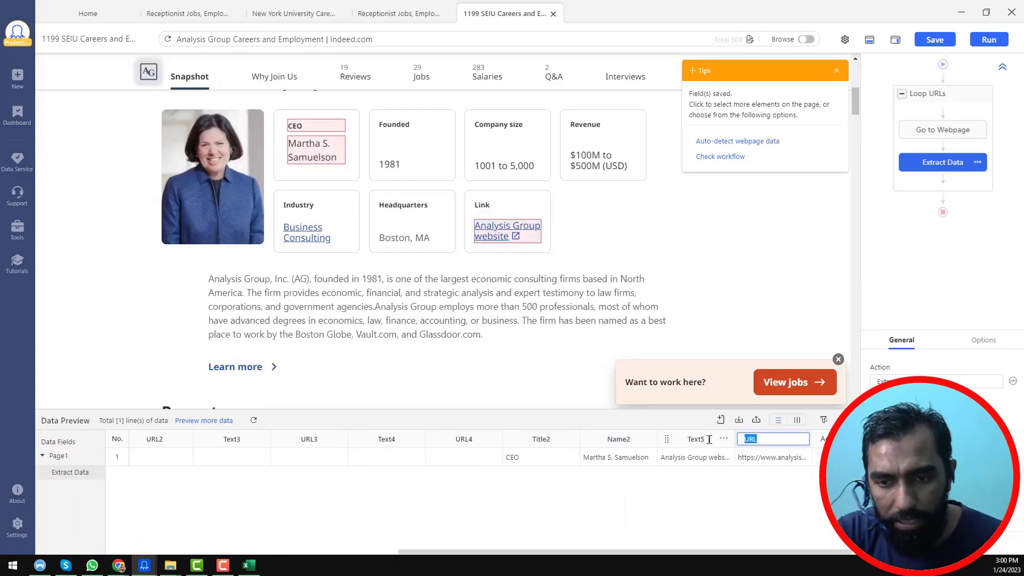
pyautogui.write('5')
pyautogui.press('Return')
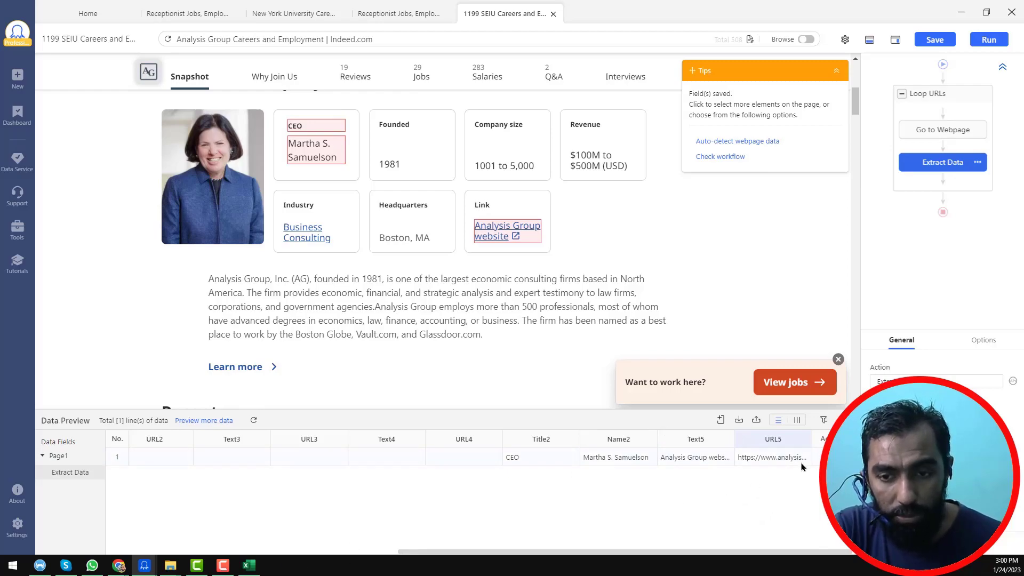
# Step: Switch to the Excel workbook and copy the Apco-Worldwide company URL from cell B26
pyautogui.click(260, 566)
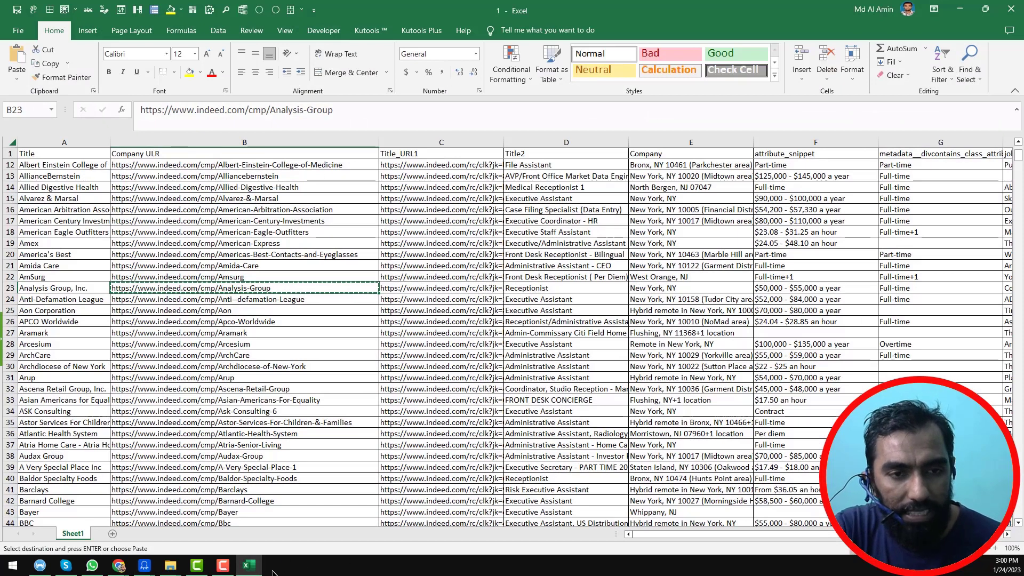
pyautogui.click(277, 323)
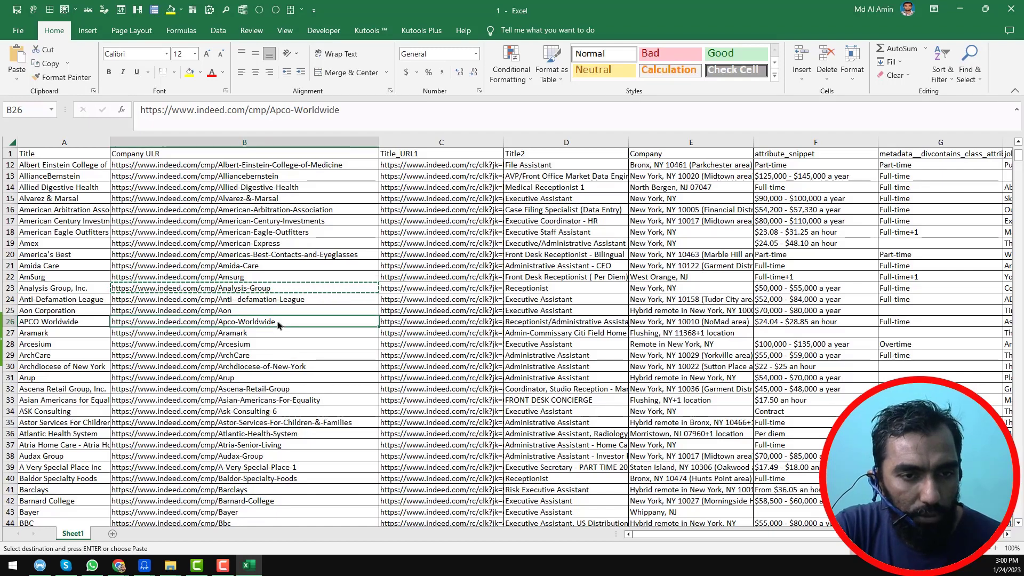
pyautogui.hotkey('ctrl', 'c')
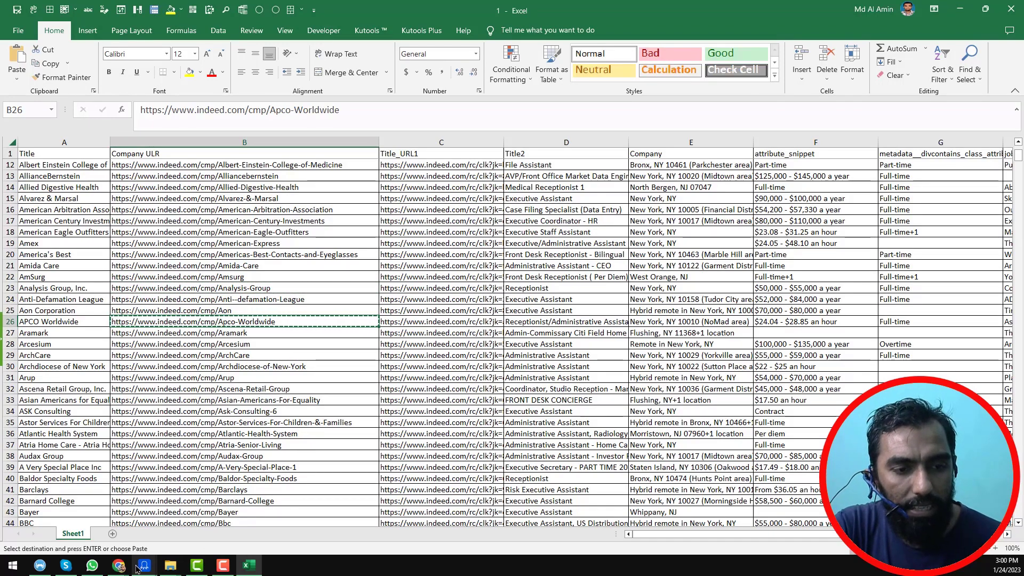
pyautogui.moveTo(142, 568)
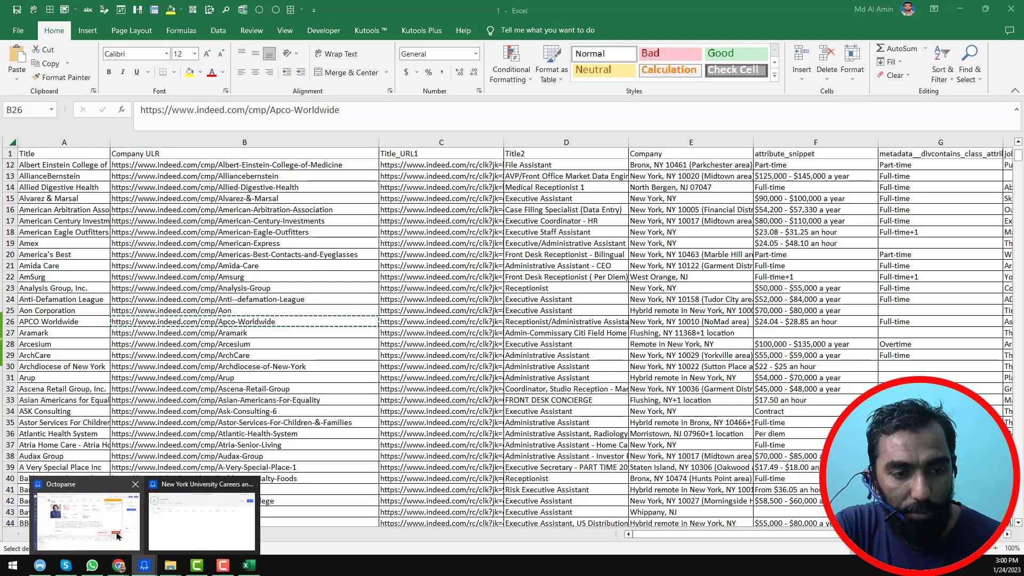
pyautogui.click(158, 523)
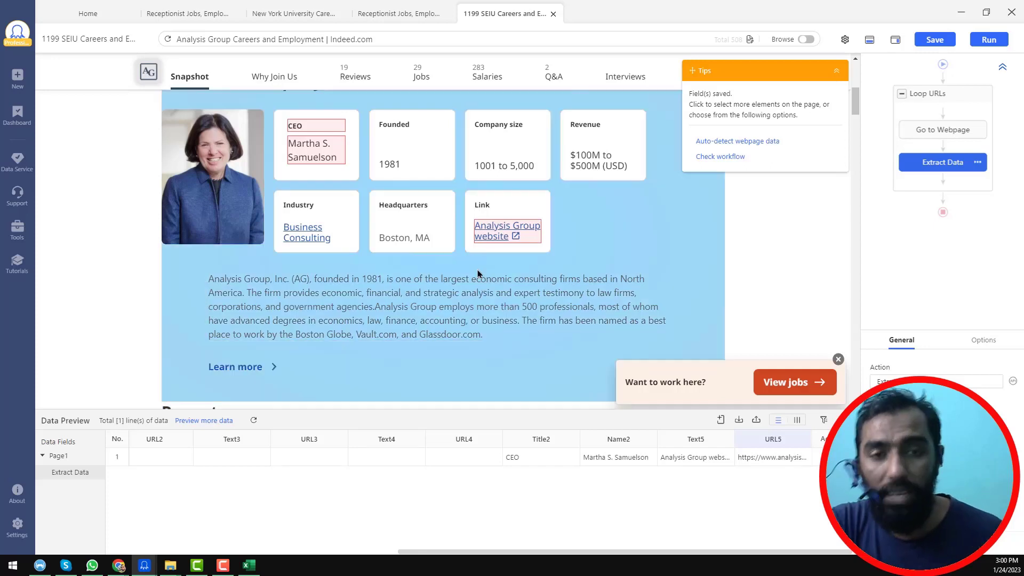
pyautogui.click(534, 39)
pyautogui.hotkey('ctrl', 'a')
pyautogui.hotkey('ctrl', 'v')
pyautogui.press('Return')
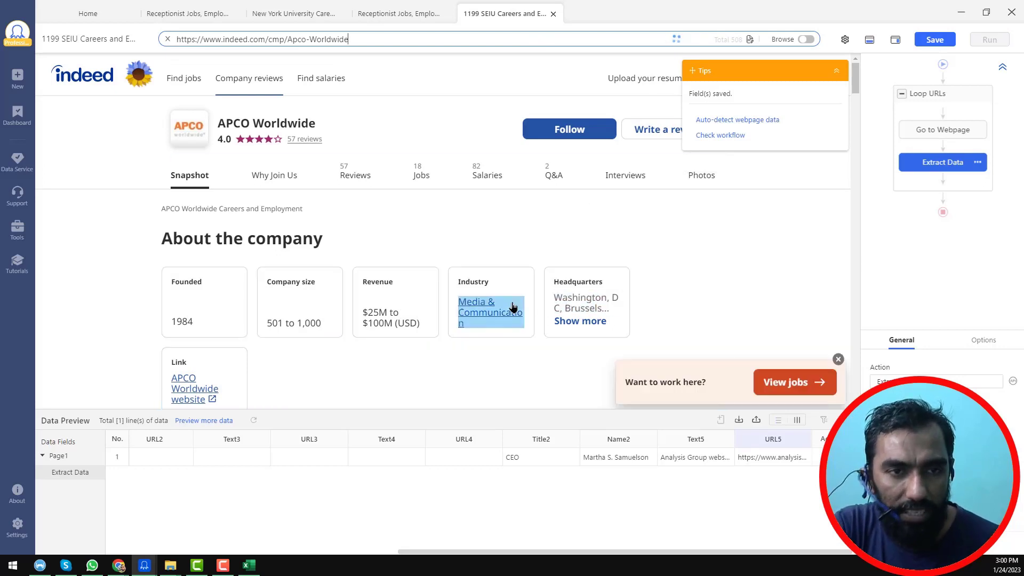
# Step: Examine the APCO Worldwide page's company details and compare them with the existing data fields in the preview
pyautogui.scroll(-2, 479, 278)
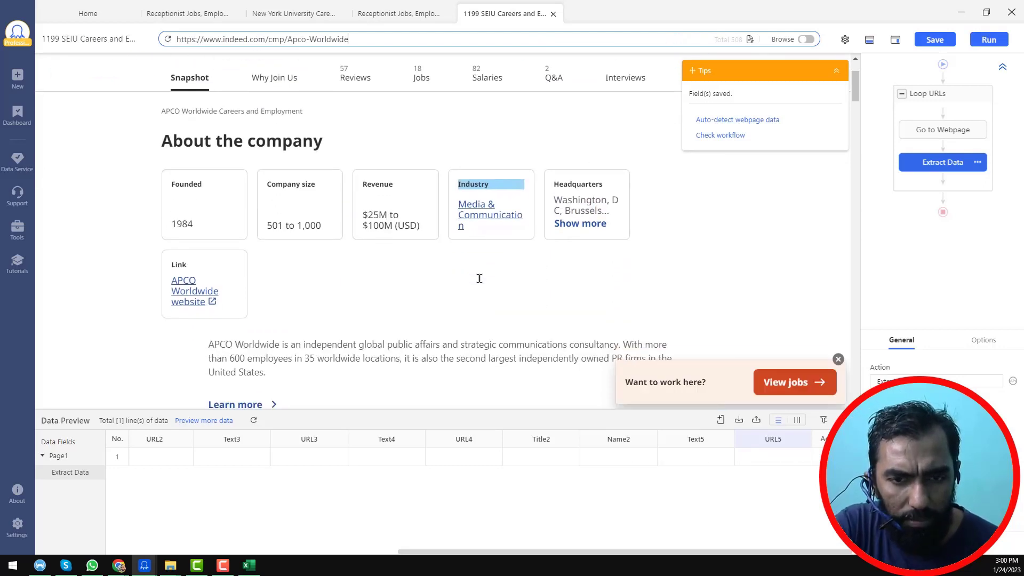
pyautogui.scroll(-2, 479, 278)
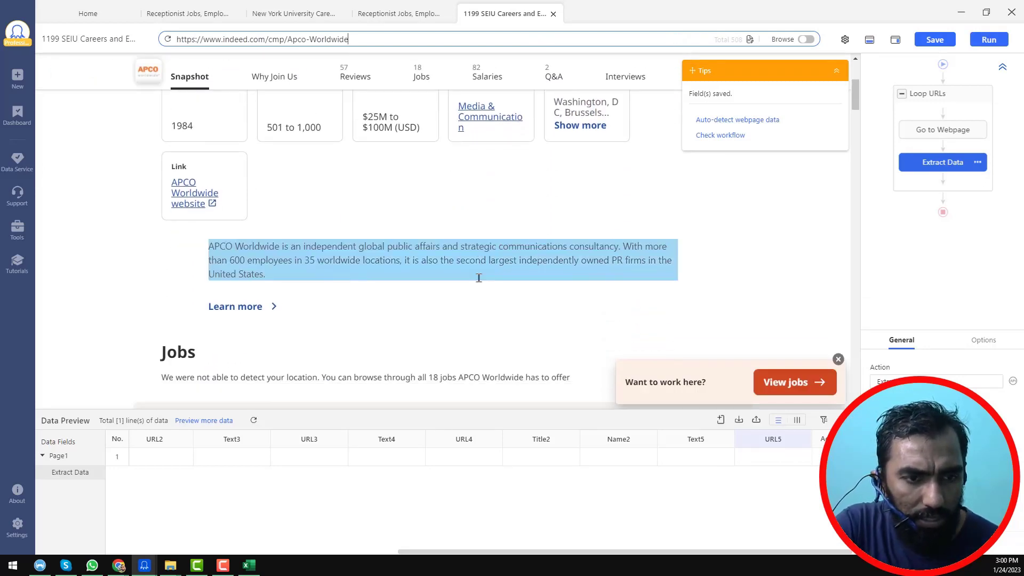
pyautogui.scroll(4, 479, 278)
pyautogui.scroll(-2, 270, 265)
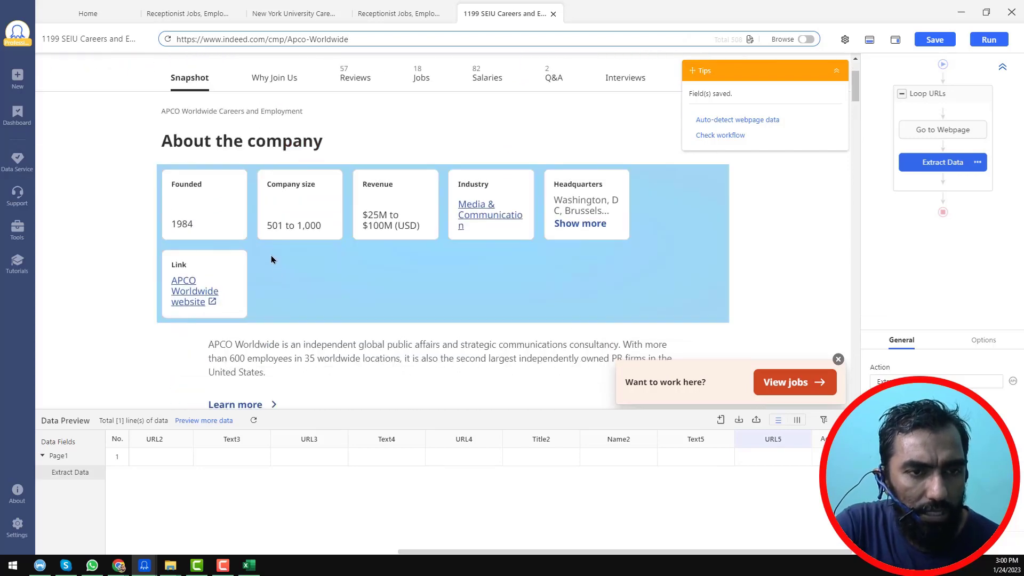
pyautogui.scroll(2, 272, 259)
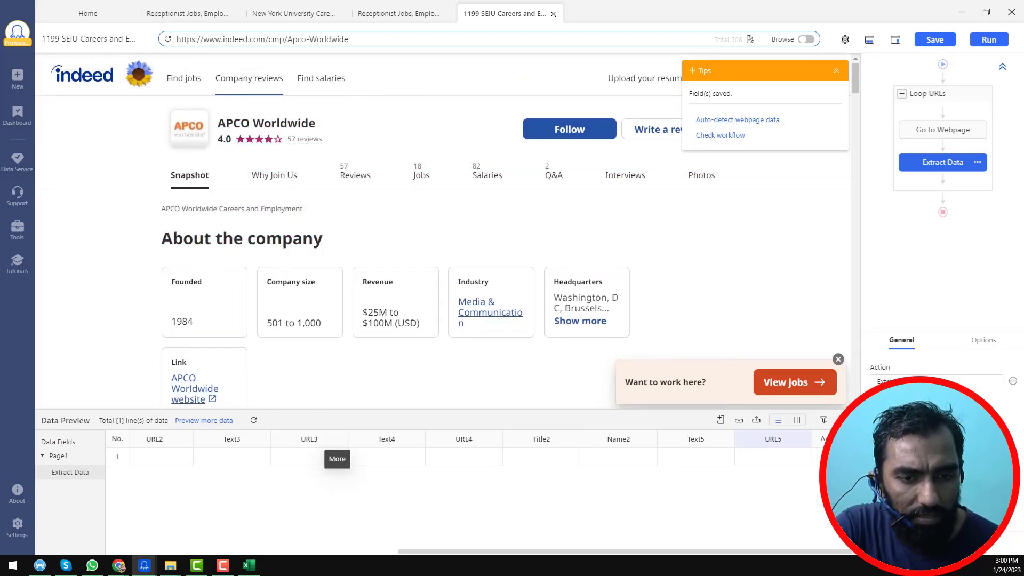
pyautogui.moveTo(414, 551); pyautogui.dragTo(109, 555)
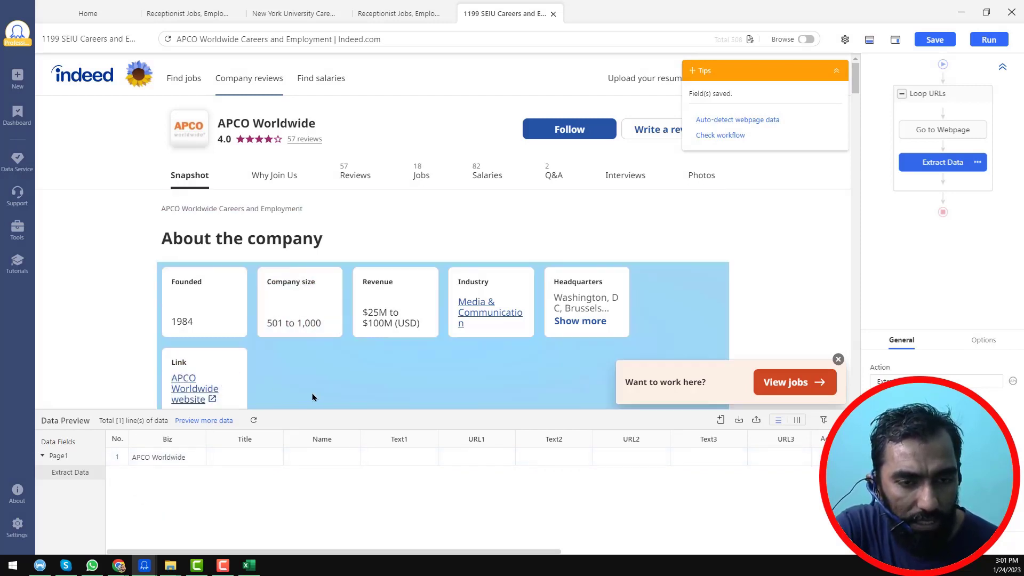
pyautogui.moveTo(489, 555); pyautogui.dragTo(438, 564)
# Step: Extract both the text and the URL of the APCO Worldwide website link as data fields
pyautogui.scroll(-2, 355, 355)
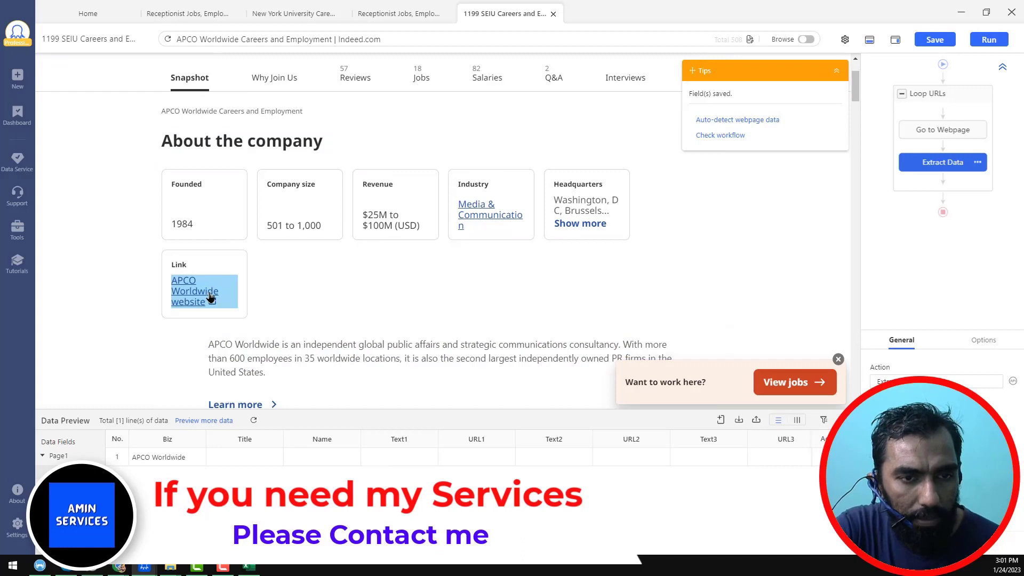
pyautogui.click(210, 298)
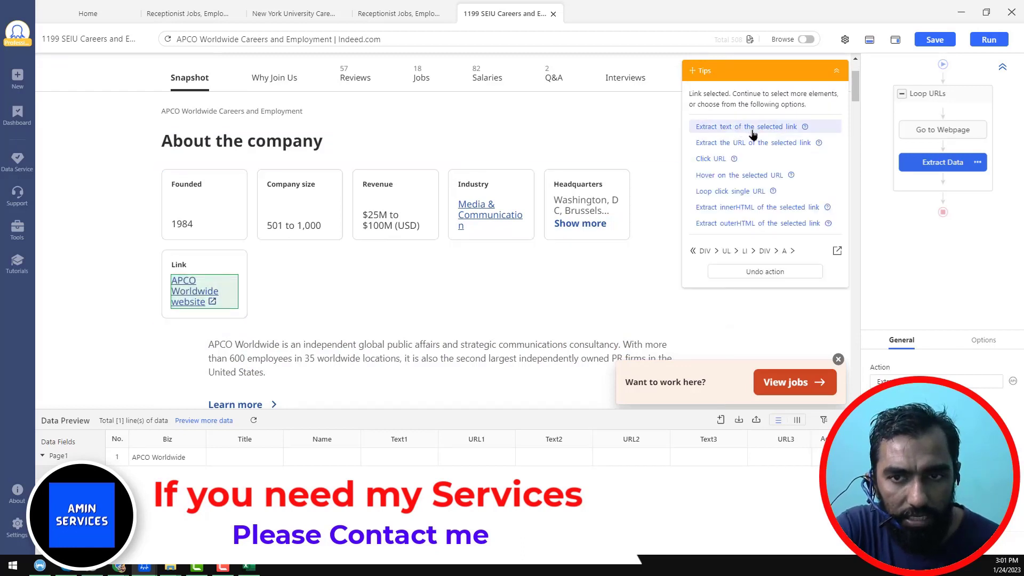
pyautogui.click(756, 129)
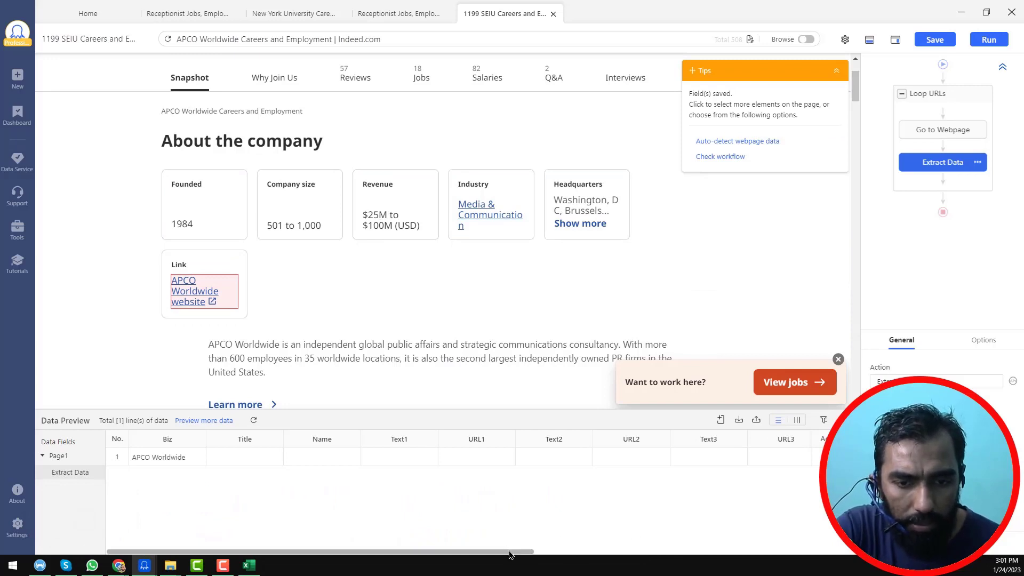
pyautogui.moveTo(513, 556); pyautogui.dragTo(831, 557)
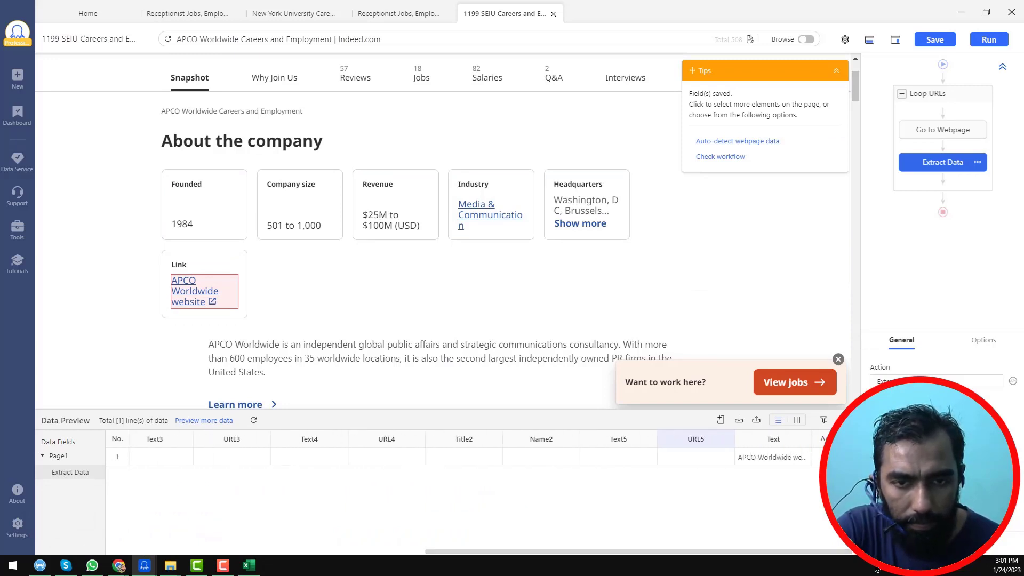
pyautogui.click(198, 297)
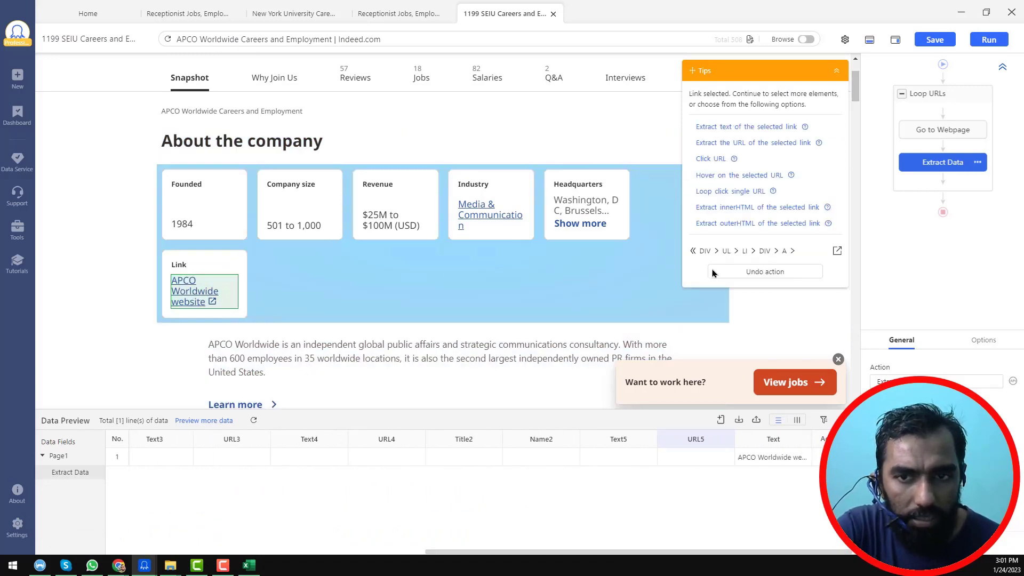
pyautogui.click(783, 146)
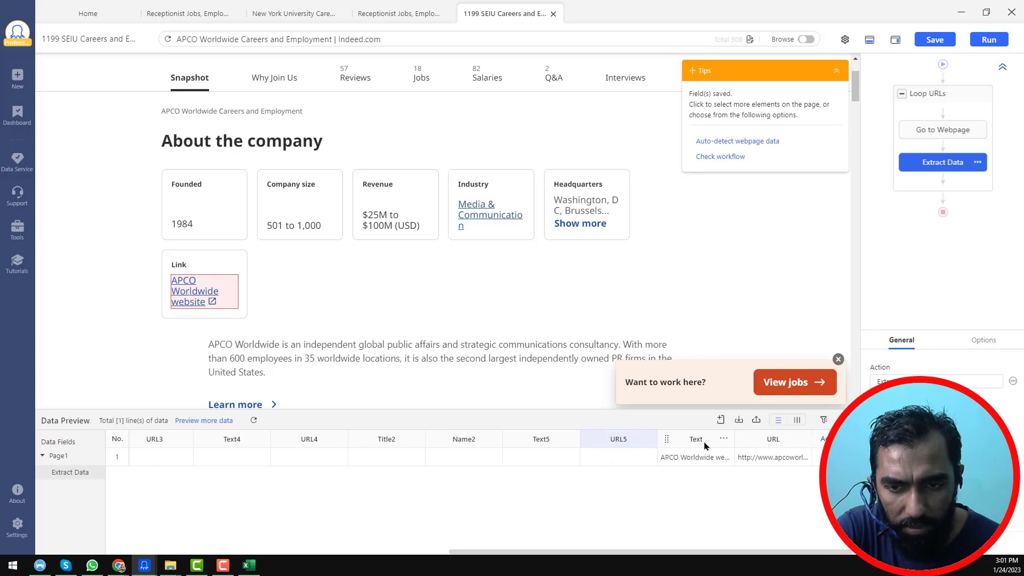
# Step: Rename the APCO Worldwide website link's text and URL fields to Text6 and URL6
pyautogui.doubleClick(700, 440)
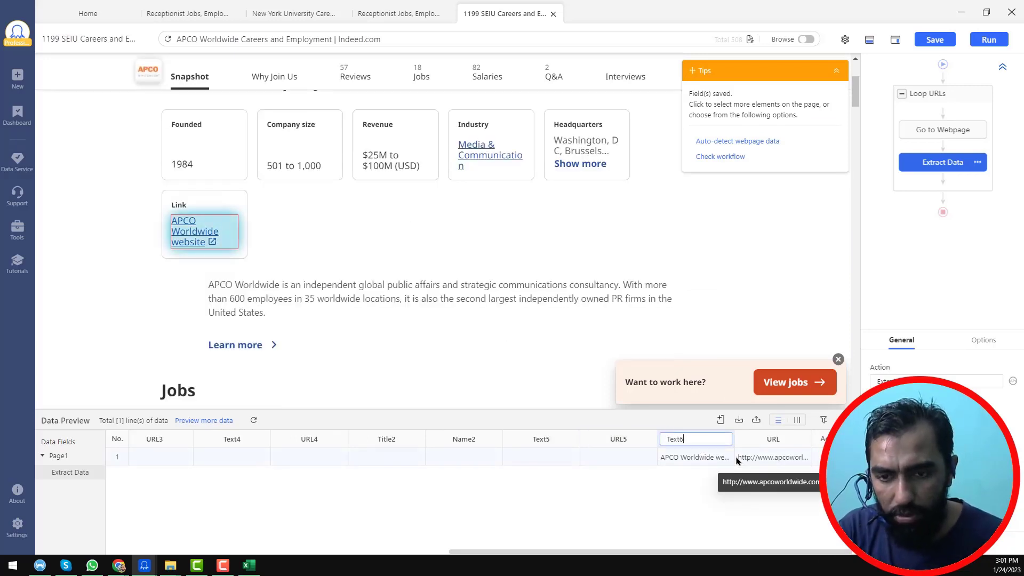
pyautogui.press('Tab')
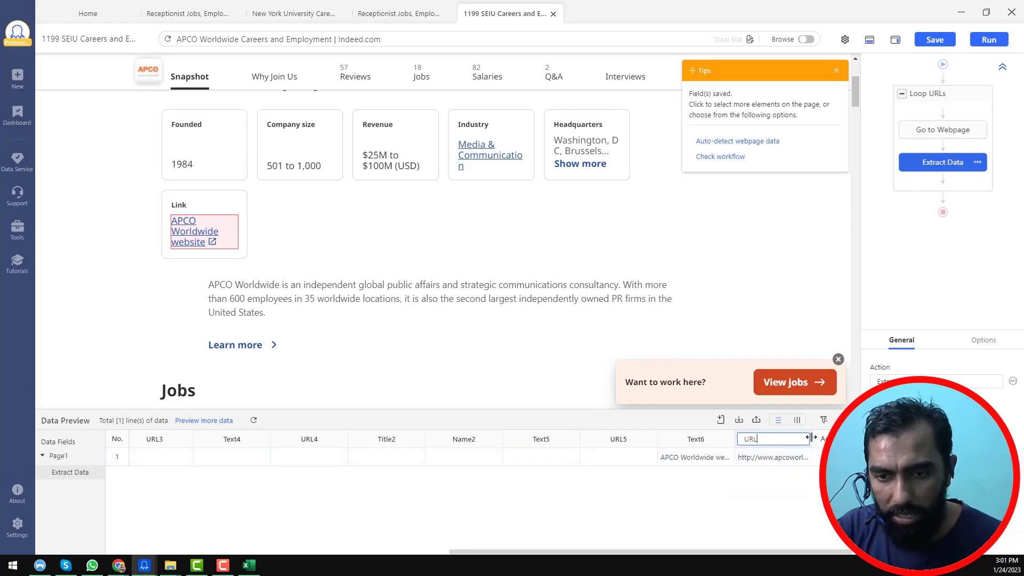
pyautogui.write('6')
pyautogui.press('Return')
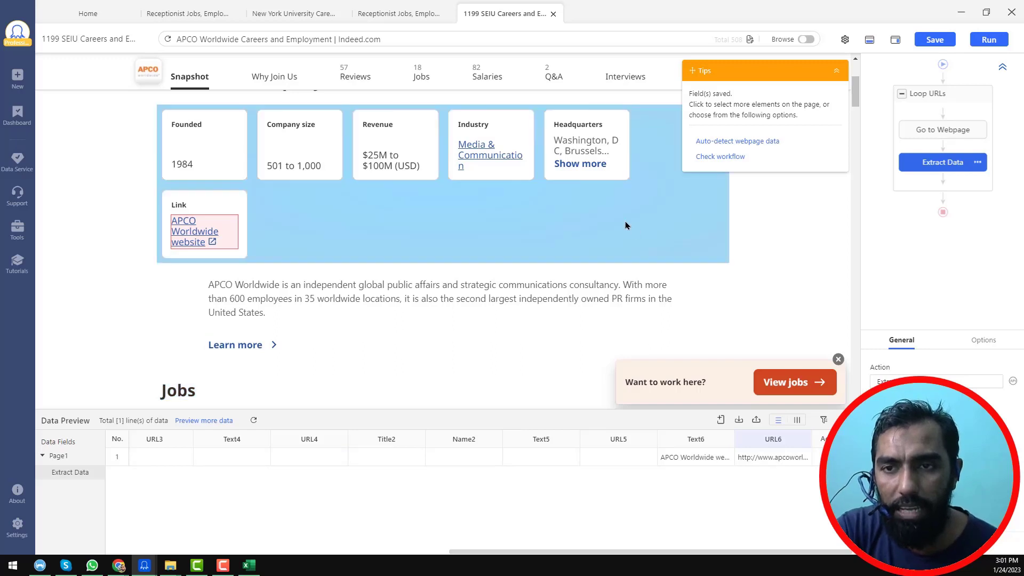
# Step: Save the task and run it on the local device in Standard Mode, checking the live browser view briefly
pyautogui.click(935, 41)
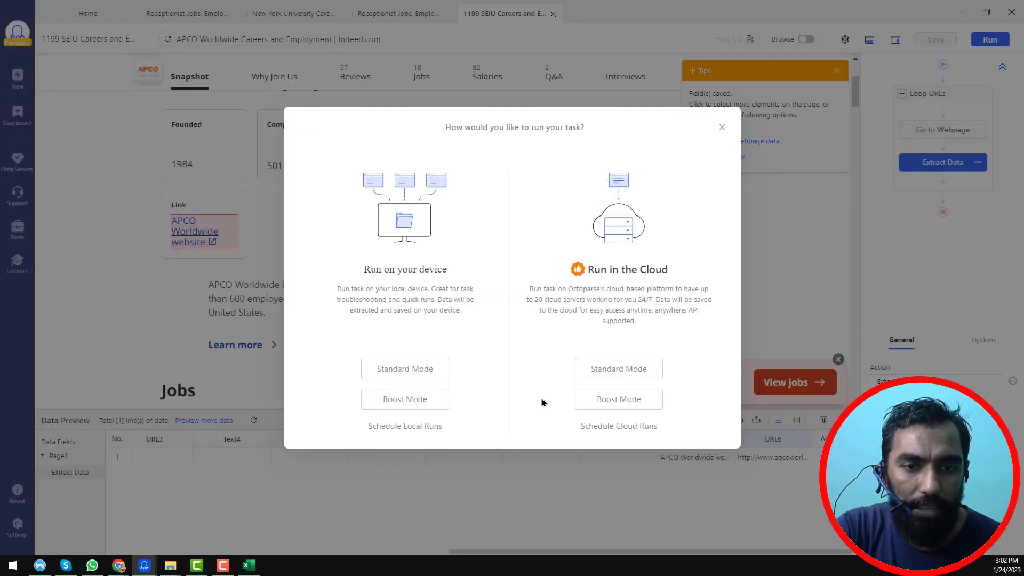
pyautogui.click(430, 375)
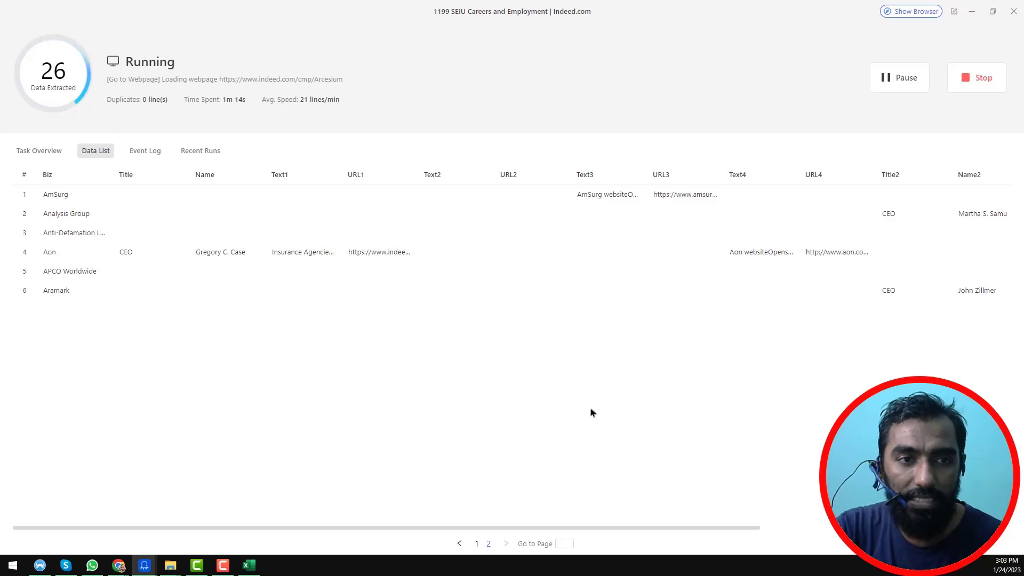
pyautogui.click(921, 14)
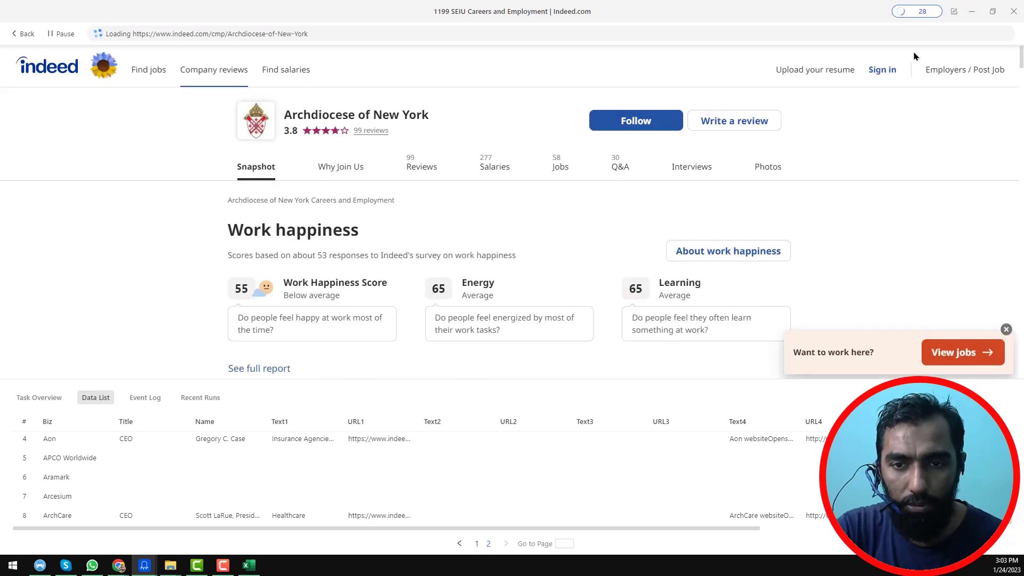
pyautogui.click(930, 15)
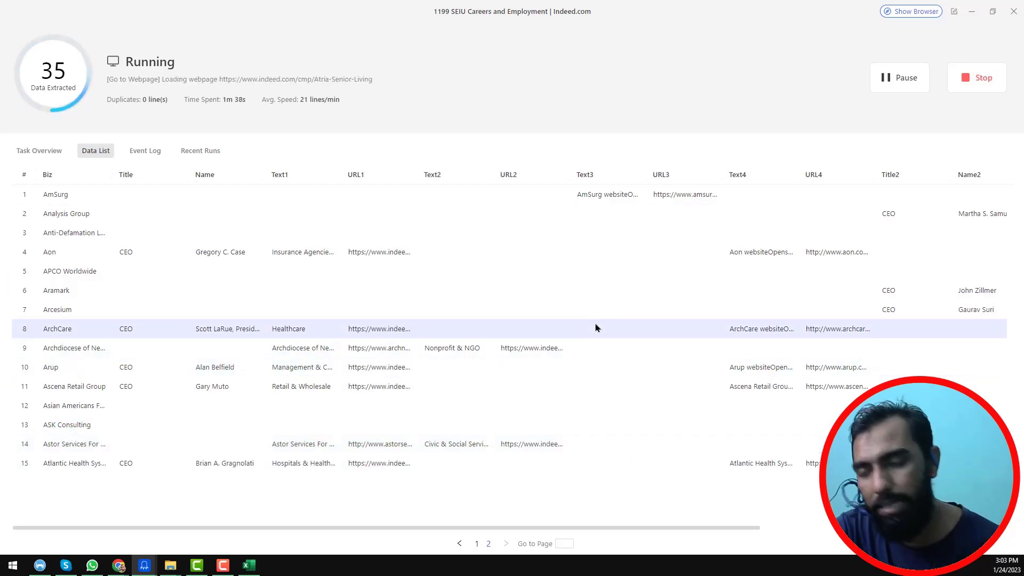
# Step: Stop the local run and close its window without exporting the extracted data
pyautogui.click(989, 85)
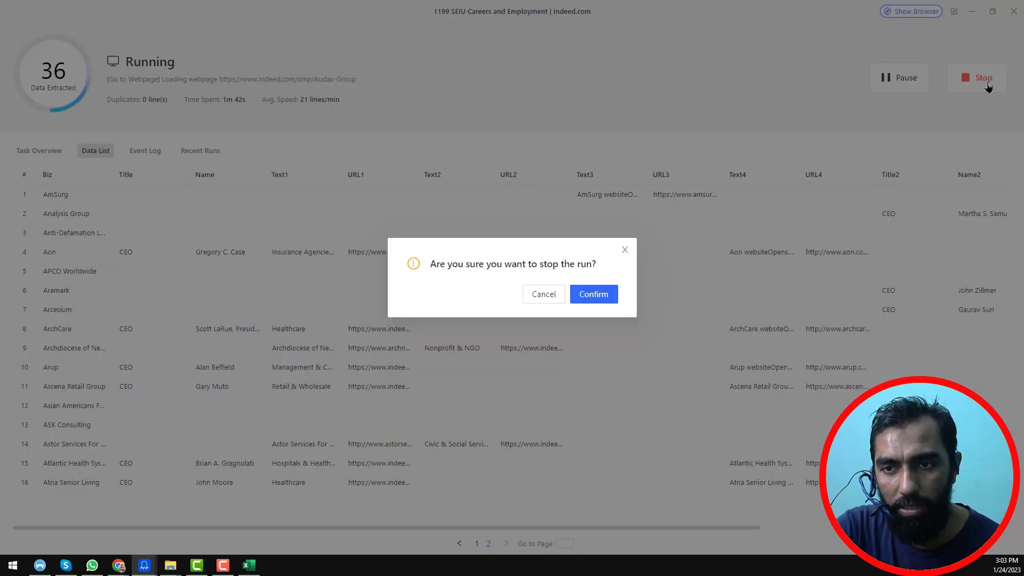
pyautogui.click(607, 298)
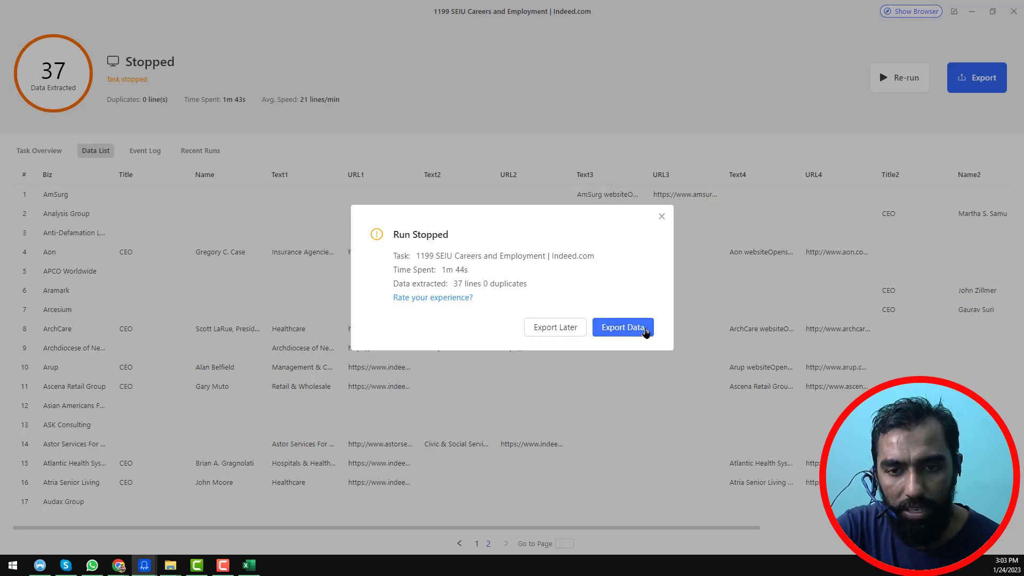
pyautogui.click(623, 327)
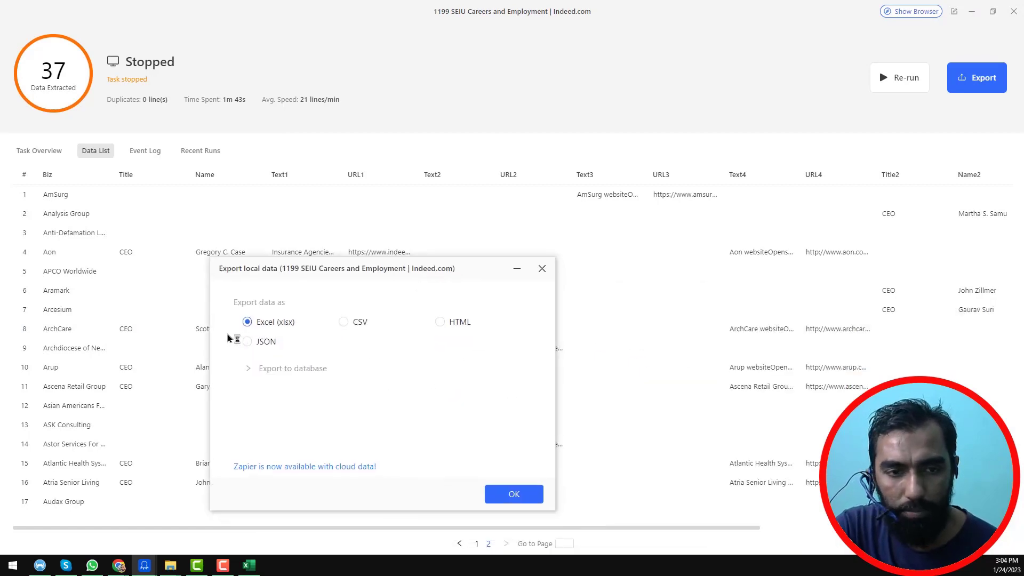
pyautogui.click(541, 274)
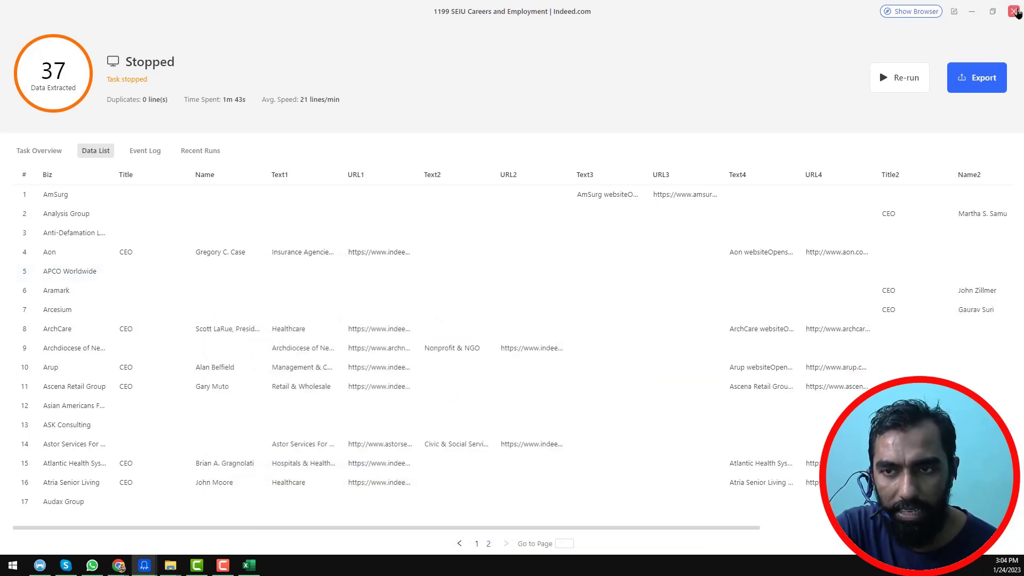
pyautogui.click(1014, 11)
pyautogui.click(599, 298)
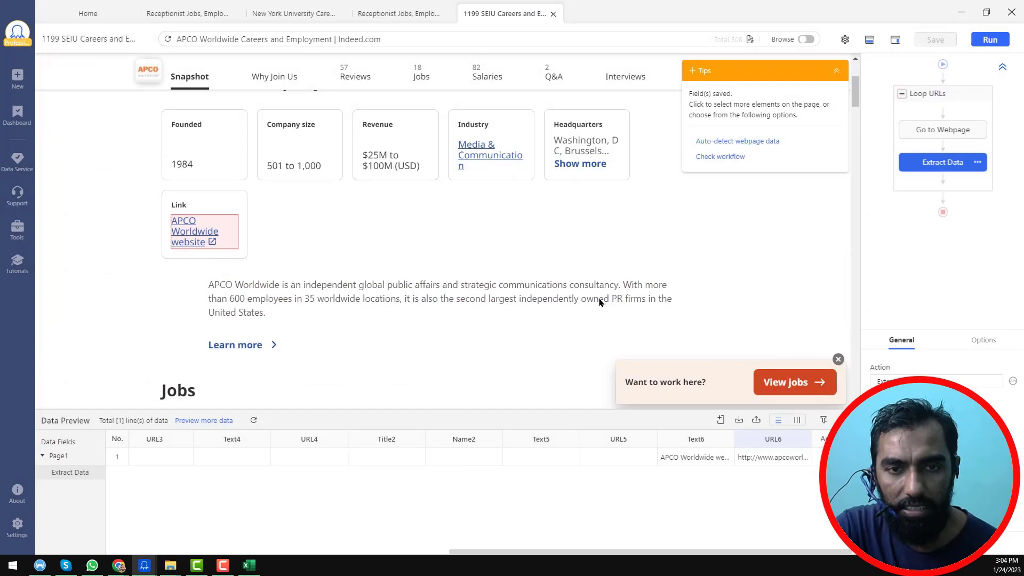
# Step: Switch to Excel and close workbook 1 with the company URLs
pyautogui.click(247, 571)
pyautogui.click(325, 302)
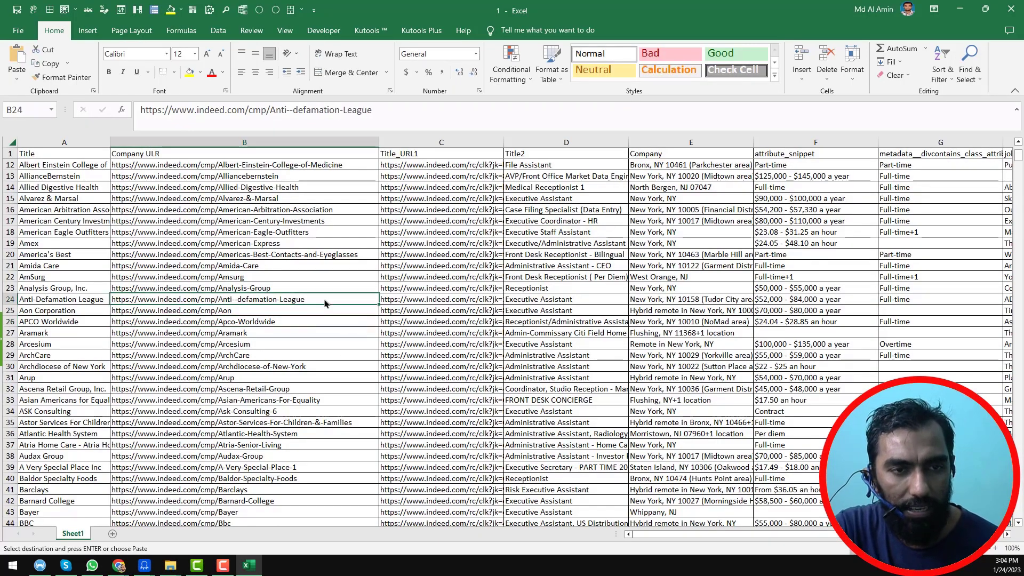
pyautogui.click(1011, 9)
# Step: Switch to the Downloads folder in File Explorer and open Excel workbook 2 in a maximized window
pyautogui.moveTo(171, 567)
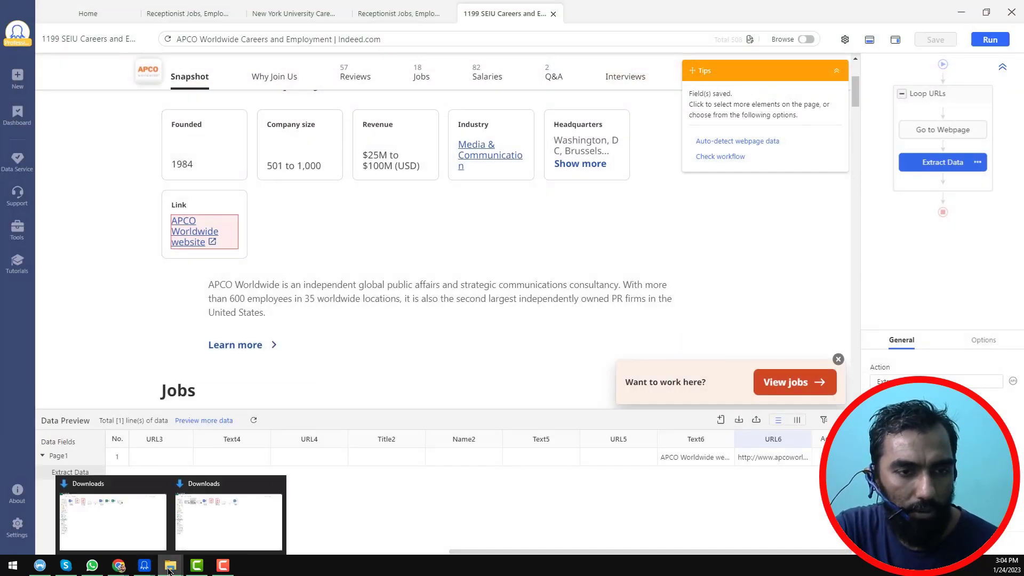
pyautogui.click(210, 539)
pyautogui.rightClick(342, 292)
pyautogui.click(375, 335)
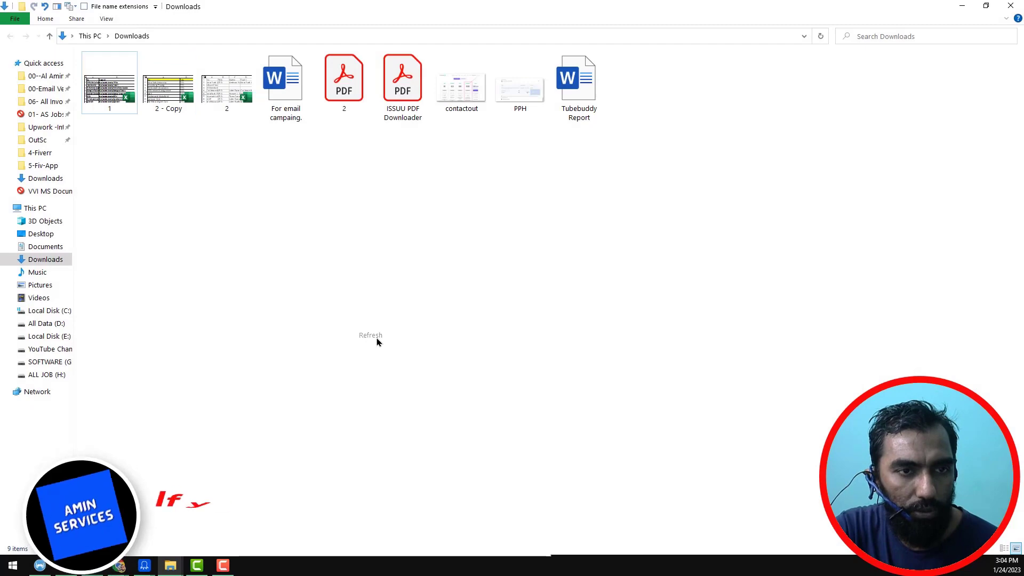
pyautogui.doubleClick(228, 91)
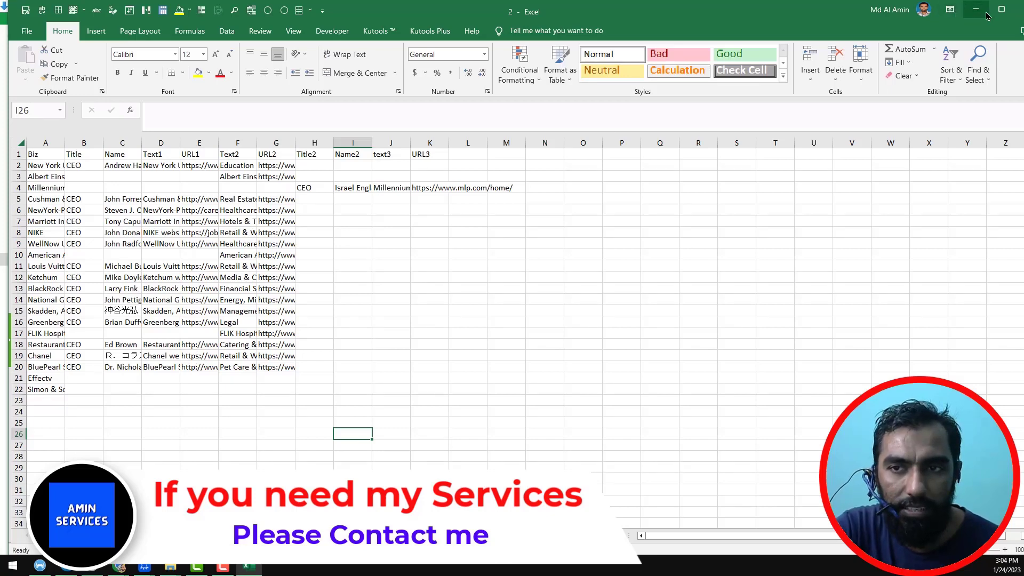
pyautogui.click(1002, 10)
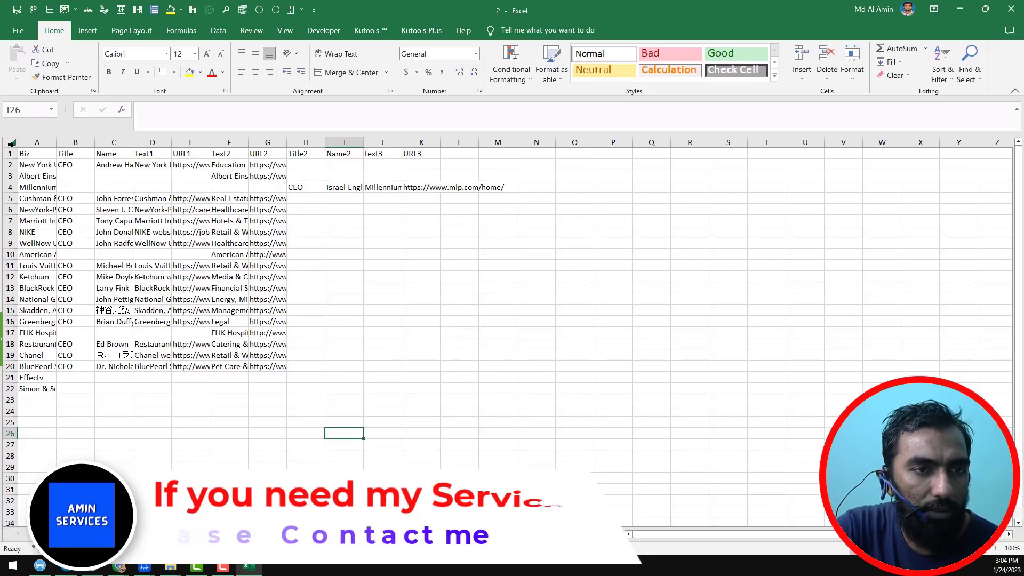
# Step: Apply borders to all cells of the sheet and widen all columns equally
pyautogui.hotkey('ctrl', 'a')
pyautogui.click(49, 12)
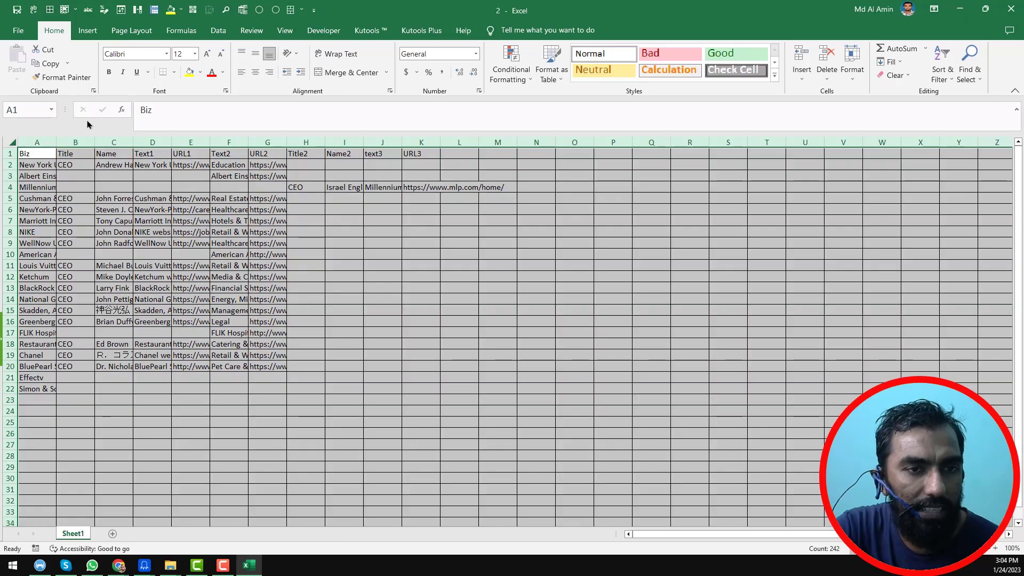
pyautogui.doubleClick(58, 142)
pyautogui.click(219, 208)
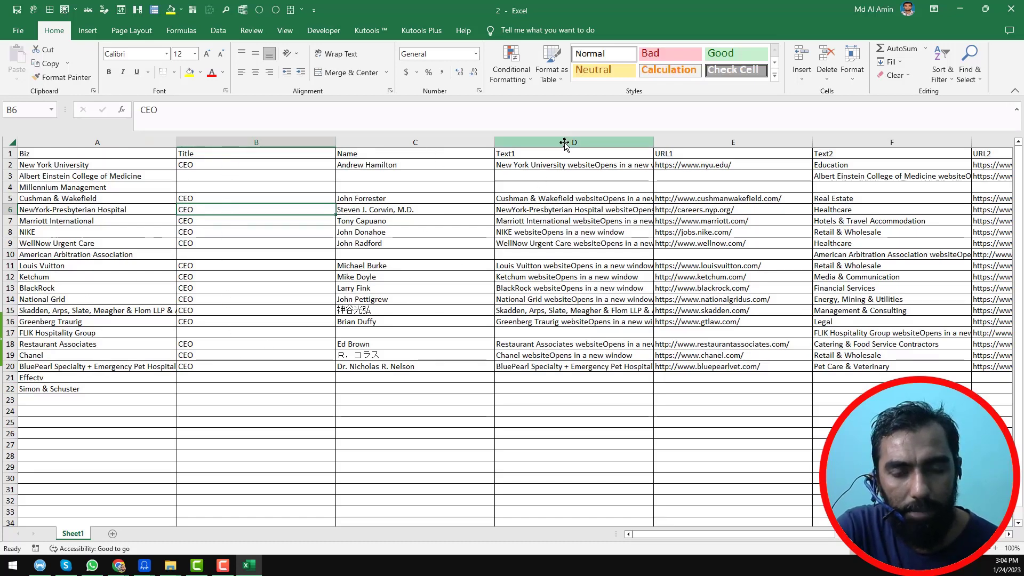
# Step: Examine the extracted website text and URL columns from Text1 through URL3, along with the Title2 and Name2 columns
pyautogui.click(632, 176)
pyautogui.click(682, 168)
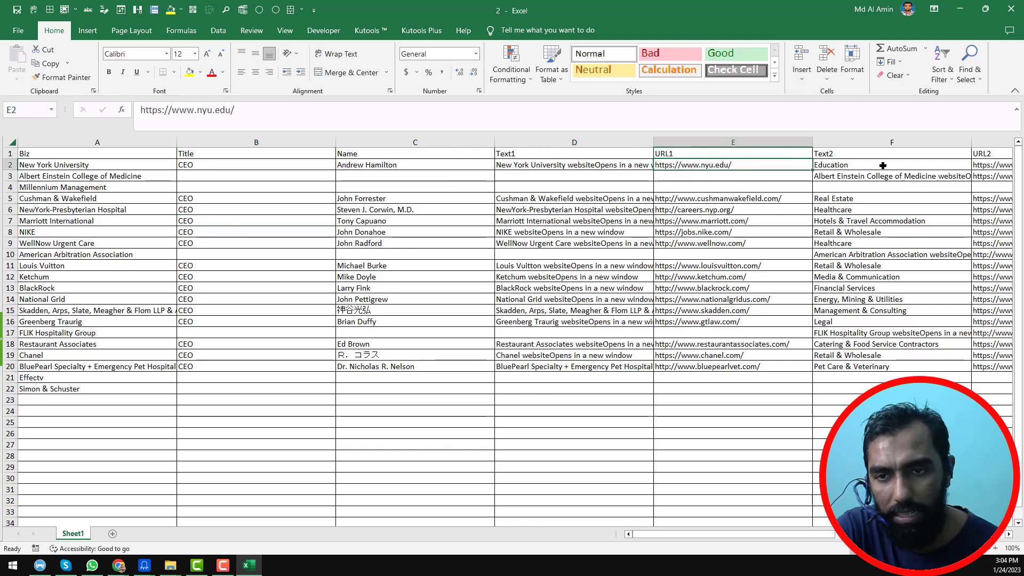
pyautogui.press('Right')
pyautogui.press('Right')
pyautogui.press('Right')
pyautogui.press('Right')
pyautogui.press('Right')
pyautogui.press('Right')
pyautogui.press('Right')
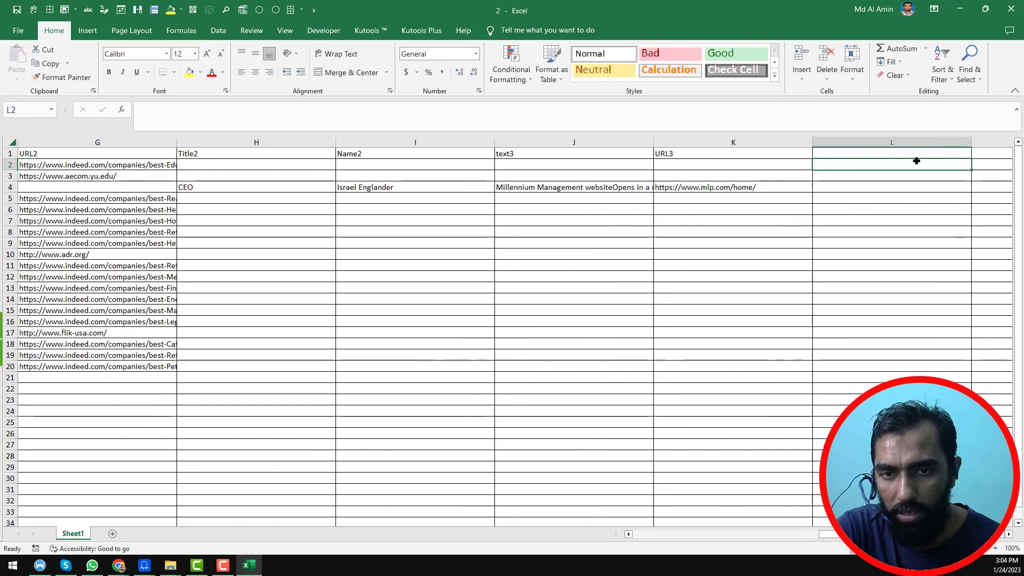
pyautogui.click(733, 197)
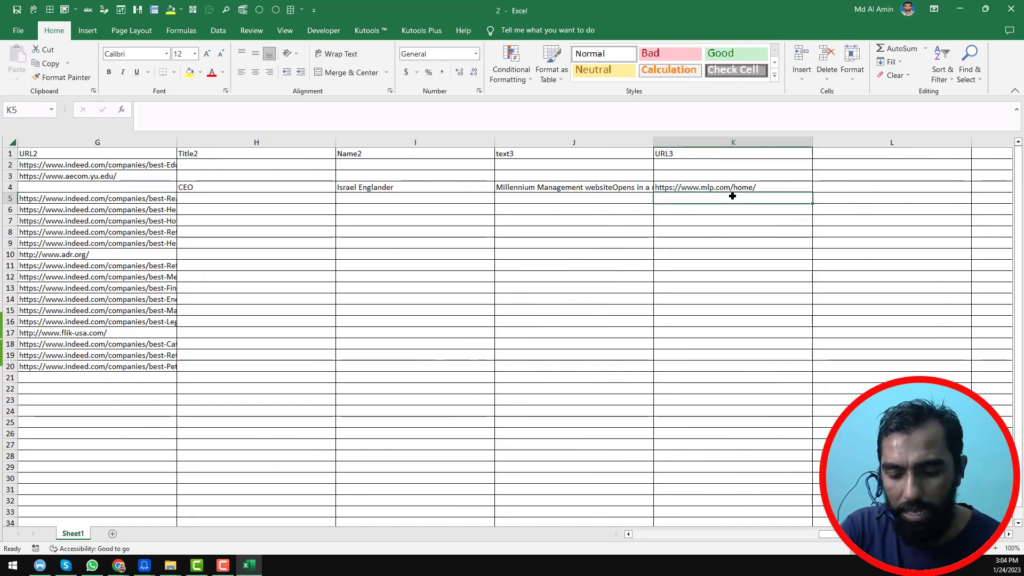
# Step: Review the company, title, name and website text columns from the start of the sheet
pyautogui.hotkey('ctrl', 'Home')
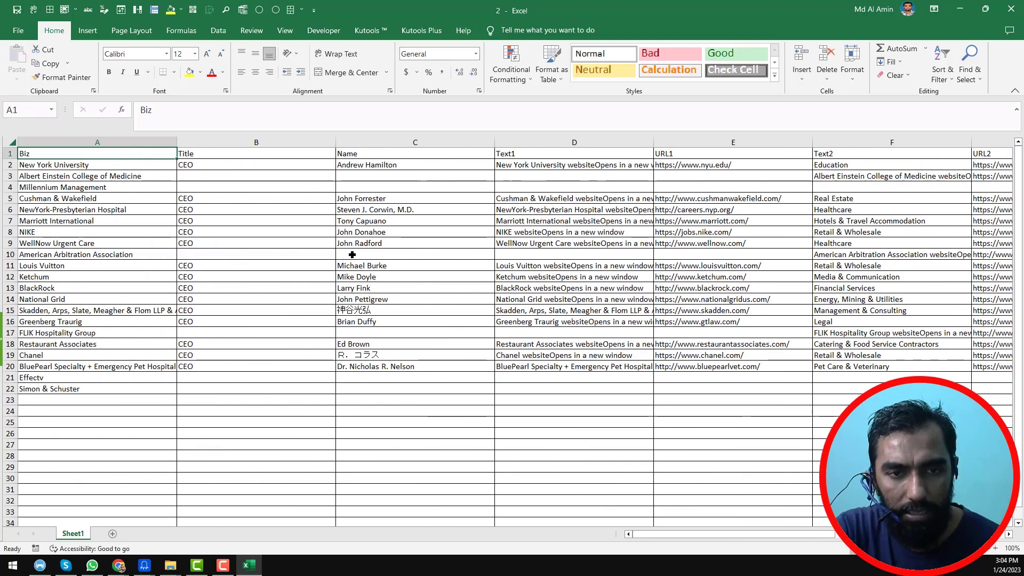
pyautogui.click(309, 245)
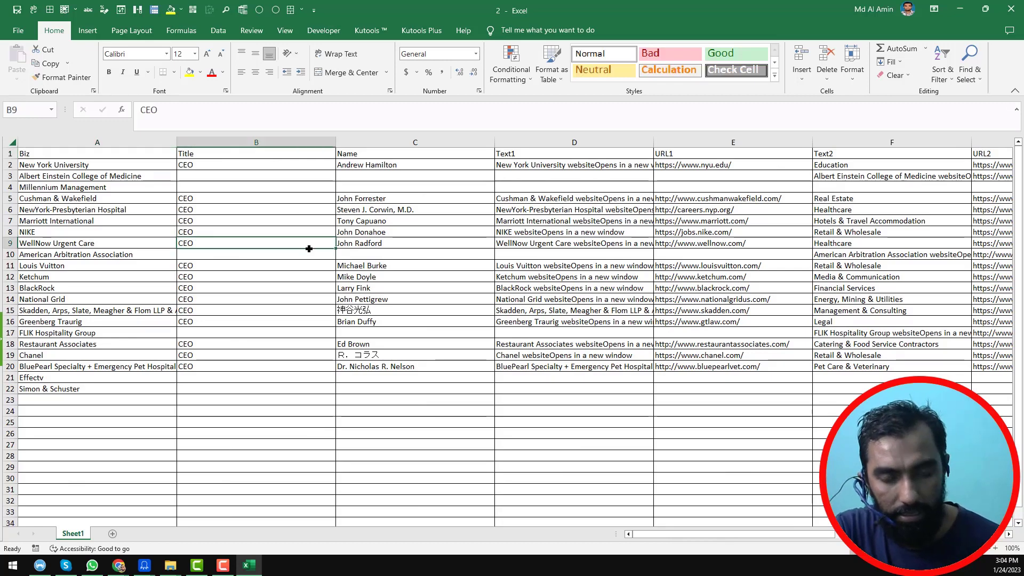
pyautogui.click(170, 169)
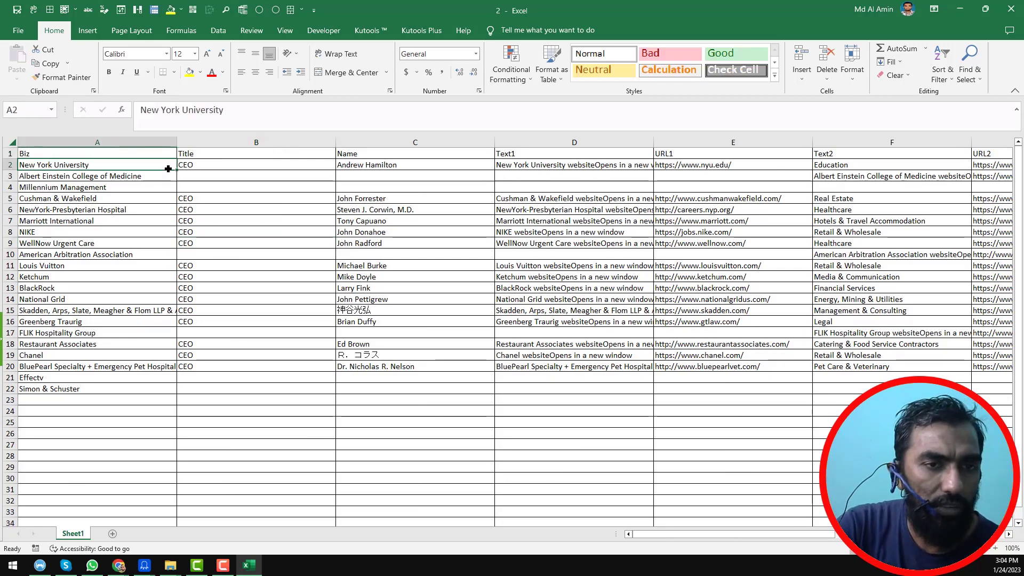
pyautogui.click(195, 166)
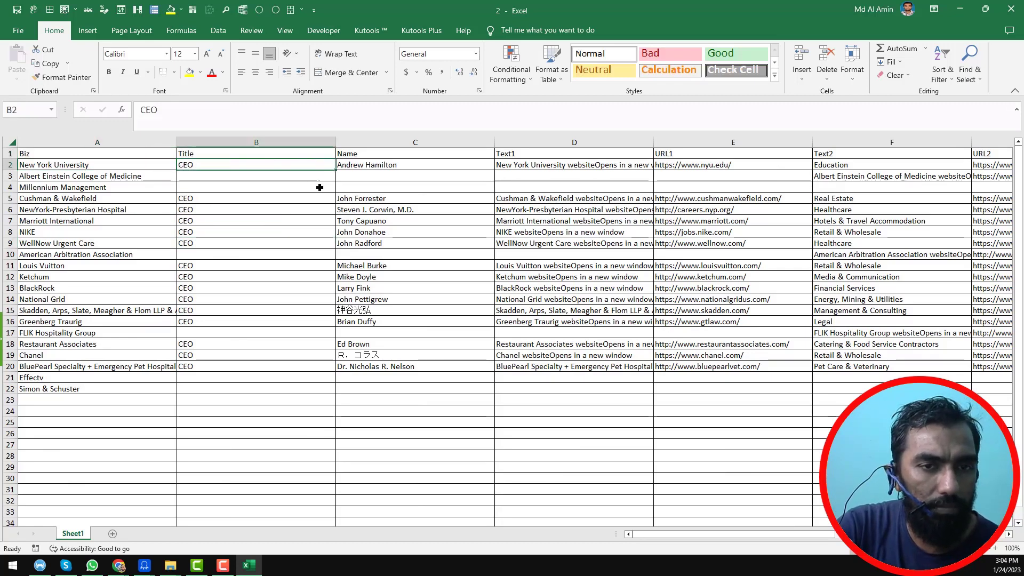
pyautogui.click(461, 207)
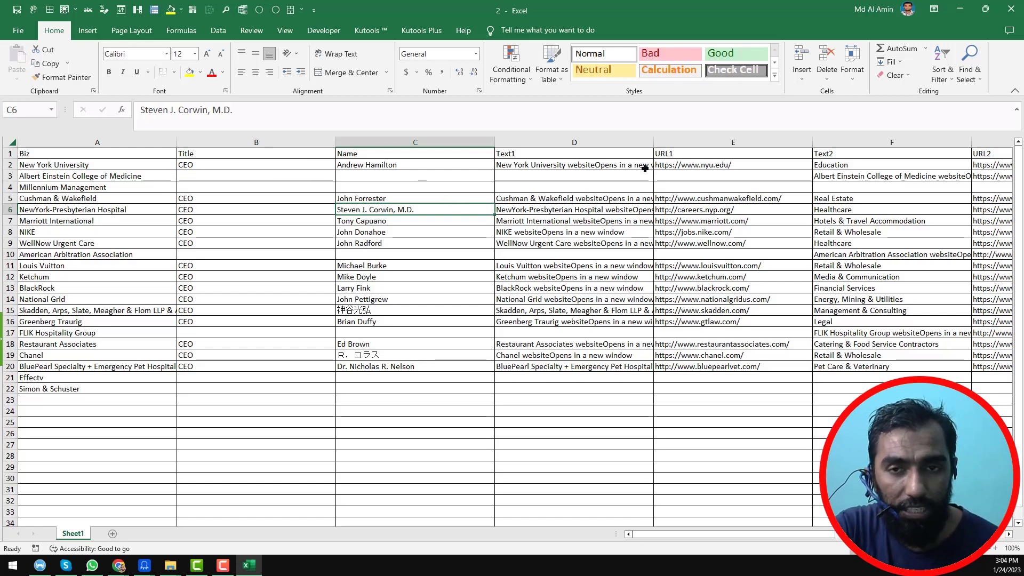
pyautogui.click(578, 179)
pyautogui.click(304, 213)
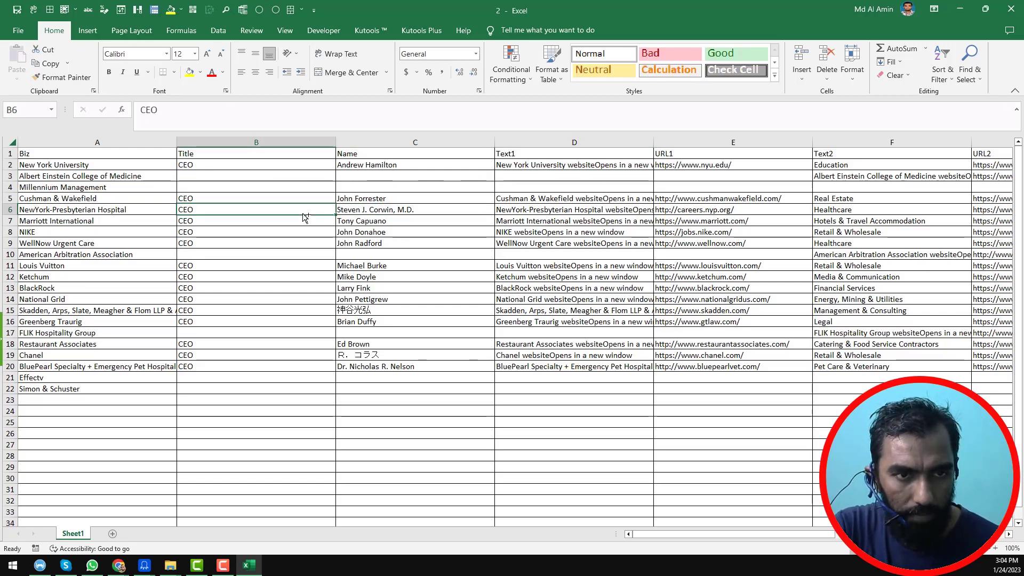
# Step: Narrow the Biz column and the first Title column
pyautogui.moveTo(175, 143); pyautogui.dragTo(128, 143)
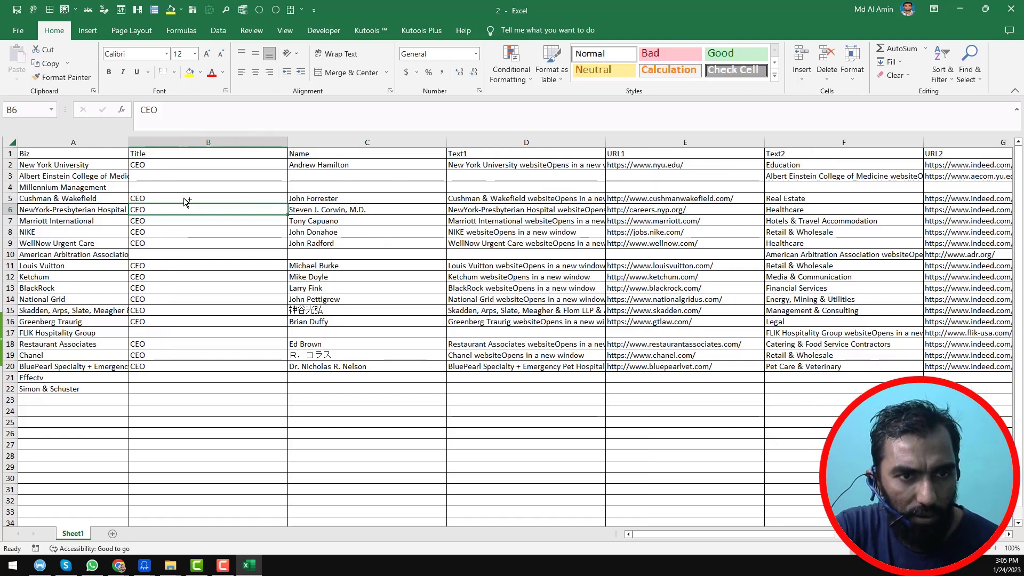
pyautogui.click(333, 175)
pyautogui.moveTo(287, 145); pyautogui.dragTo(211, 144)
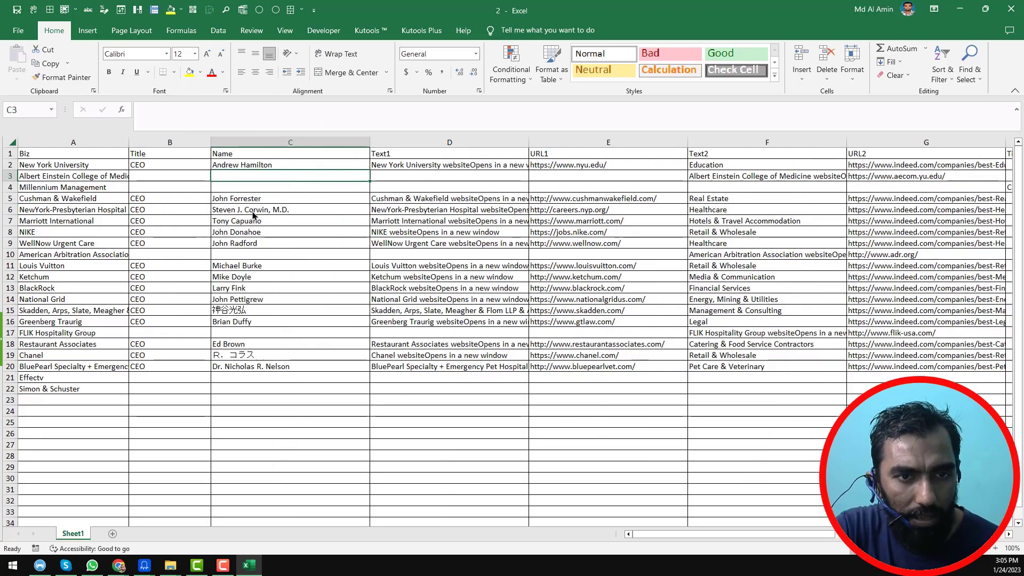
pyautogui.press('Down')
pyautogui.press('Down')
pyautogui.press('Down')
# Step: Delete the Text1 column and narrow the first Name column to fit its entries
pyautogui.click(415, 166)
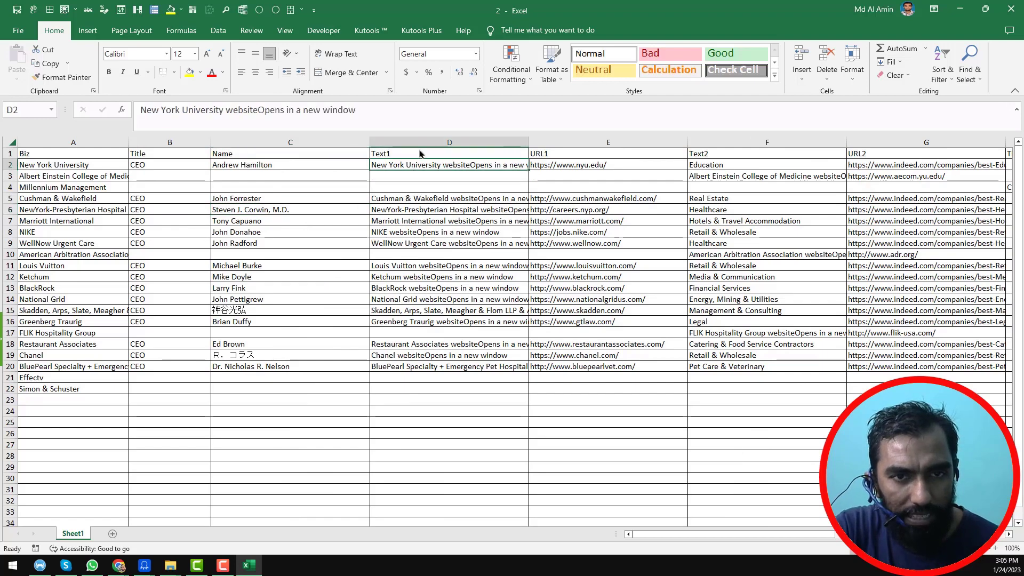
pyautogui.click(420, 142)
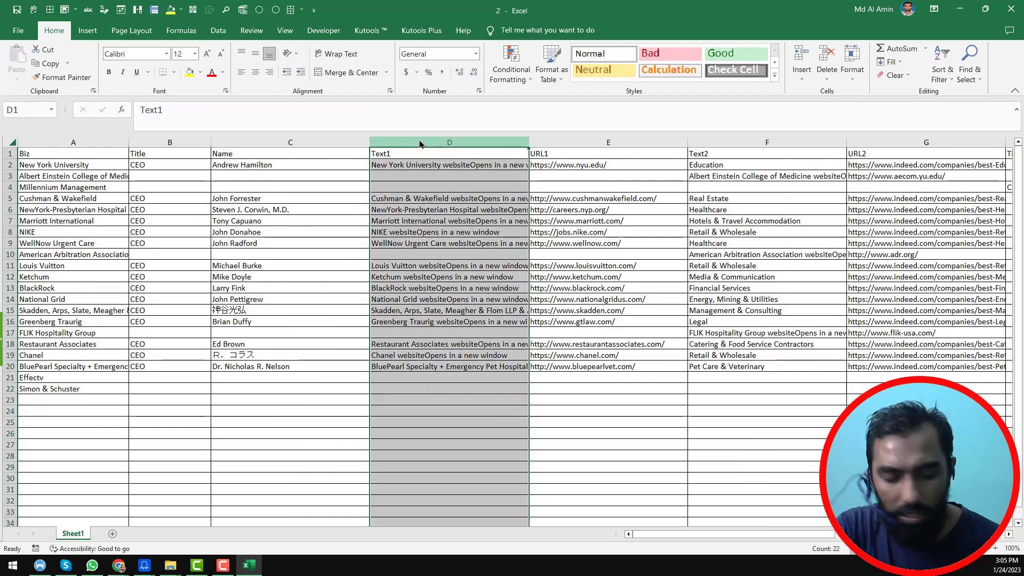
pyautogui.hotkey('ctrl', '-')
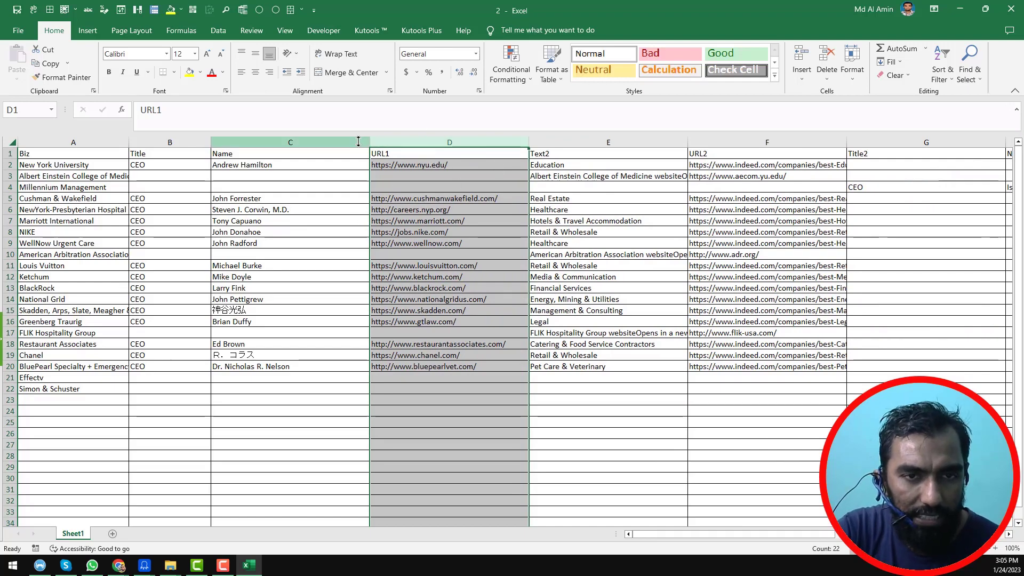
pyautogui.moveTo(369, 143); pyautogui.dragTo(298, 147)
pyautogui.click(326, 212)
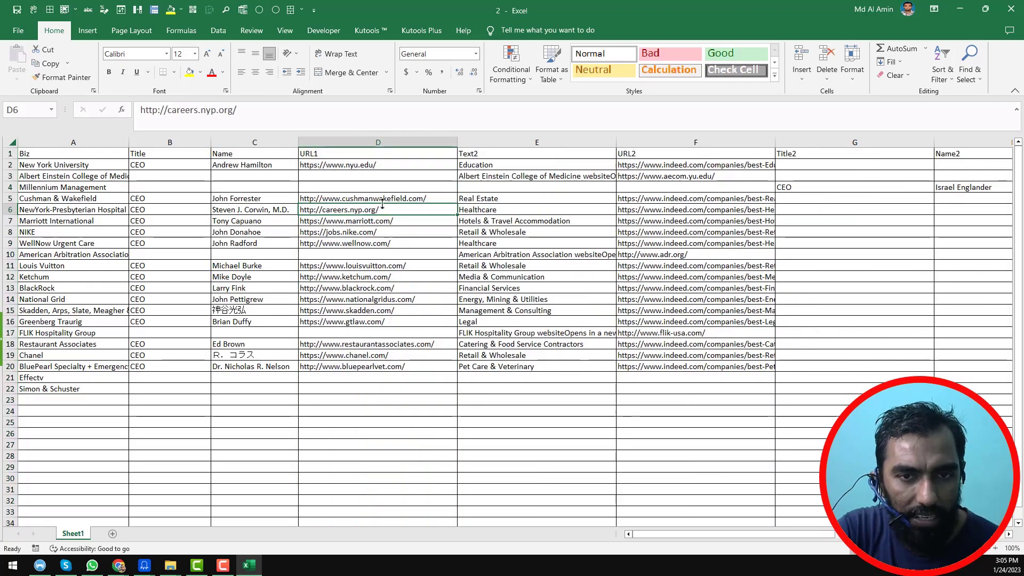
# Step: Delete the Text2 column
pyautogui.click(503, 142)
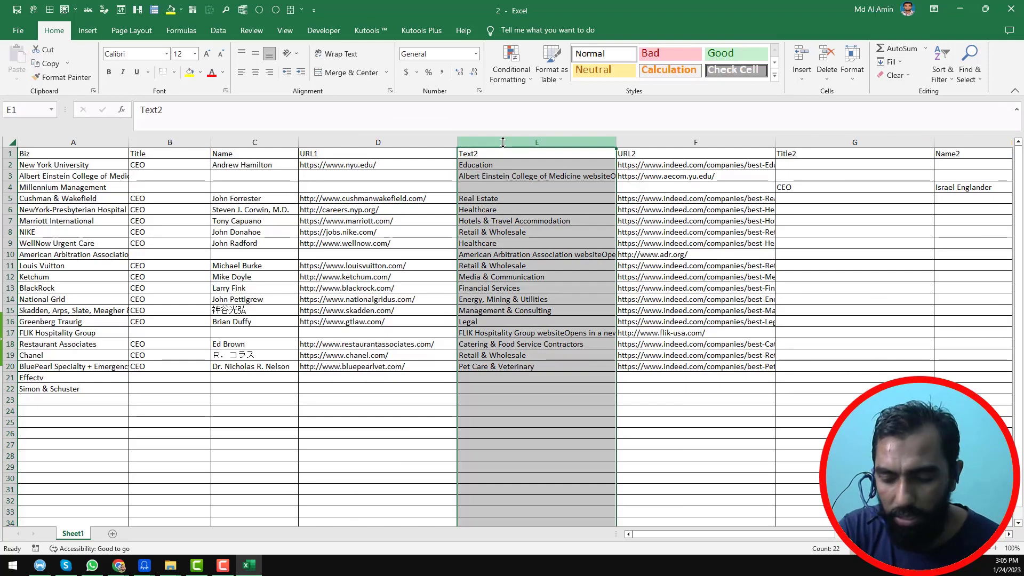
pyautogui.hotkey('ctrl', '-')
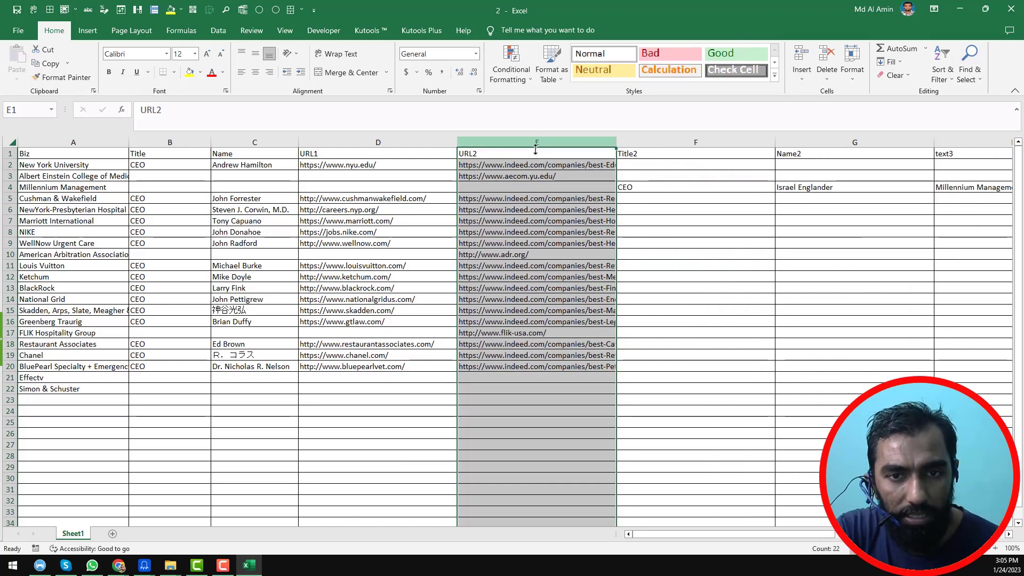
pyautogui.click(694, 198)
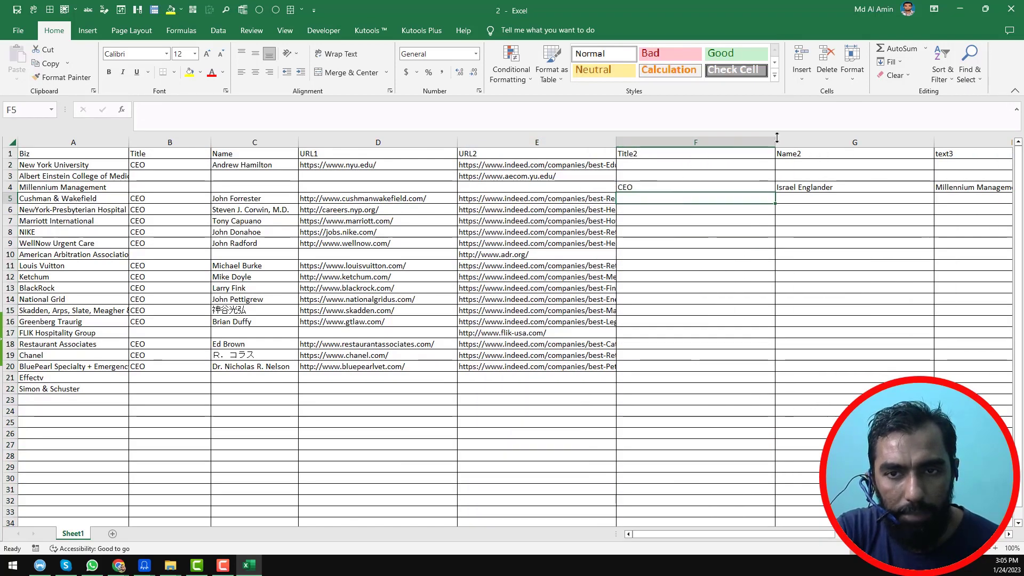
# Step: Narrow the Title2 and Name2 columns and delete the text3 column
pyautogui.moveTo(777, 140); pyautogui.dragTo(682, 139)
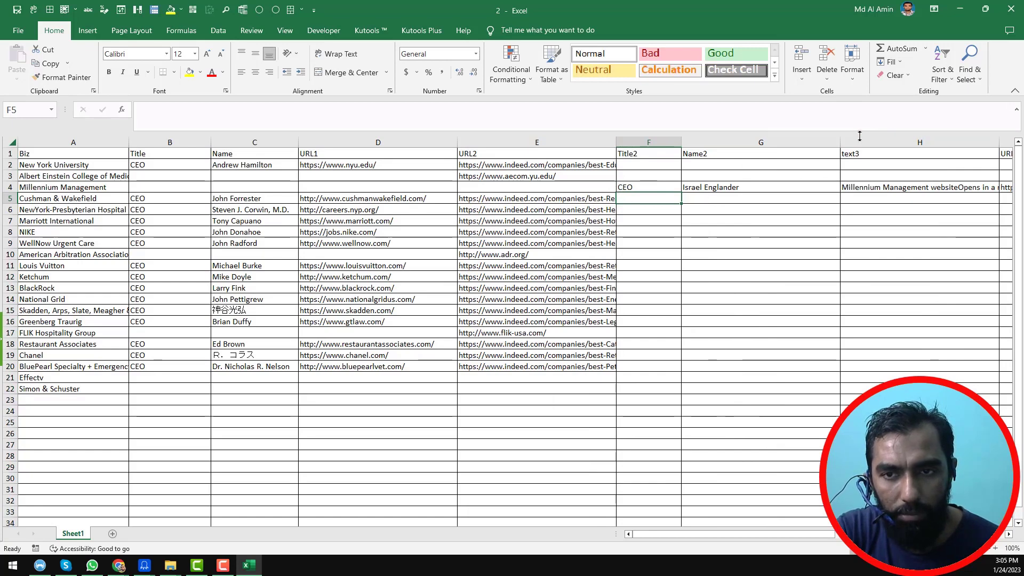
pyautogui.moveTo(841, 142); pyautogui.dragTo(779, 142)
pyautogui.click(839, 143)
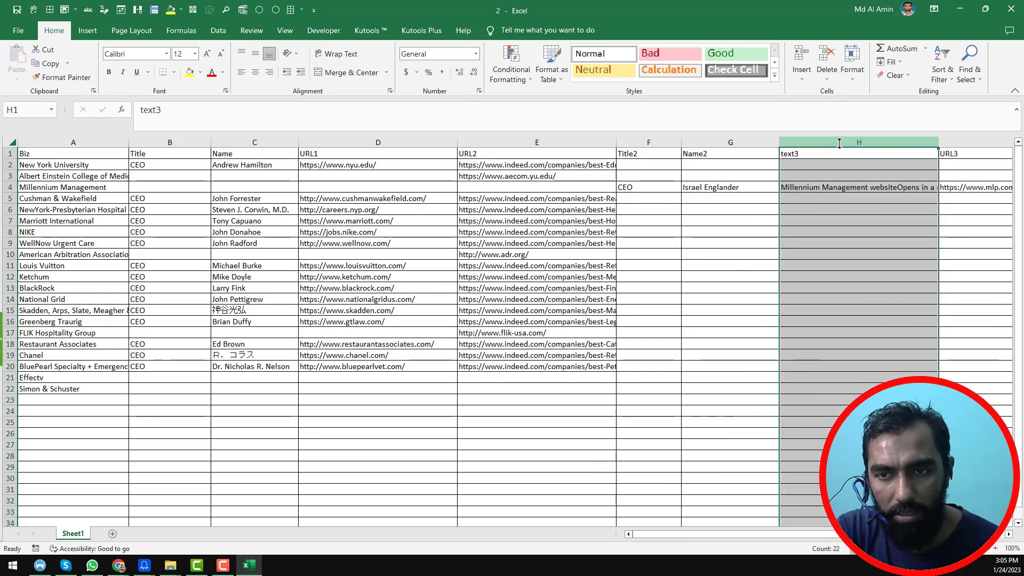
pyautogui.hotkey('ctrl', '-')
pyautogui.click(816, 230)
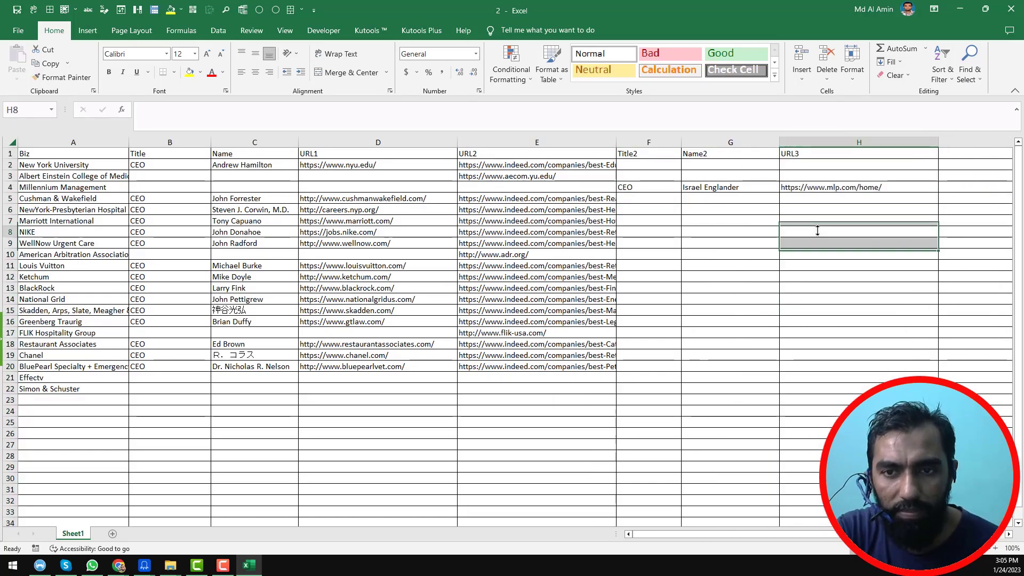
# Step: Narrow the Name2 and URL1 columns further and widen the URL2 column
pyautogui.moveTo(780, 143); pyautogui.dragTo(753, 143)
pyautogui.moveTo(457, 143); pyautogui.dragTo(401, 143)
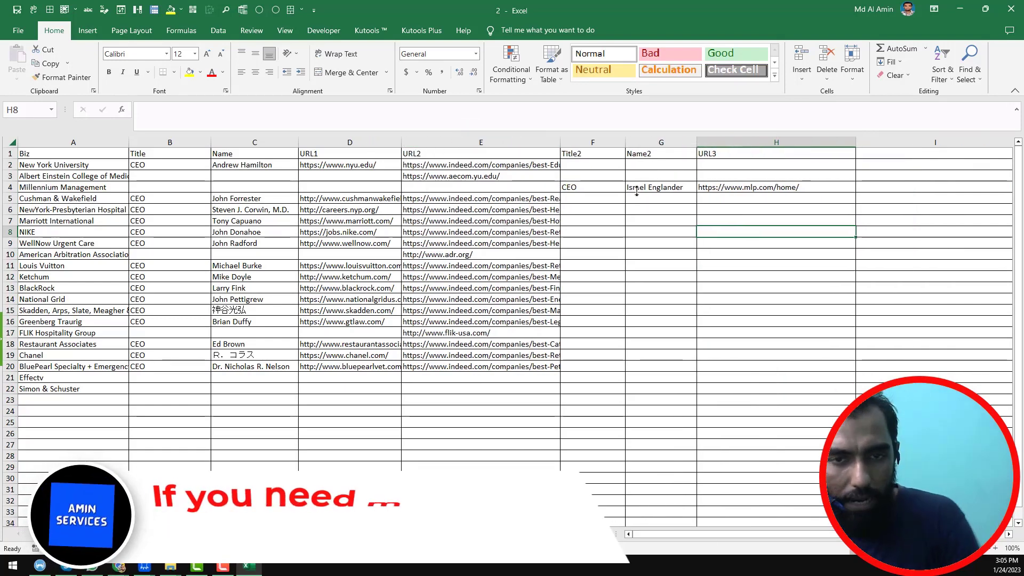
pyautogui.click(541, 201)
pyautogui.click(496, 177)
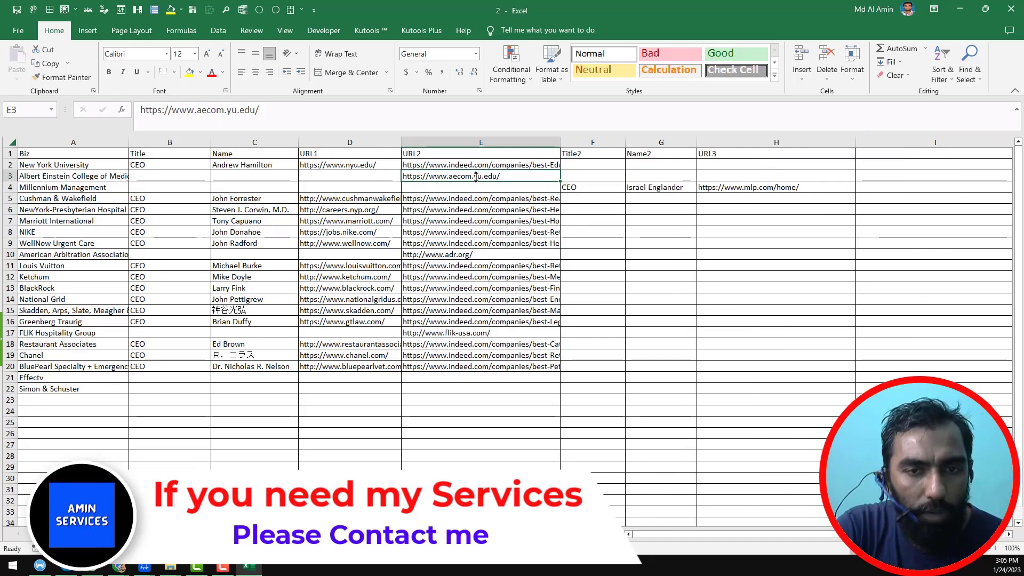
pyautogui.moveTo(561, 143); pyautogui.dragTo(589, 142)
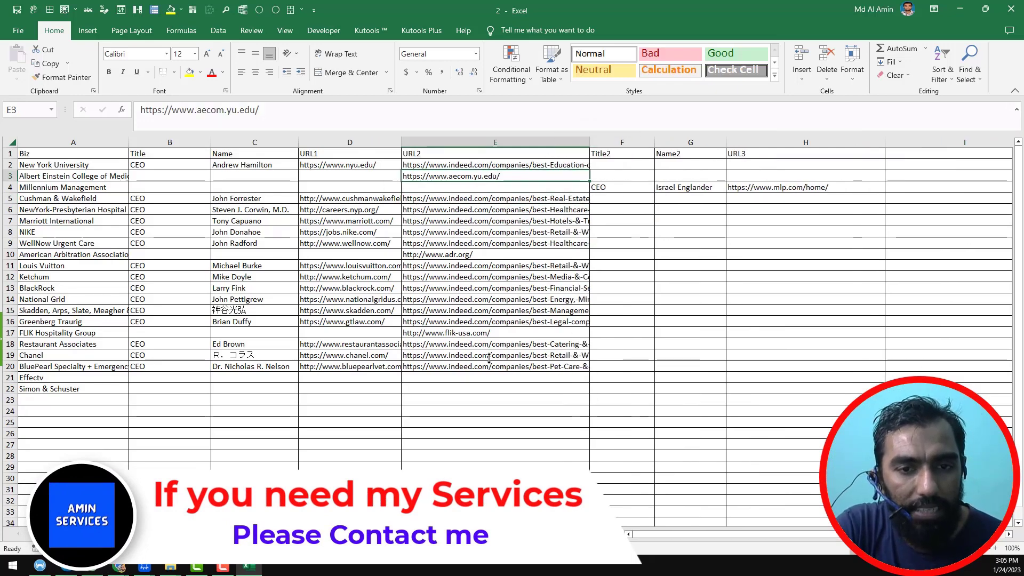
# Step: Copy the indeed.com part of the URL in cell E5, leaving the cell's content as it is
pyautogui.click(493, 366)
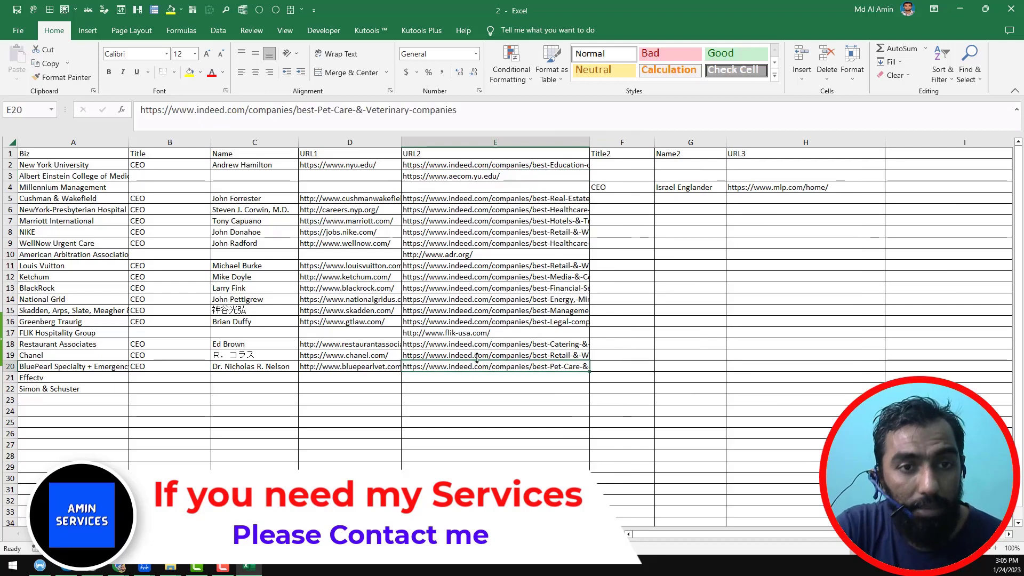
pyautogui.hotkey('ctrl', 'Up')
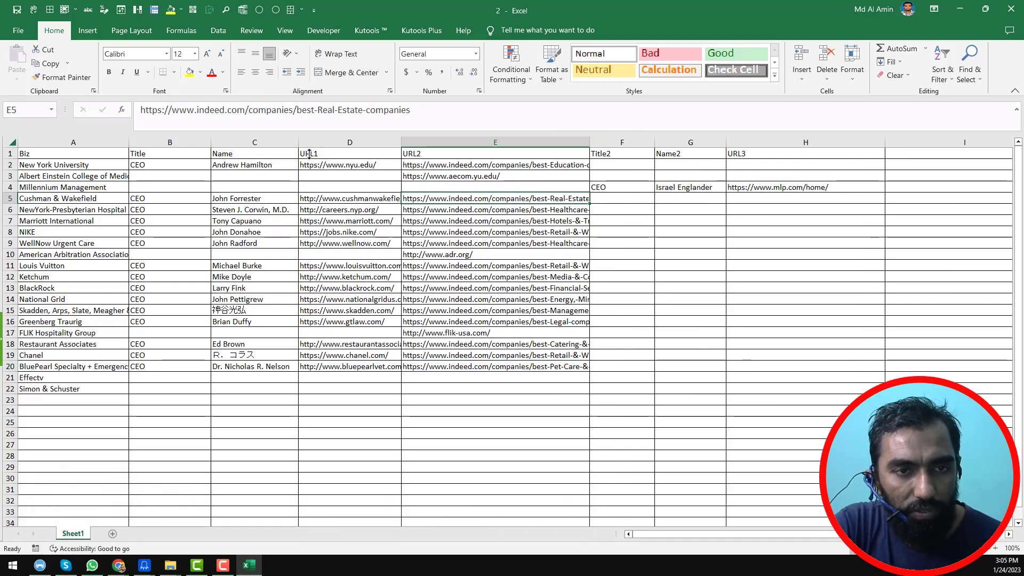
pyautogui.click(246, 110)
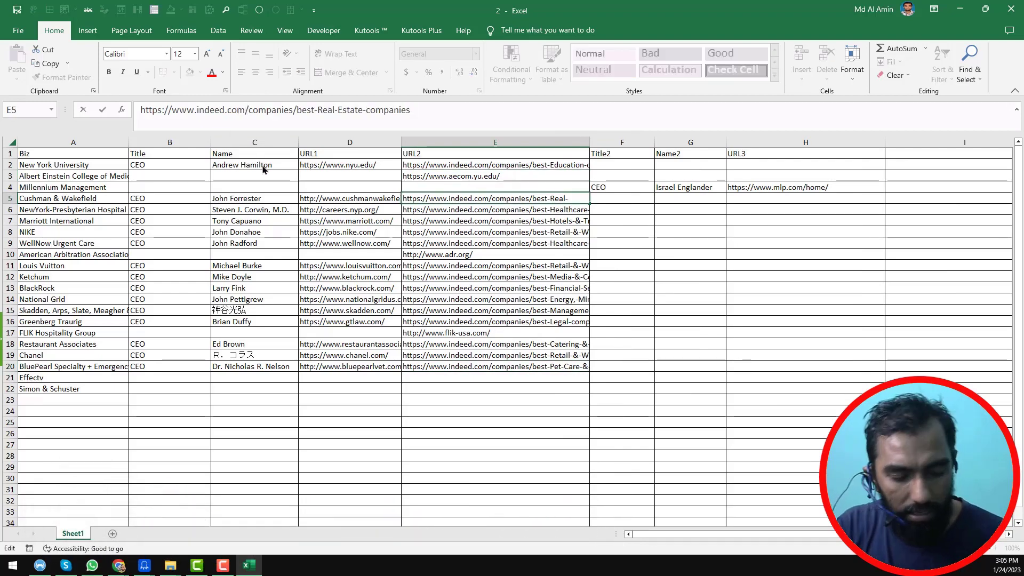
pyautogui.hotkey('shift', 'Left')
pyautogui.hotkey('shift', 'Left')
pyautogui.hotkey('shift', 'Left')
pyautogui.hotkey('shift', 'Left')
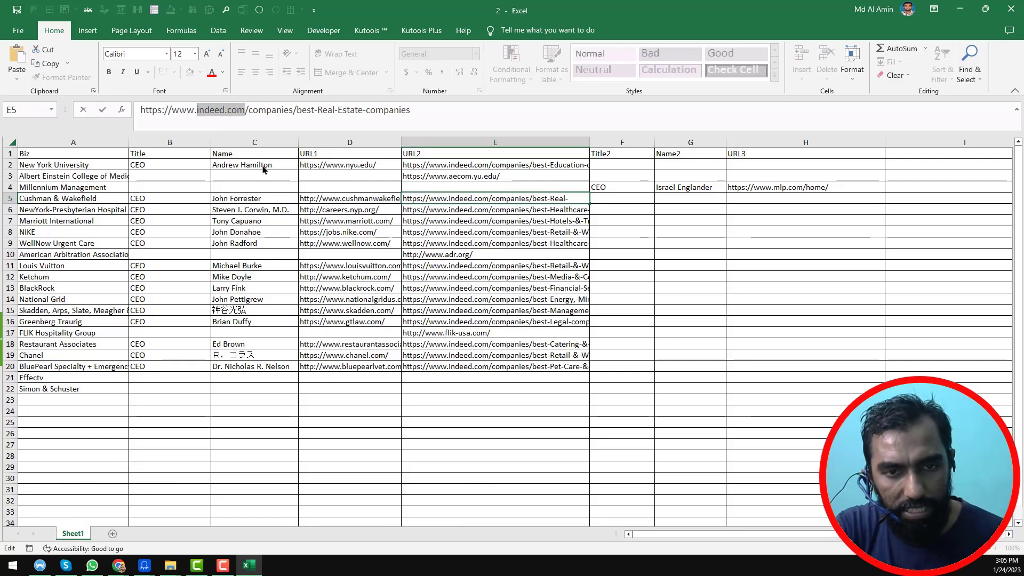
pyautogui.press('Return')
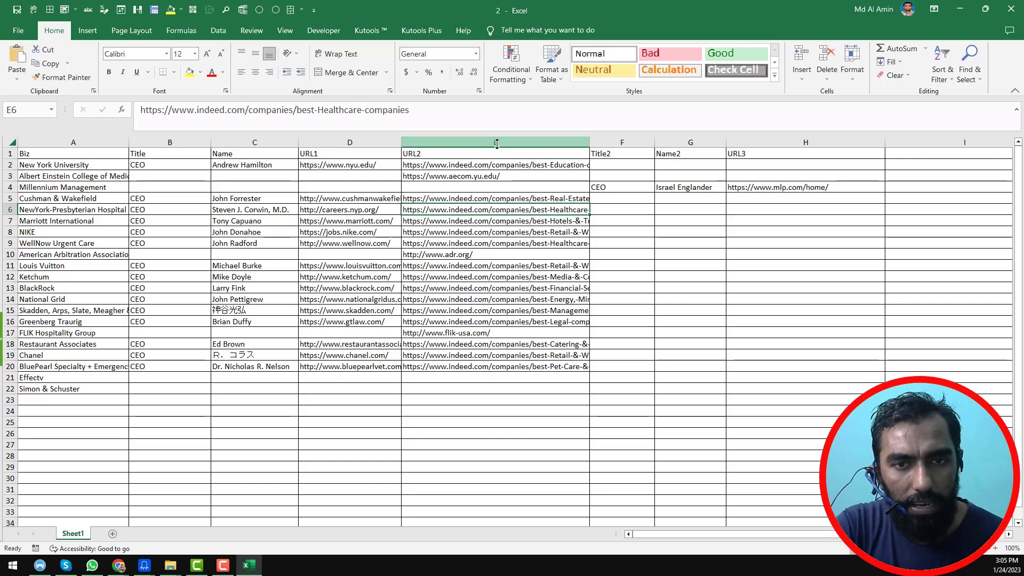
# Step: Turn on filtering for the URL2 column
pyautogui.click(495, 144)
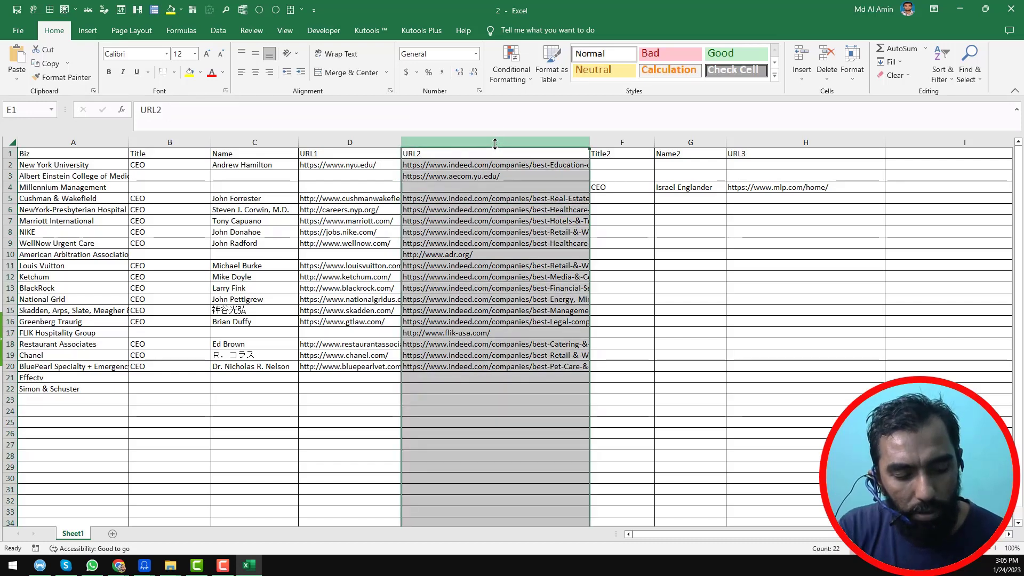
pyautogui.hotkey('ctrl', 'shift', 'l')
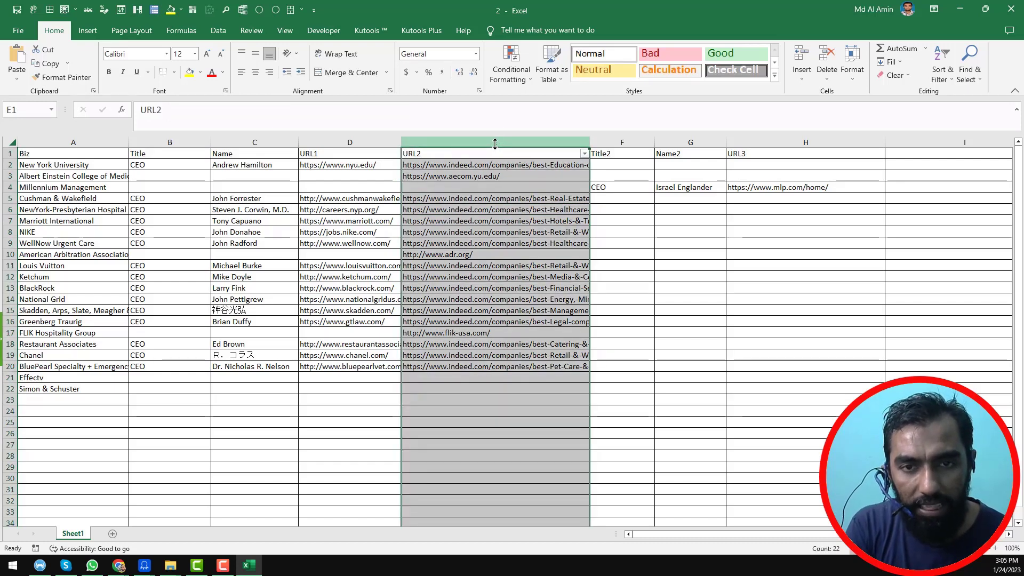
# Step: Filter the URL2 column to show only rows containing "indeed.com"
pyautogui.click(585, 155)
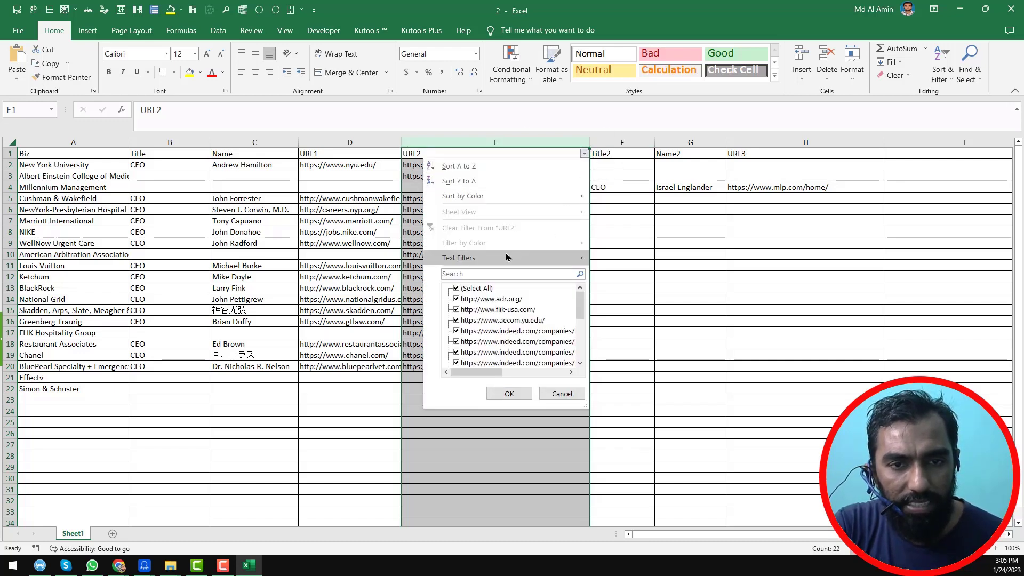
pyautogui.moveTo(498, 261)
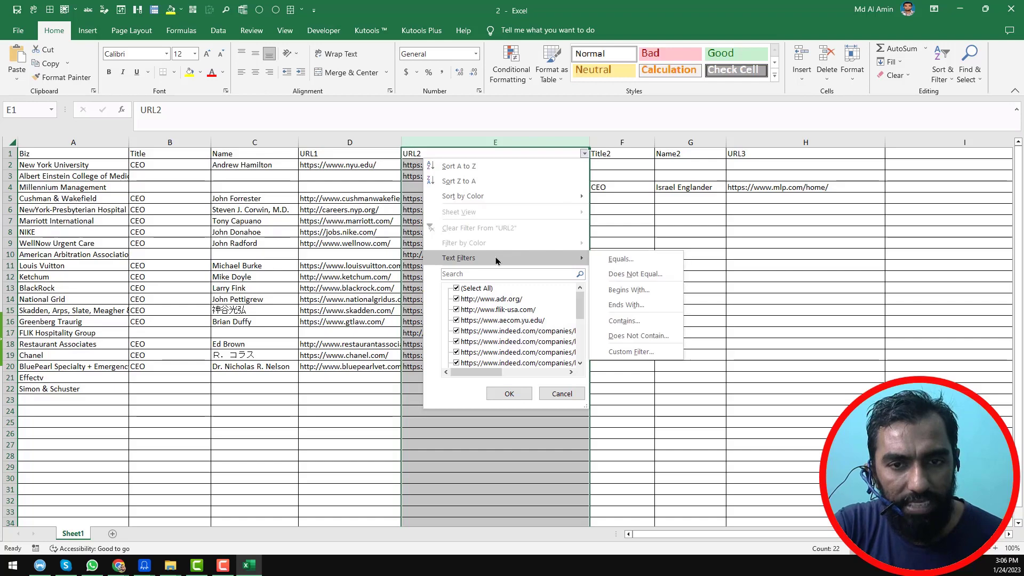
pyautogui.click(638, 327)
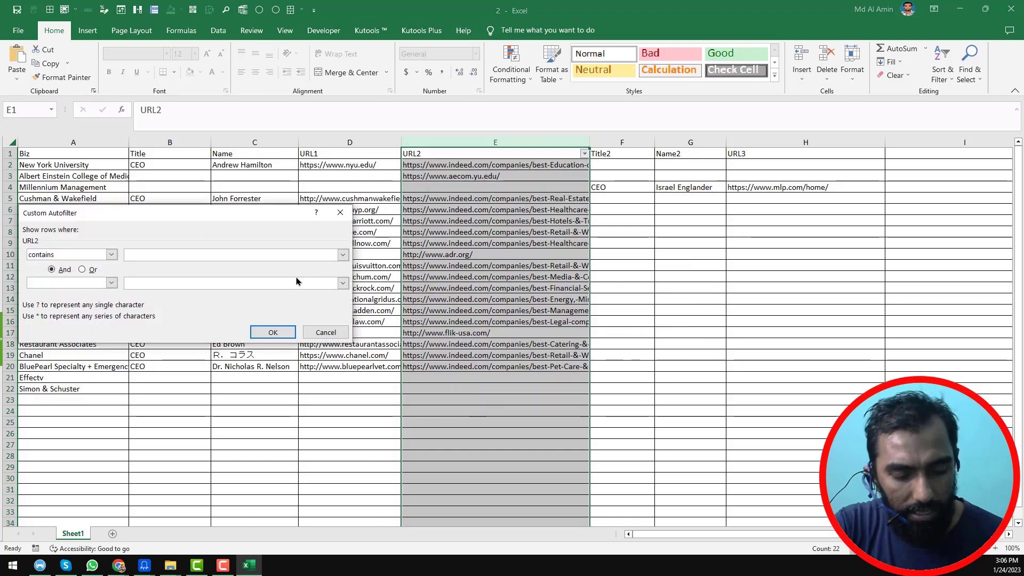
pyautogui.write('indeed.com')
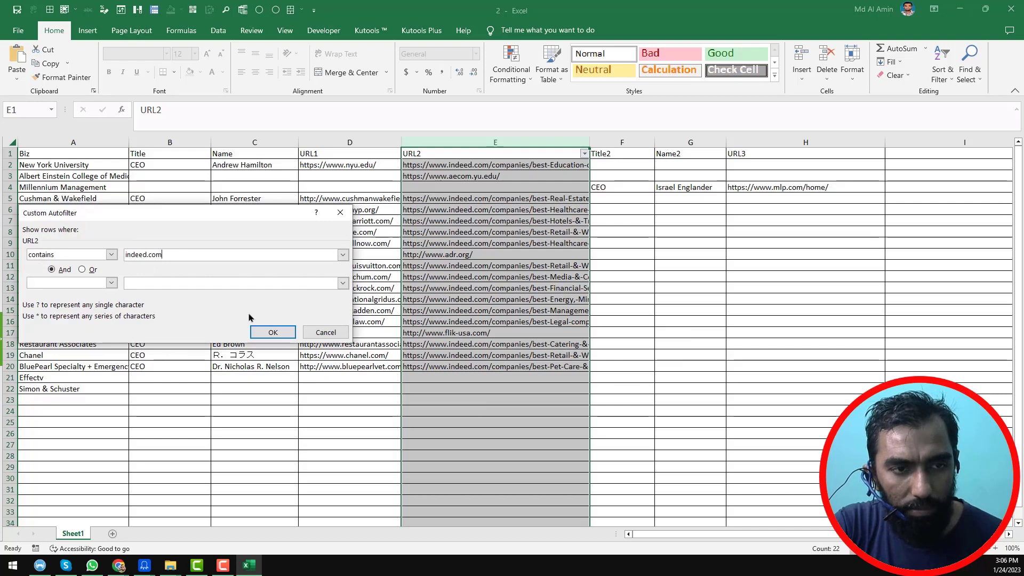
pyautogui.click(273, 333)
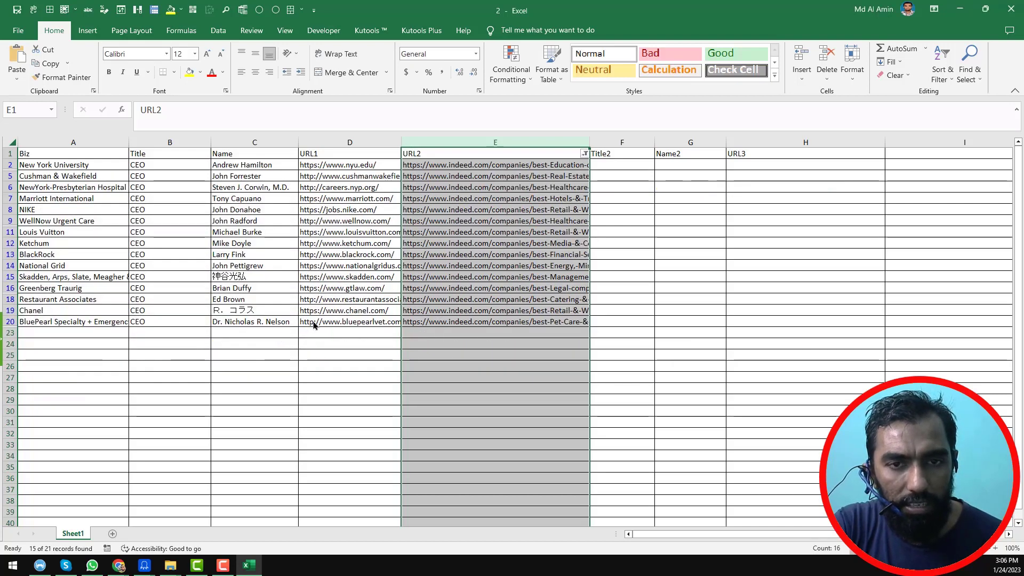
# Step: Clear all the filtered indeed.com addresses from the URL2 column, keeping the header
pyautogui.click(552, 167)
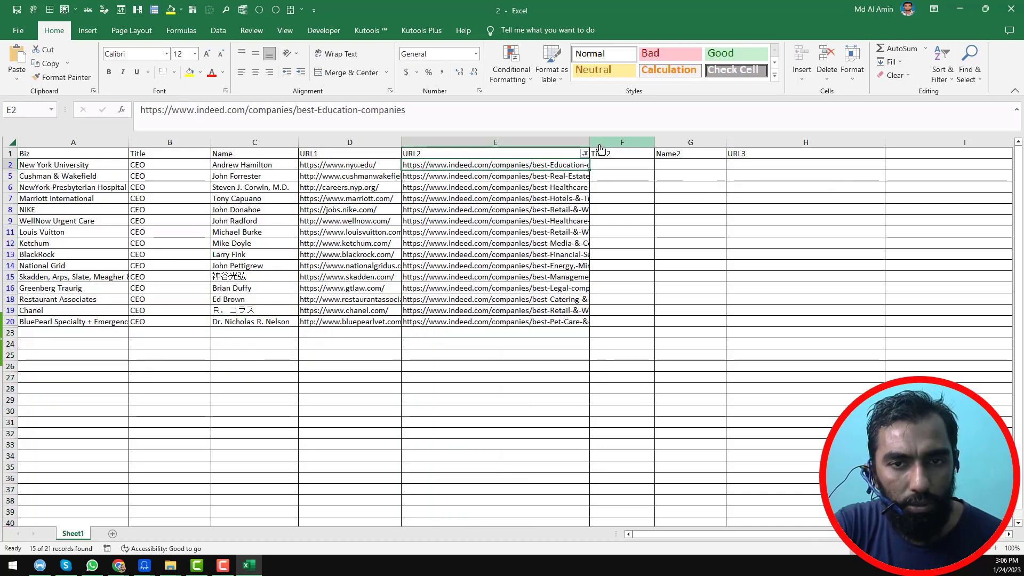
pyautogui.keyDown('shift'); pyautogui.click(507, 327); pyautogui.keyUp('shift')
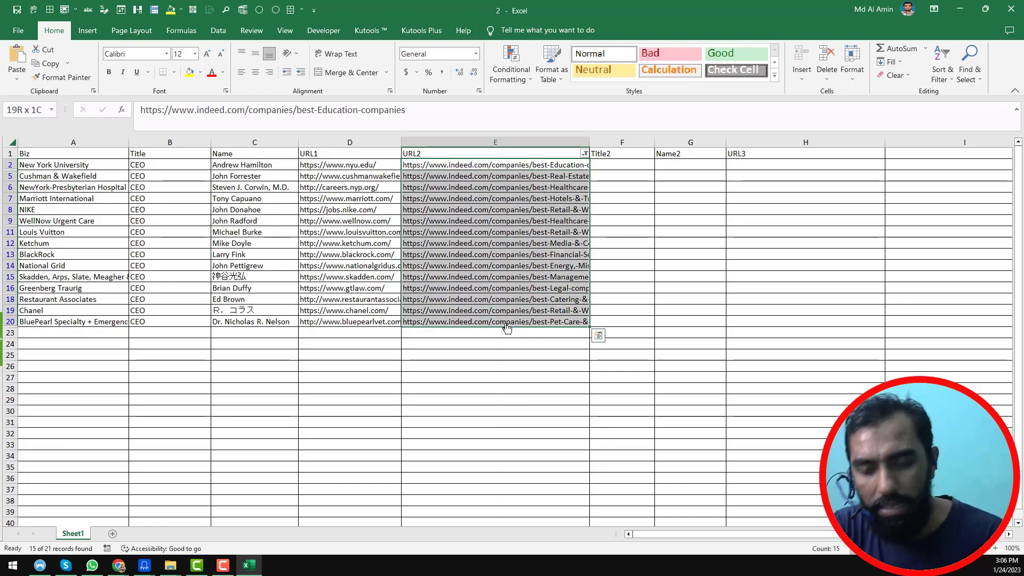
pyautogui.press('Delete')
pyautogui.click(502, 279)
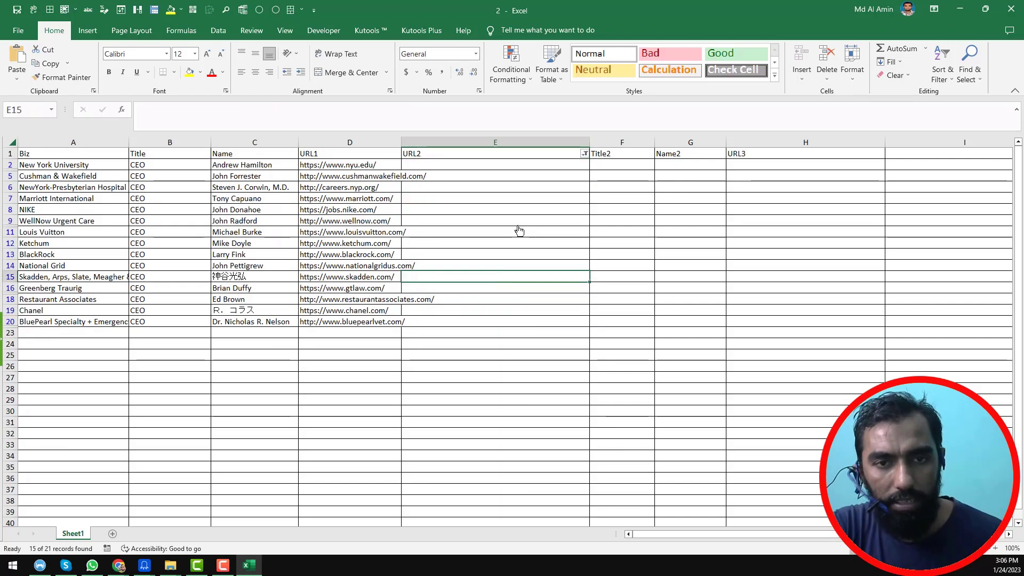
# Step: Remove the filter from the URL2 column so all records are shown again
pyautogui.click(516, 142)
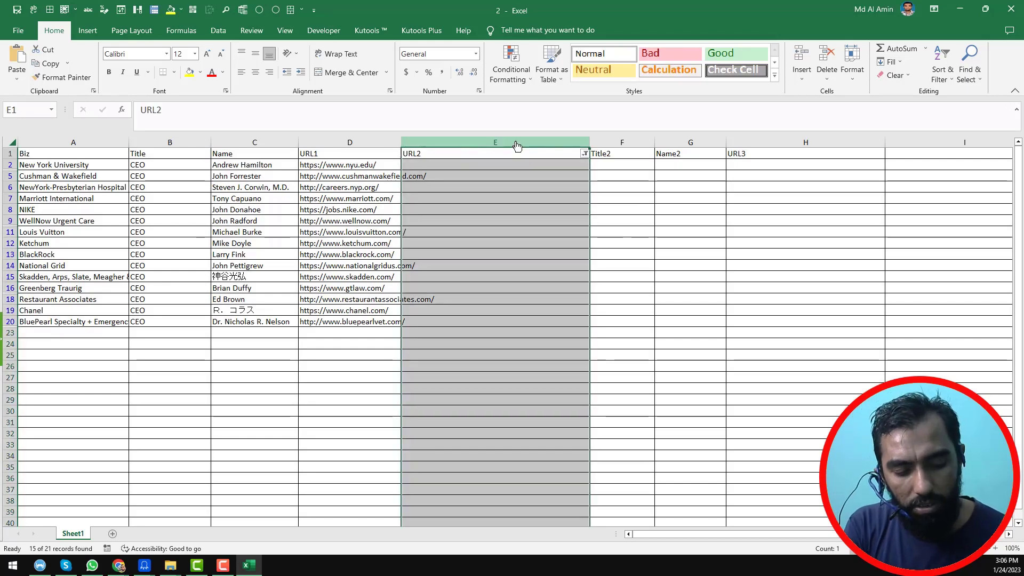
pyautogui.hotkey('ctrl', 'shift', 'l')
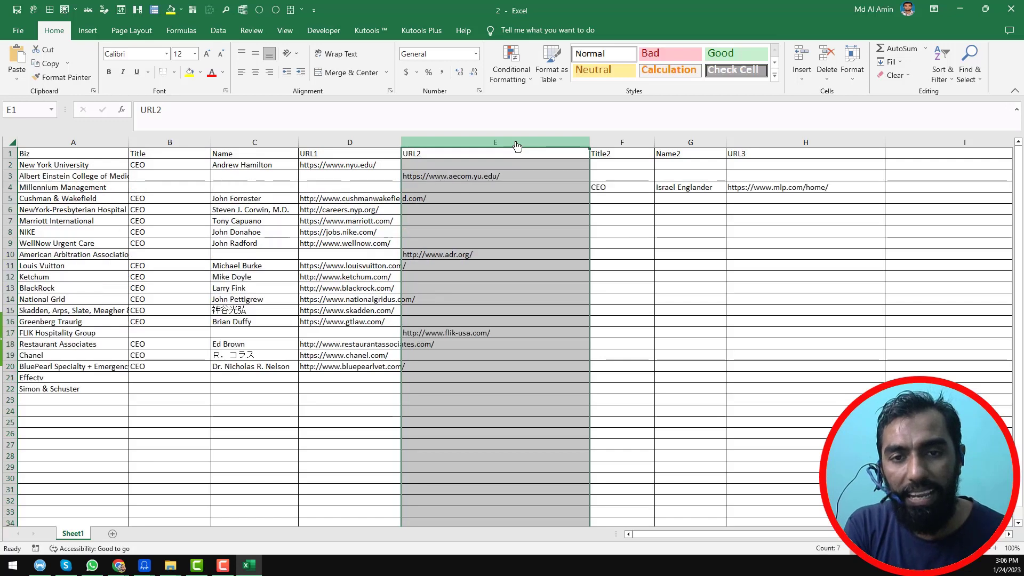
pyautogui.click(545, 218)
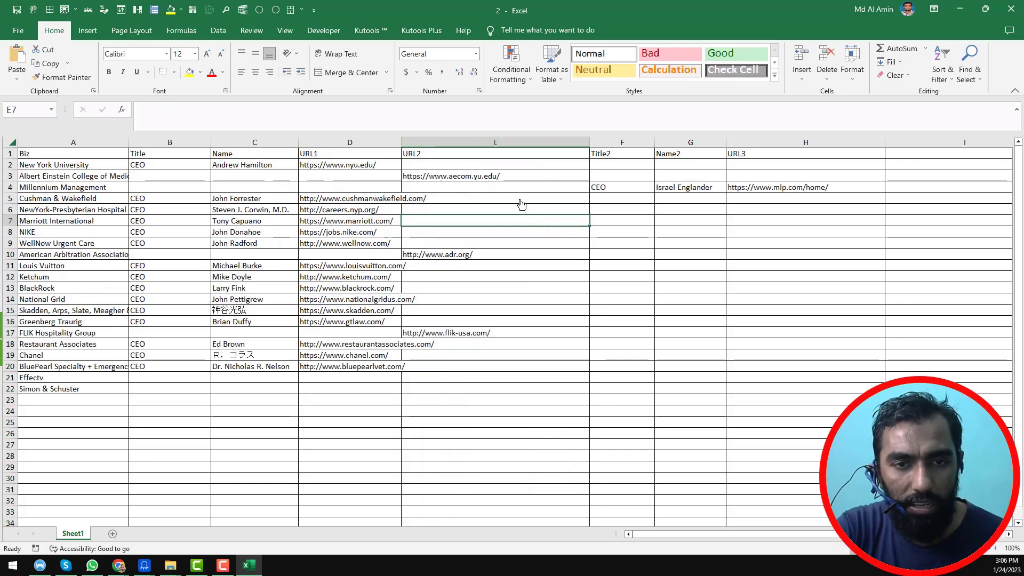
pyautogui.click(523, 181)
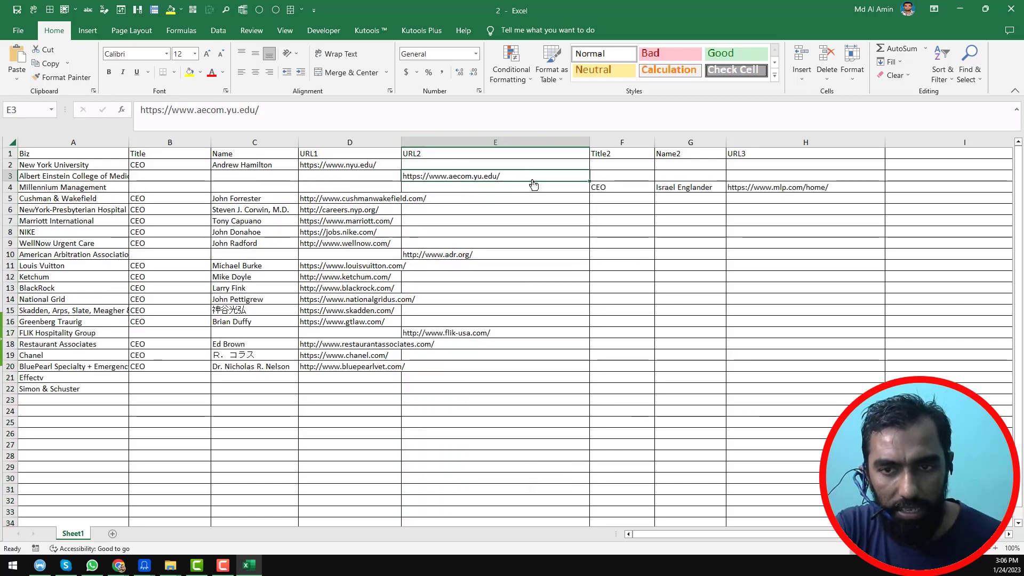
pyautogui.click(805, 187)
pyautogui.scroll(-5, 794, 226)
pyautogui.scroll(5, 795, 229)
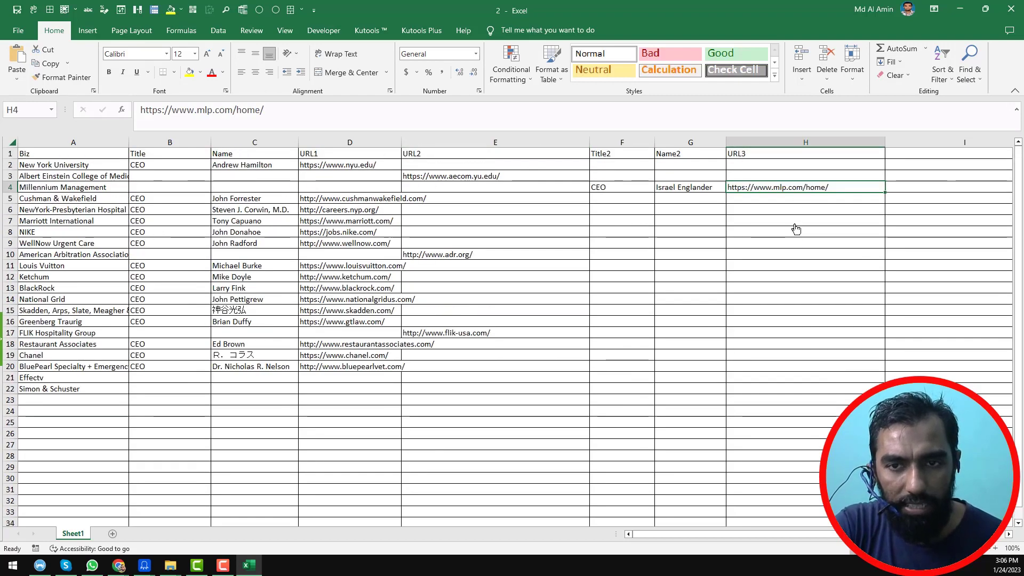
# Step: Freeze the top row containing the column headers
pyautogui.click(10, 154)
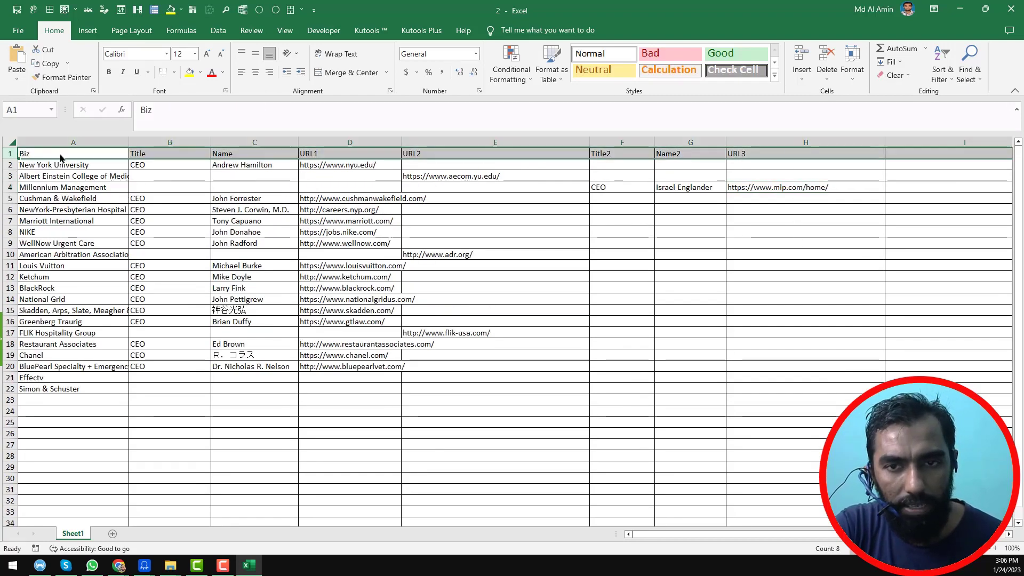
pyautogui.click(75, 16)
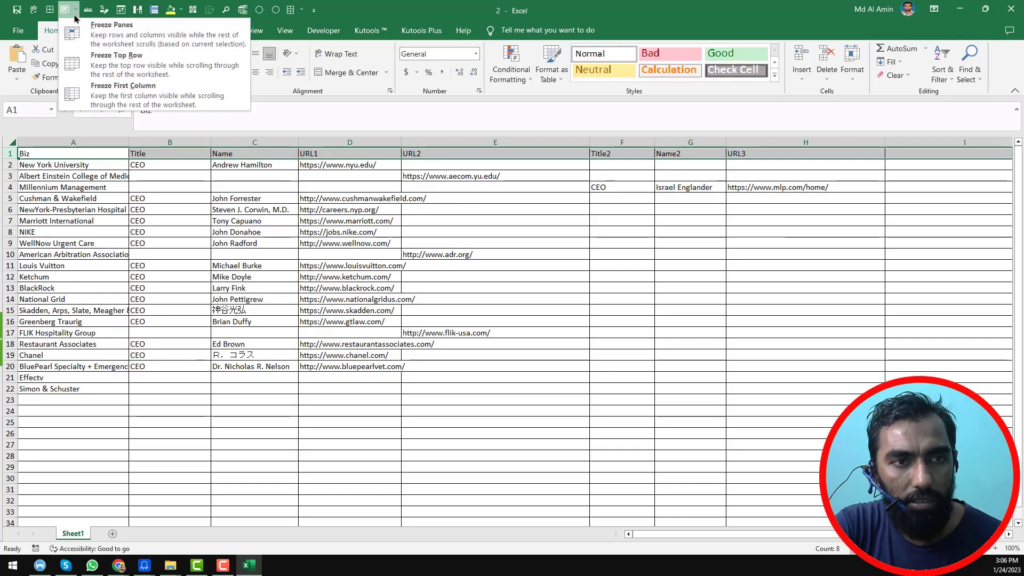
pyautogui.click(148, 68)
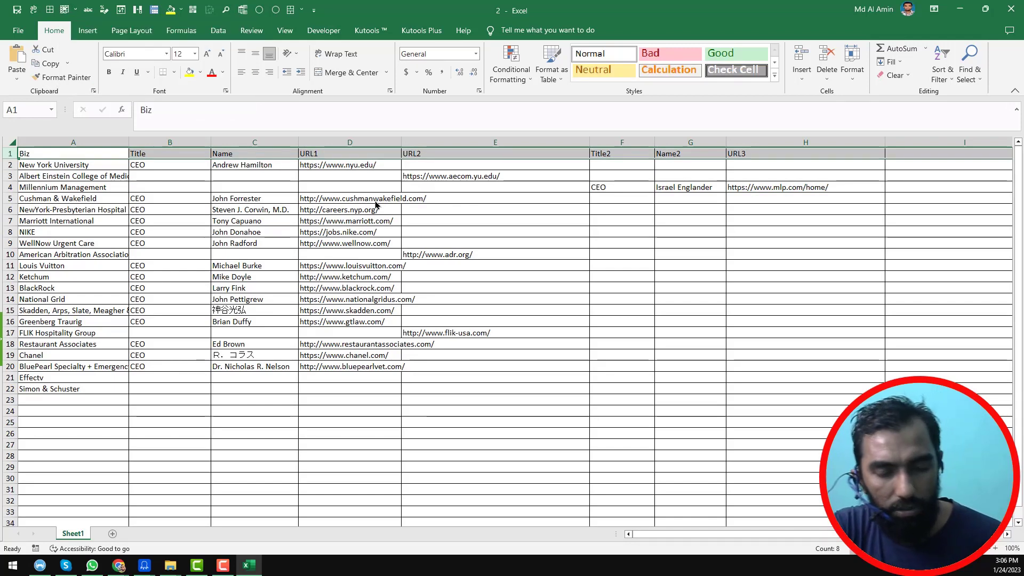
pyautogui.click(816, 200)
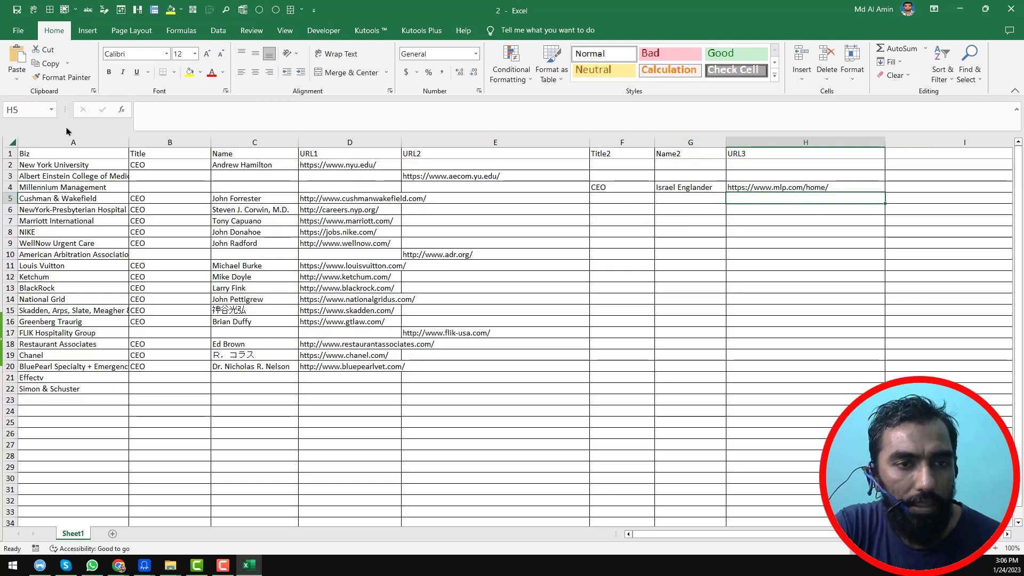
# Step: Sort the whole table by URL3 on cell values, A to Z, treating the first row as headers
pyautogui.click(13, 144)
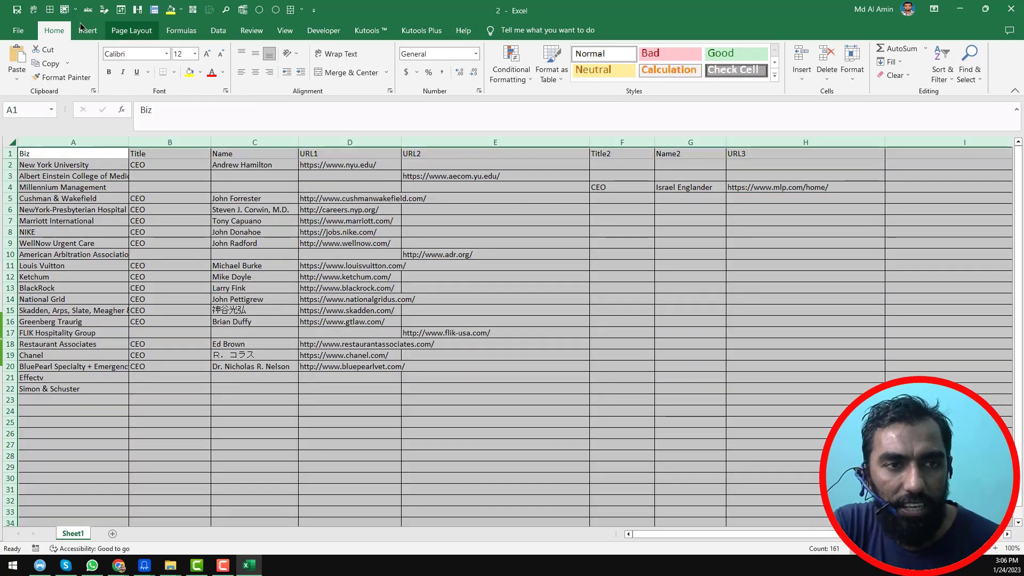
pyautogui.click(121, 11)
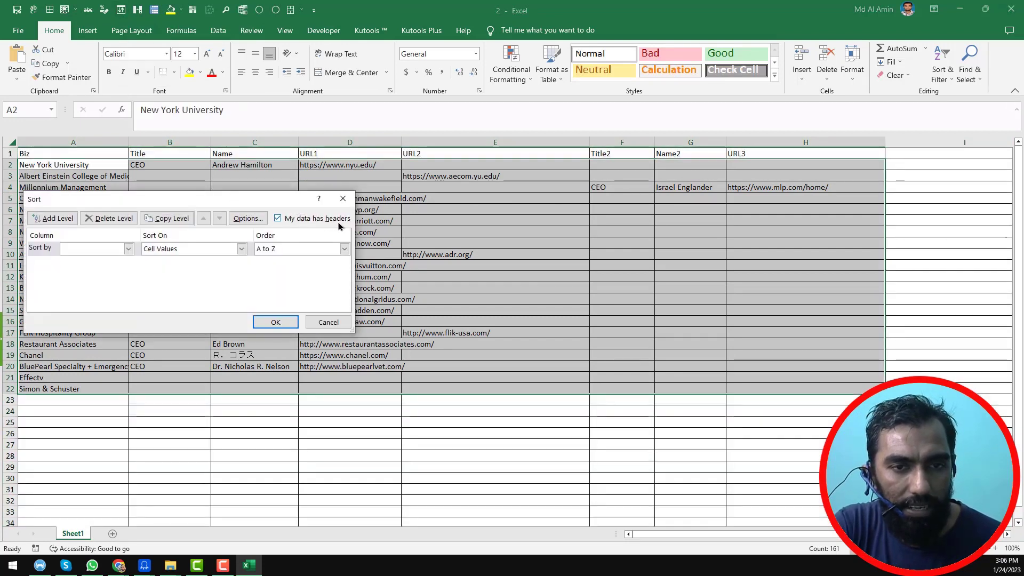
pyautogui.click(93, 253)
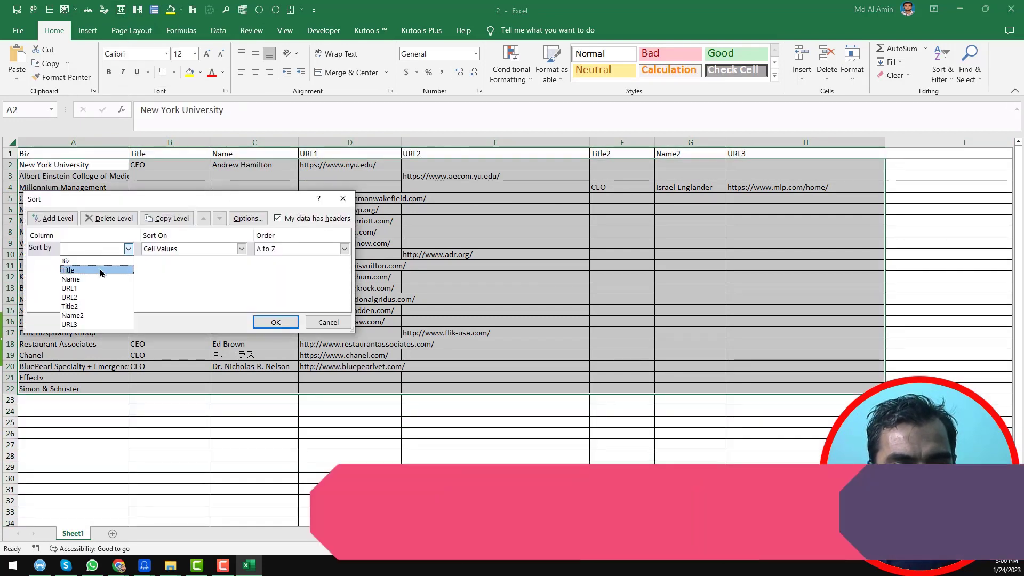
pyautogui.click(99, 326)
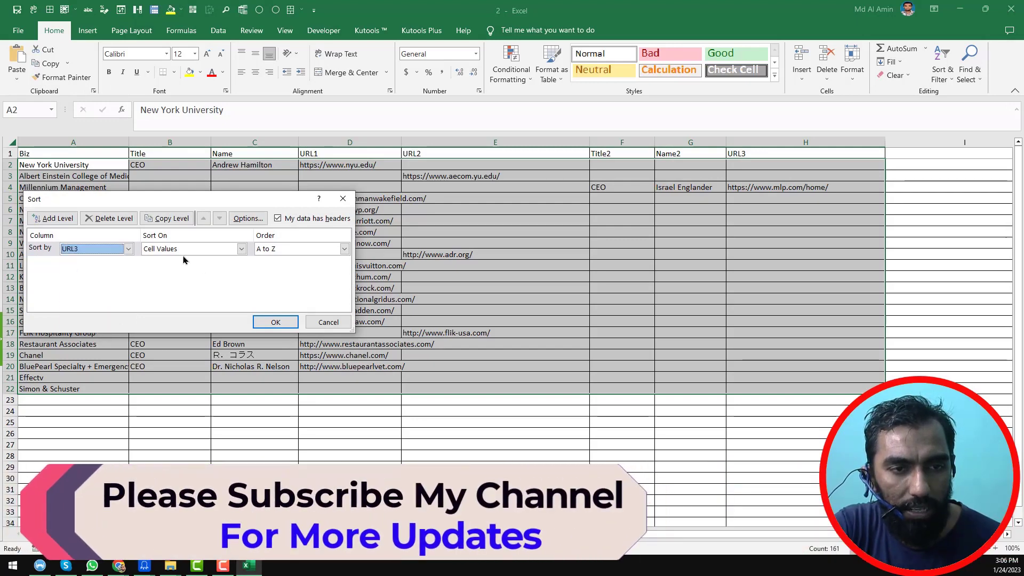
pyautogui.click(275, 323)
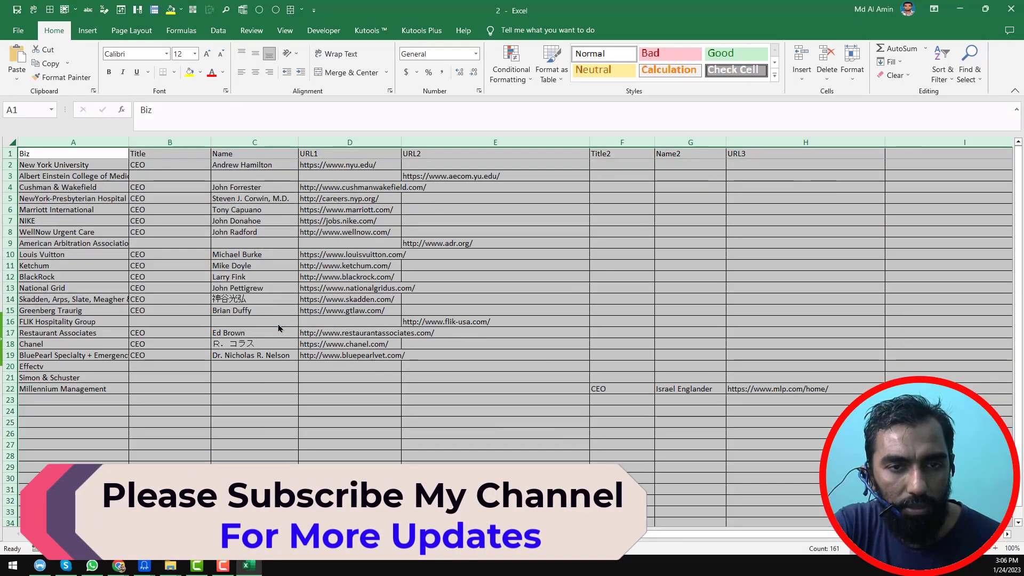
# Step: Copy the Millennium Management row's Title2, Name2 and URL3 entries into its Title, Name and URL1 cells
pyautogui.click(620, 394)
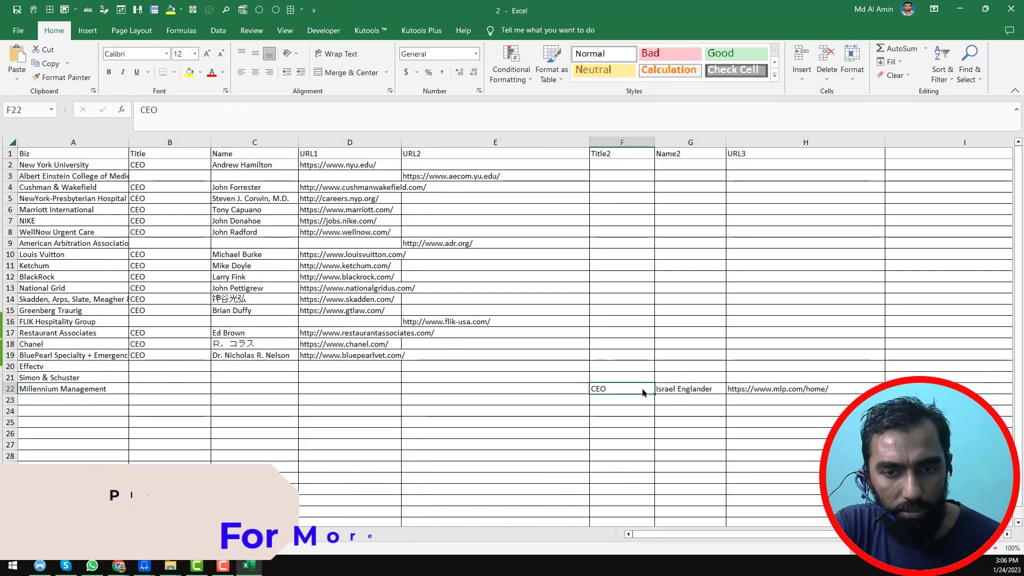
pyautogui.moveTo(620, 394); pyautogui.dragTo(748, 394)
pyautogui.hotkey('ctrl', 'x')
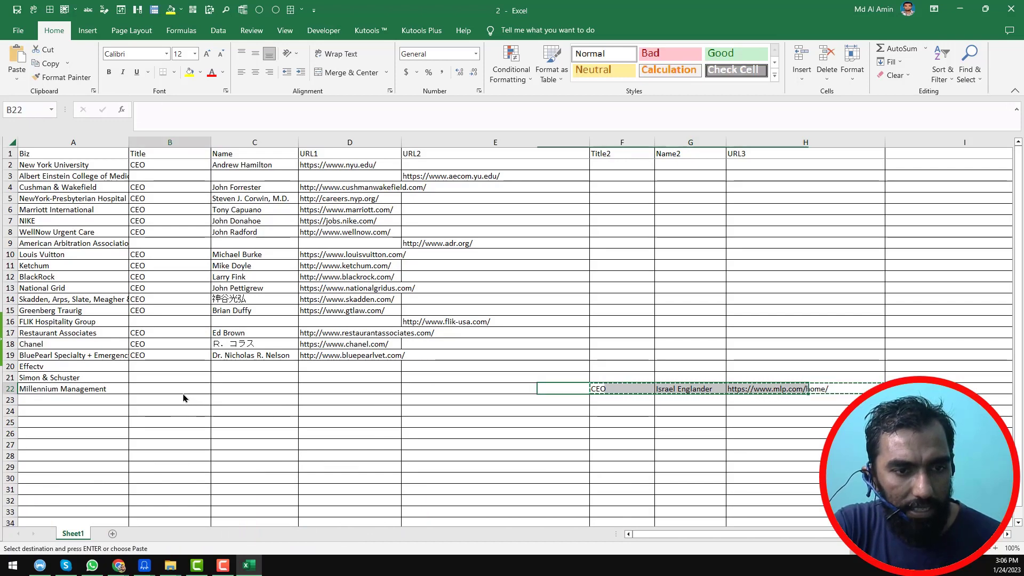
pyautogui.click(182, 391)
pyautogui.hotkey('ctrl', 'v')
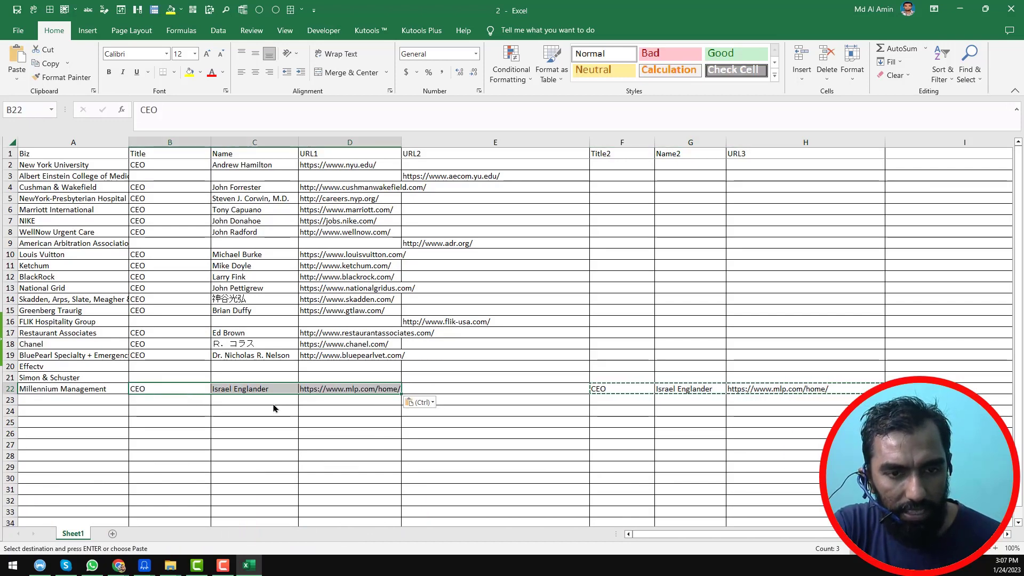
# Step: Delete the Title2, Name2 and URL3 columns from the sheet
pyautogui.click(626, 390)
pyautogui.moveTo(622, 142); pyautogui.dragTo(864, 143)
pyautogui.hotkey('ctrl', '-')
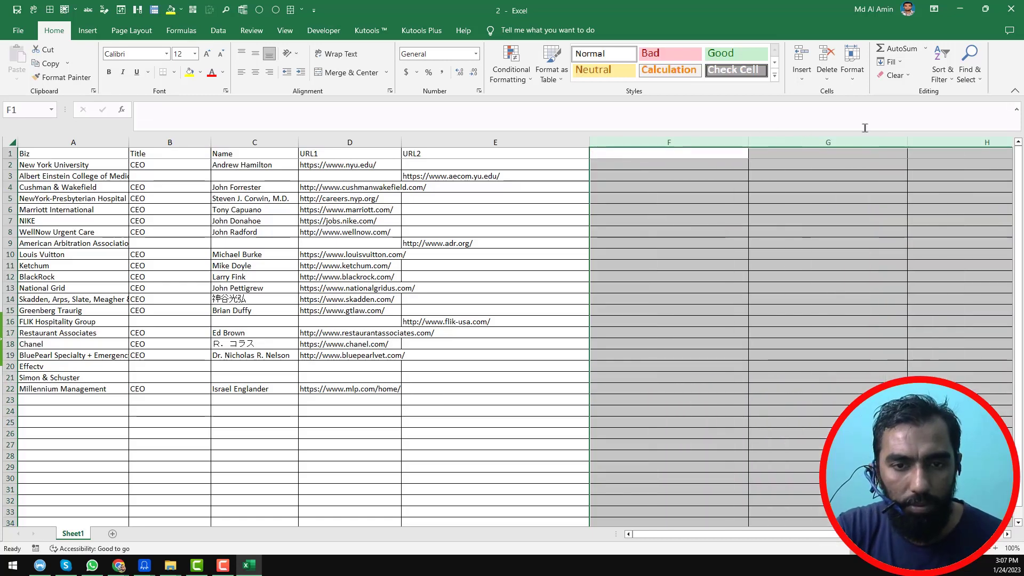
pyautogui.click(478, 364)
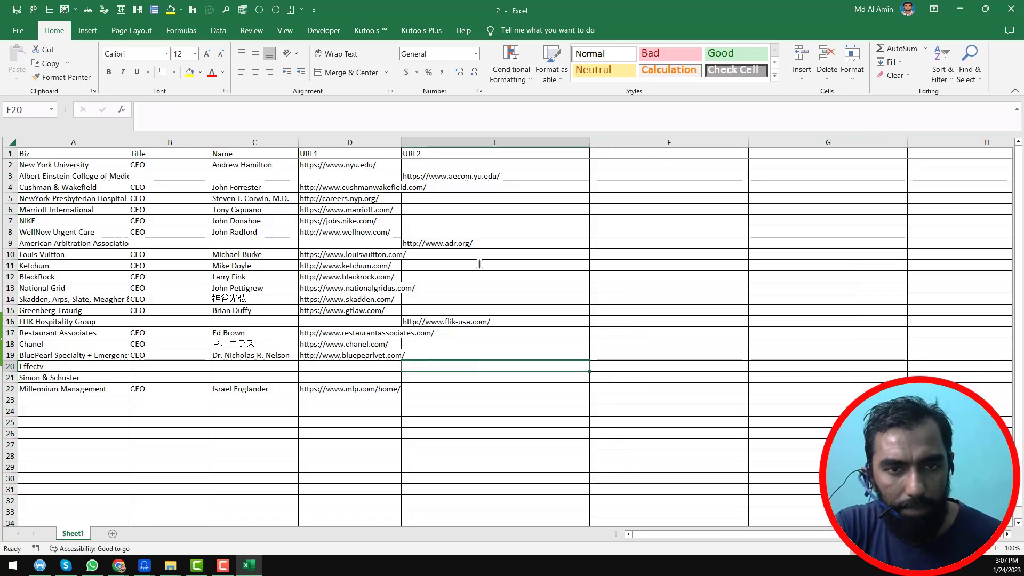
pyautogui.click(453, 178)
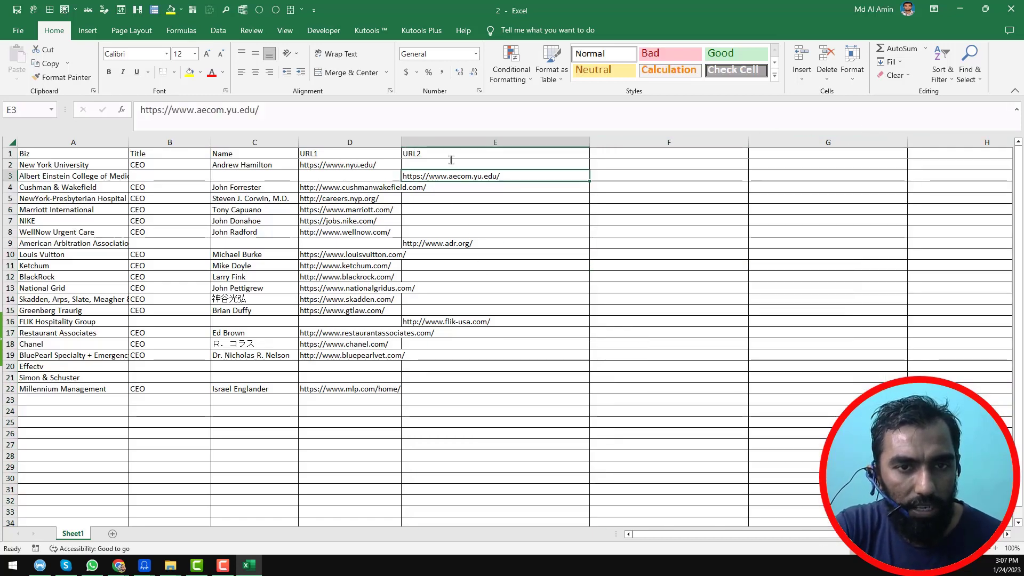
# Step: Sort the whole table by URL2 on cell values, A to Z, with the header row excluded
pyautogui.click(11, 144)
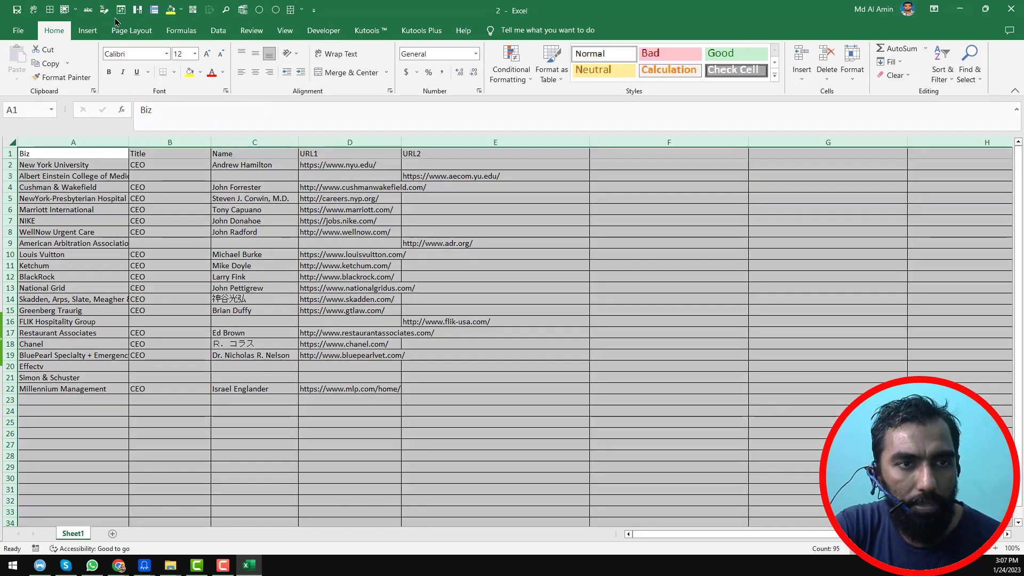
pyautogui.click(135, 12)
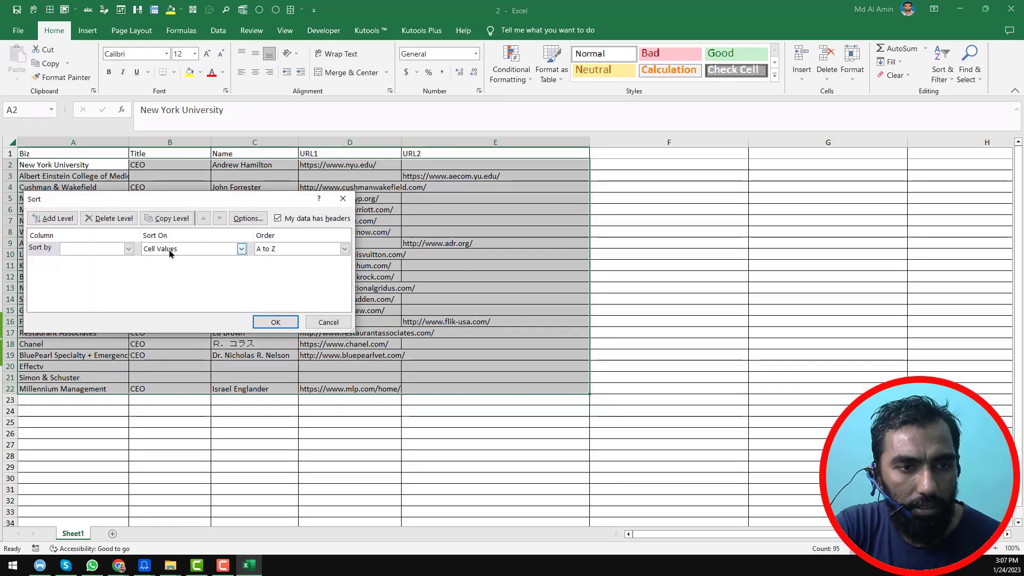
pyautogui.click(95, 251)
pyautogui.click(80, 305)
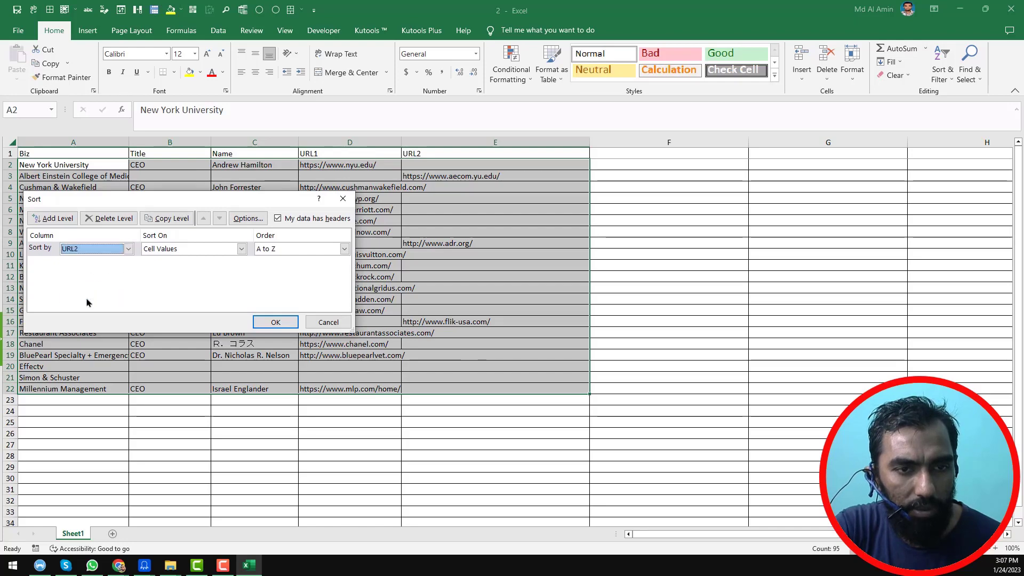
pyautogui.click(264, 320)
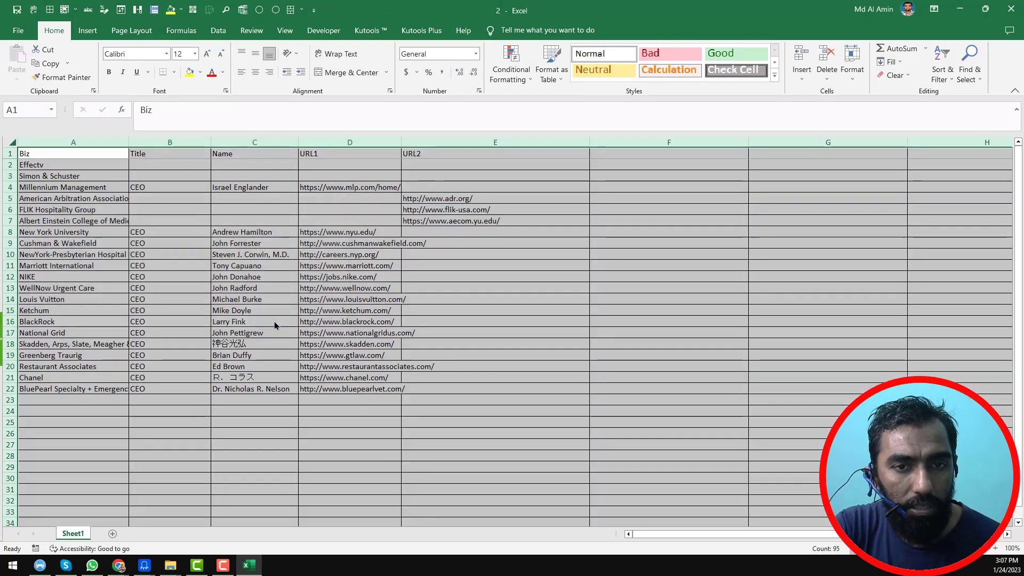
# Step: Copy the three remaining URL2 addresses into the URL1 cells of the same rows and delete the URL2 column
pyautogui.moveTo(458, 200); pyautogui.dragTo(469, 224)
pyautogui.hotkey('ctrl', 'c')
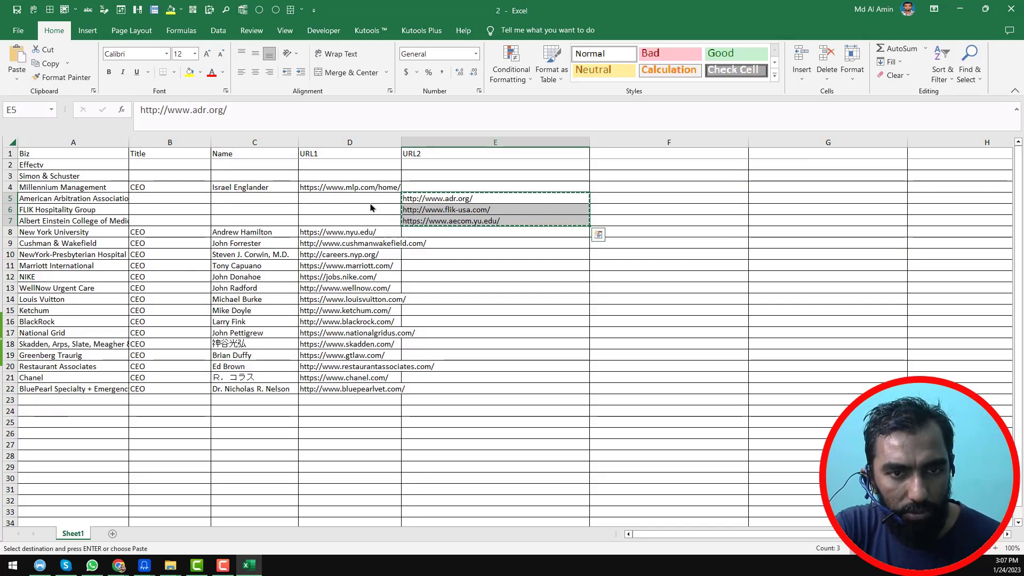
pyautogui.click(370, 202)
pyautogui.hotkey('ctrl', 'v')
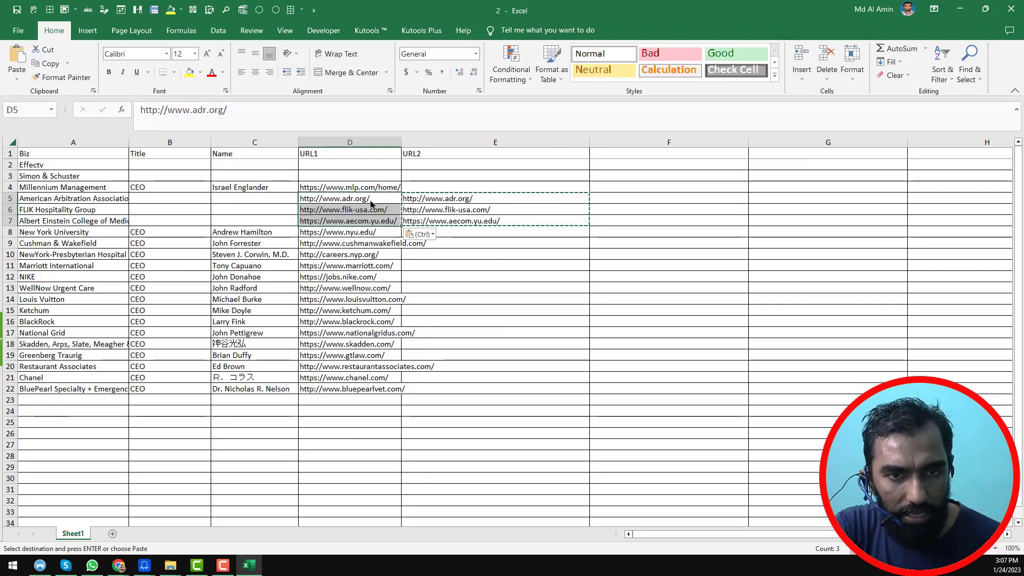
pyautogui.click(470, 145)
pyautogui.hotkey('ctrl', '-')
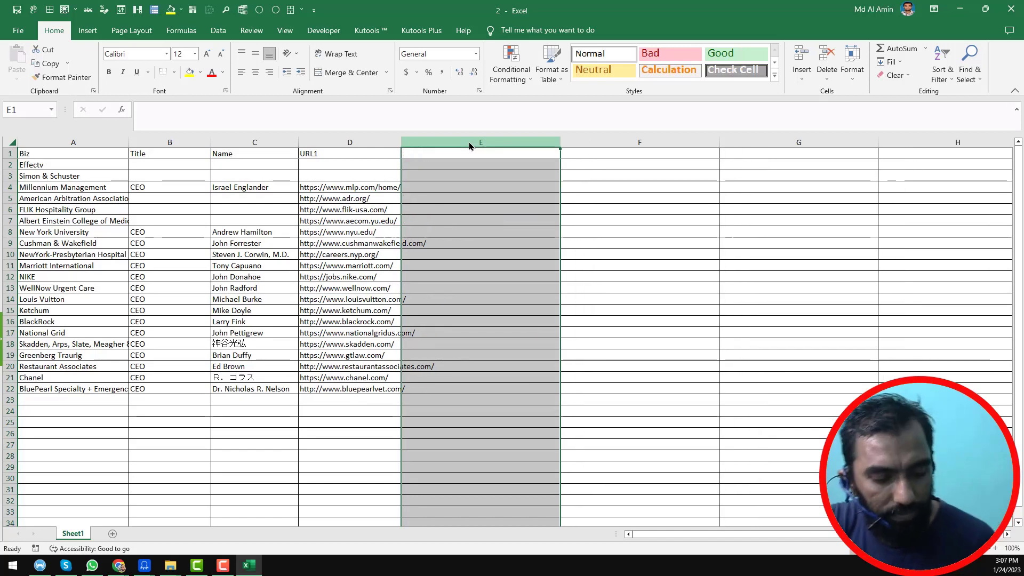
# Step: Widen the Name and URL1 columns so that every entry fits inside its own column
pyautogui.click(465, 220)
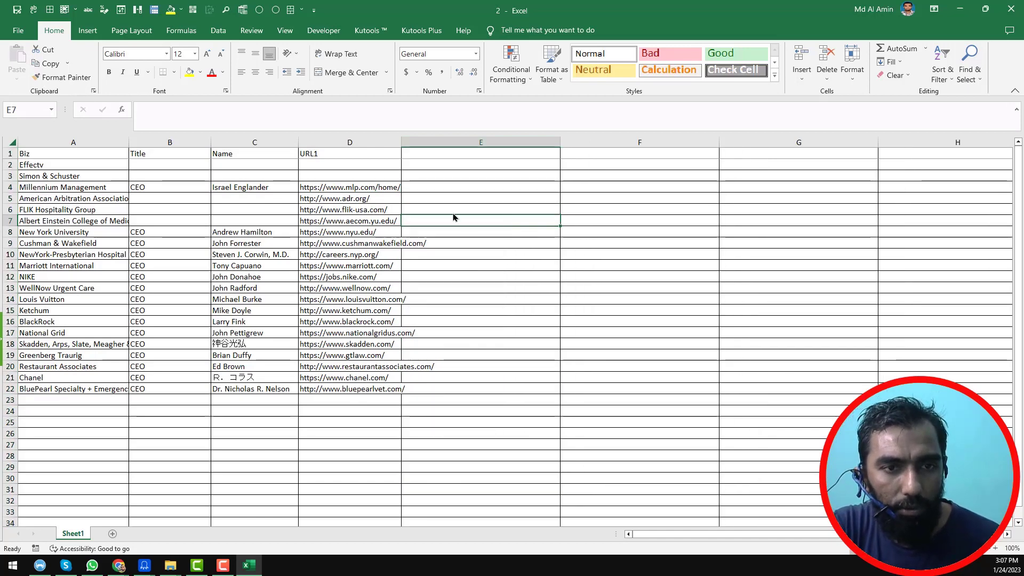
pyautogui.click(379, 191)
pyautogui.click(430, 194)
pyautogui.moveTo(402, 143); pyautogui.dragTo(429, 146)
pyautogui.click(408, 195)
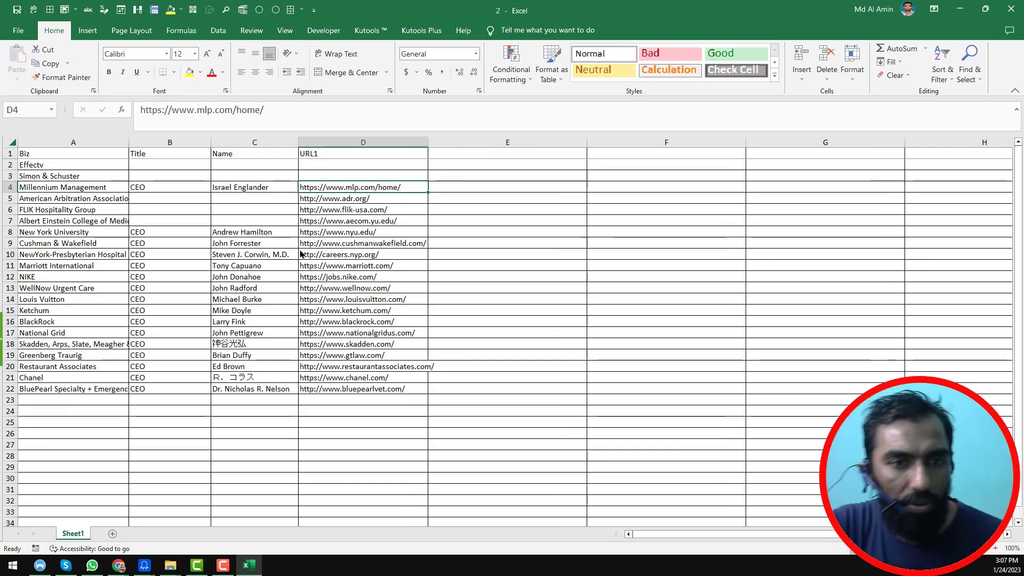
pyautogui.click(279, 256)
pyautogui.moveTo(302, 148); pyautogui.dragTo(335, 147)
pyautogui.click(397, 191)
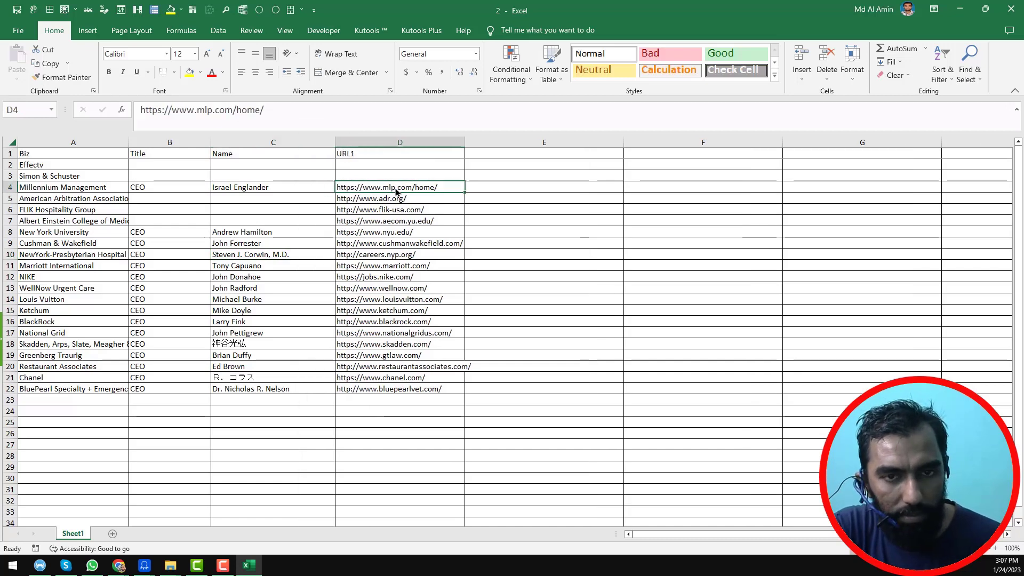
pyautogui.click(476, 189)
pyautogui.moveTo(464, 143); pyautogui.dragTo(475, 143)
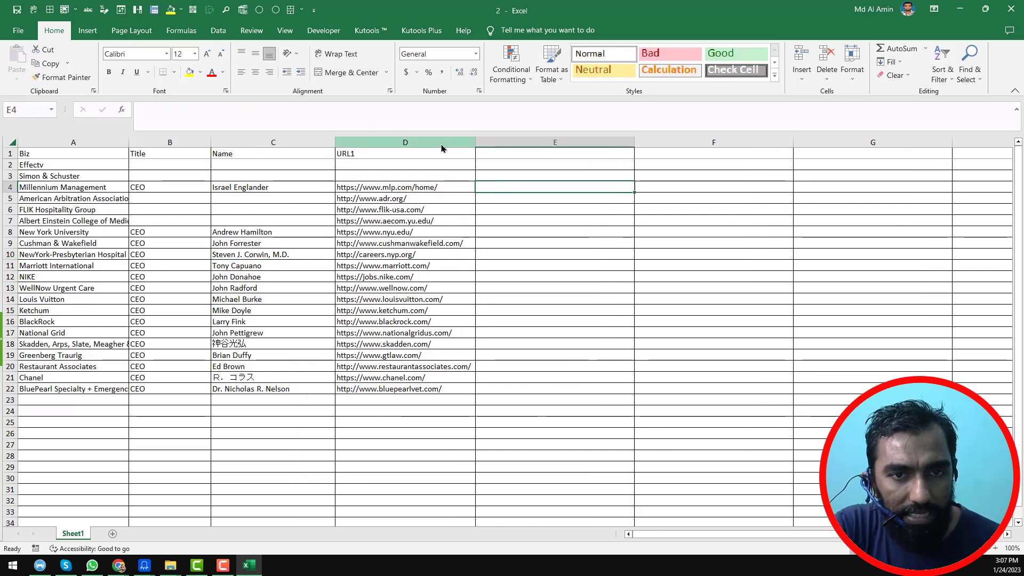
# Step: Split the URL1 column with Text to Columns, delimited by "/", and output the result starting in column E
pyautogui.click(430, 144)
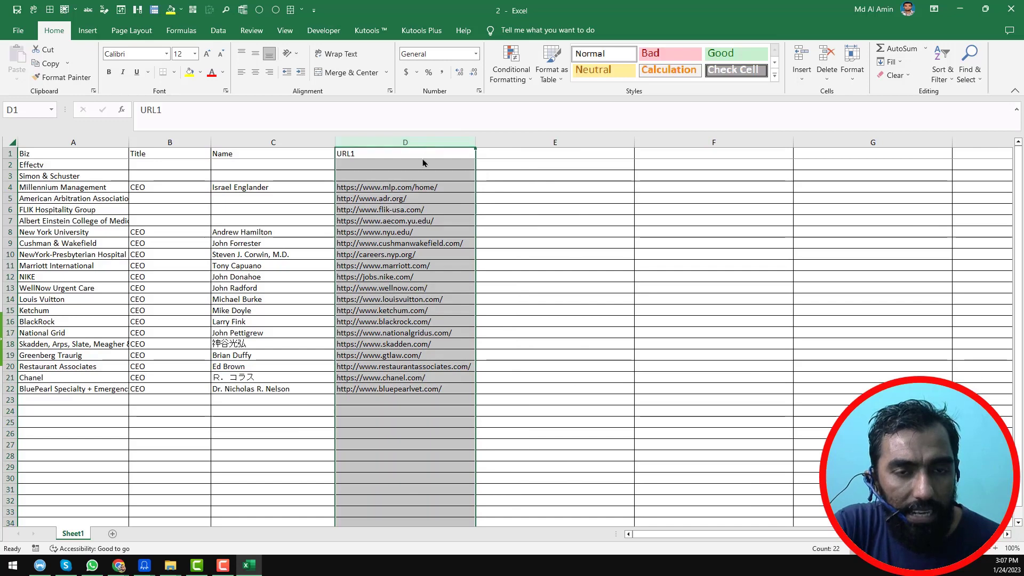
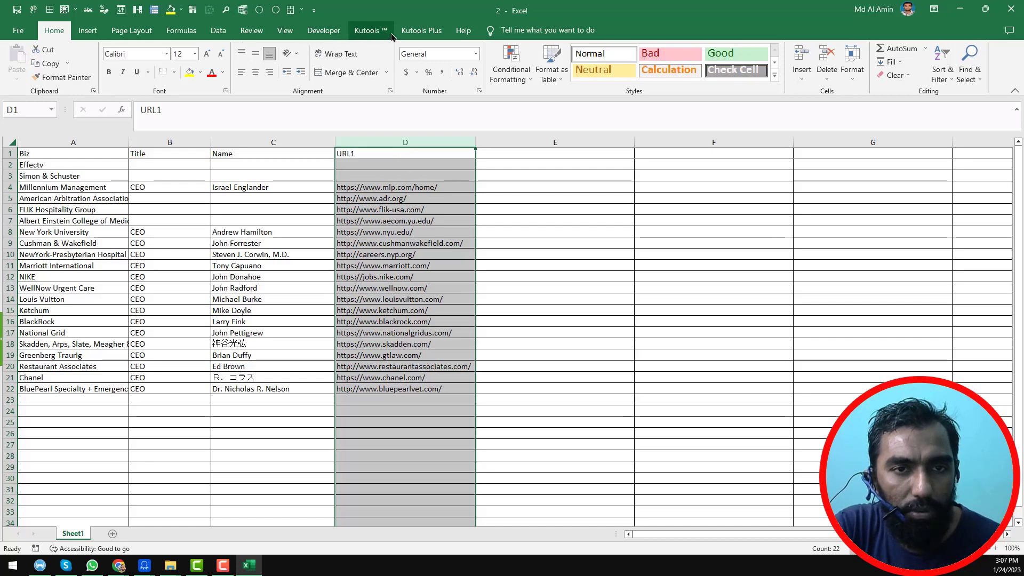
pyautogui.click(222, 33)
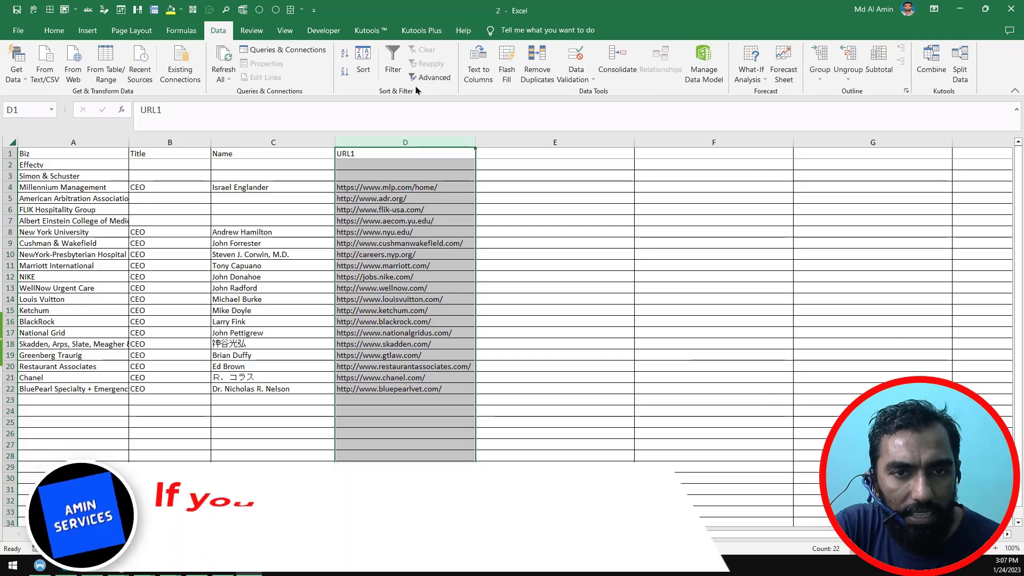
pyautogui.click(483, 75)
pyautogui.moveTo(258, 160); pyautogui.dragTo(718, 191)
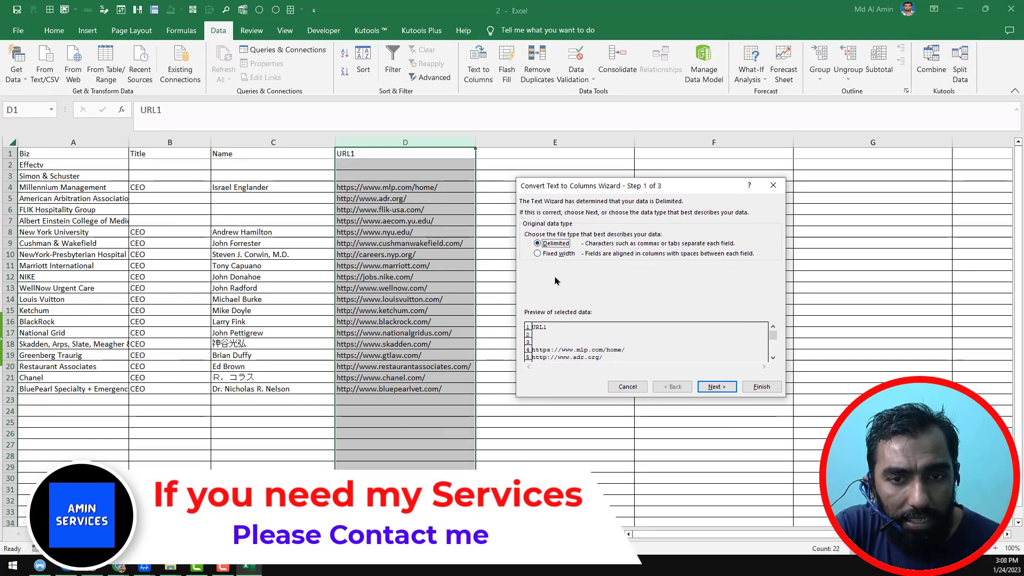
pyautogui.click(708, 391)
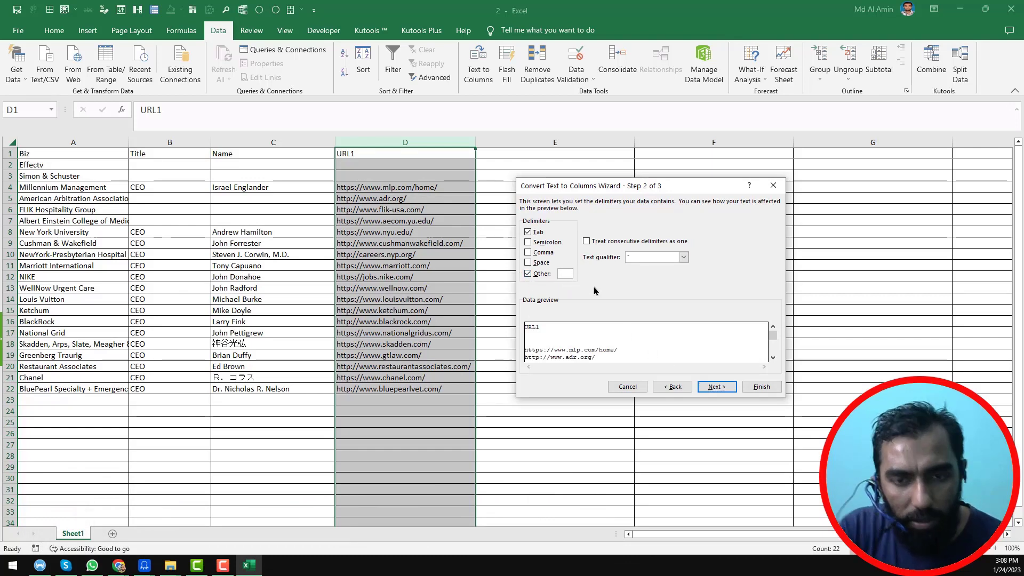
pyautogui.write('/')
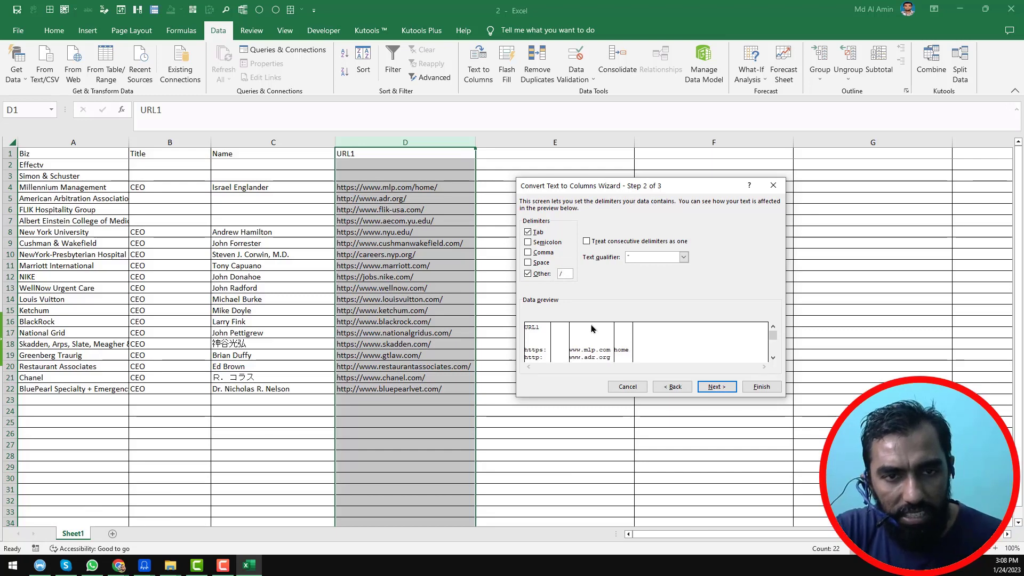
pyautogui.click(717, 388)
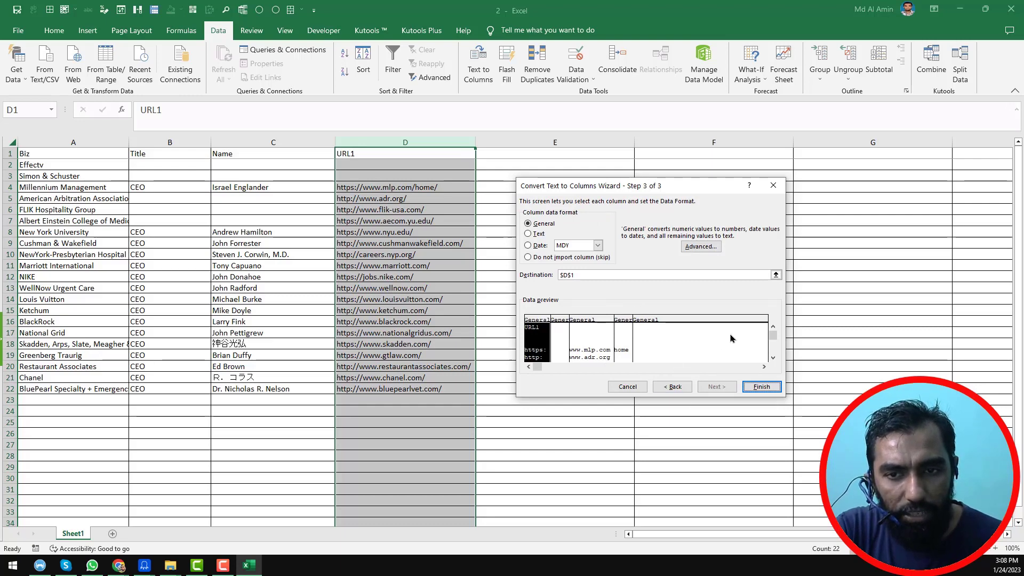
pyautogui.click(775, 275)
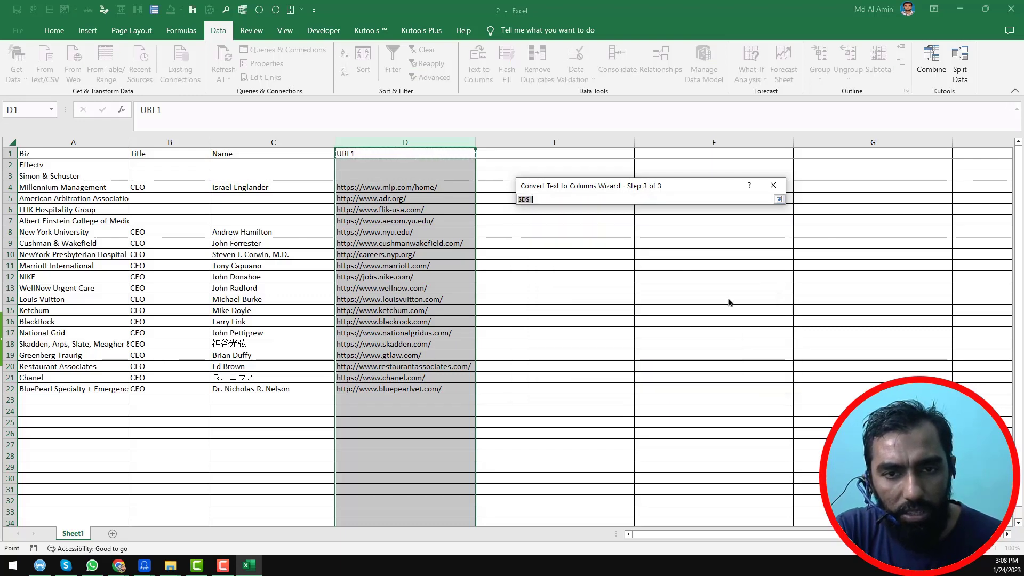
pyautogui.click(531, 149)
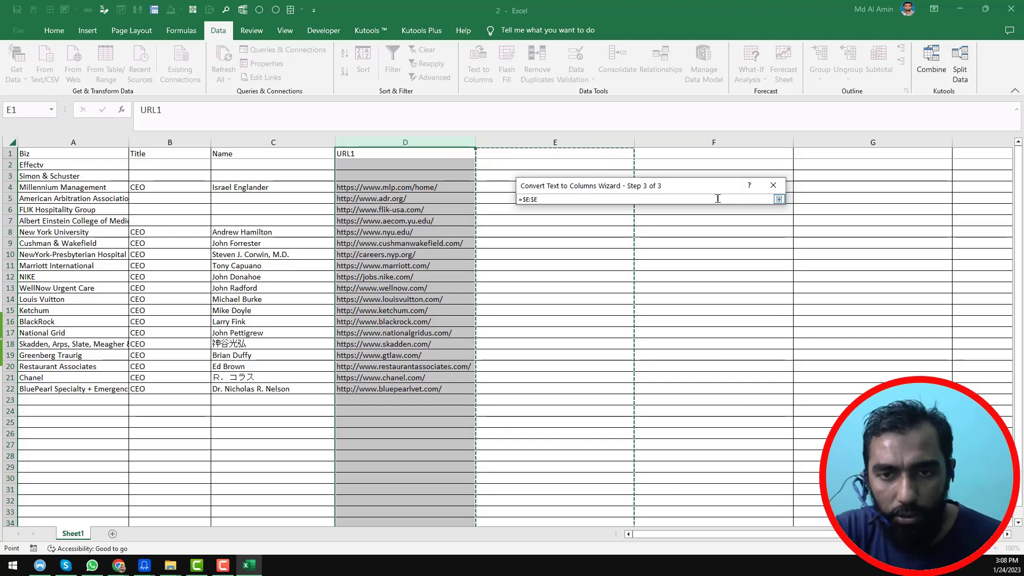
pyautogui.click(779, 199)
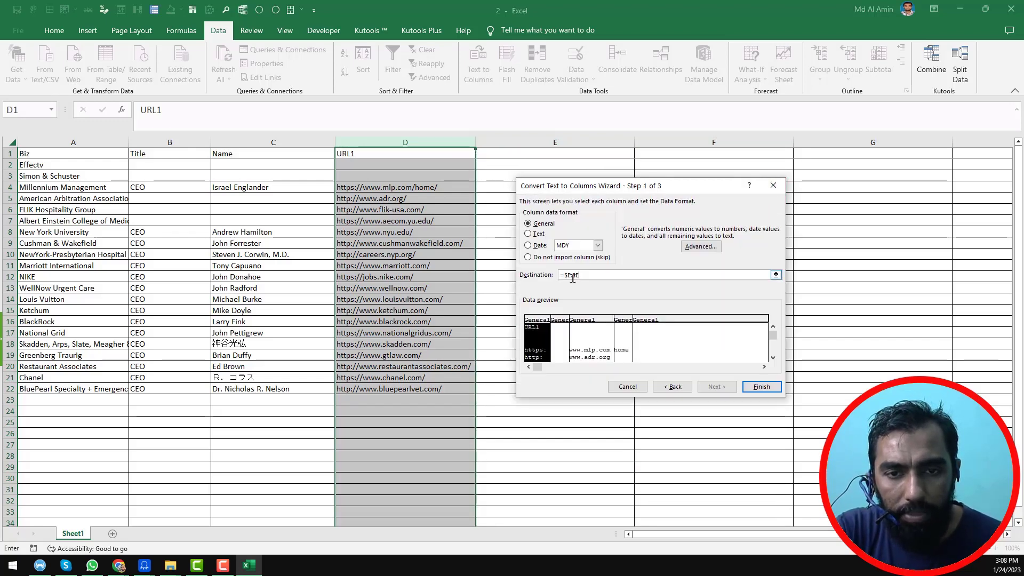
pyautogui.click(761, 388)
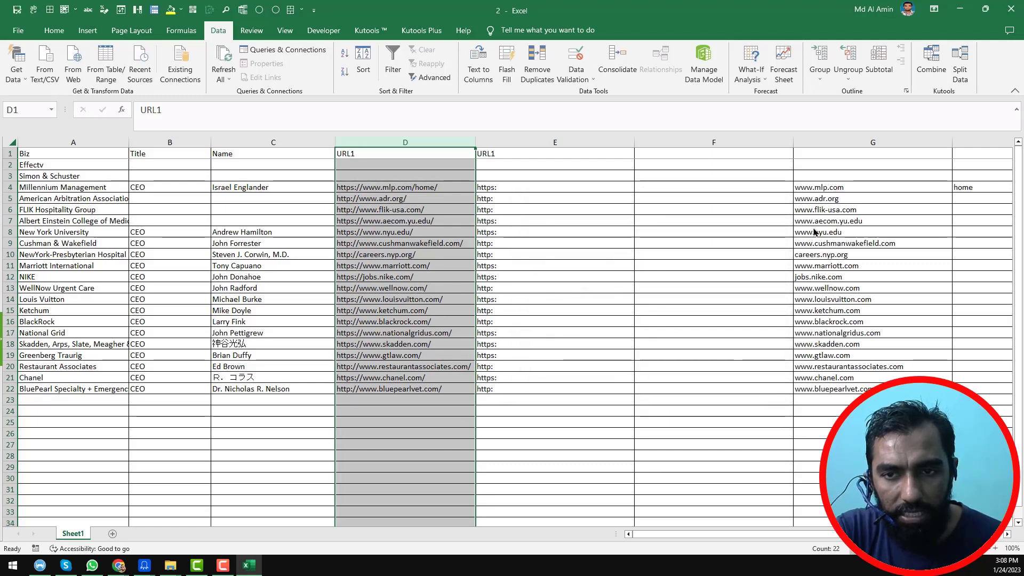
# Step: Delete the protocol, empty and path columns produced by the split, leaving only the website domain column
pyautogui.click(847, 191)
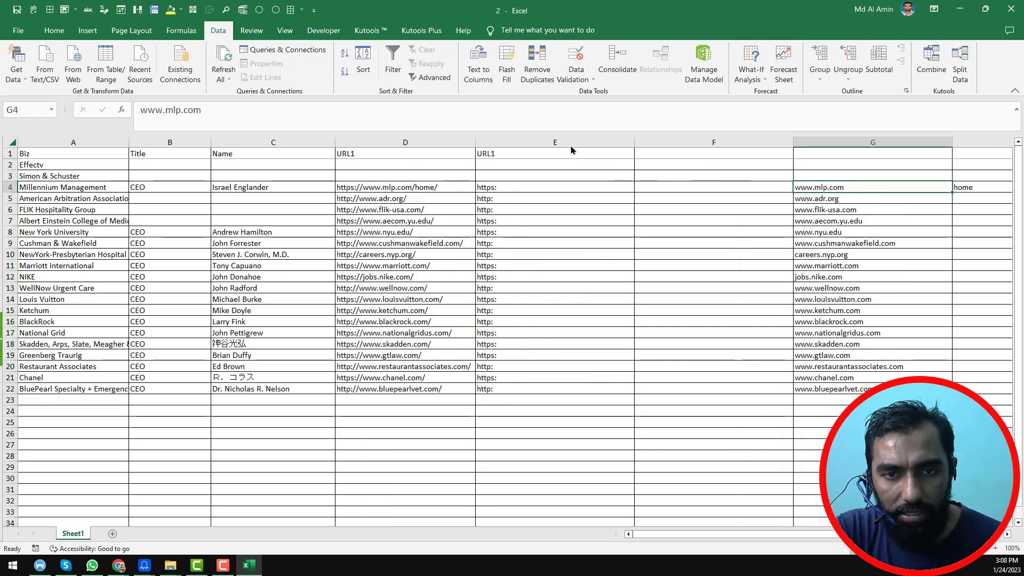
pyautogui.click(547, 142)
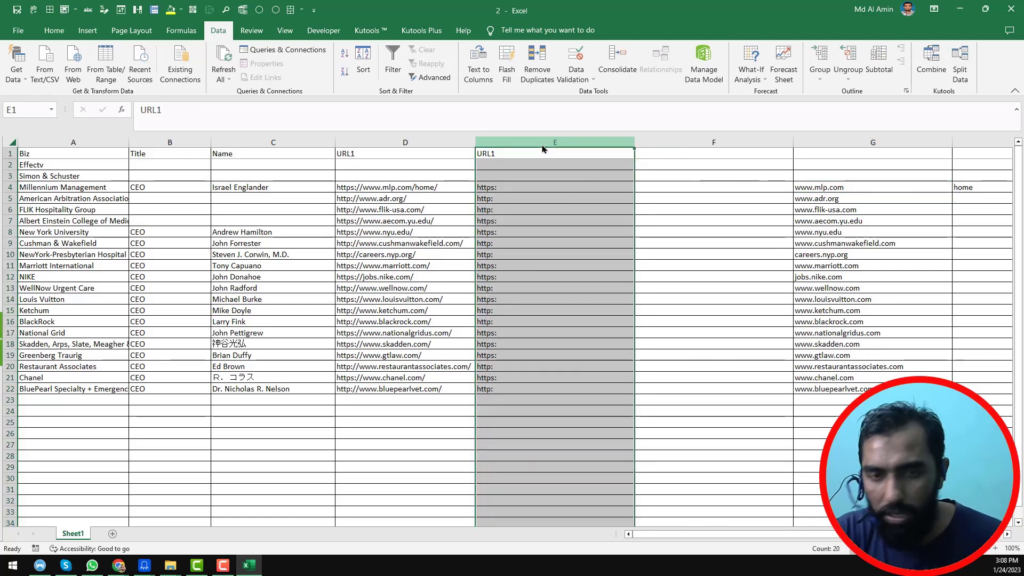
pyautogui.hotkey('ctrl', '-')
pyautogui.hotkey('ctrl', '-')
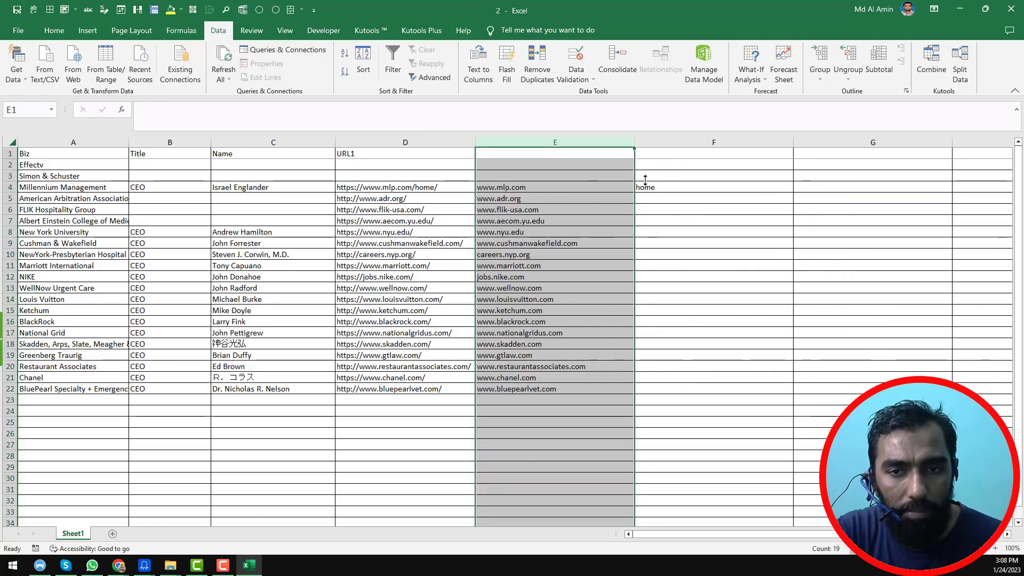
pyautogui.click(678, 143)
pyautogui.hotkey('ctrl', '-')
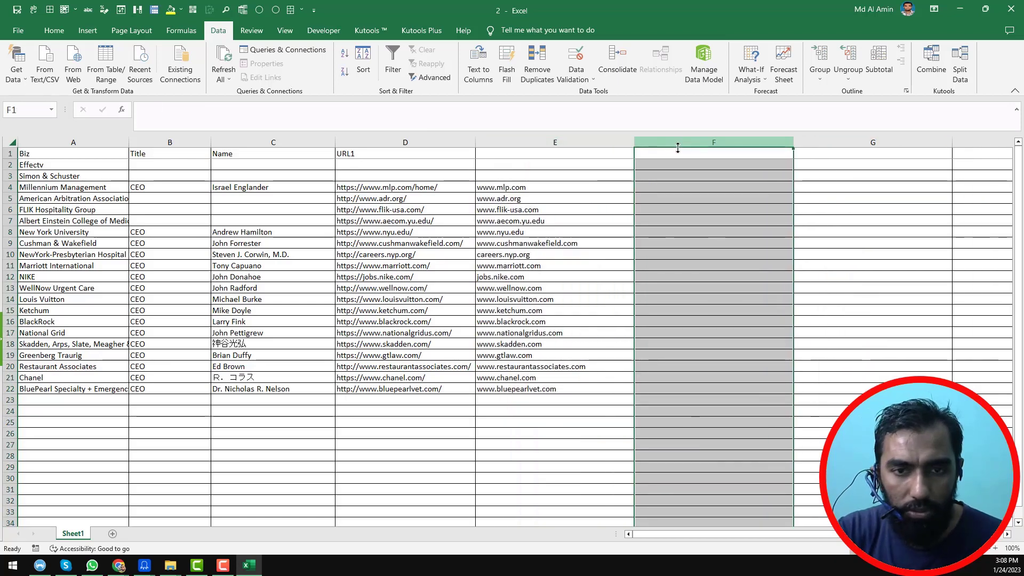
# Step: Enter "Domain" as the header of the extracted website column in cell E1
pyautogui.click(540, 183)
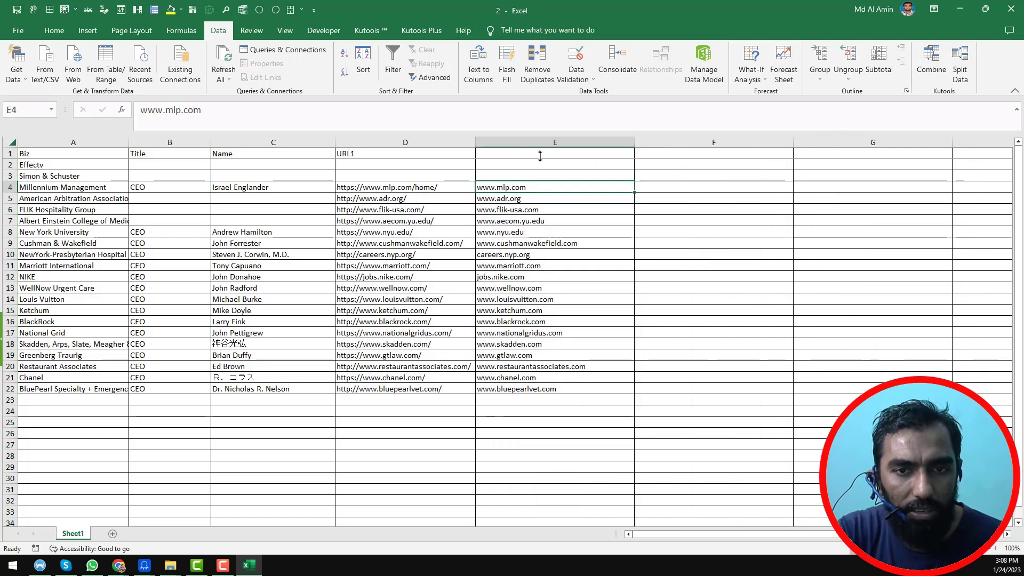
pyautogui.click(540, 156)
pyautogui.write('Domain')
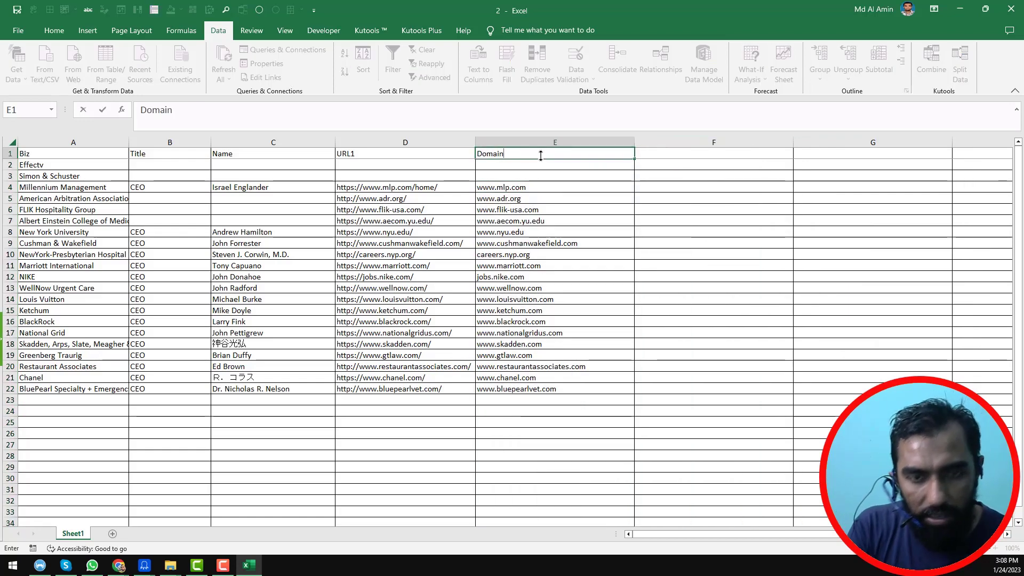
pyautogui.press('Return')
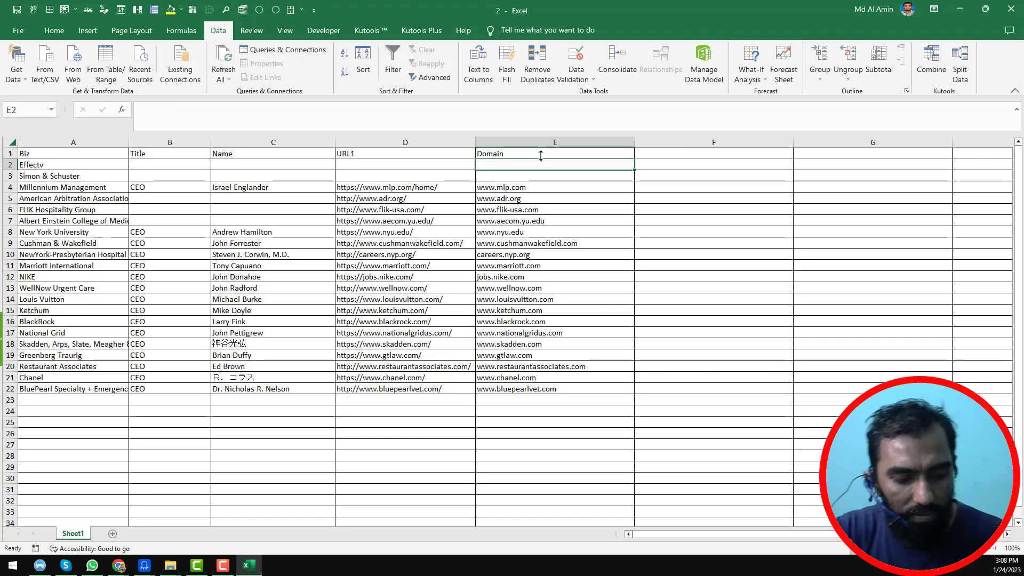
pyautogui.click(538, 189)
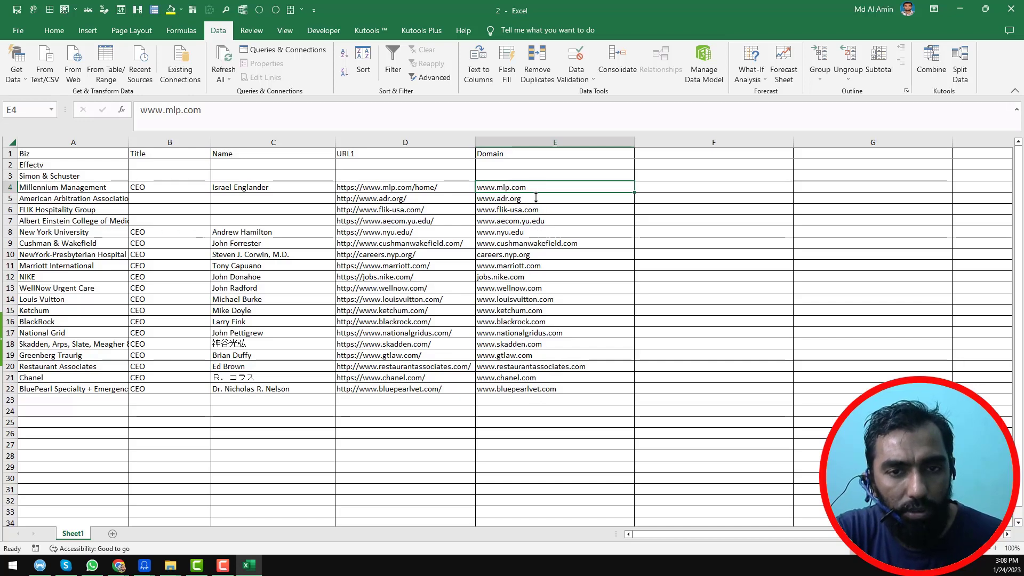
# Step: Copy the whole Domain column into the empty column F beside it
pyautogui.click(539, 144)
pyautogui.hotkey('ctrl', 'c')
pyautogui.click(670, 142)
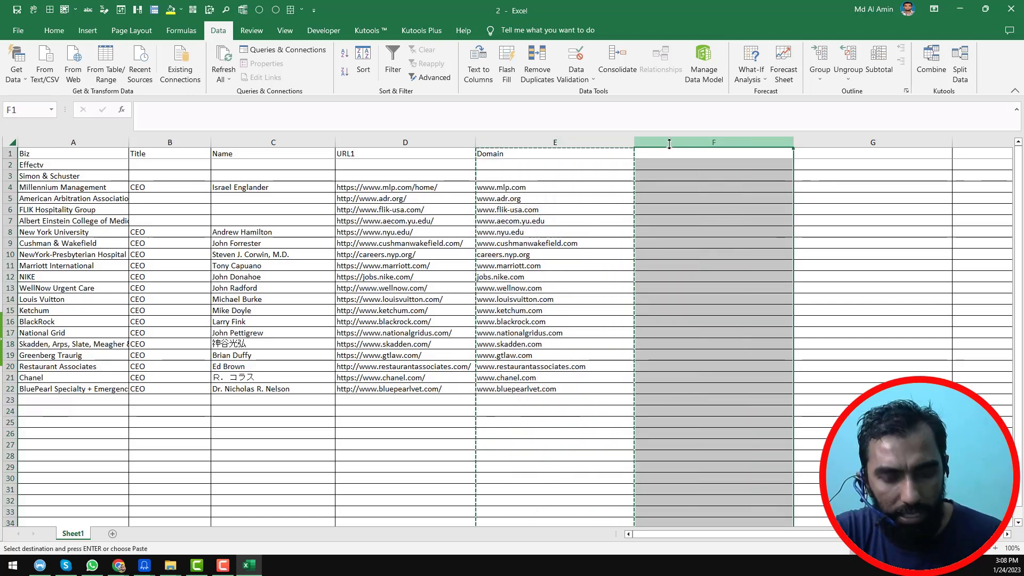
pyautogui.hotkey('ctrl', 'v')
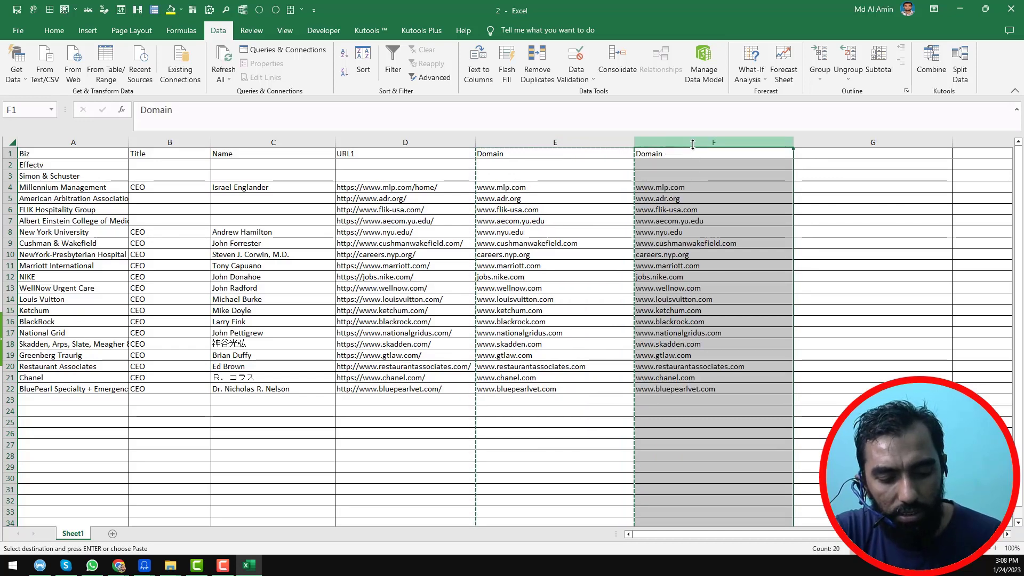
pyautogui.hotkey('ctrl', 'h')
pyautogui.moveTo(660, 263); pyautogui.dragTo(473, 263)
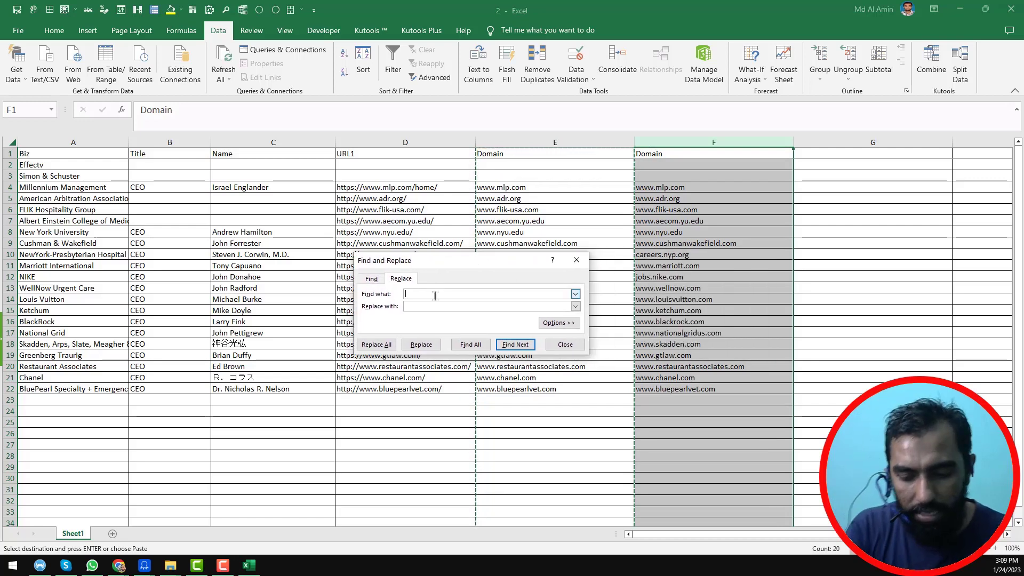
pyautogui.write('www.')
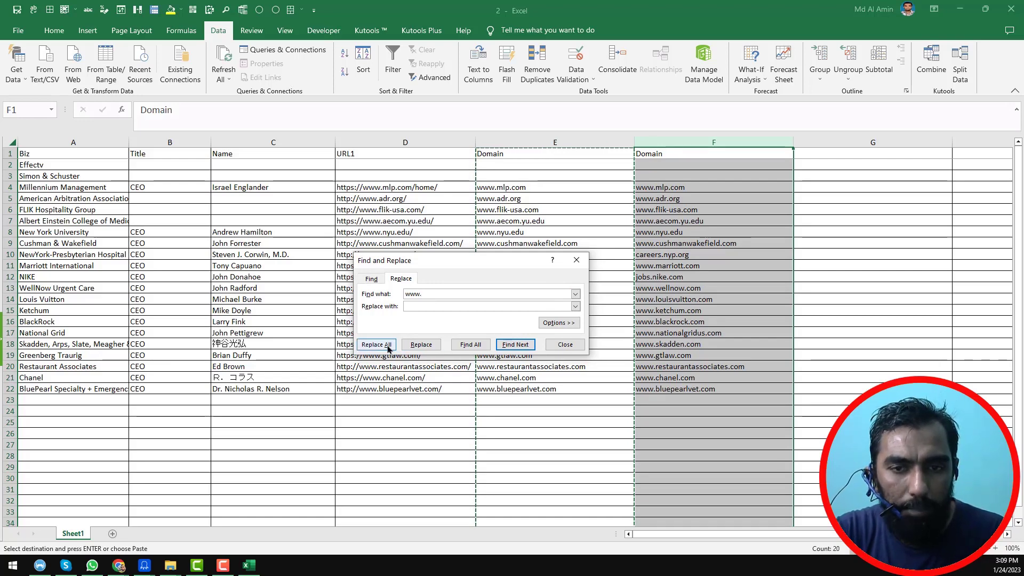
pyautogui.click(388, 345)
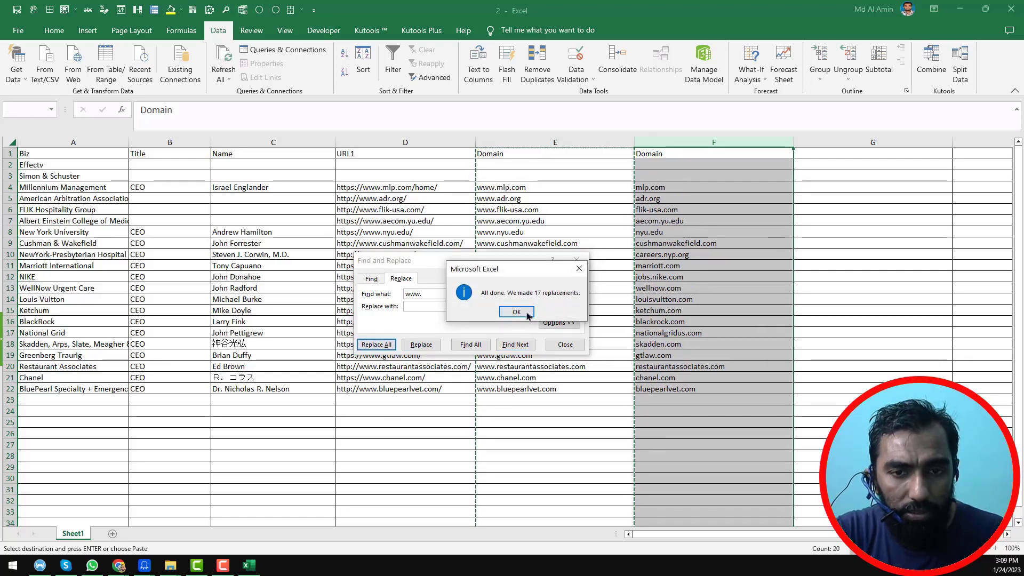
pyautogui.click(530, 315)
pyautogui.click(573, 348)
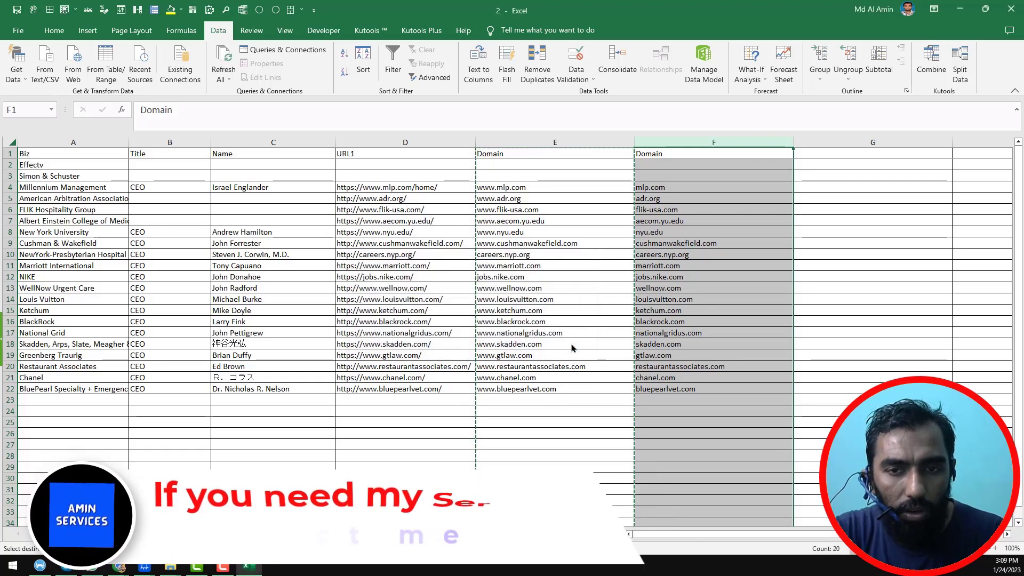
pyautogui.click(673, 191)
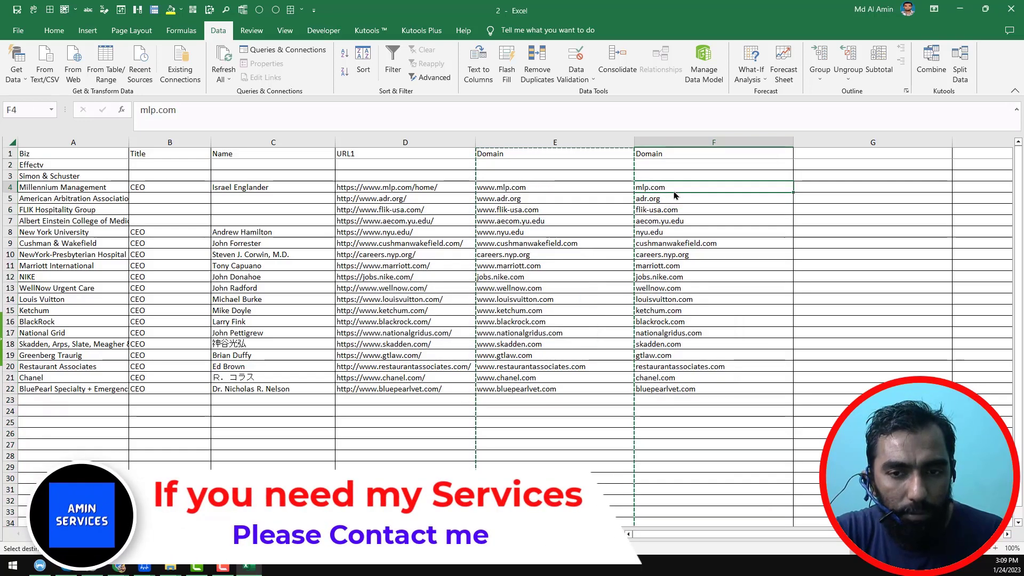
pyautogui.click(698, 393)
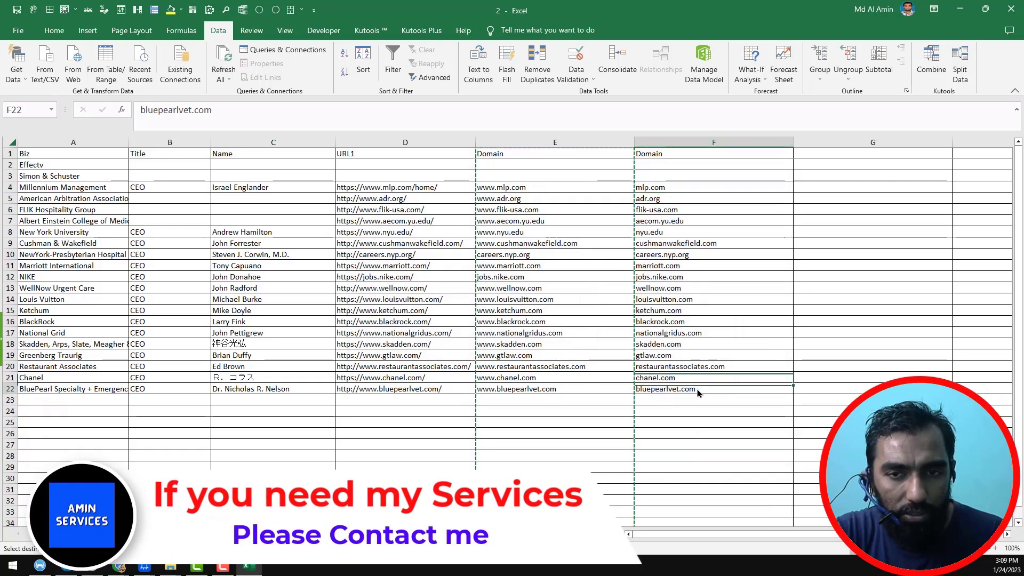
pyautogui.click(674, 156)
pyautogui.click(675, 191)
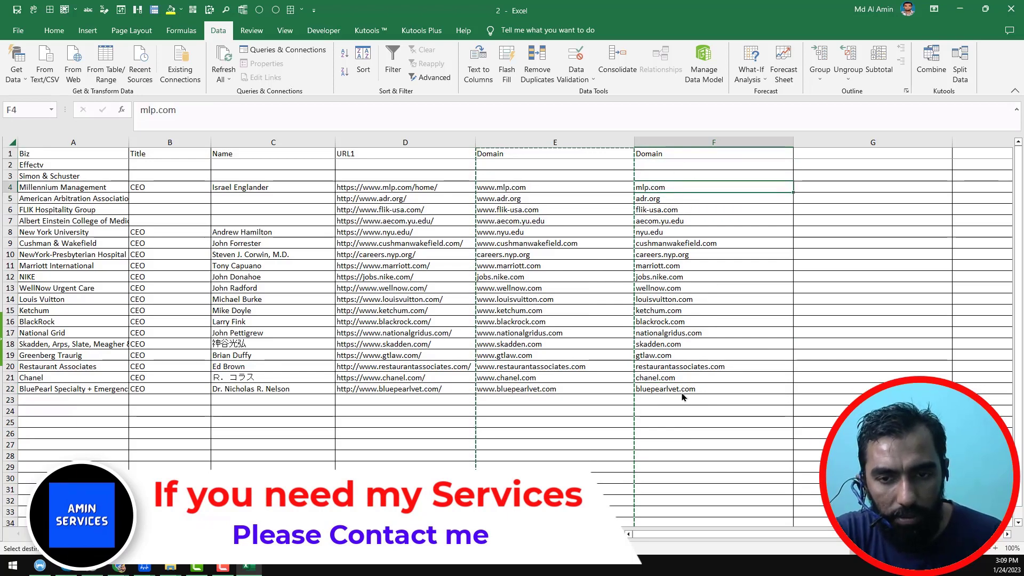
pyautogui.keyDown('shift'); pyautogui.click(669, 393); pyautogui.keyUp('shift')
pyautogui.click(695, 277)
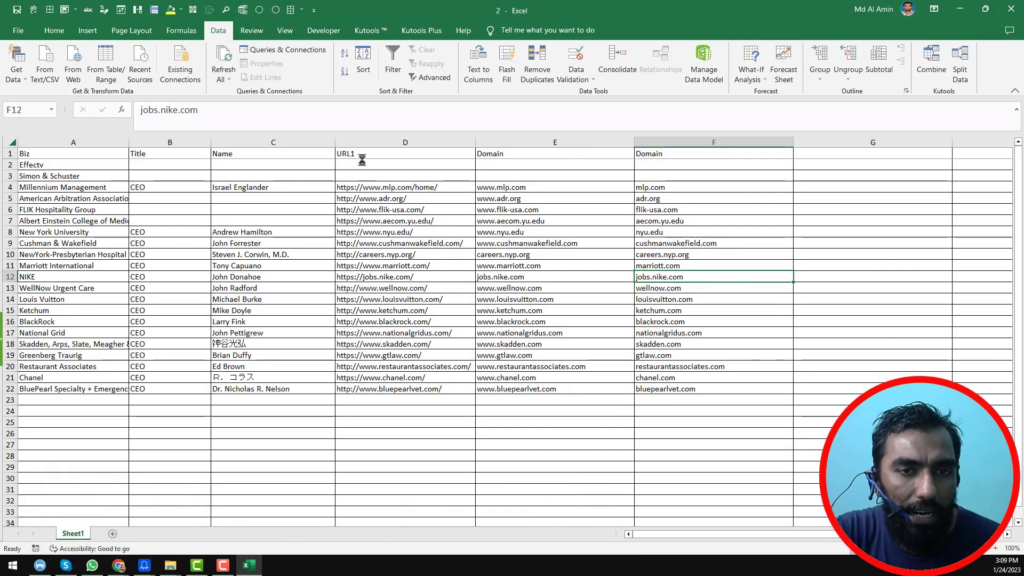
# Step: Insert four blank columns between the Name and URL1 columns
pyautogui.click(361, 142)
pyautogui.hotkey('ctrl', 'shift', '+')
pyautogui.hotkey('ctrl', 'shift', '+')
pyautogui.hotkey('ctrl', 'shift', '+')
pyautogui.hotkey('ctrl', 'shift', '+')
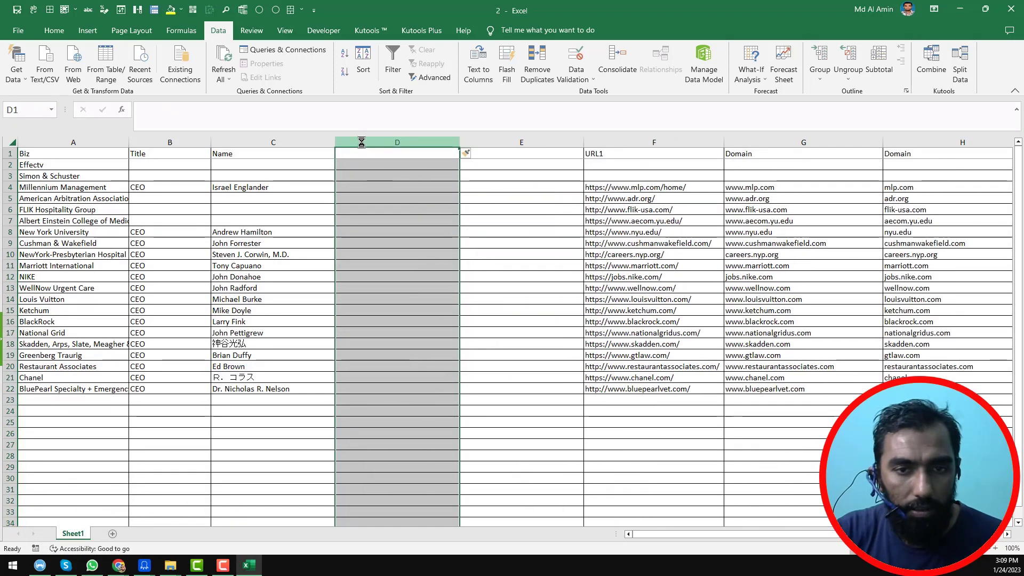
pyautogui.click(291, 187)
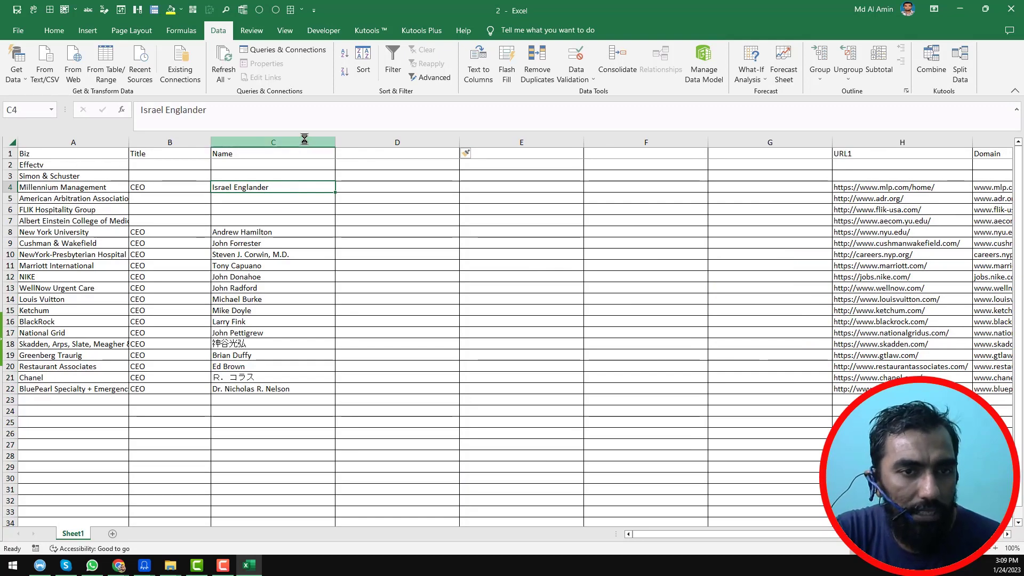
# Step: Remove leading and trailing spaces from the whole Name column with the Kutools Remove Spaces tool
pyautogui.click(284, 140)
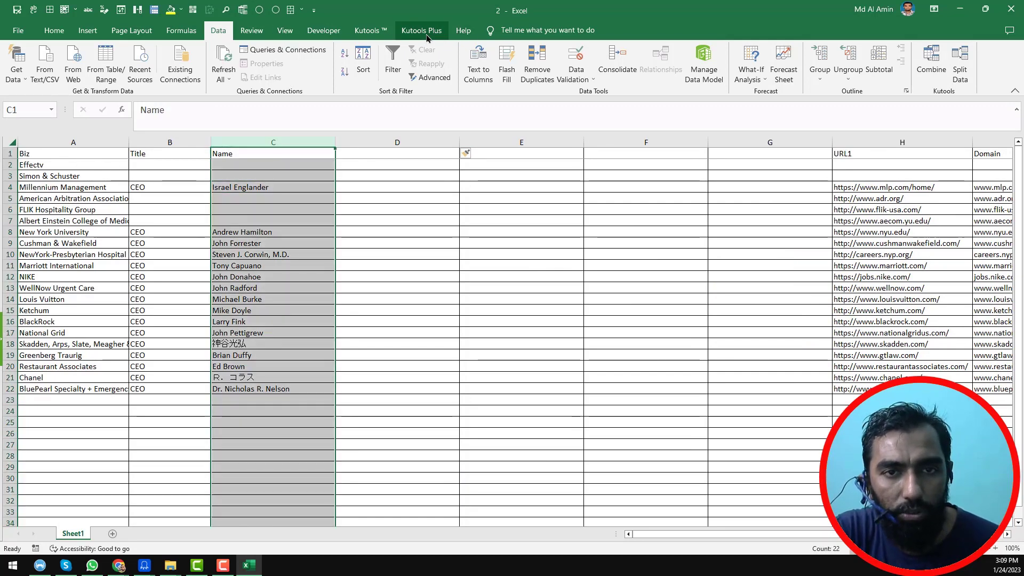
pyautogui.click(377, 33)
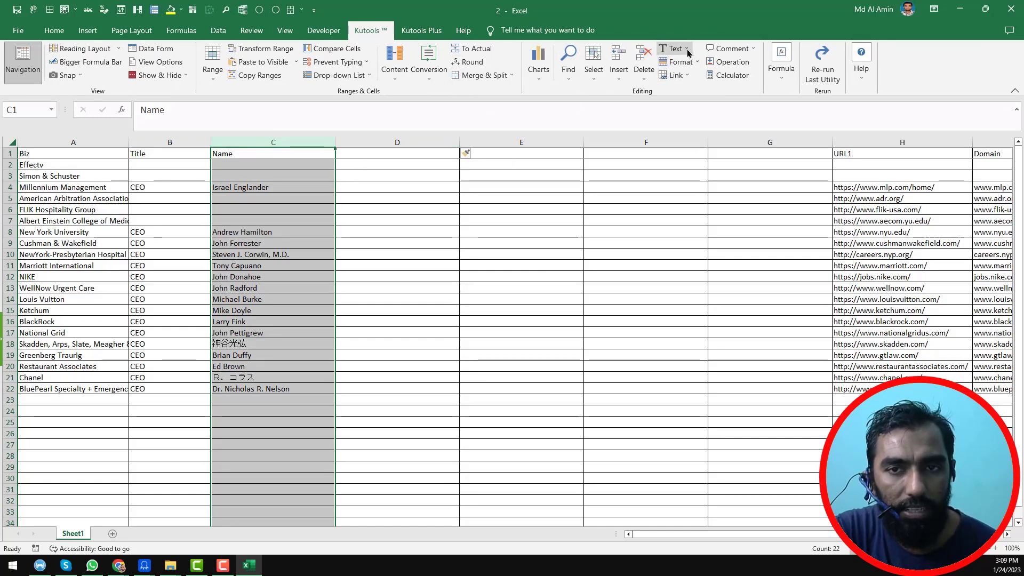
pyautogui.click(687, 52)
pyautogui.click(705, 111)
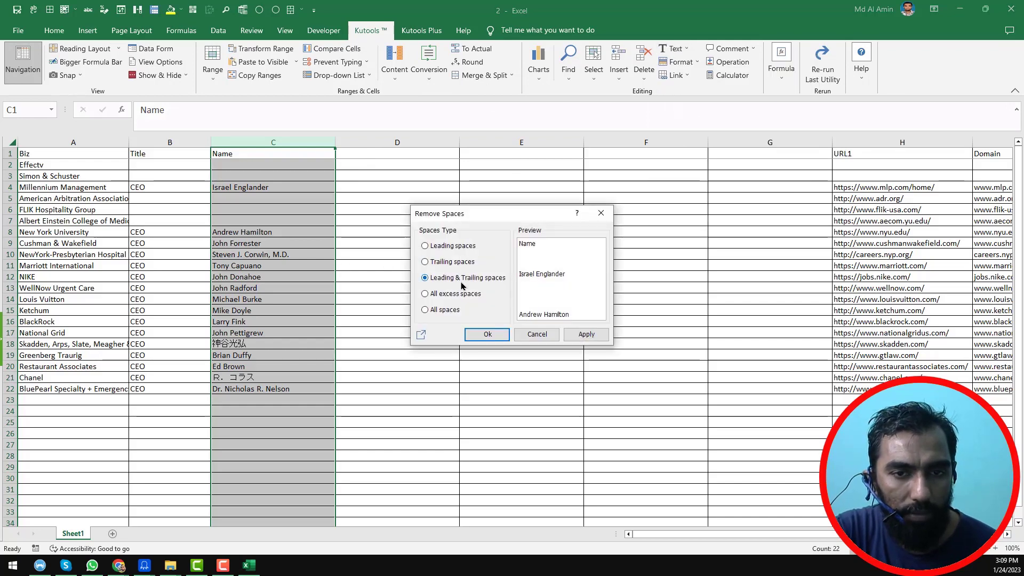
pyautogui.click(487, 335)
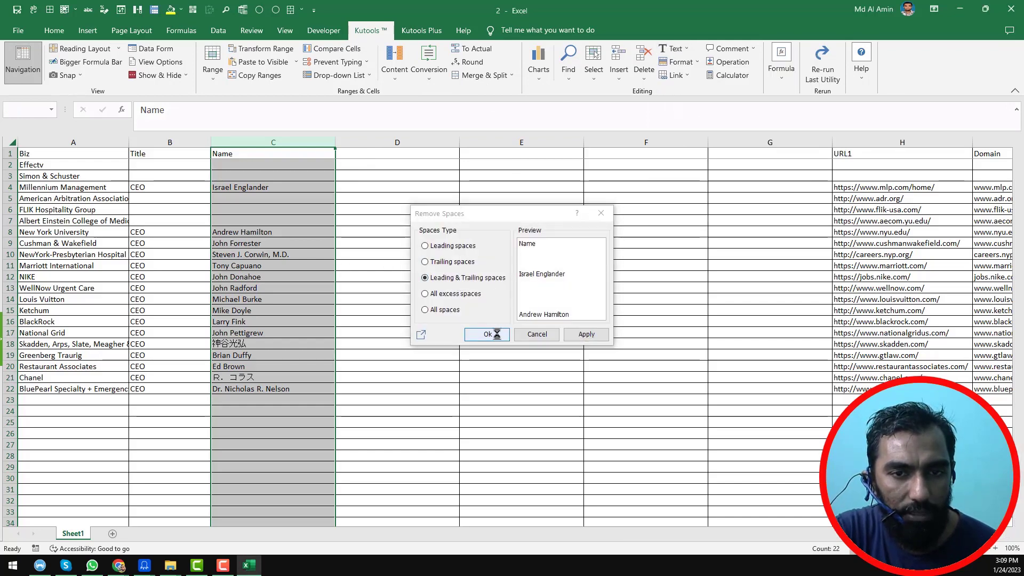
pyautogui.click(256, 235)
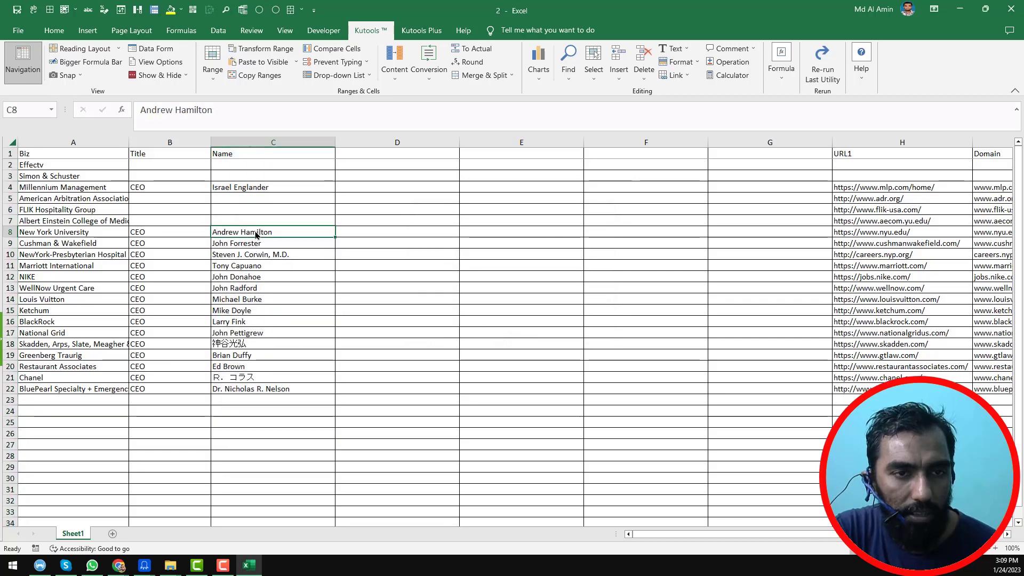
# Step: Sort the whole table by the Name column on cell values from A to Z, treating the first row as headers
pyautogui.click(12, 144)
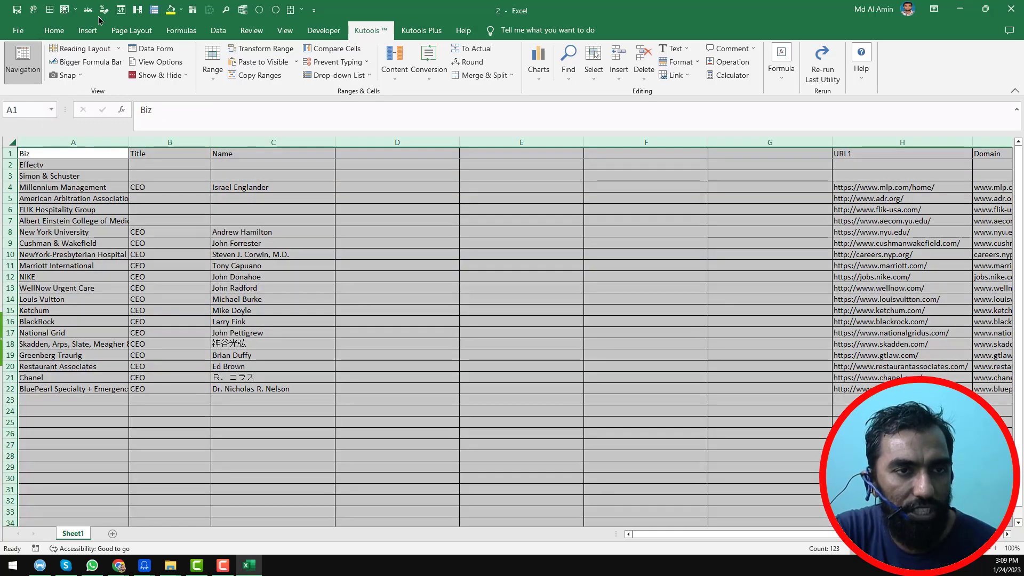
pyautogui.click(121, 10)
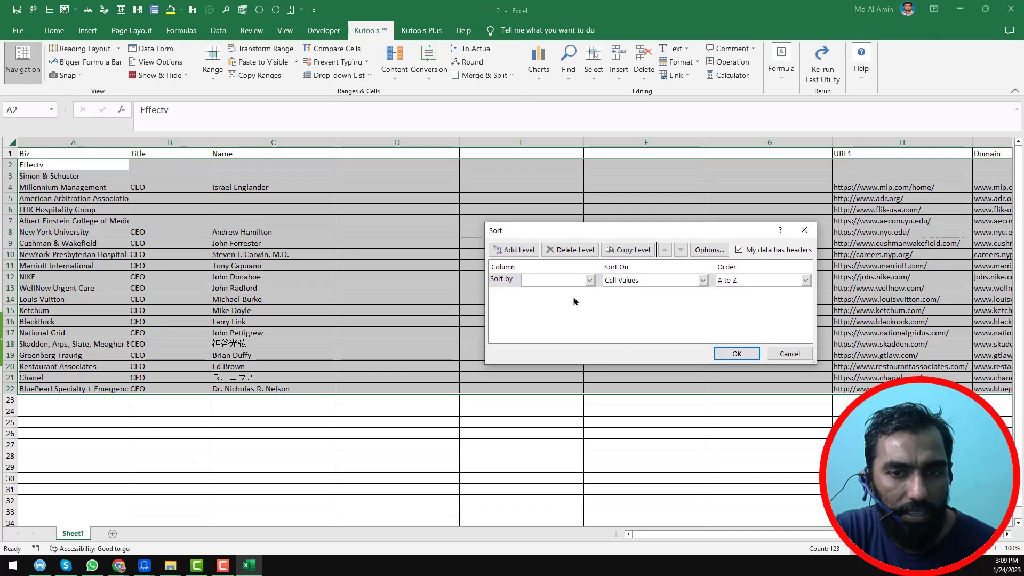
pyautogui.click(590, 280)
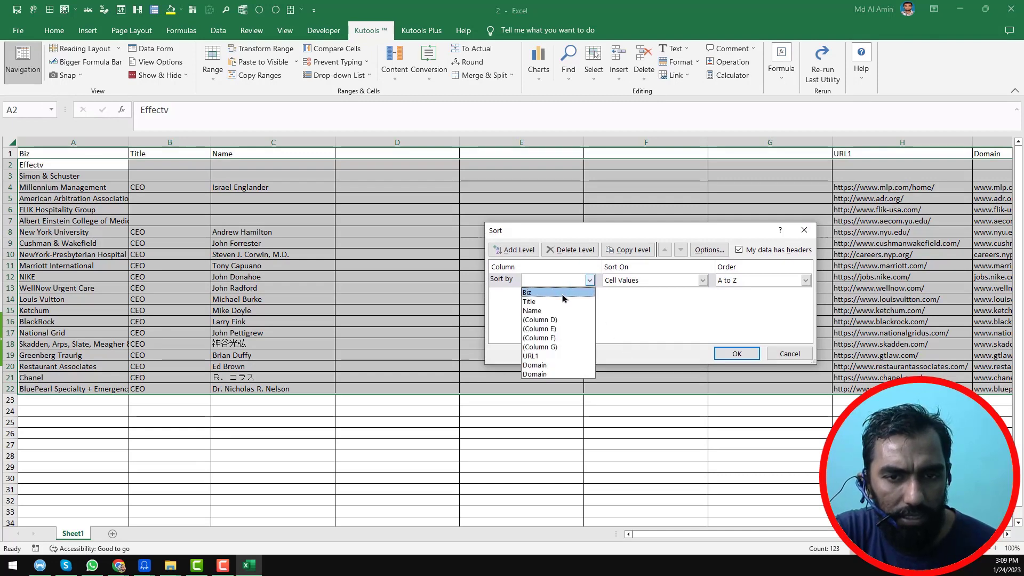
pyautogui.click(553, 310)
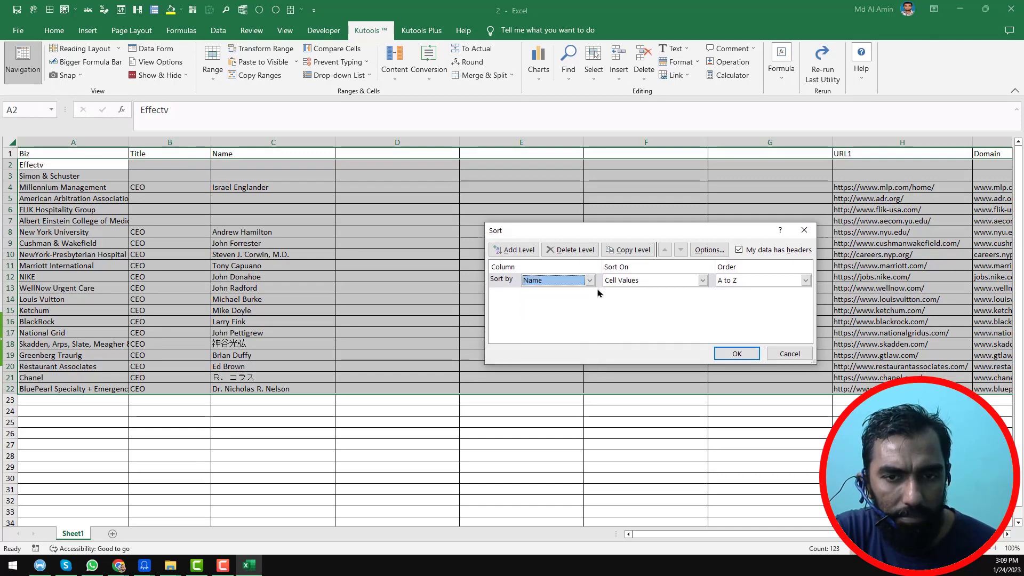
pyautogui.click(737, 354)
# Step: Remove every "Dr." from the names in C2:C17 by replacing all occurrences with nothing
pyautogui.click(295, 168)
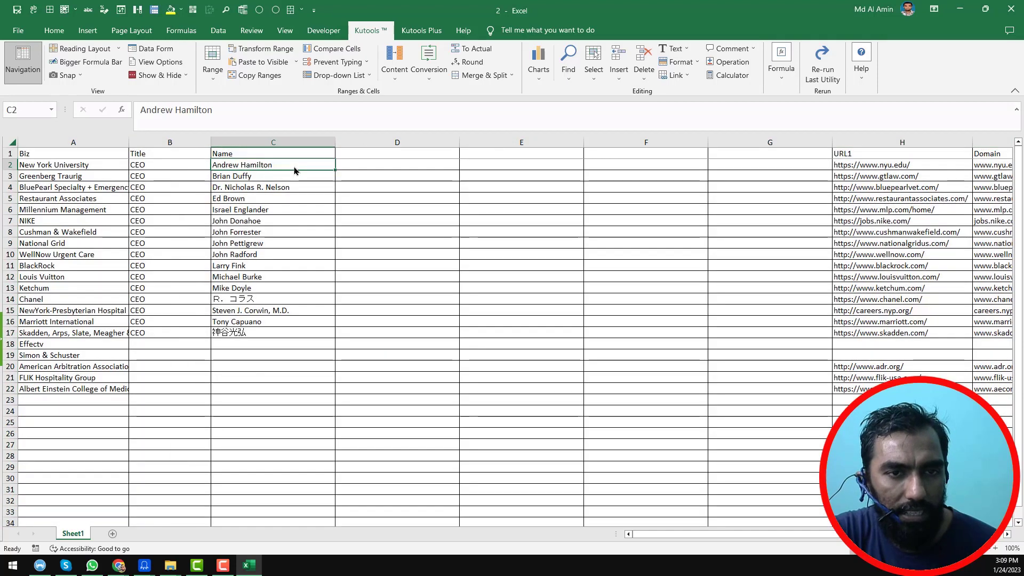
pyautogui.moveTo(294, 174); pyautogui.dragTo(307, 339)
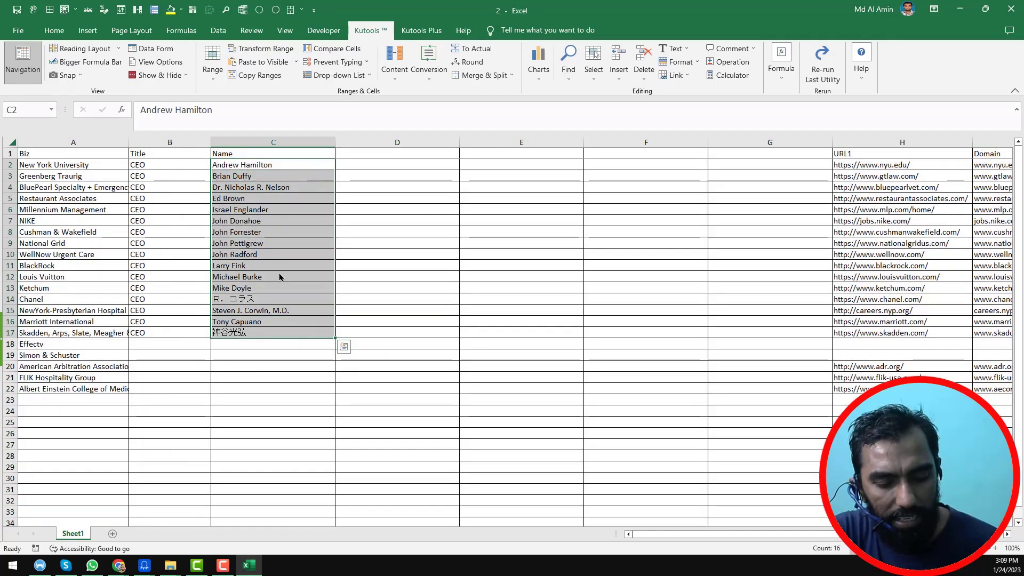
pyautogui.hotkey('ctrl', 'h')
pyautogui.moveTo(465, 276); pyautogui.dragTo(538, 290)
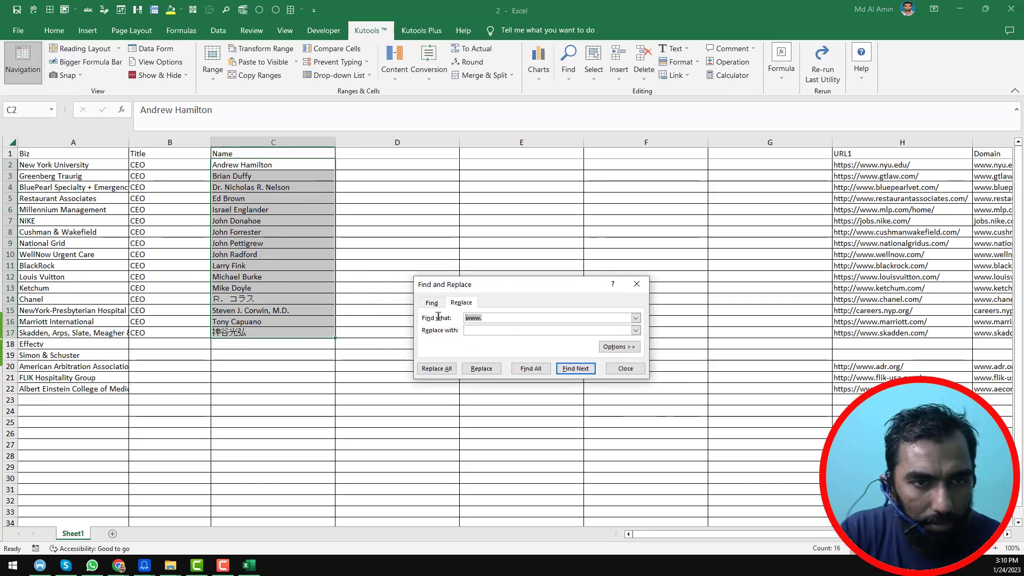
pyautogui.press('BackSpace')
pyautogui.write('Dr.')
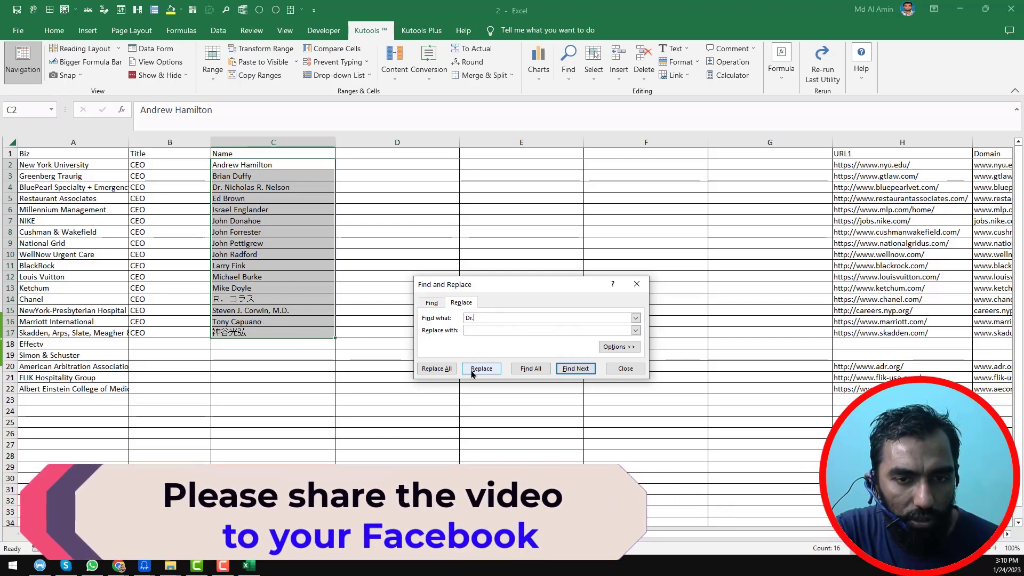
pyautogui.click(441, 369)
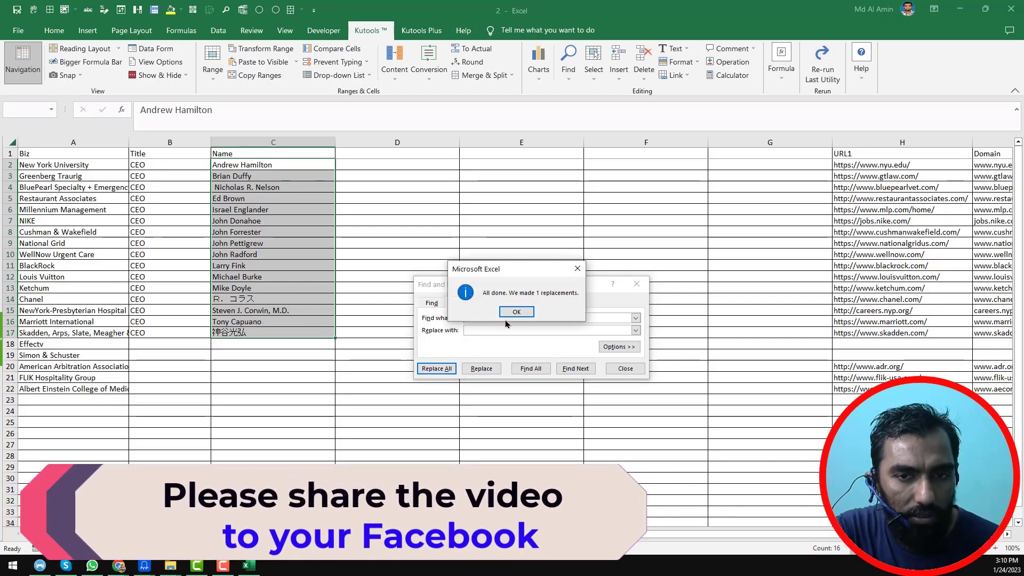
pyautogui.click(516, 312)
pyautogui.click(637, 284)
# Step: Strip the leading and trailing spaces from the names in C2:C17
pyautogui.click(259, 9)
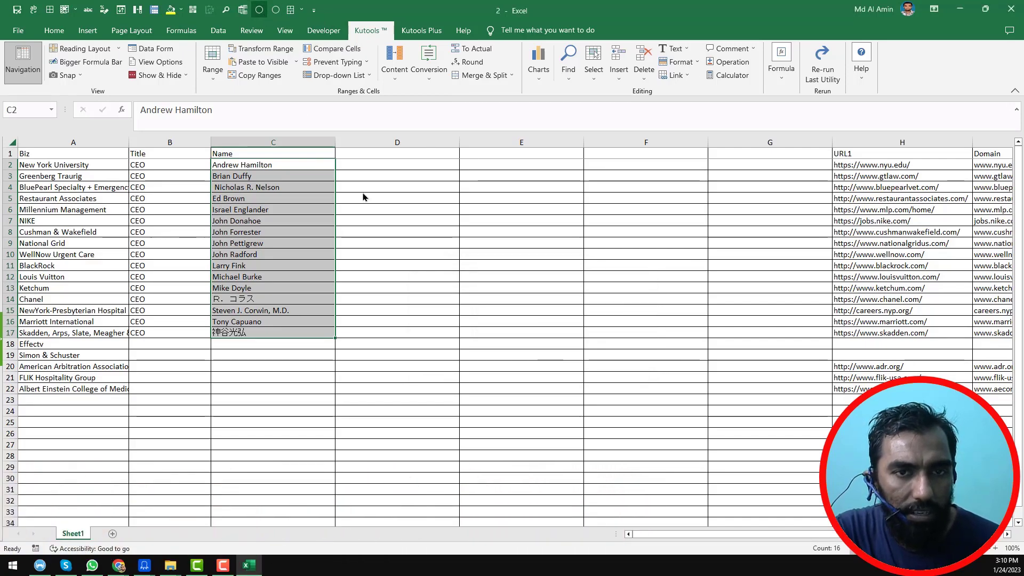
pyautogui.click(582, 183)
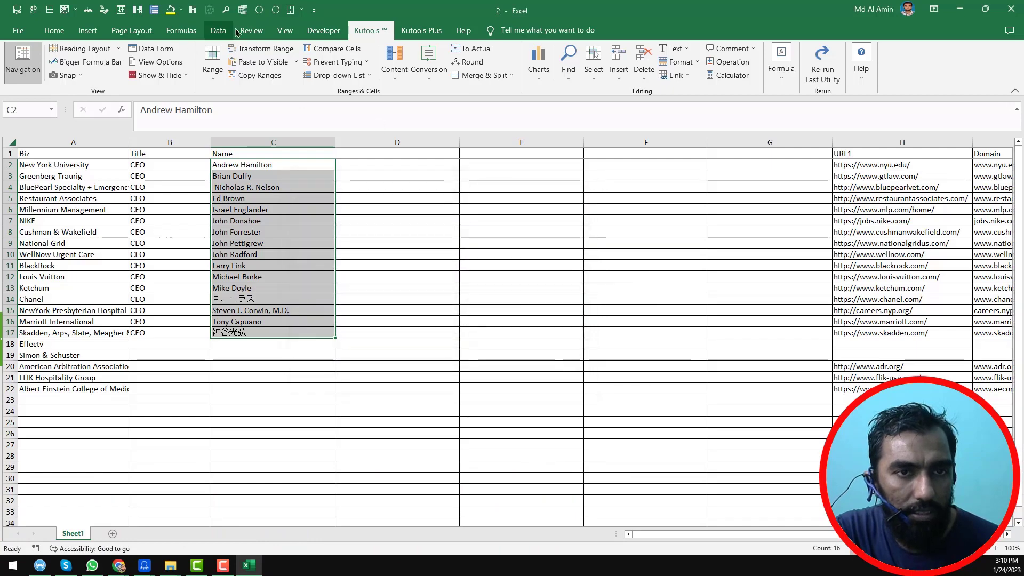
pyautogui.click(276, 10)
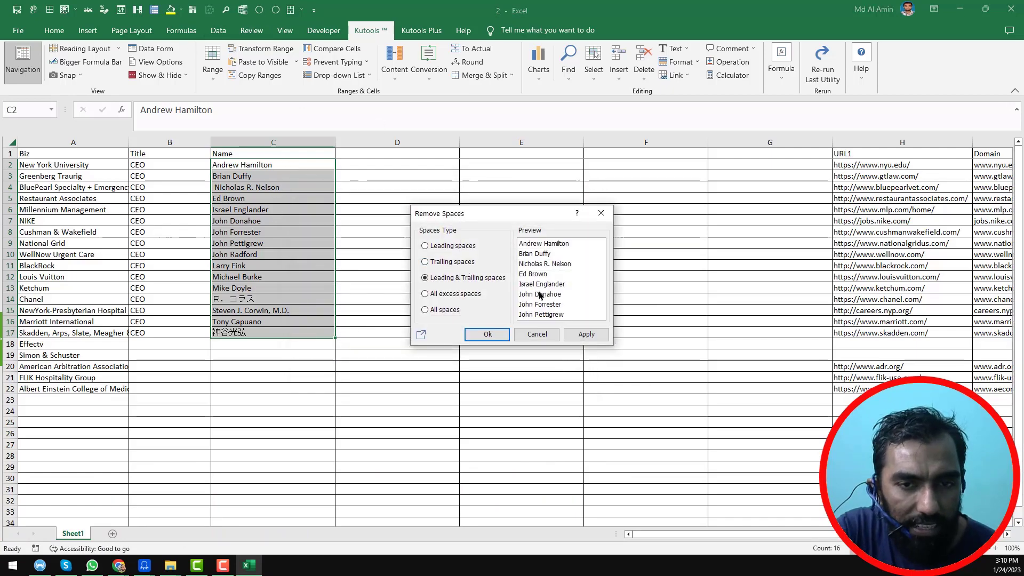
pyautogui.click(489, 334)
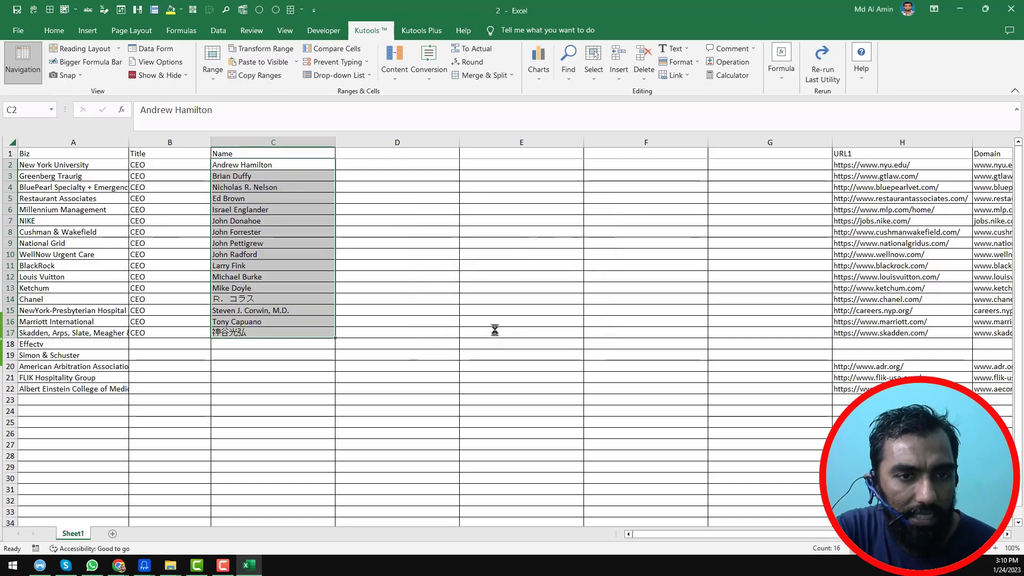
pyautogui.click(286, 186)
# Step: Split the names in C2:C17 into first, middle and last name with Kutools Split Names, placing the output from cell D2
pyautogui.moveTo(282, 165); pyautogui.dragTo(302, 338)
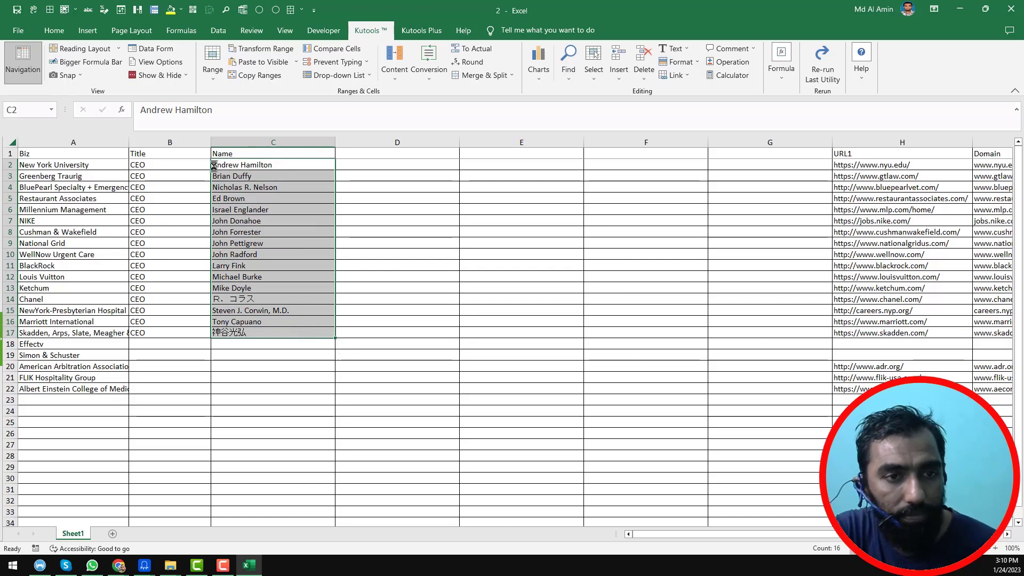
pyautogui.click(307, 165)
pyautogui.moveTo(307, 164); pyautogui.dragTo(315, 335)
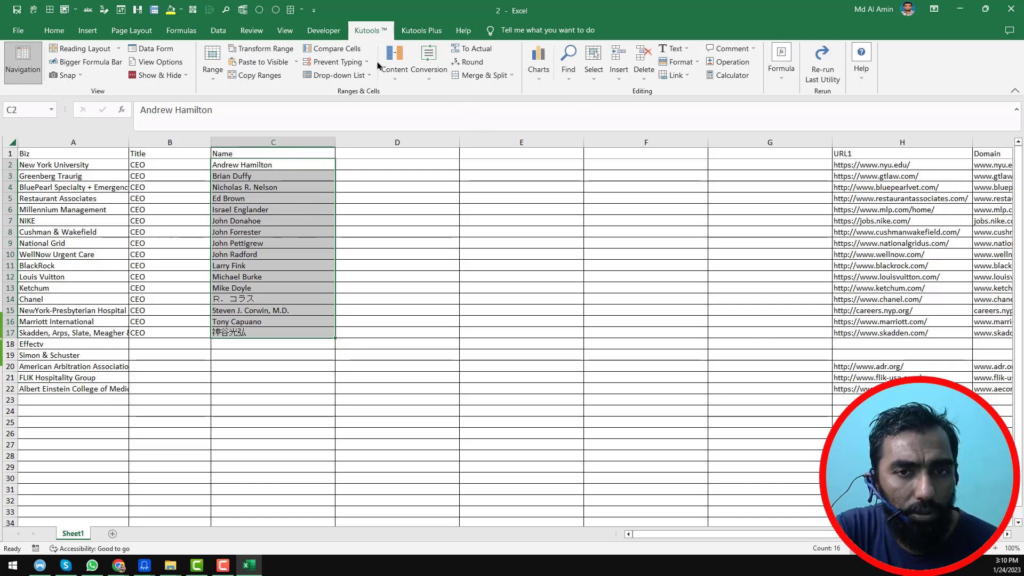
pyautogui.click(487, 78)
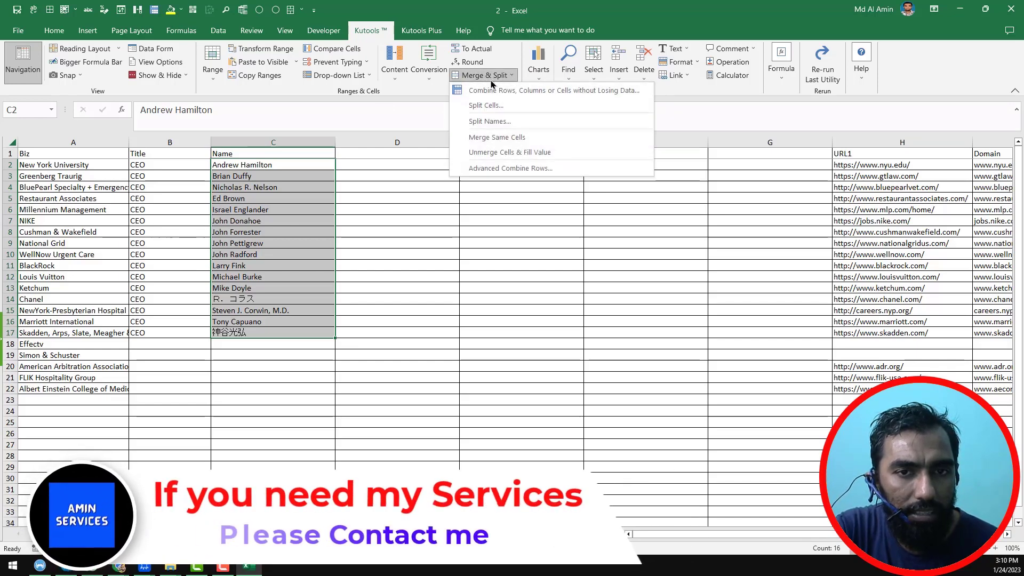
pyautogui.click(515, 124)
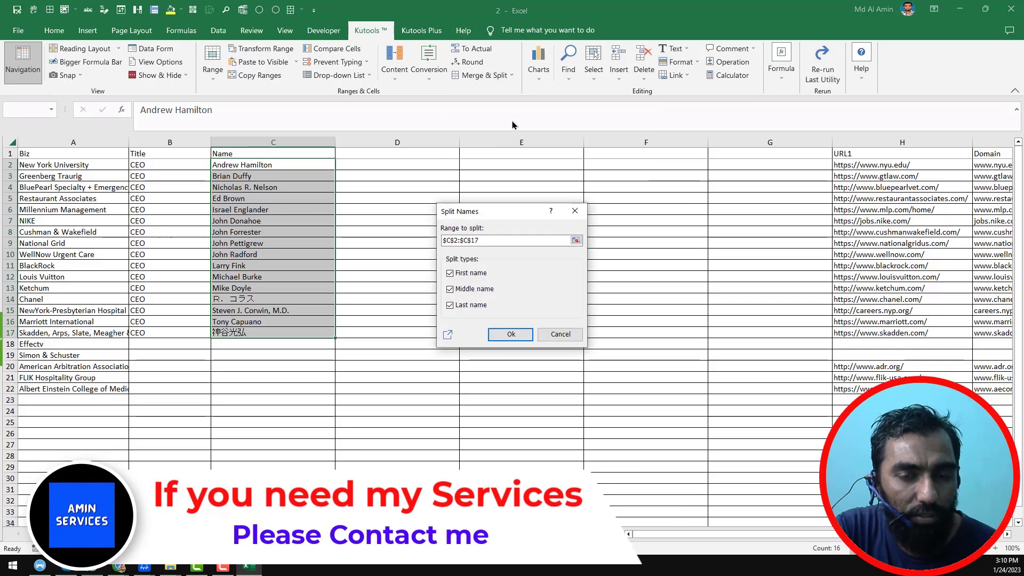
pyautogui.moveTo(506, 213); pyautogui.dragTo(555, 207)
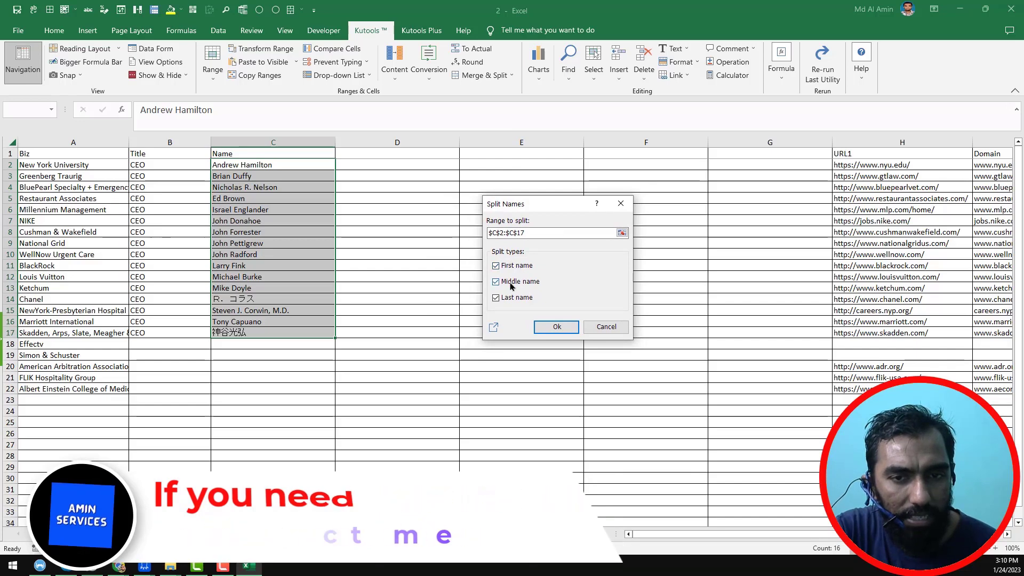
pyautogui.click(556, 327)
pyautogui.click(368, 166)
pyautogui.click(661, 308)
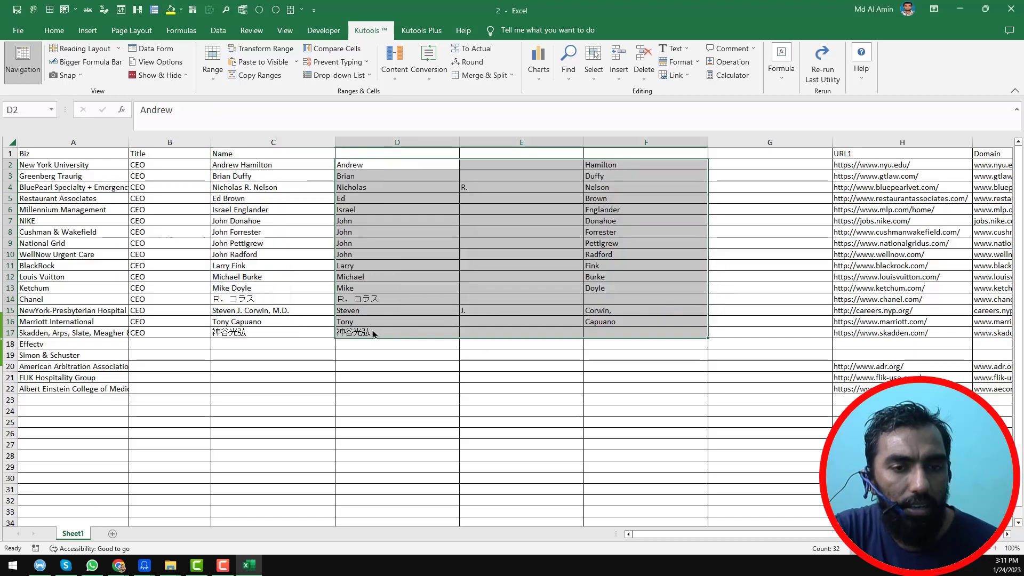
# Step: Delete column E holding the middle initials between the first and last names
pyautogui.click(375, 335)
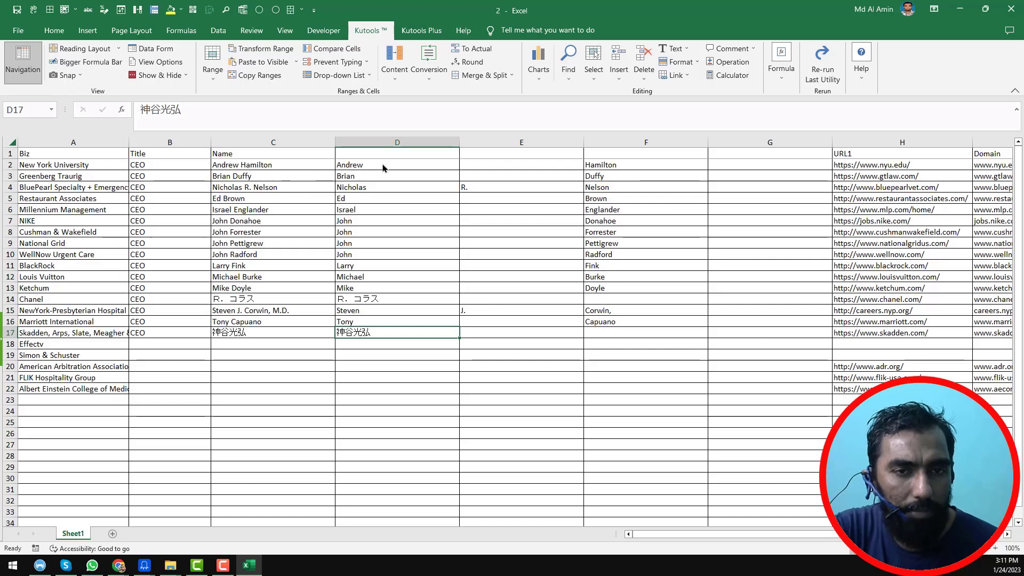
pyautogui.click(616, 323)
pyautogui.click(504, 190)
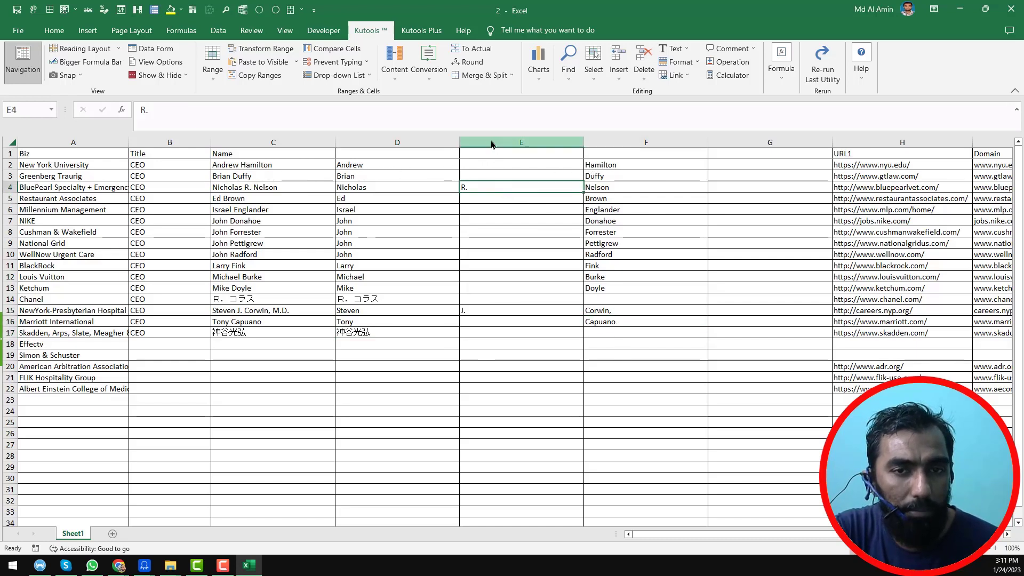
pyautogui.click(492, 143)
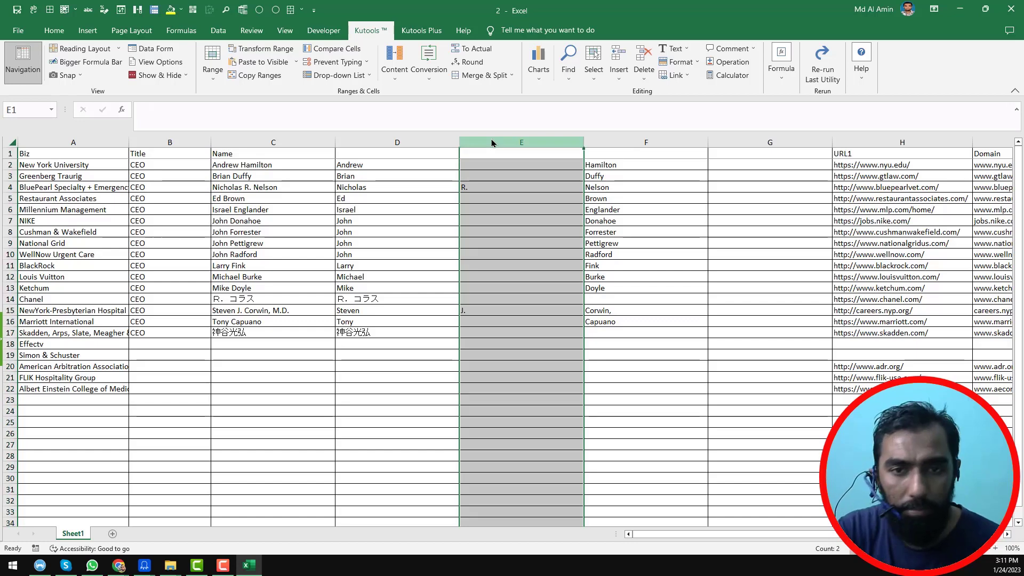
pyautogui.hotkey('ctrl', '-')
pyautogui.click(612, 142)
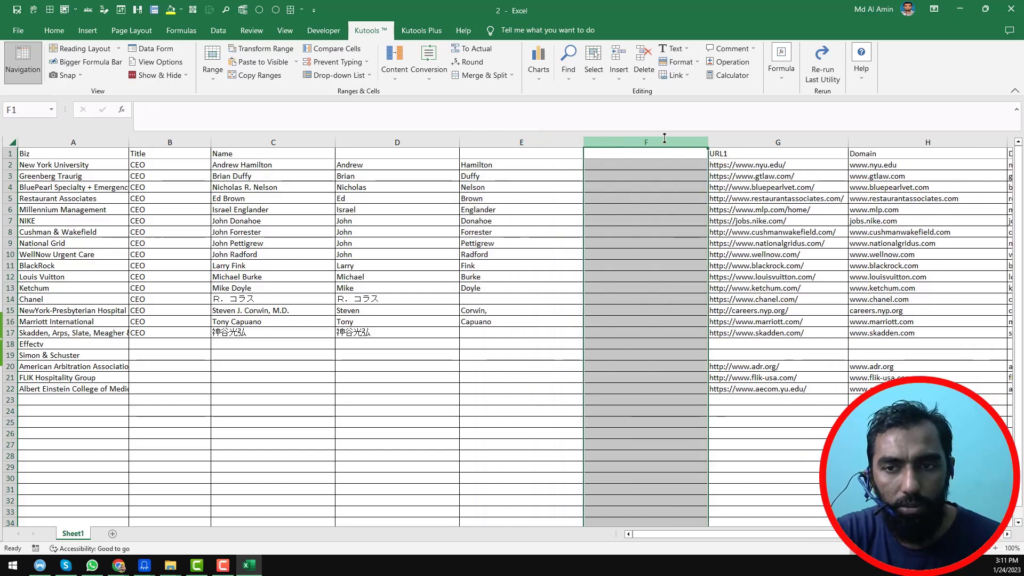
# Step: Enter the headers "First Name" in D1 and "Last Name" in E1
pyautogui.click(409, 154)
pyautogui.write('Fir')
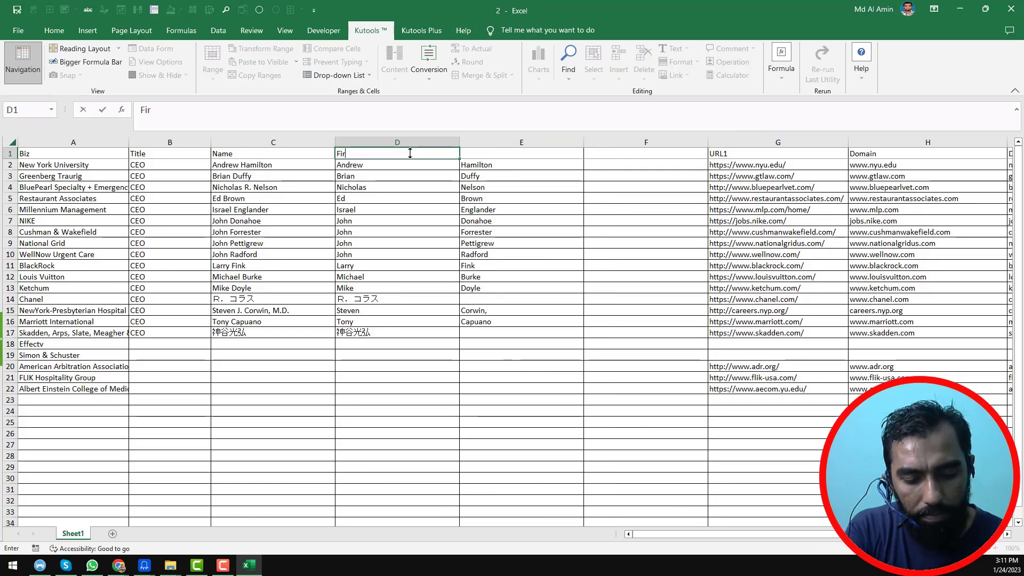
pyautogui.write('st Name')
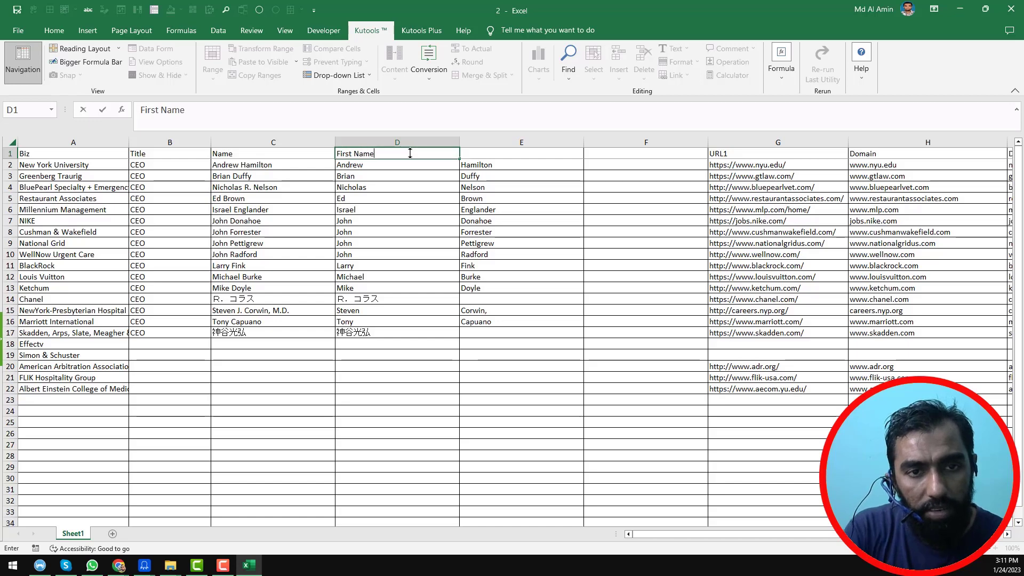
pyautogui.click(501, 157)
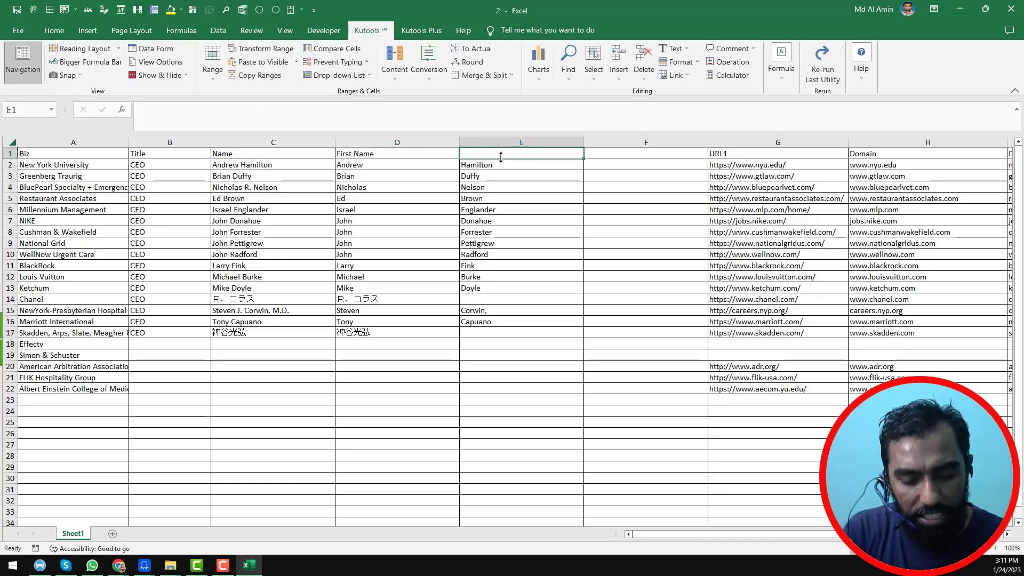
pyautogui.write('Last Name')
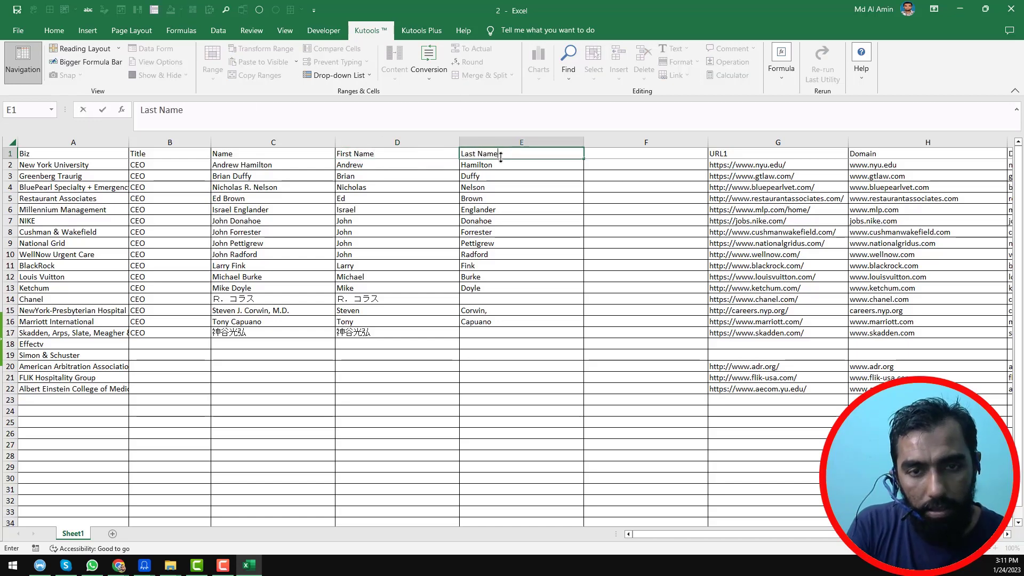
pyautogui.press('Return')
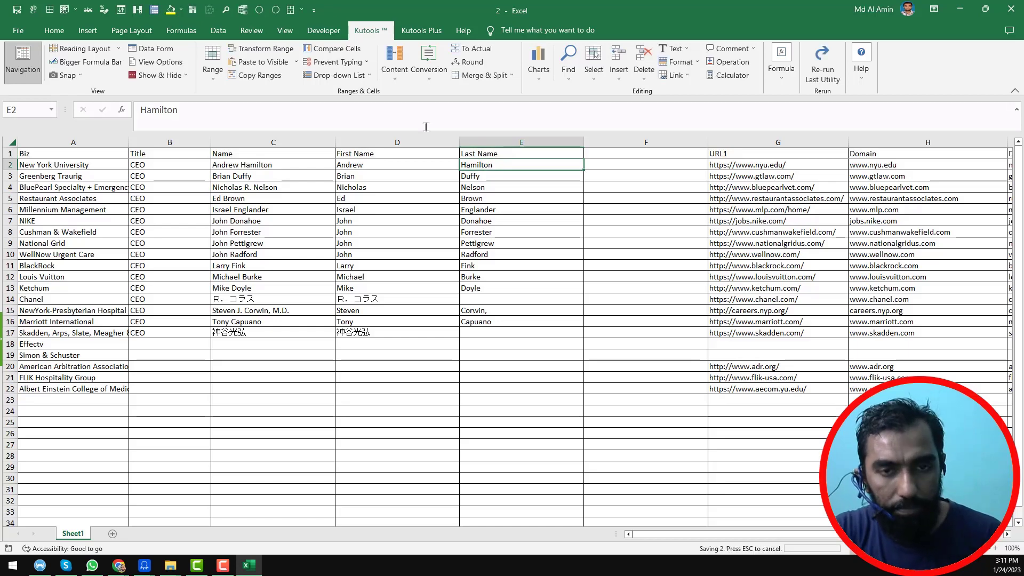
# Step: Insert a copy of the bare Domain column I as column F beside Last Name, and delete the blank column after it
pyautogui.click(624, 176)
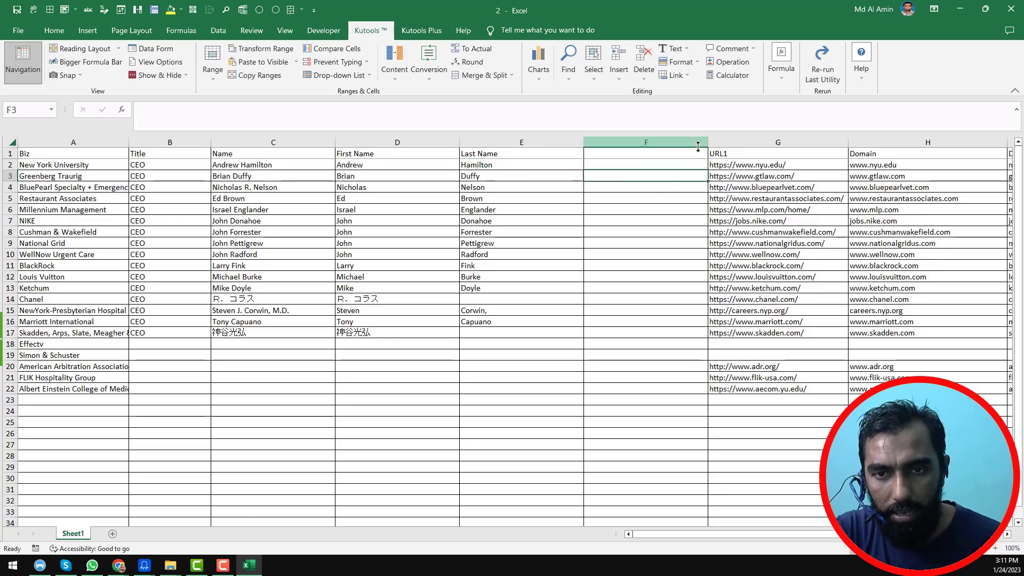
pyautogui.moveTo(708, 142); pyautogui.dragTo(651, 153)
pyautogui.click(972, 141)
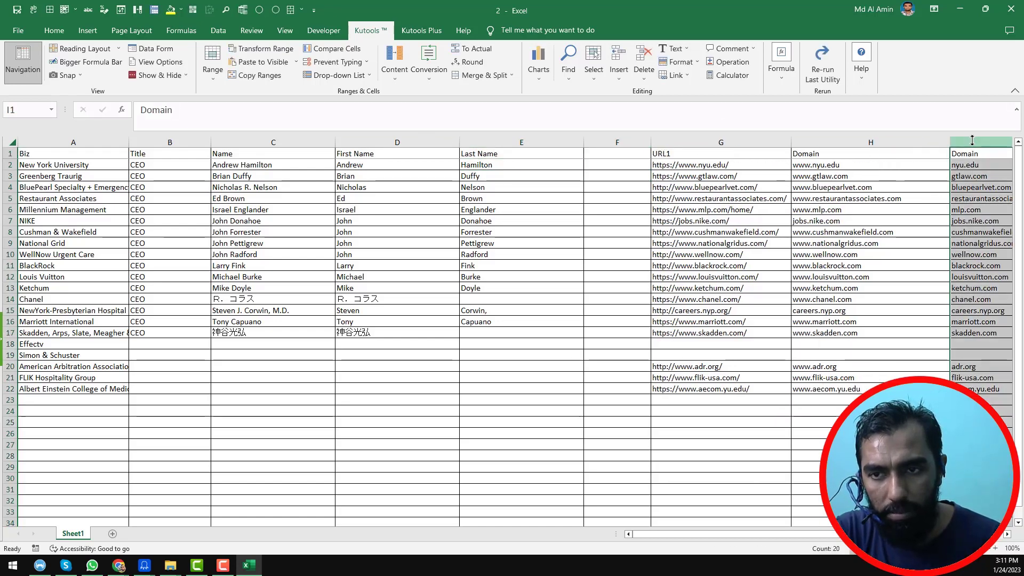
pyautogui.hotkey('ctrl', 'c')
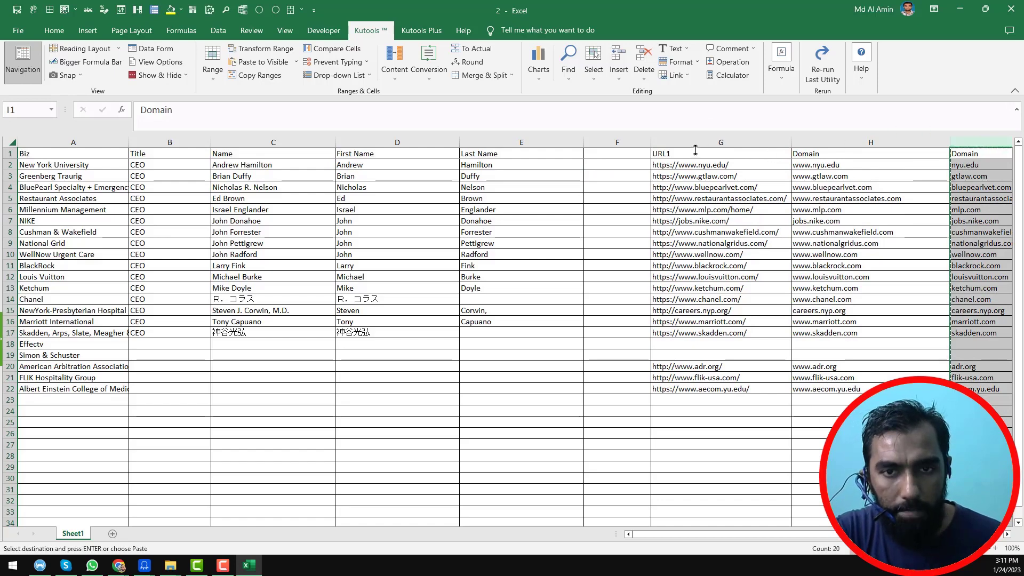
pyautogui.click(612, 143)
pyautogui.hotkey('ctrl', 'v')
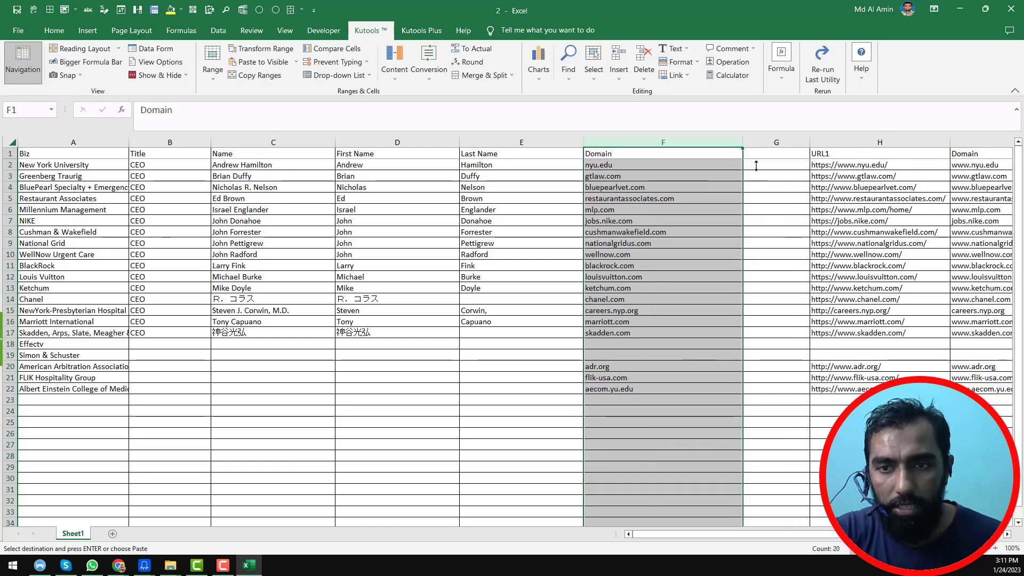
pyautogui.click(751, 143)
pyautogui.hotkey('ctrl', '-')
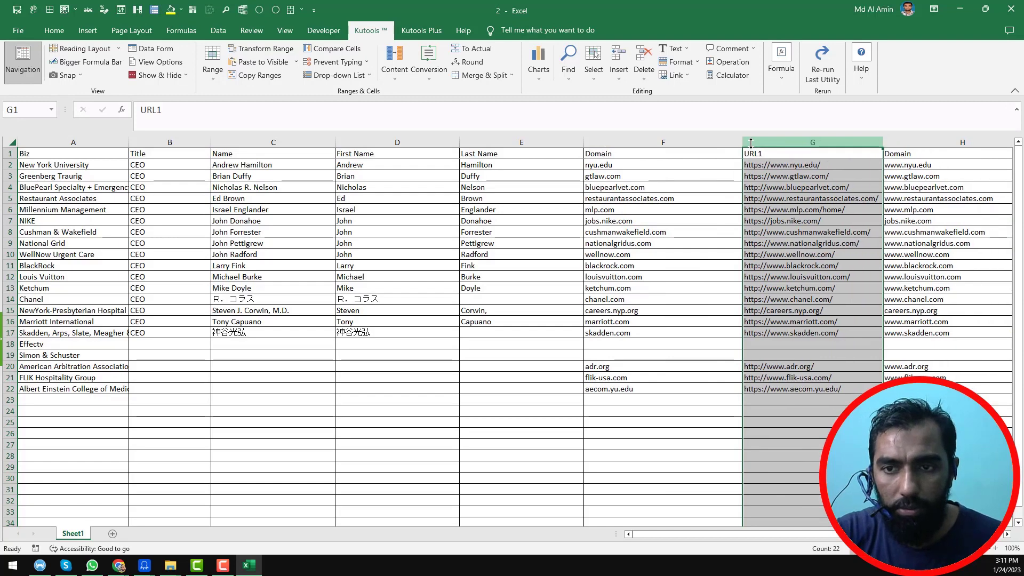
# Step: Delete rows 18 to 30, starting with the companies that have no contact name
pyautogui.click(642, 221)
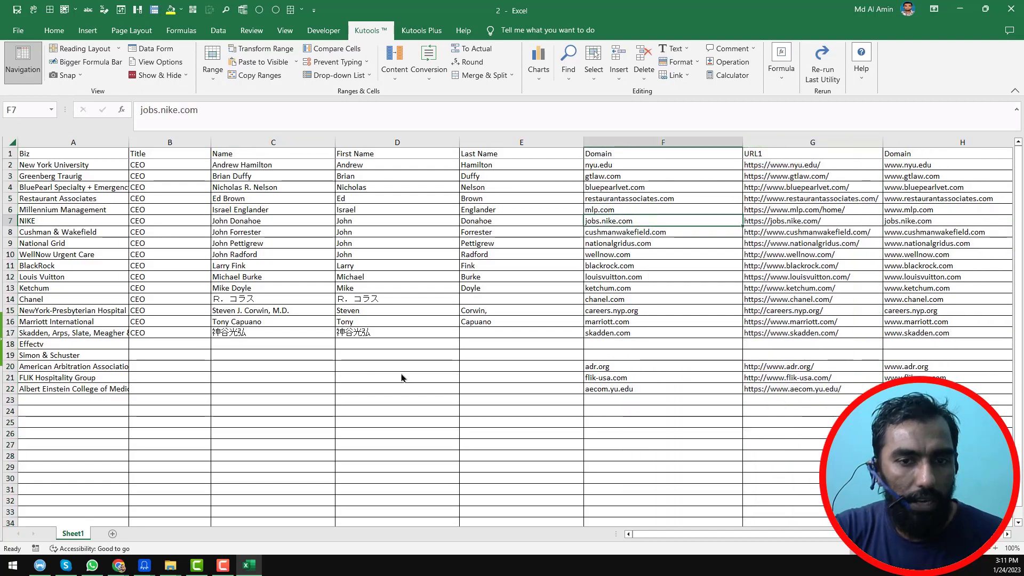
pyautogui.click(612, 372)
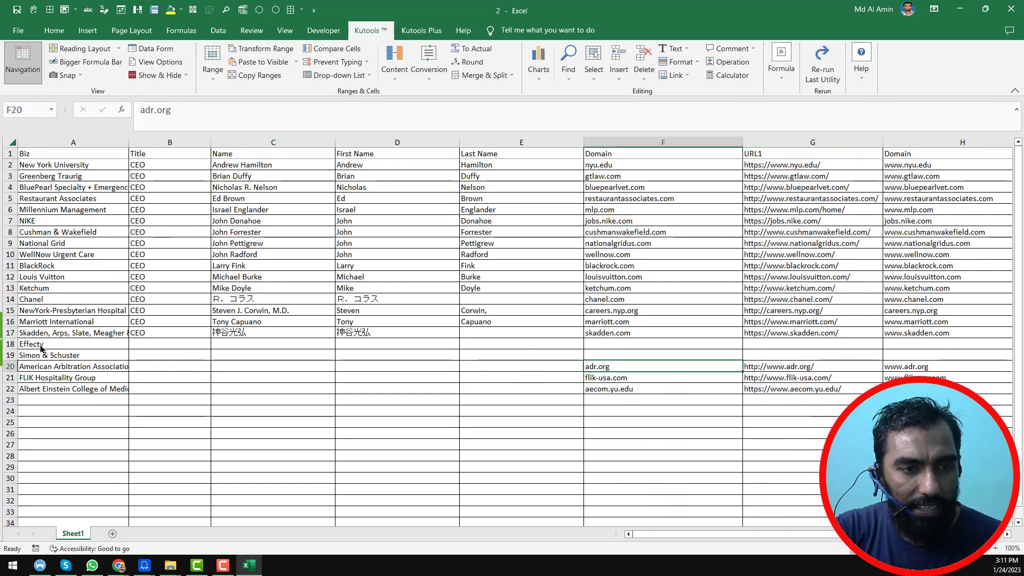
pyautogui.click(13, 346)
pyautogui.moveTo(13, 353); pyautogui.dragTo(34, 476)
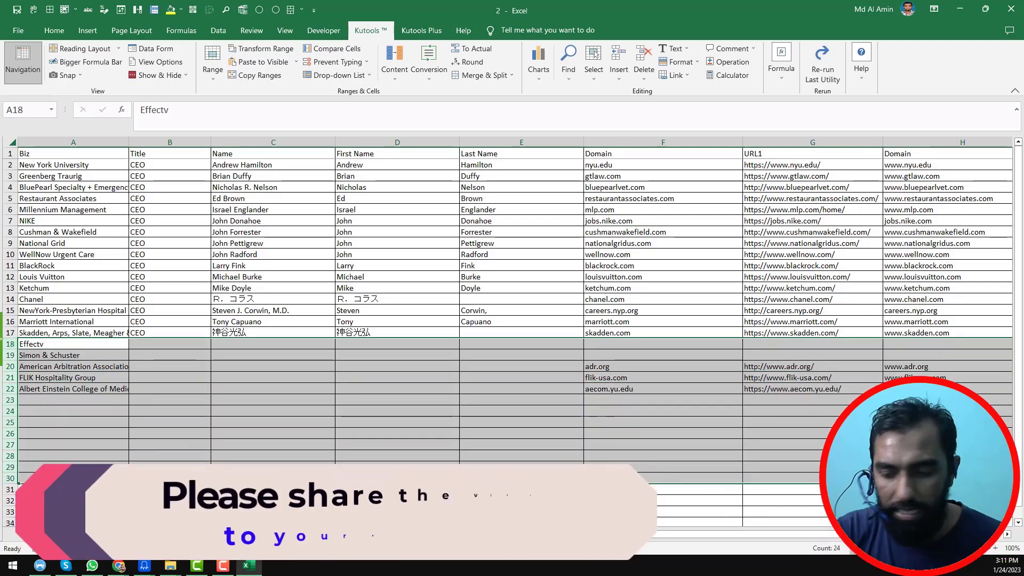
pyautogui.hotkey('ctrl', '-')
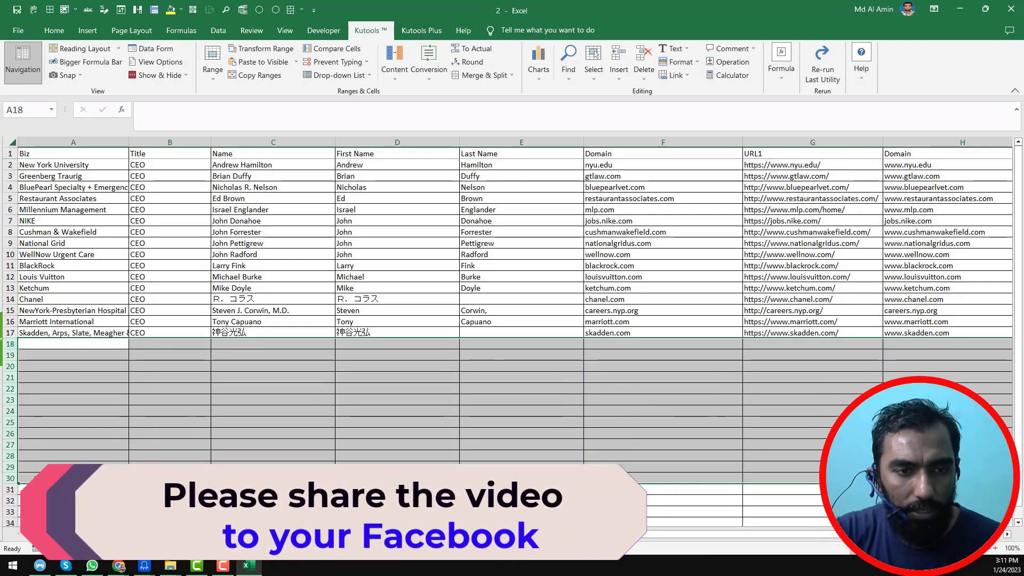
# Step: Select the First Name, Last Name and Domain data in D1:F17
pyautogui.click(399, 334)
pyautogui.click(398, 155)
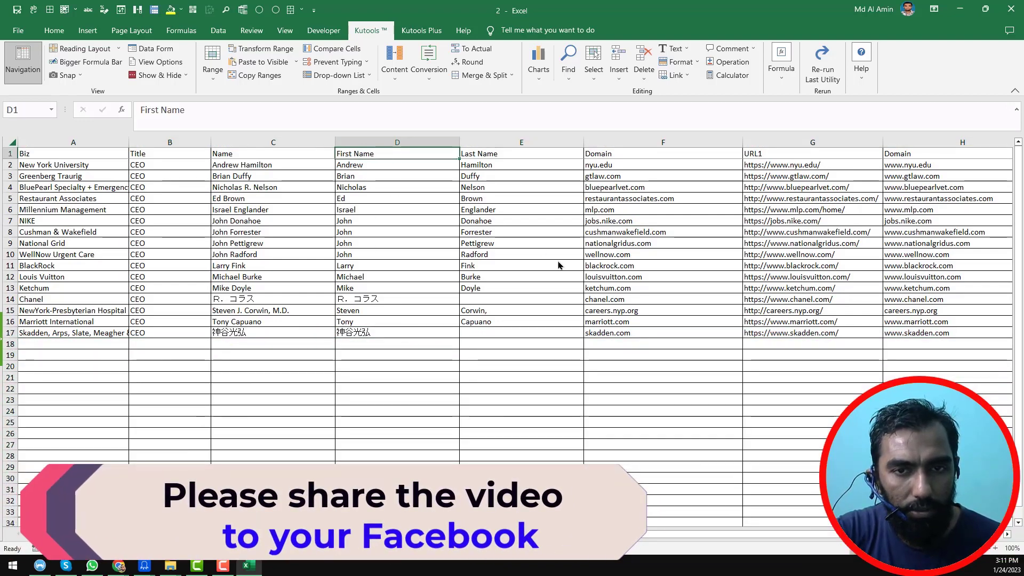
pyautogui.keyDown('shift'); pyautogui.click(620, 333); pyautogui.keyUp('shift')
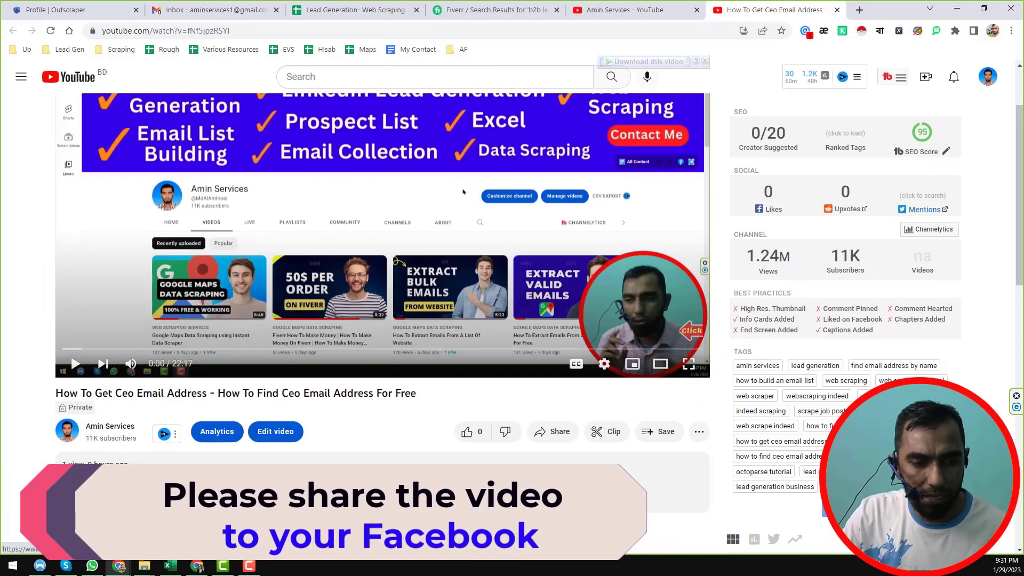
# Step: Switch to the ceo-1-417085-all workbook, review its verification statuses in F2:F13 and the email scores, and close it
pyautogui.click(176, 569)
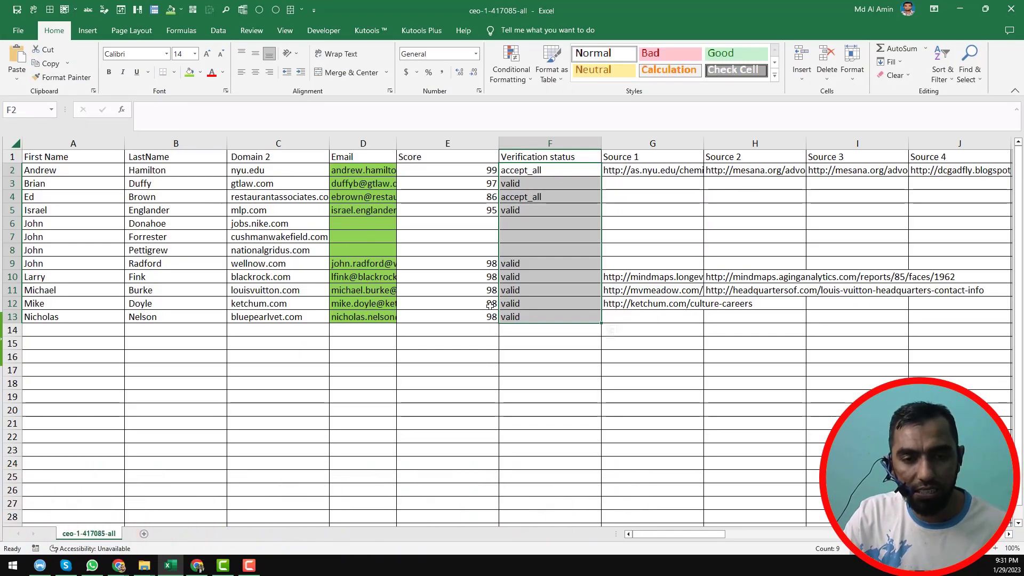
pyautogui.click(548, 172)
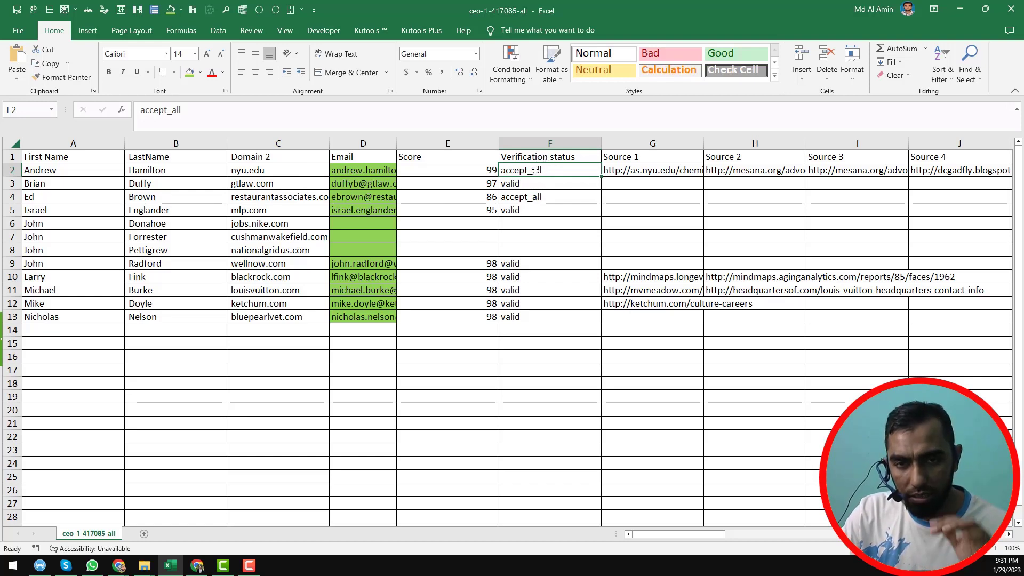
pyautogui.moveTo(536, 169); pyautogui.dragTo(544, 318)
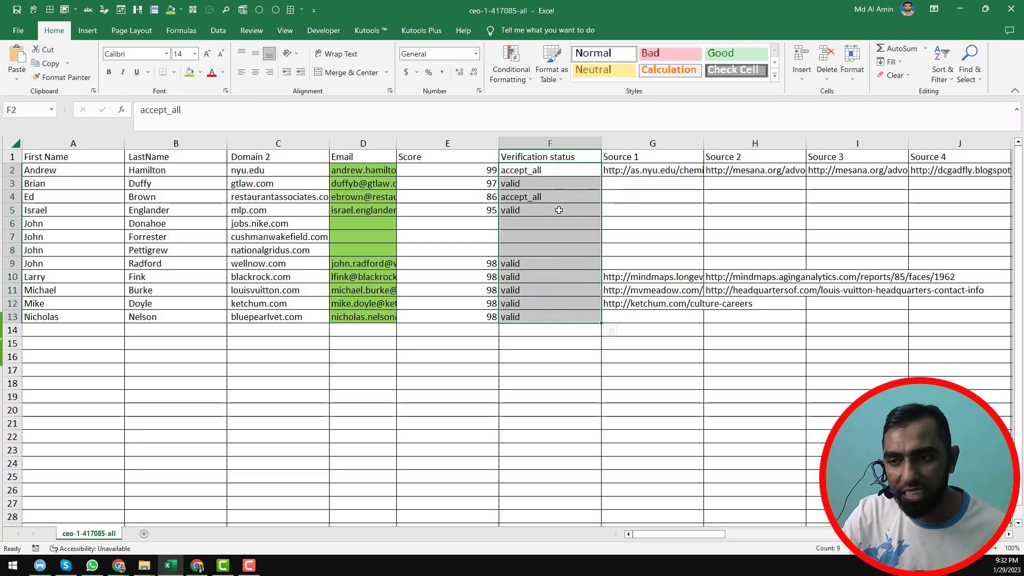
pyautogui.click(460, 174)
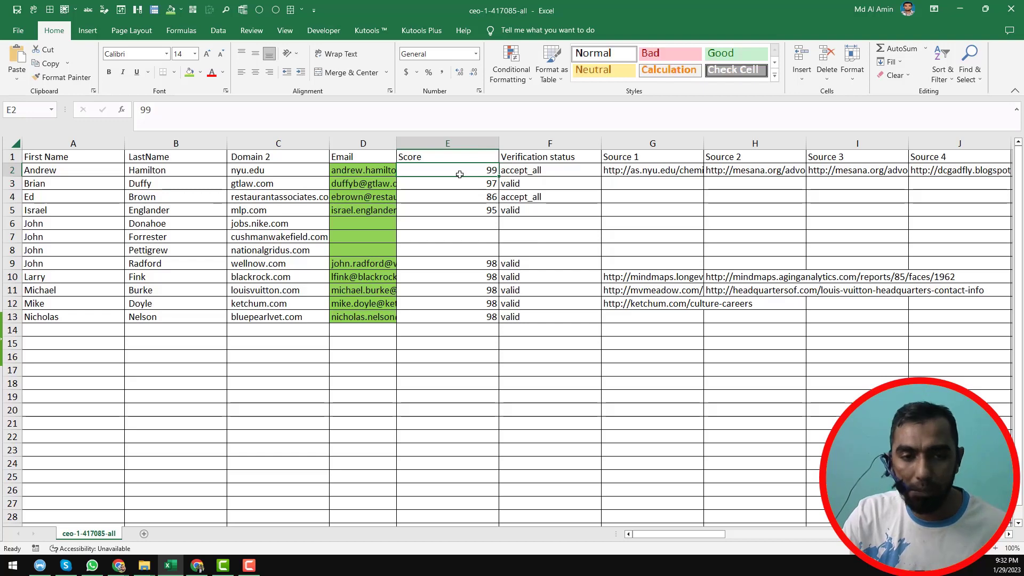
pyautogui.click(288, 222)
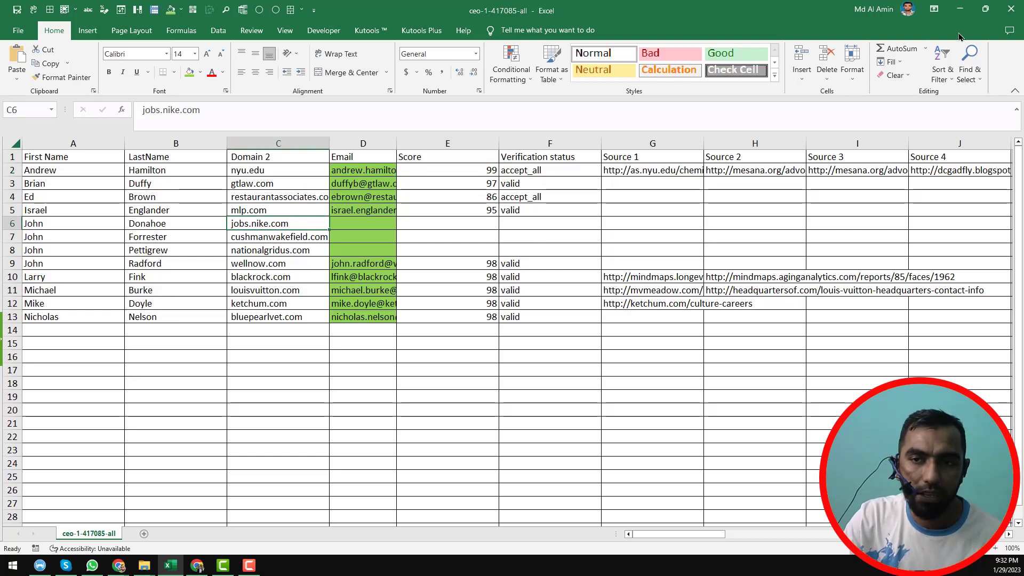
pyautogui.click(1002, 13)
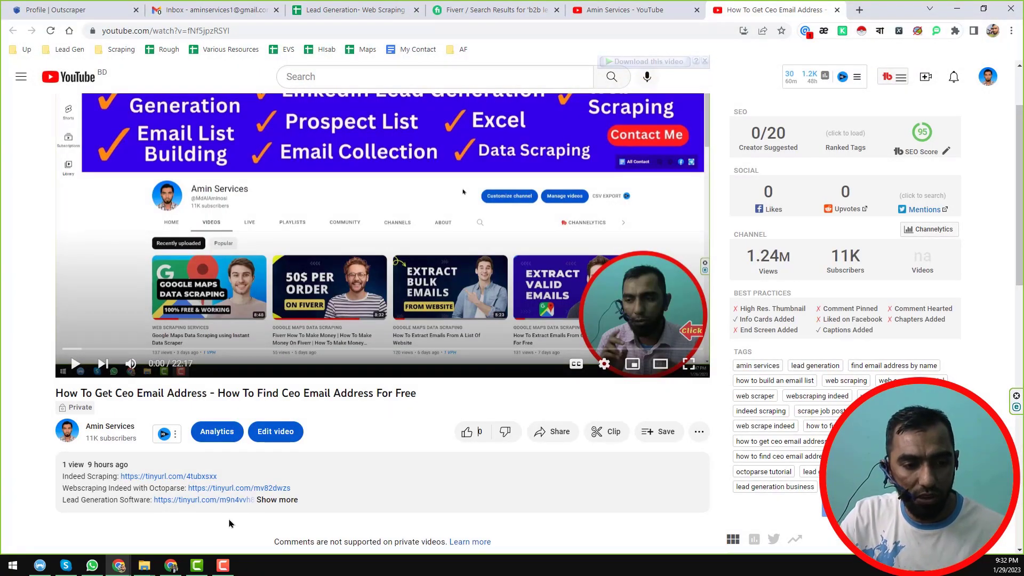
# Step: Switch to the Chrome window with Hunter, view the Hunter extension's store page and search the Chrome Web Store extensions for "hunter"
pyautogui.click(177, 566)
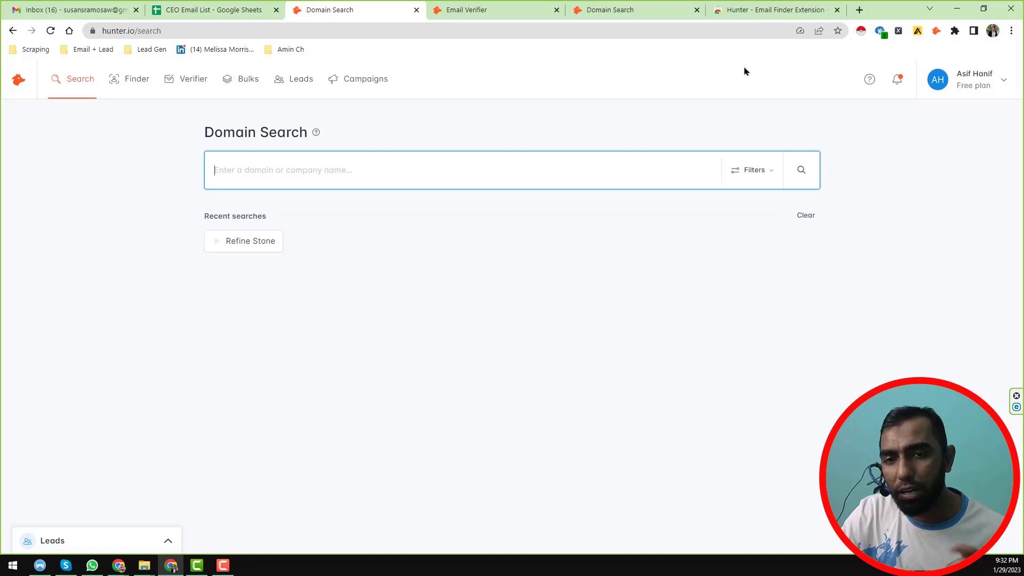
pyautogui.click(745, 10)
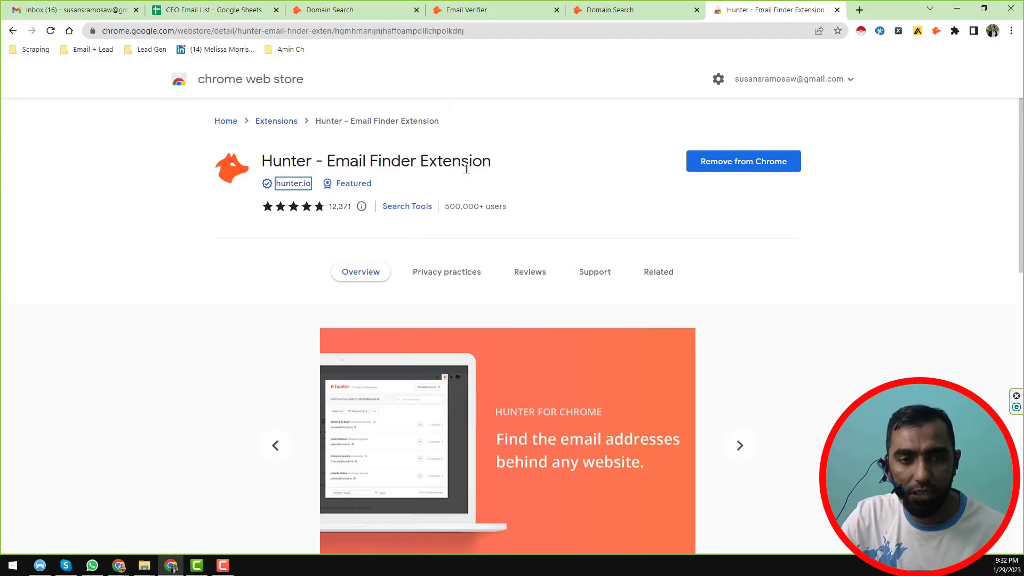
pyautogui.rightClick(861, 31)
pyautogui.click(871, 49)
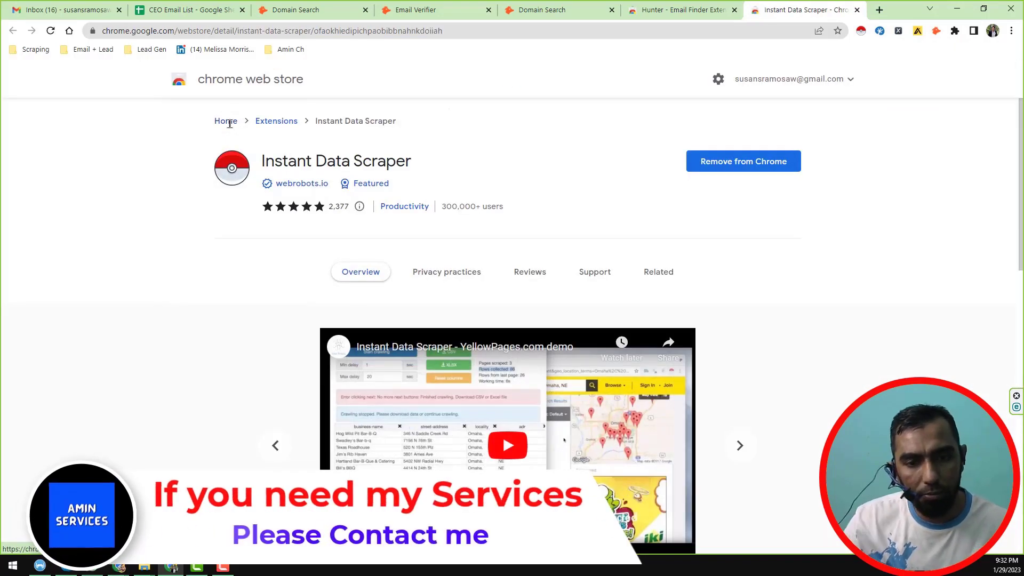
pyautogui.click(278, 122)
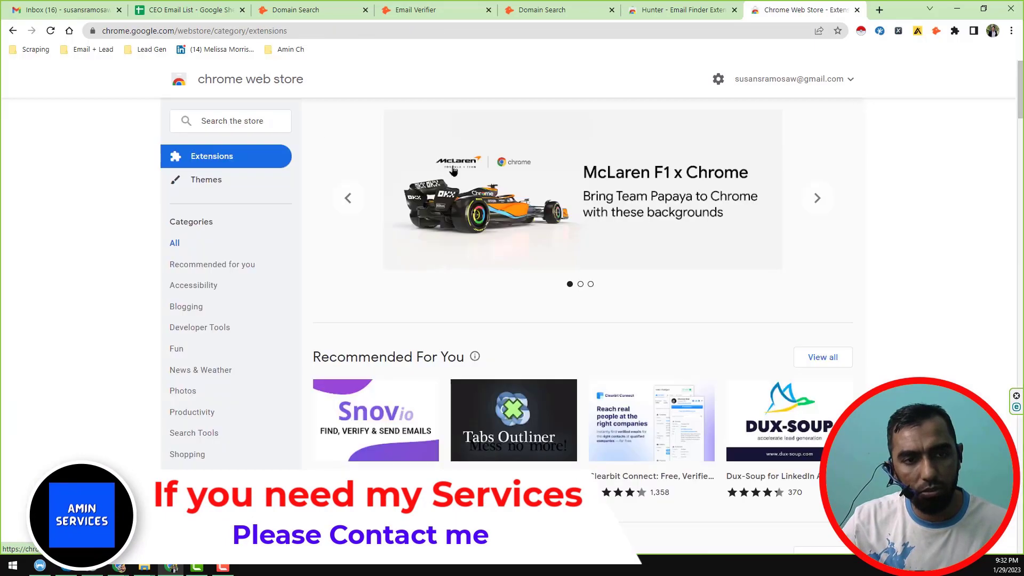
pyautogui.click(273, 121)
pyautogui.write('hunter')
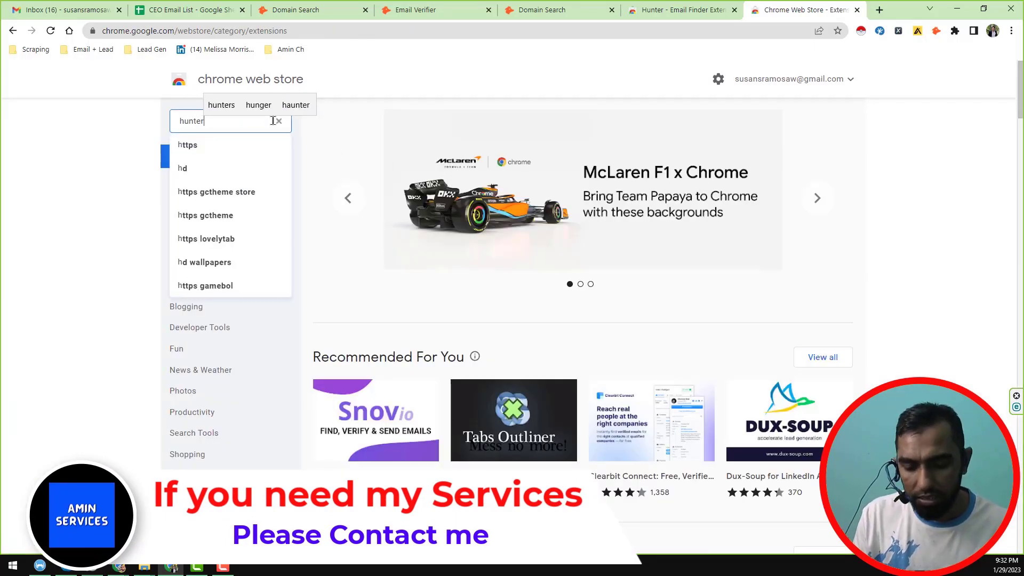
pyautogui.press('Return')
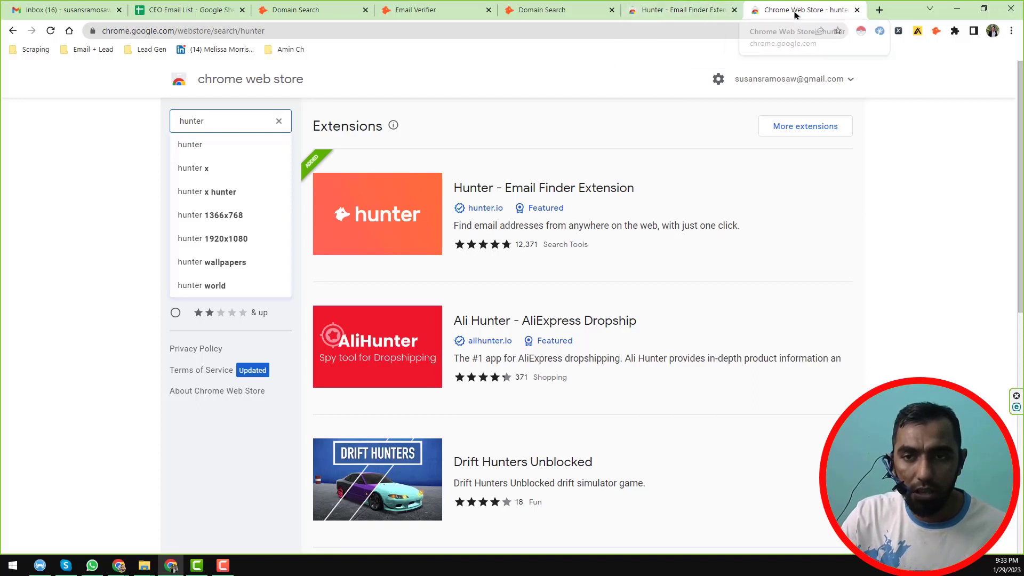
pyautogui.click(857, 10)
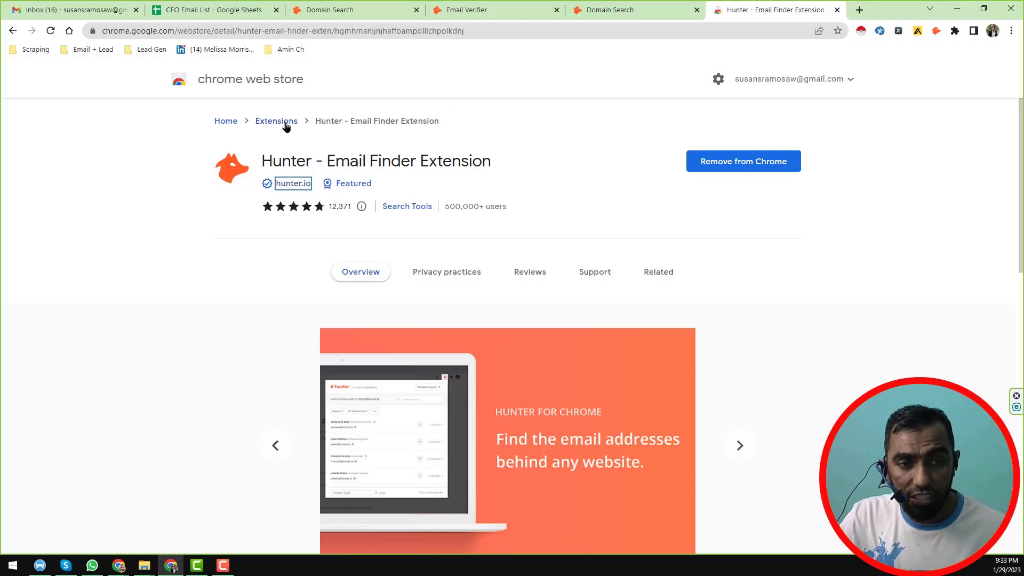
# Step: Open hunter.io in an incognito window, view its free account sign-up page and close the window
pyautogui.rightClick(296, 185)
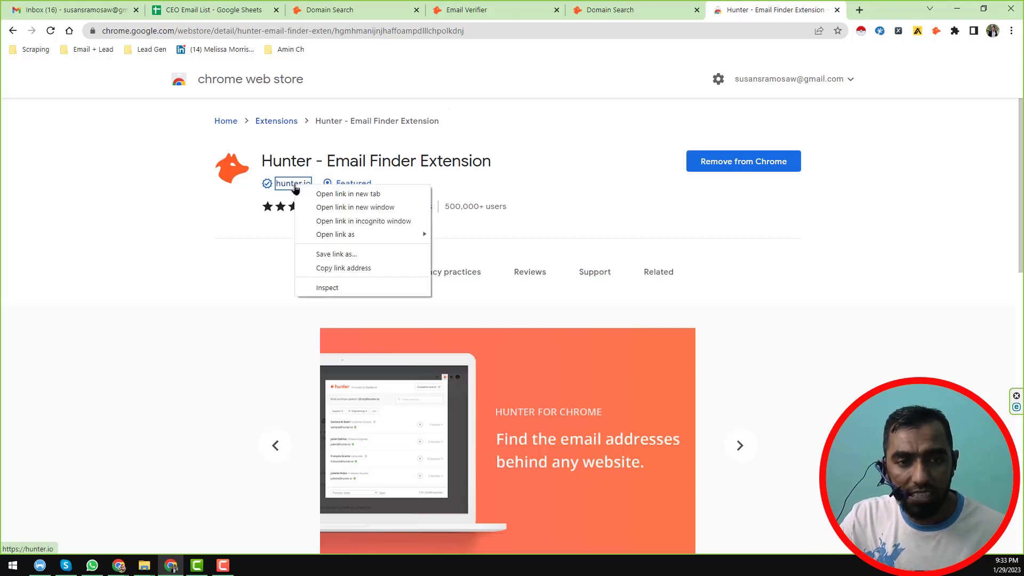
pyautogui.click(368, 222)
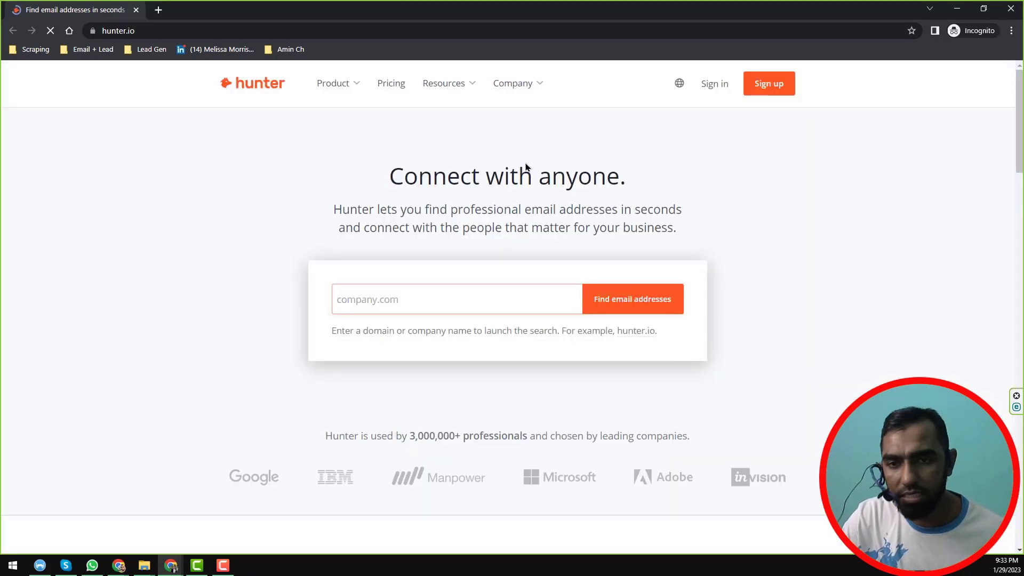
pyautogui.click(774, 92)
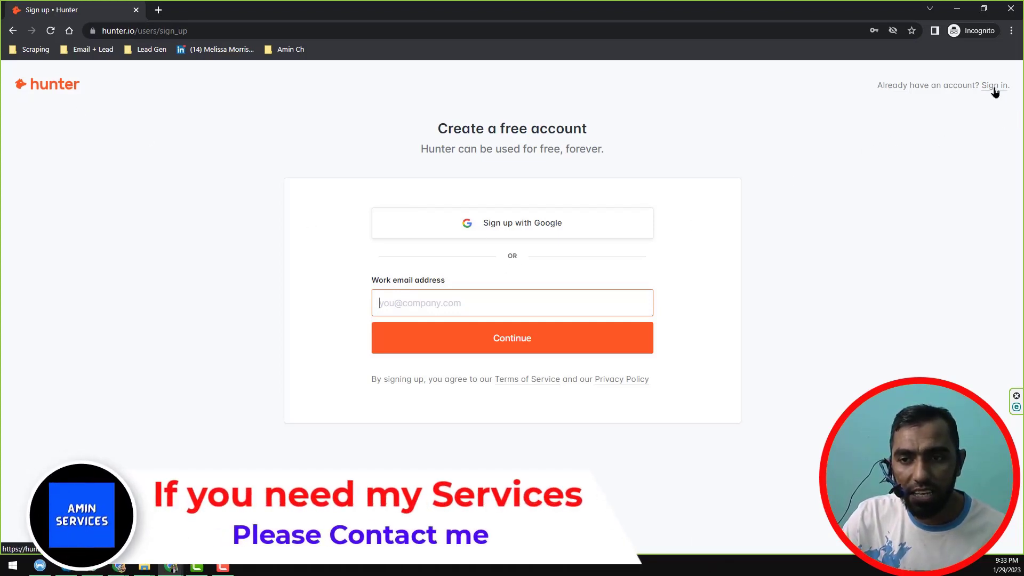
pyautogui.click(136, 9)
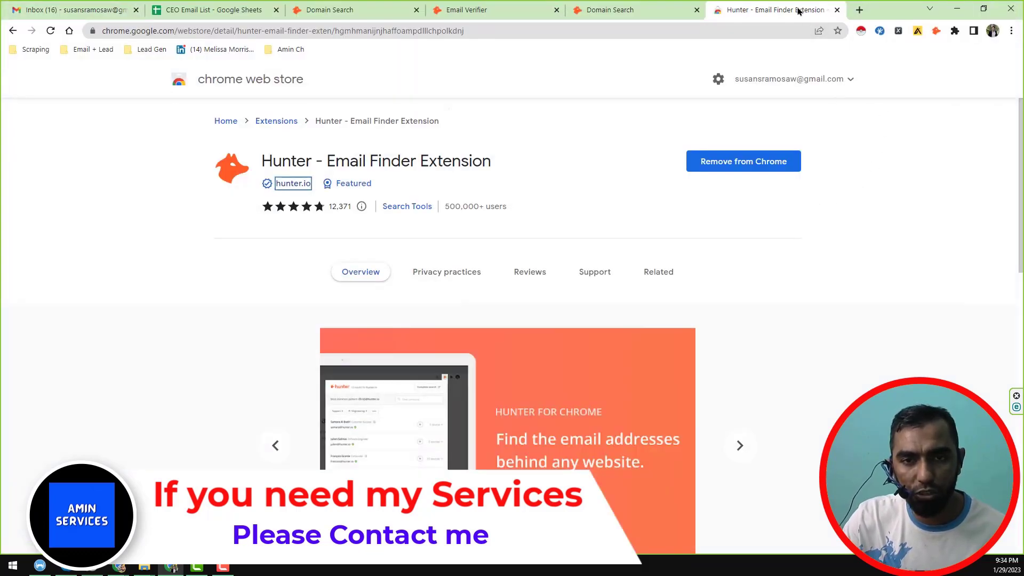
# Step: Open Hunter's New Bulk Email Finder form and close the extension store, Email Verifier and spare Domain Search tabs
pyautogui.click(838, 11)
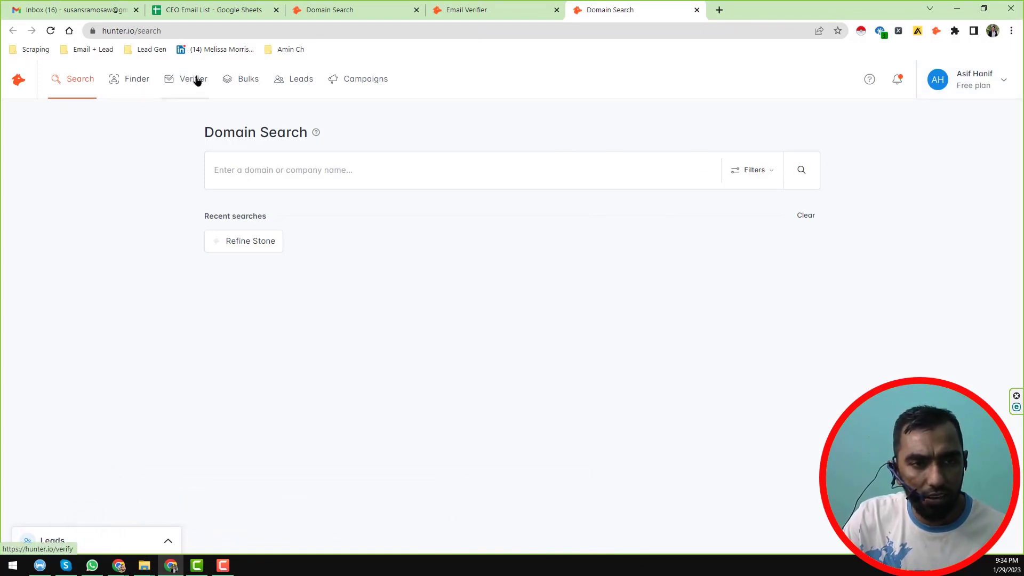
pyautogui.click(136, 81)
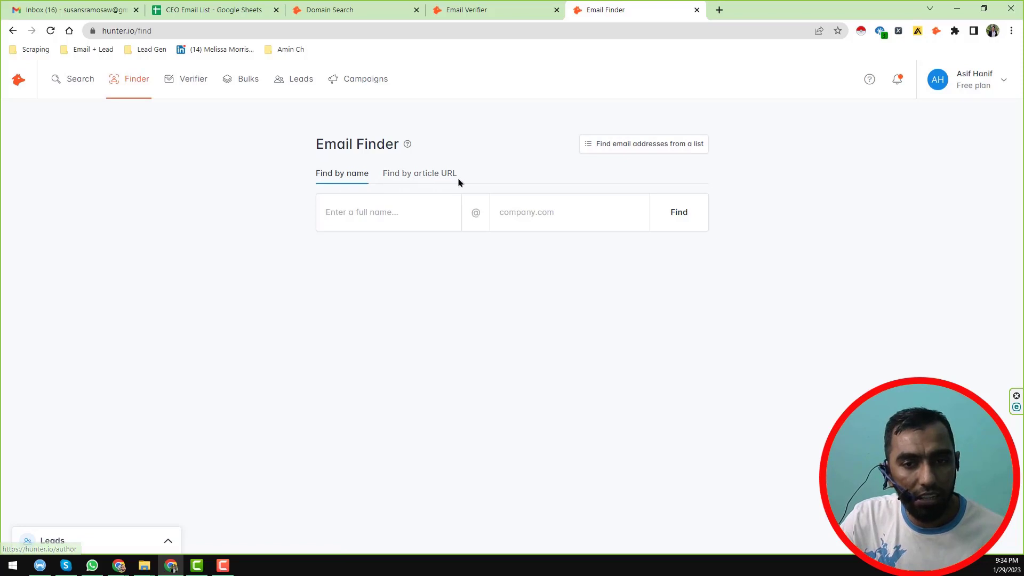
pyautogui.click(645, 148)
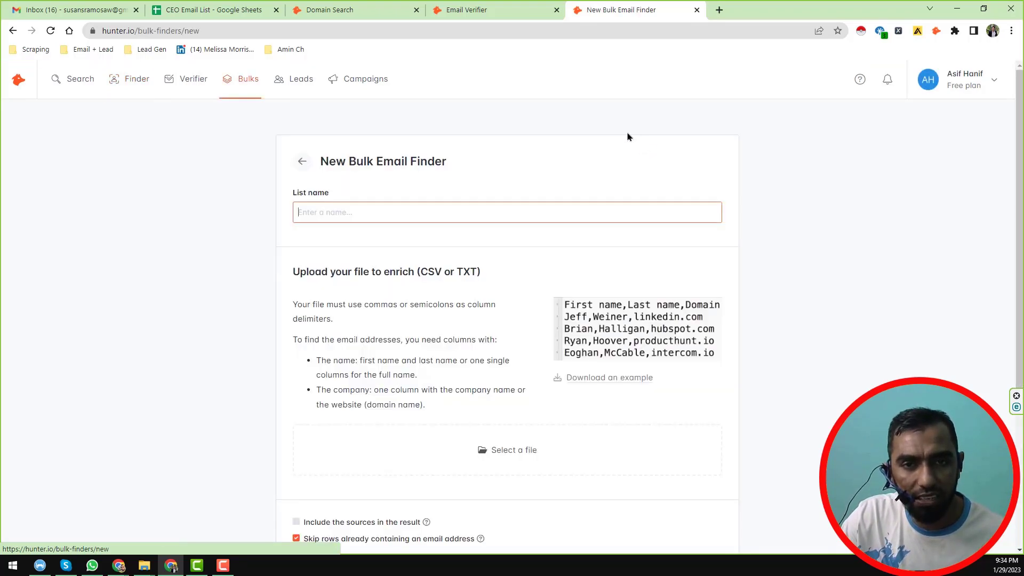
pyautogui.click(536, 10)
pyautogui.click(556, 9)
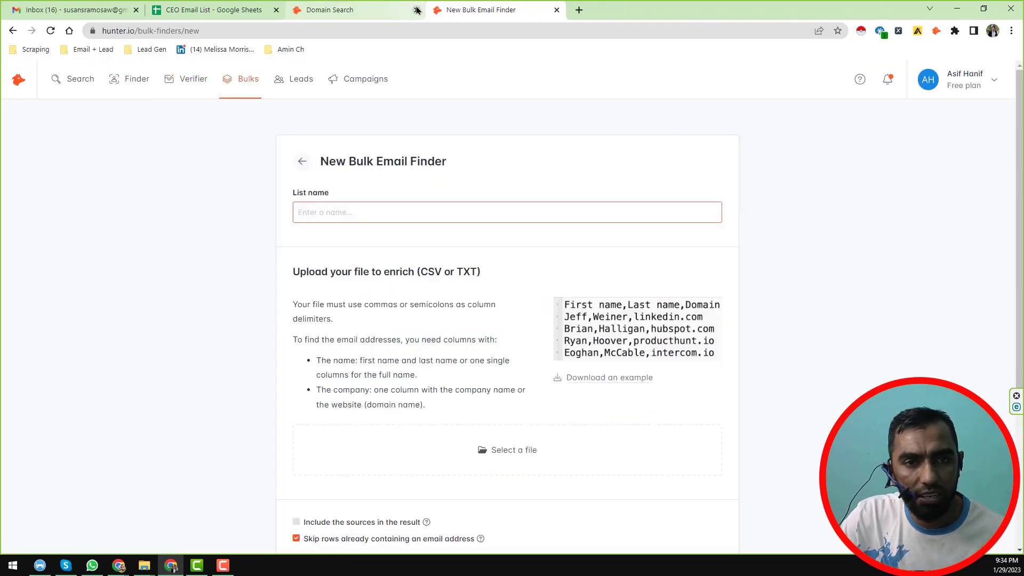
pyautogui.click(417, 10)
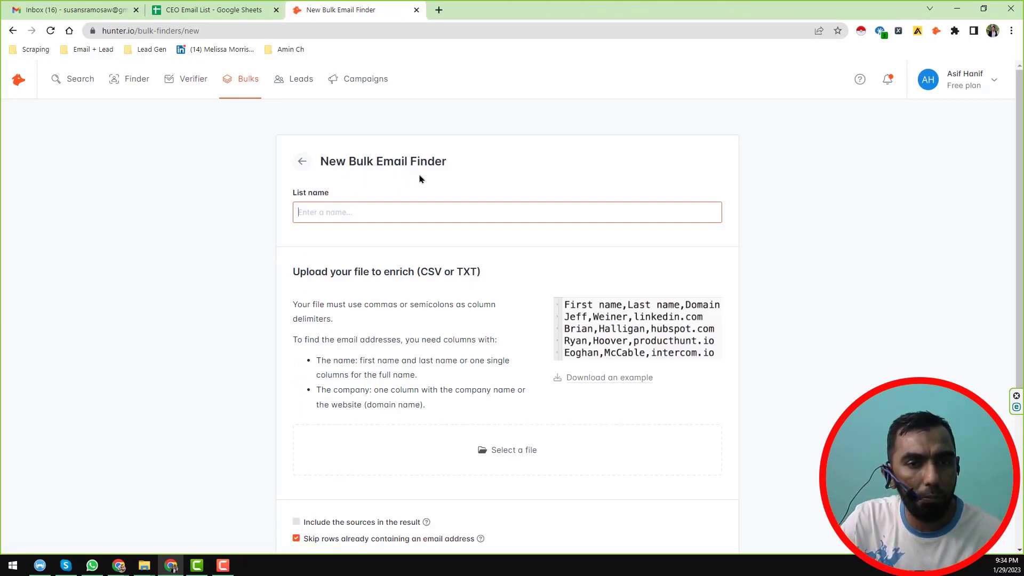
# Step: Name the new bulk Email Finder list CEO 2 and view the required file format
pyautogui.click(449, 213)
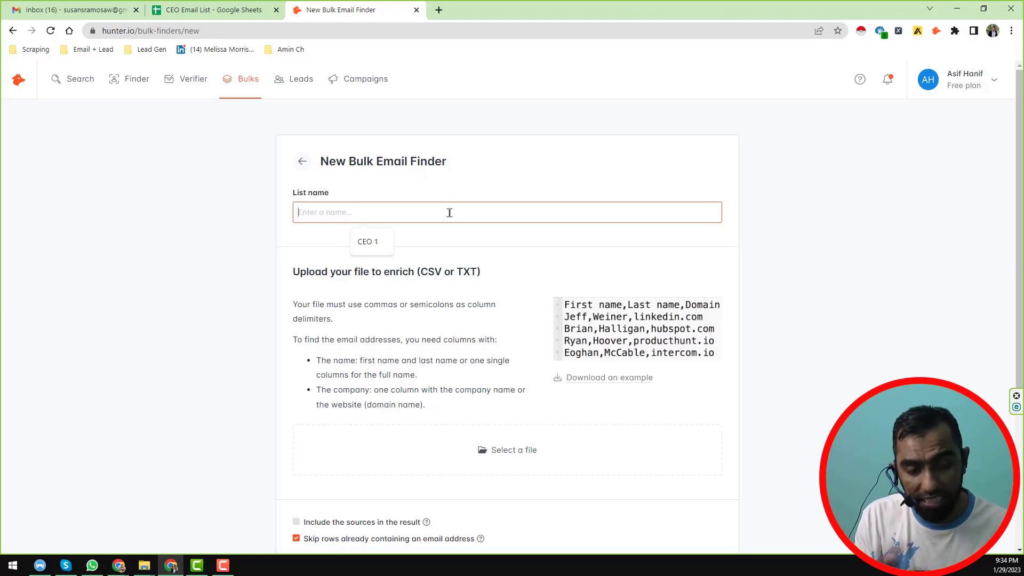
pyautogui.write('CEO')
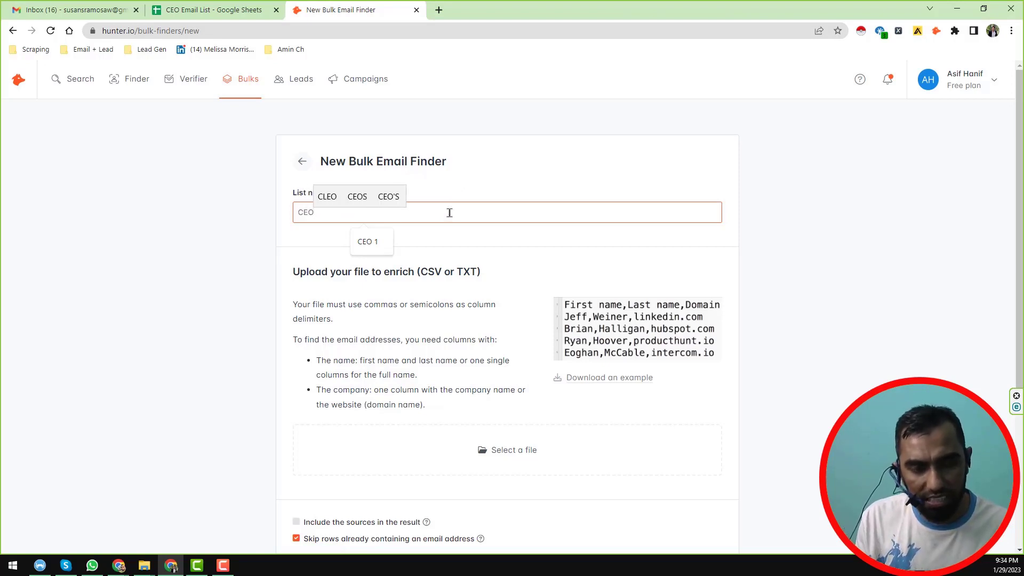
pyautogui.write(' 2')
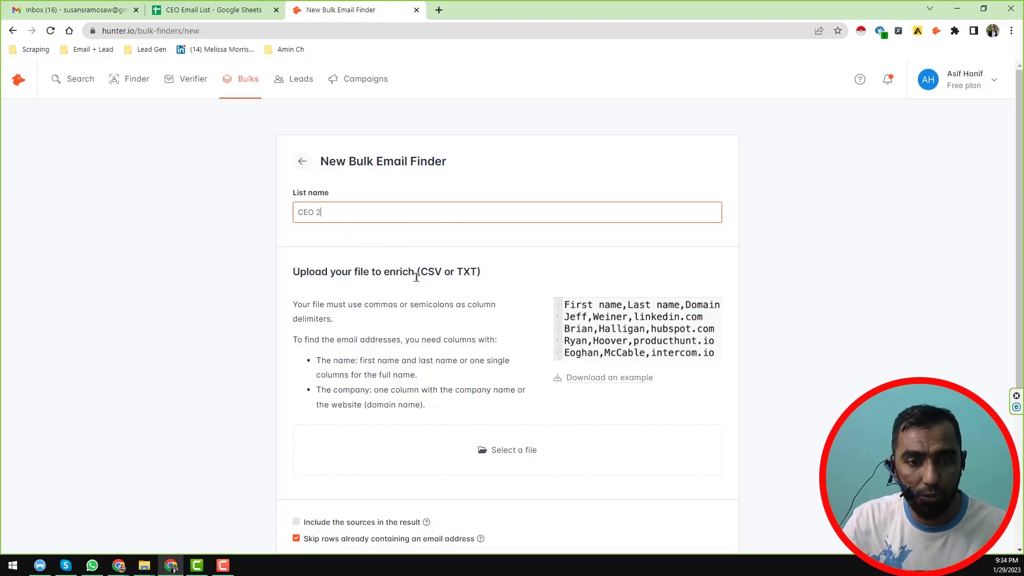
pyautogui.scroll(-2, 415, 277)
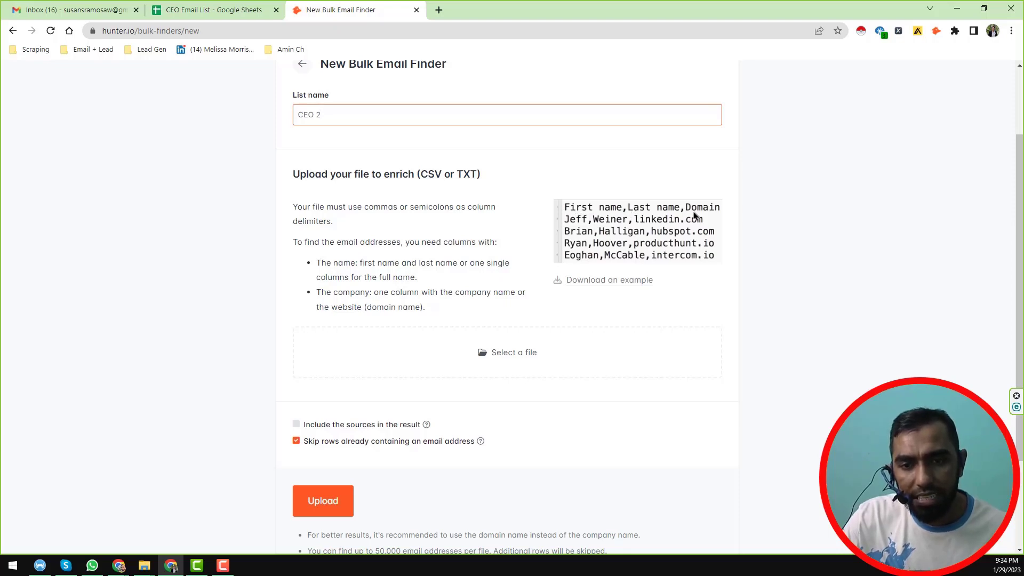
# Step: Open the 2 - Copy workbook, review its name and domain columns, and copy the combined First Name, LastName, Domain 2 cells I1:I13
pyautogui.click(149, 566)
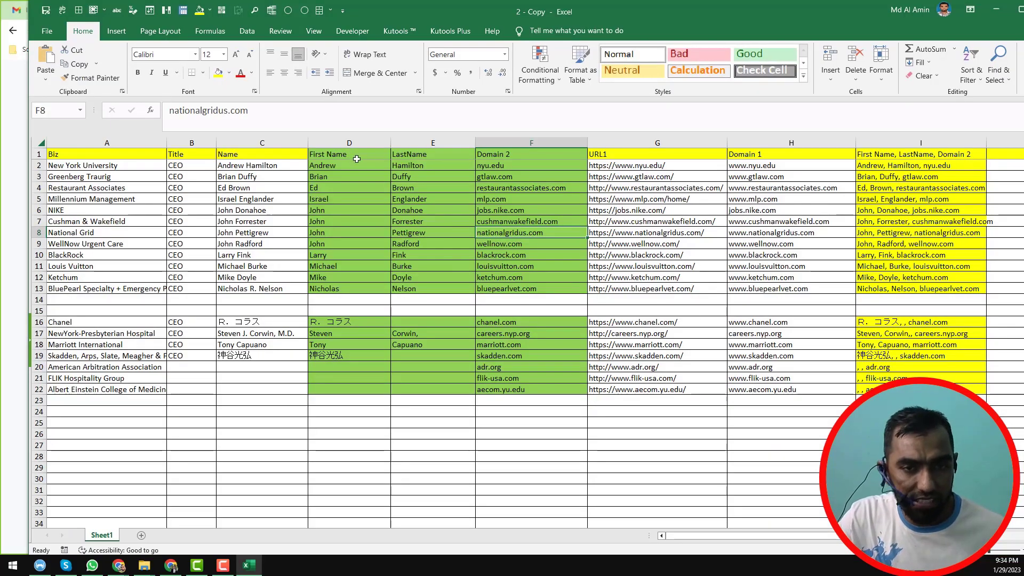
pyautogui.click(519, 293)
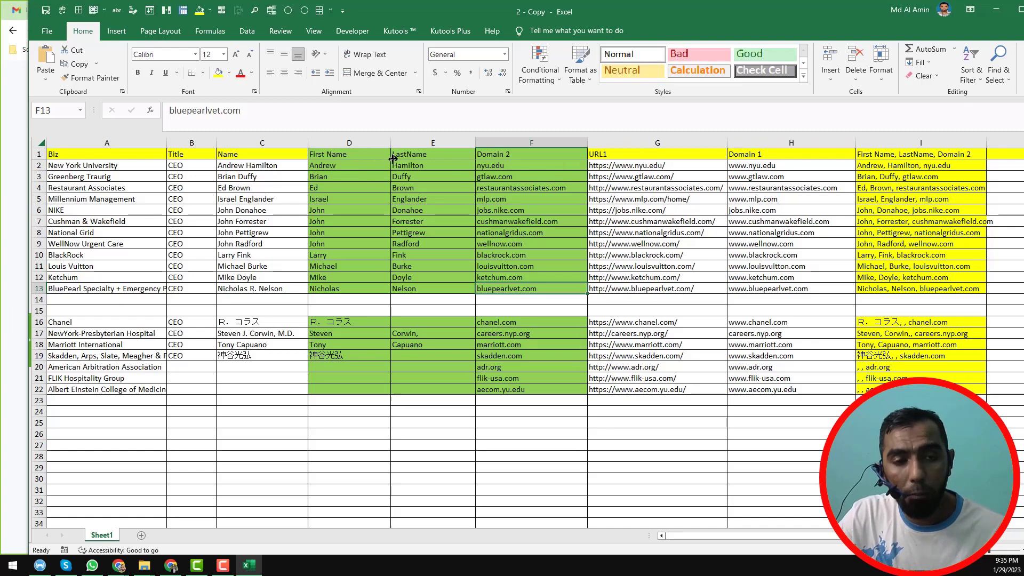
pyautogui.click(885, 154)
pyautogui.press('Right')
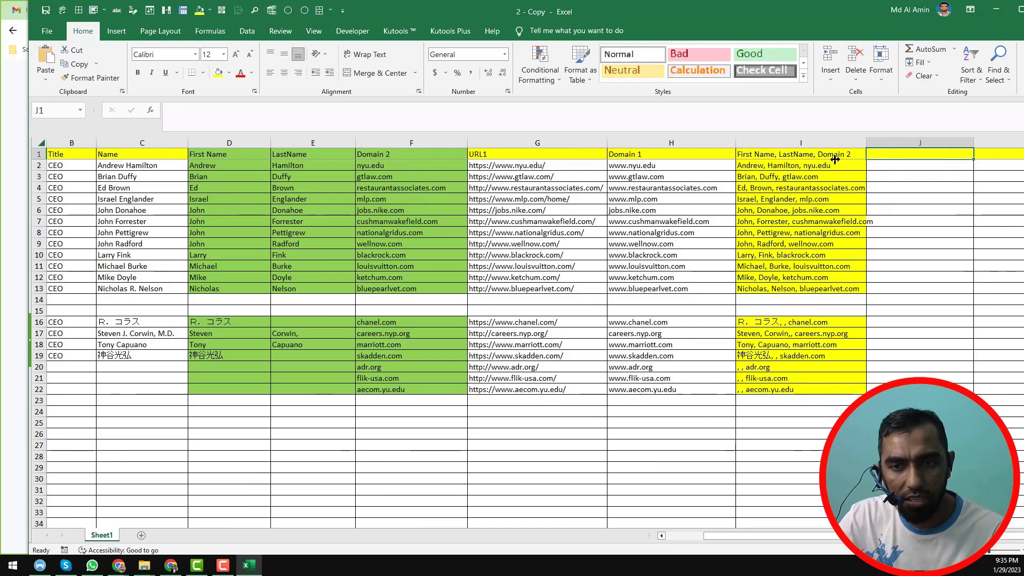
pyautogui.click(803, 156)
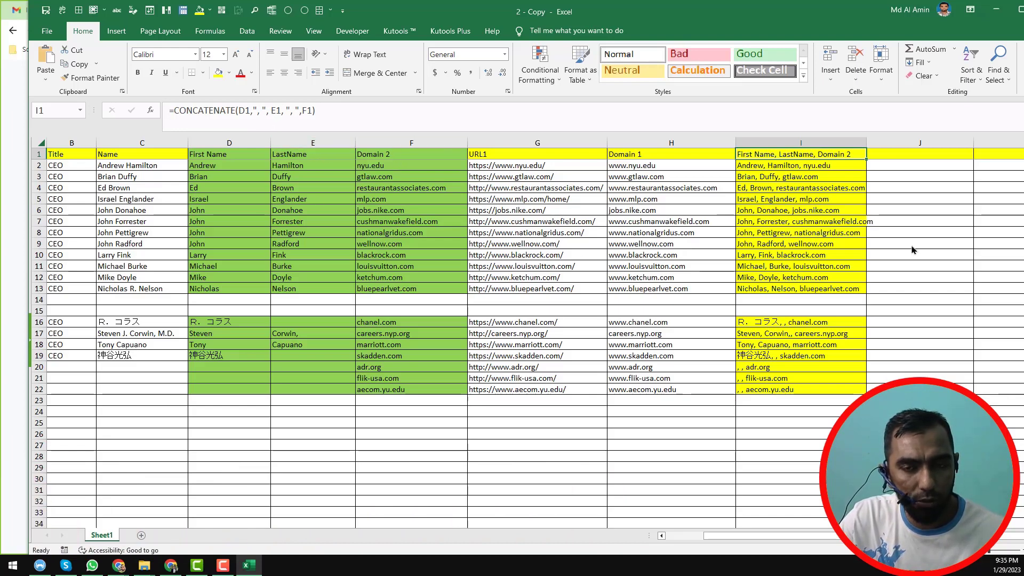
pyautogui.moveTo(776, 155); pyautogui.dragTo(779, 291)
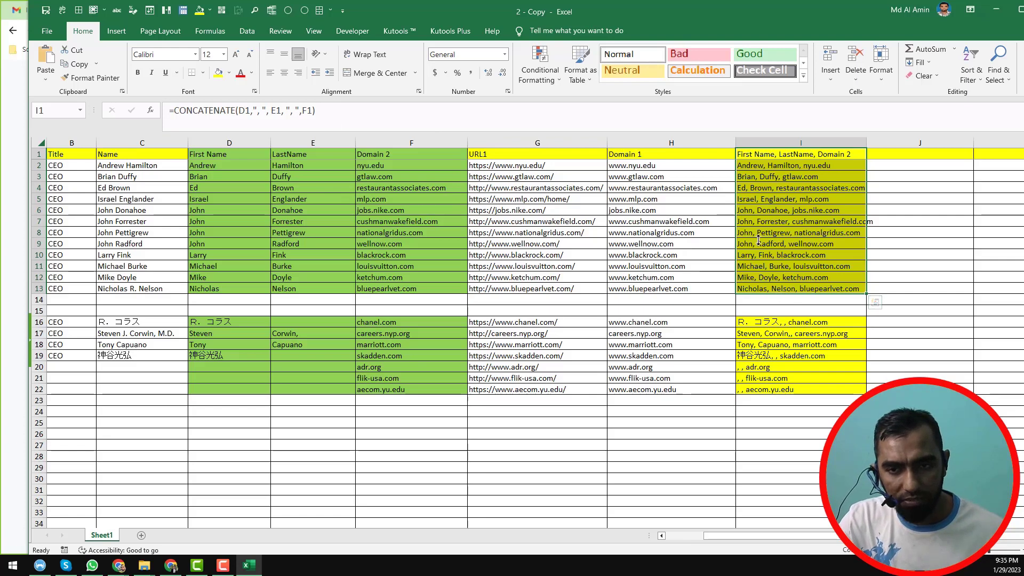
pyautogui.hotkey('ctrl', 'c')
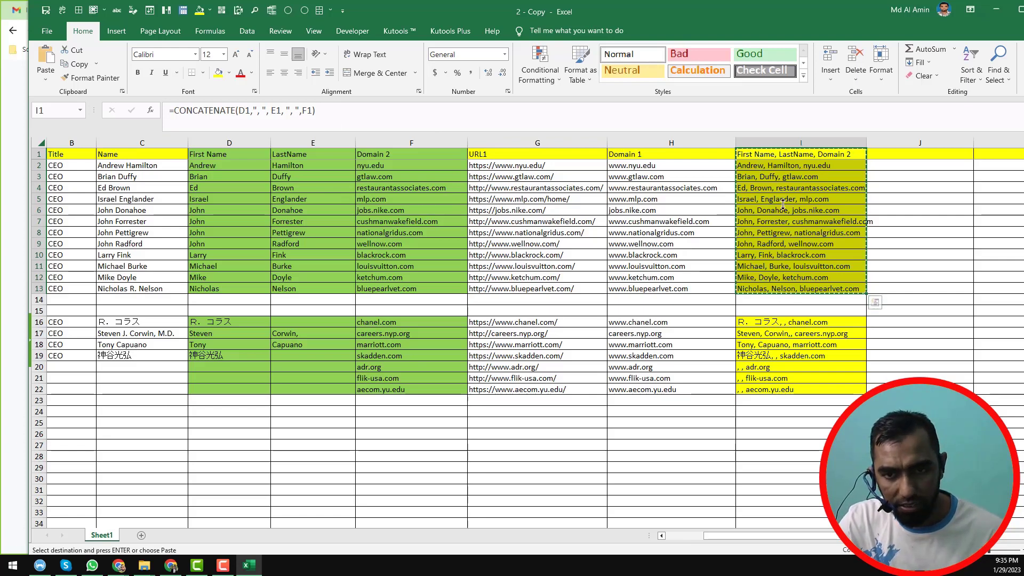
# Step: Open the CEO 1 text file, change the Domain 2 header to Domain, then save and close the file
pyautogui.click(348, 567)
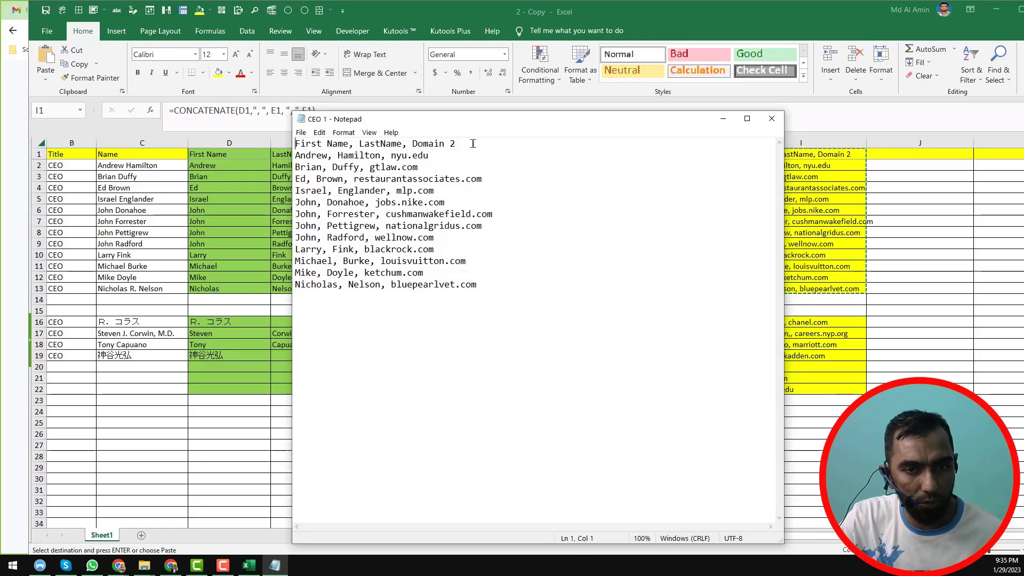
pyautogui.press('BackSpace')
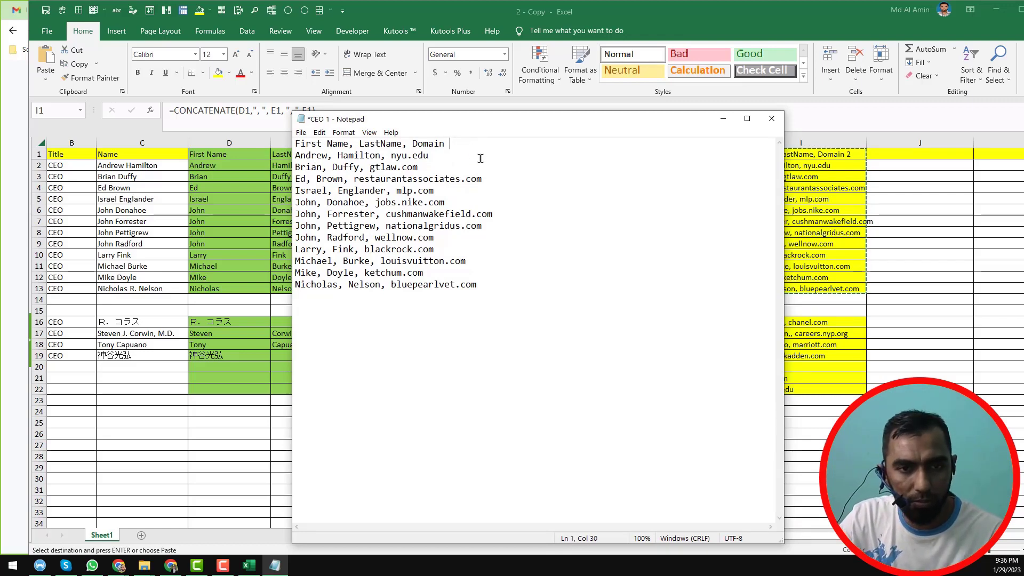
pyautogui.hotkey('ctrl', 's')
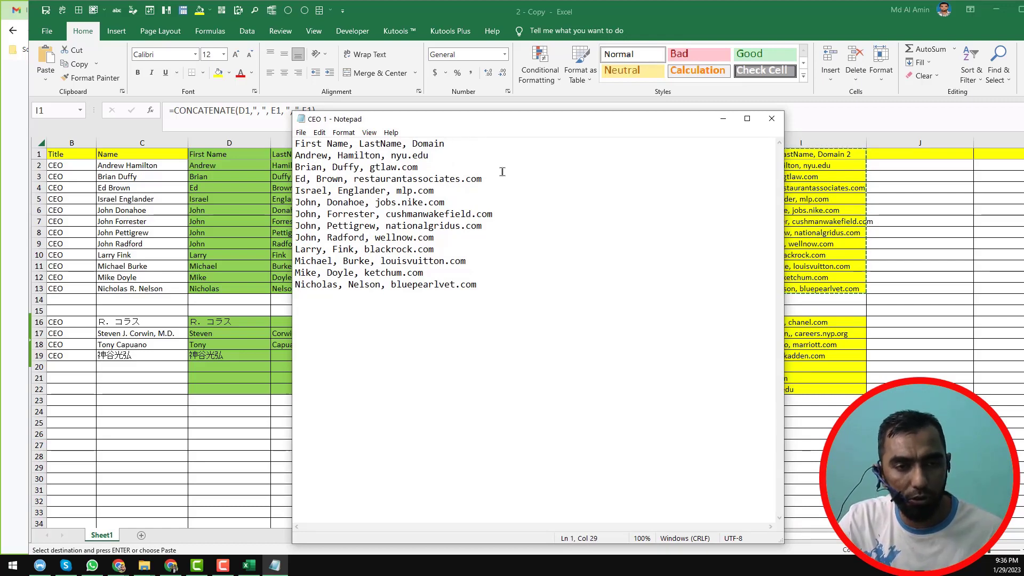
pyautogui.click(772, 119)
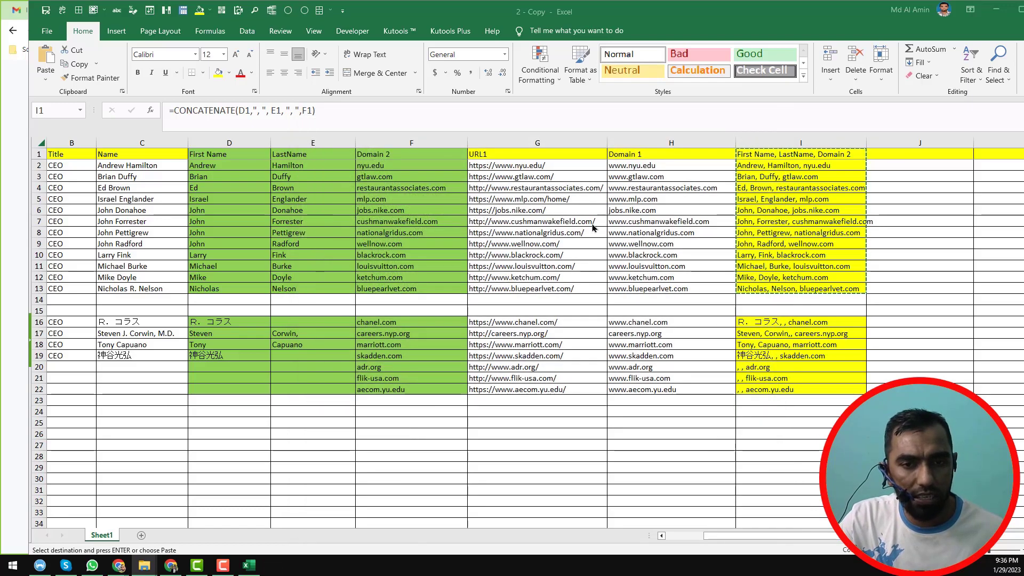
# Step: Cancel the pending copy in the 2 - Copy workbook and close it to return to Hunter's form
pyautogui.click(401, 244)
pyautogui.press('Escape')
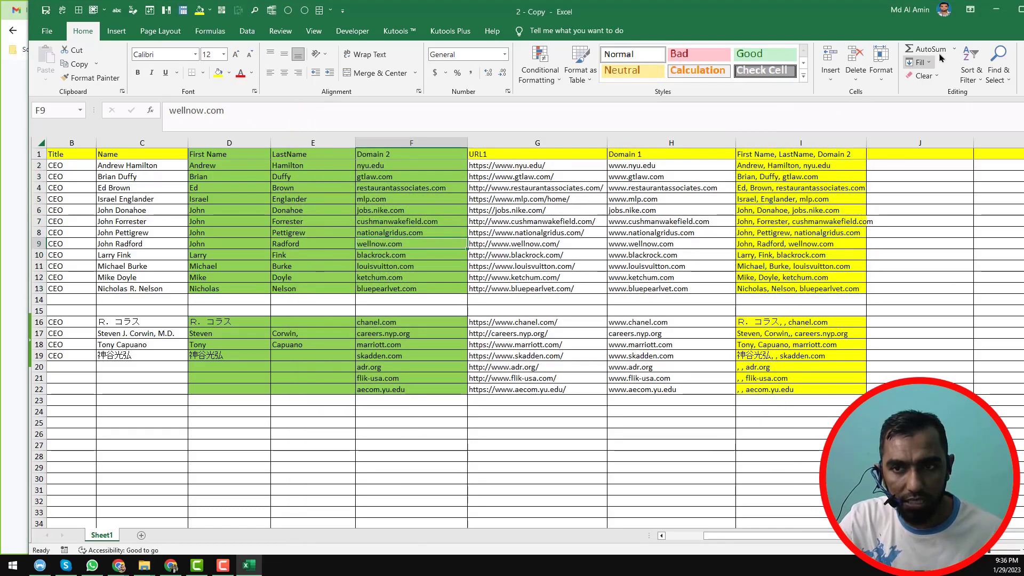
pyautogui.moveTo(983, 12); pyautogui.dragTo(926, 32)
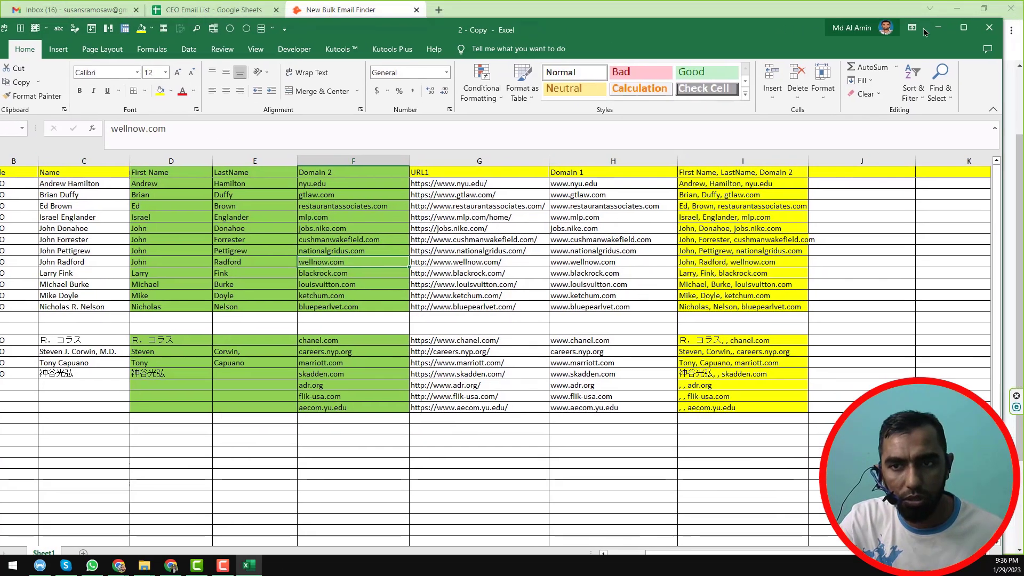
pyautogui.click(989, 27)
# Step: Select the CEO 1 text file from the cl1 folder as the file to enrich
pyautogui.scroll(-1, 394, 345)
pyautogui.scroll(-1, 394, 345)
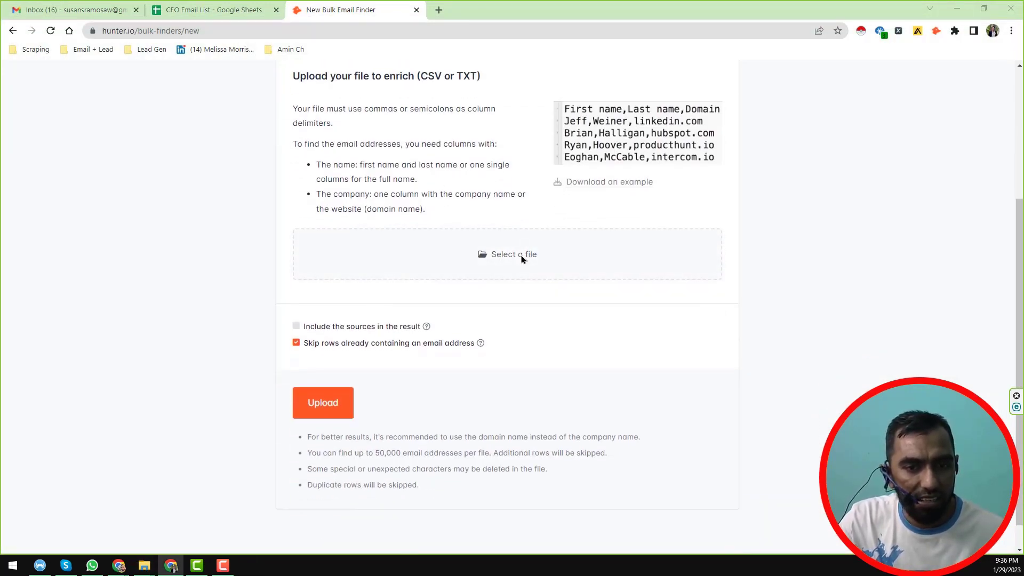
pyautogui.click(523, 257)
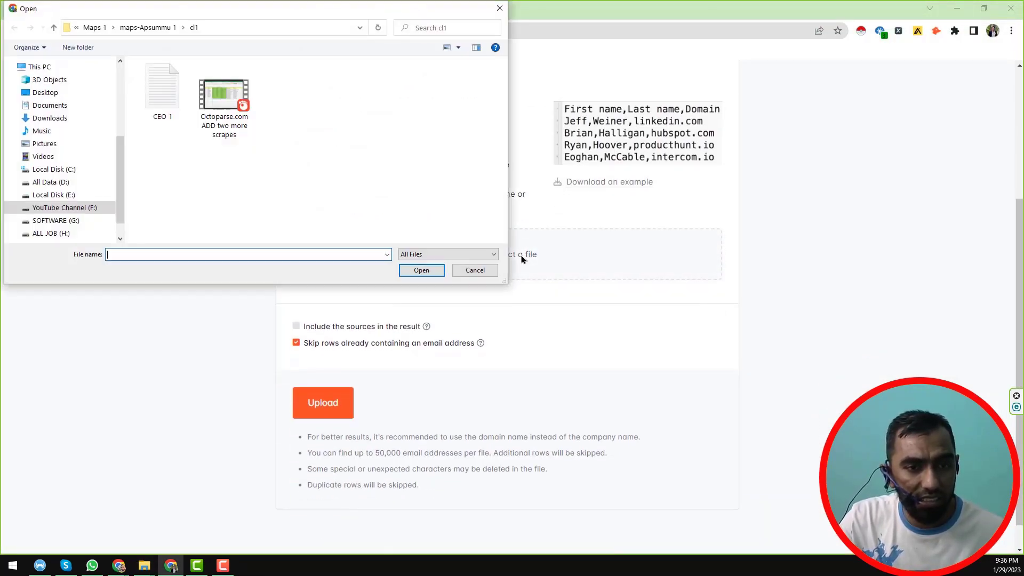
pyautogui.click(166, 112)
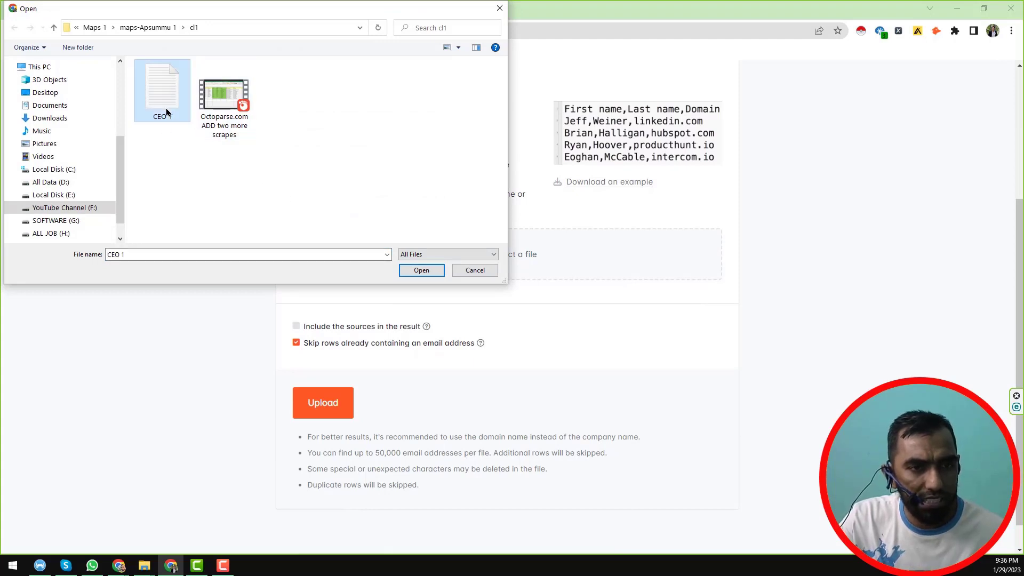
pyautogui.click(423, 272)
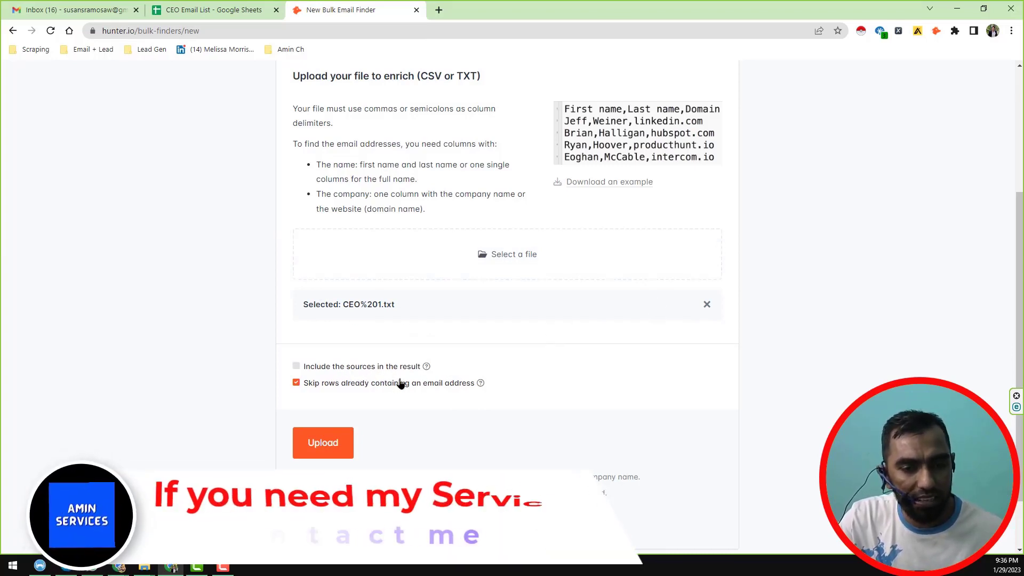
# Step: Include the sources in the result, upload the file and validate the First name, Last name and Domain columns with the first row as headers
pyautogui.click(297, 367)
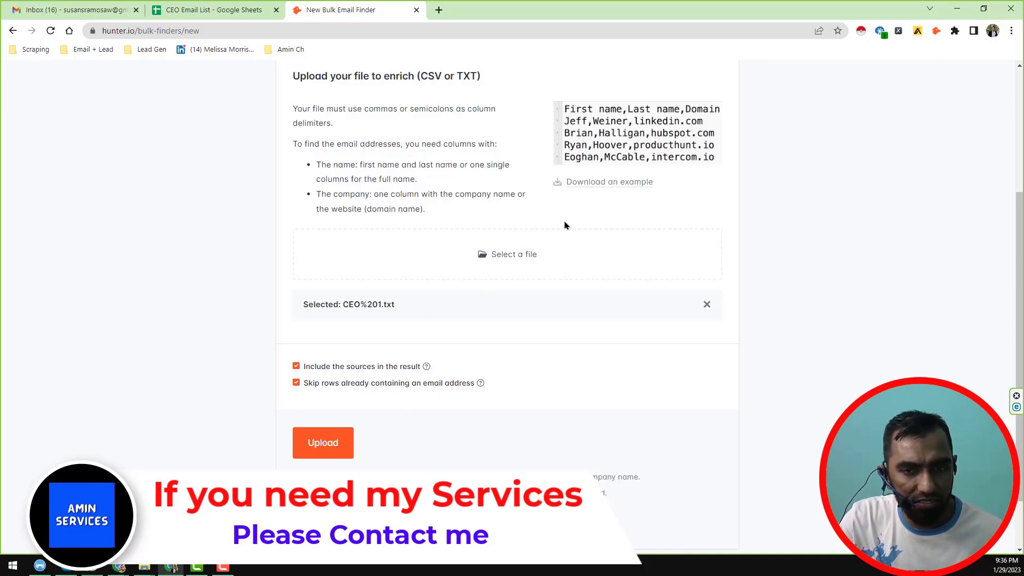
pyautogui.scroll(2, 575, 215)
pyautogui.scroll(-2, 590, 262)
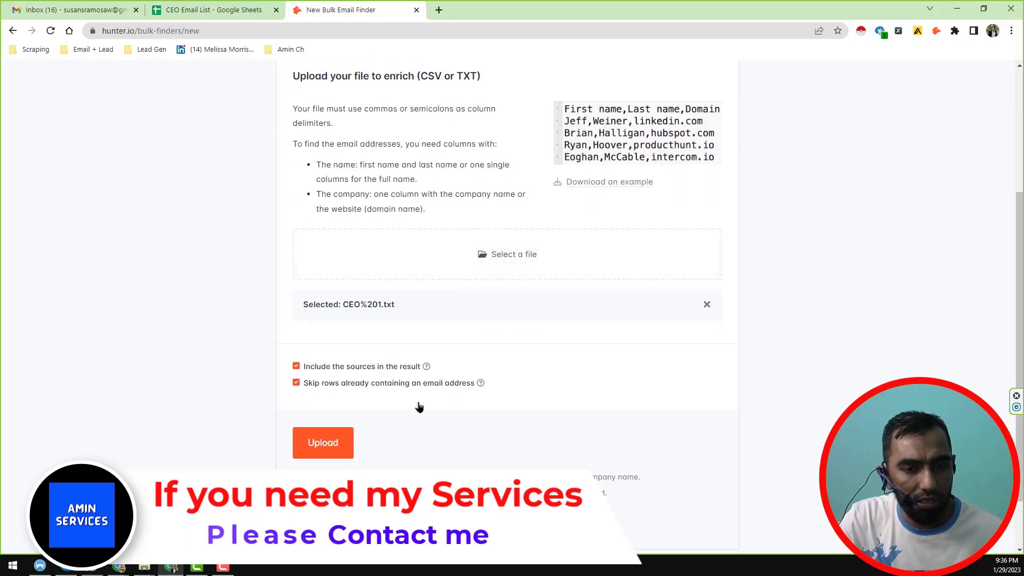
pyautogui.click(323, 444)
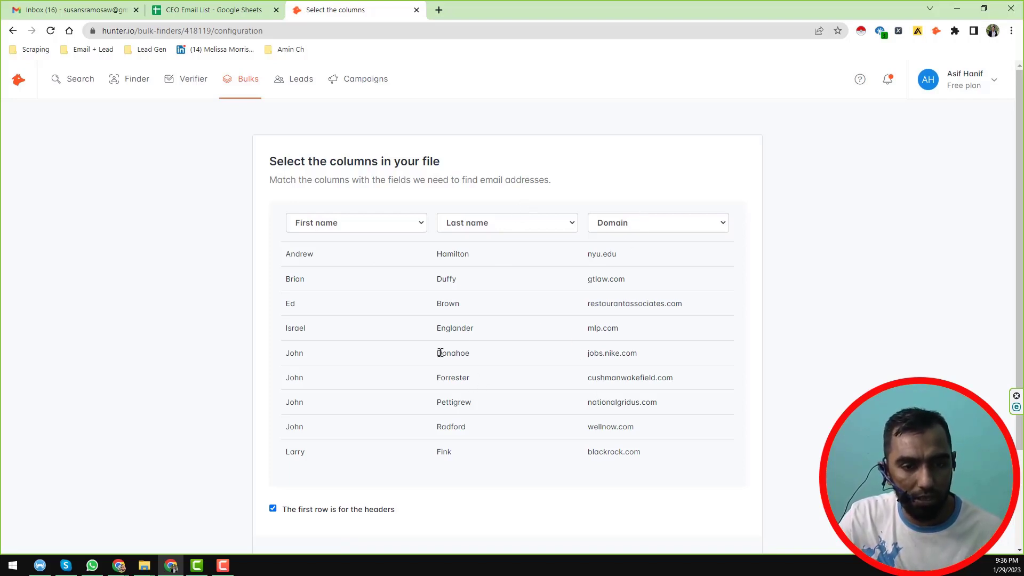
pyautogui.scroll(-2, 655, 372)
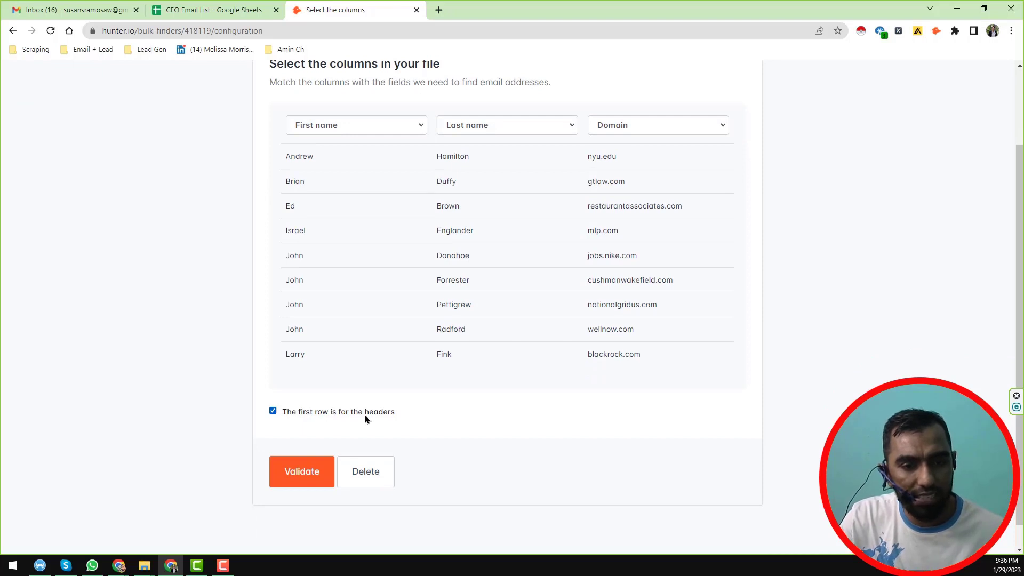
pyautogui.click(314, 475)
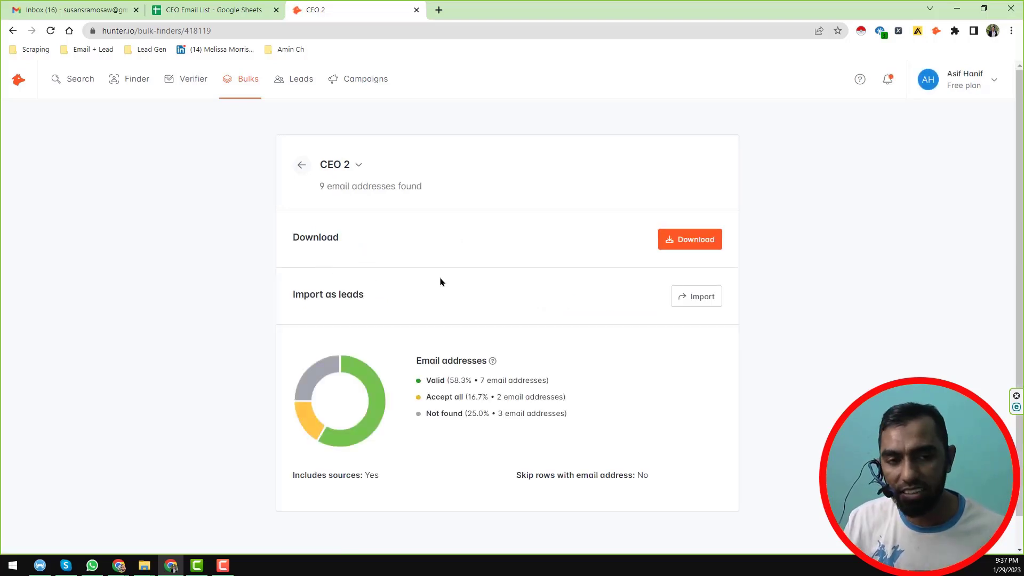
# Step: Review the CEO 2 results summary and download the full list as CSV
pyautogui.scroll(-1, 448, 261)
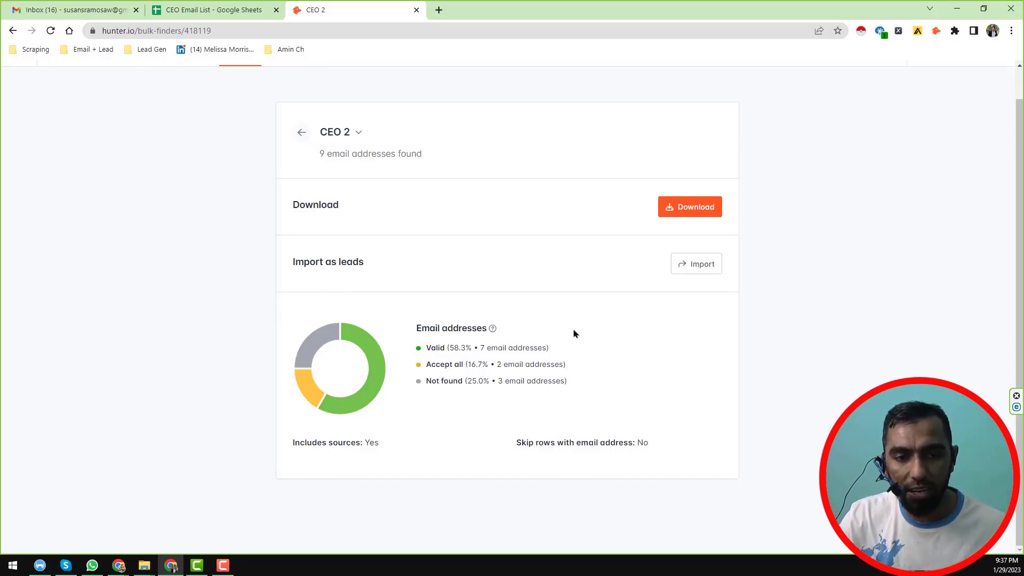
pyautogui.click(703, 212)
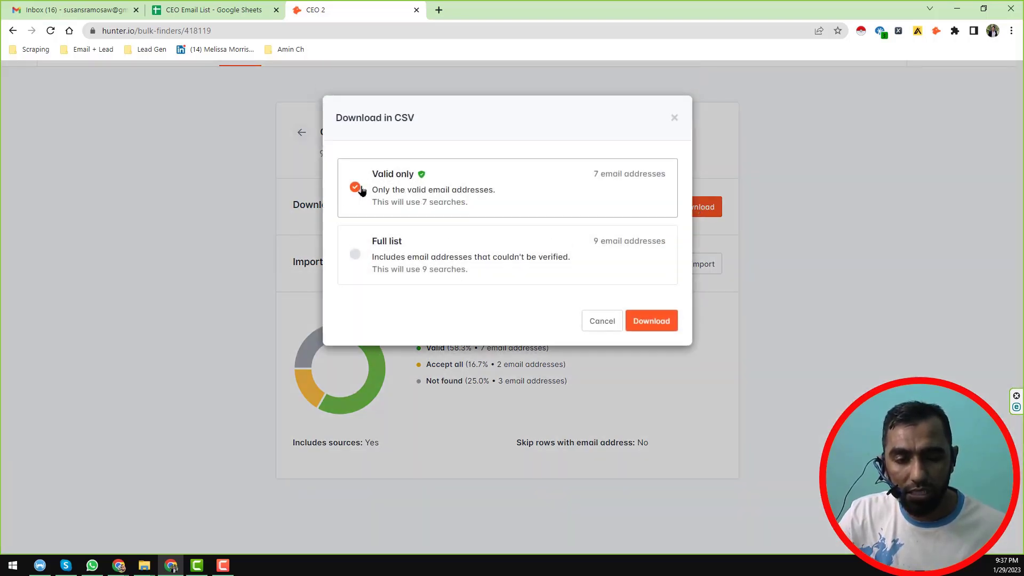
pyautogui.click(363, 261)
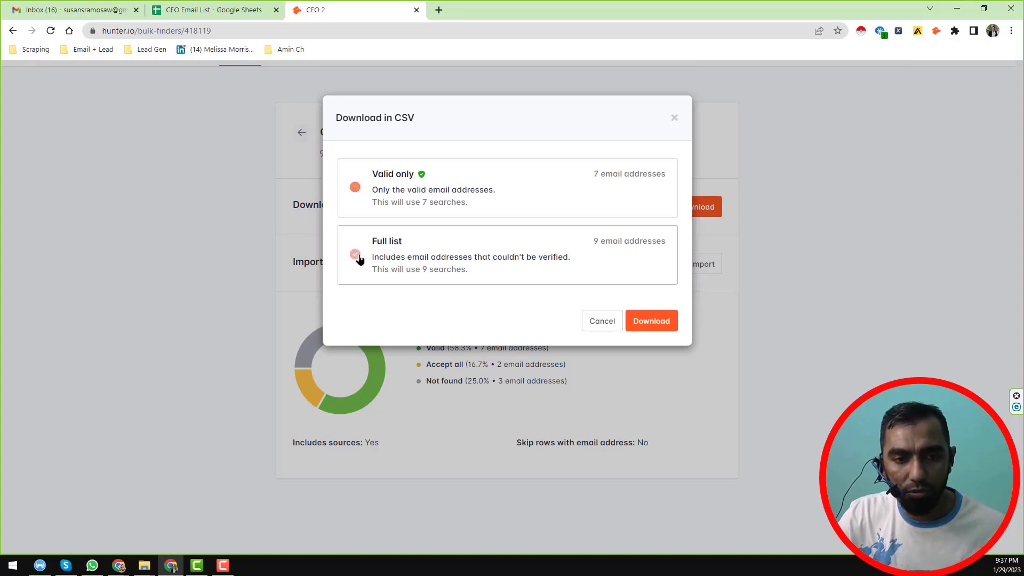
pyautogui.click(653, 322)
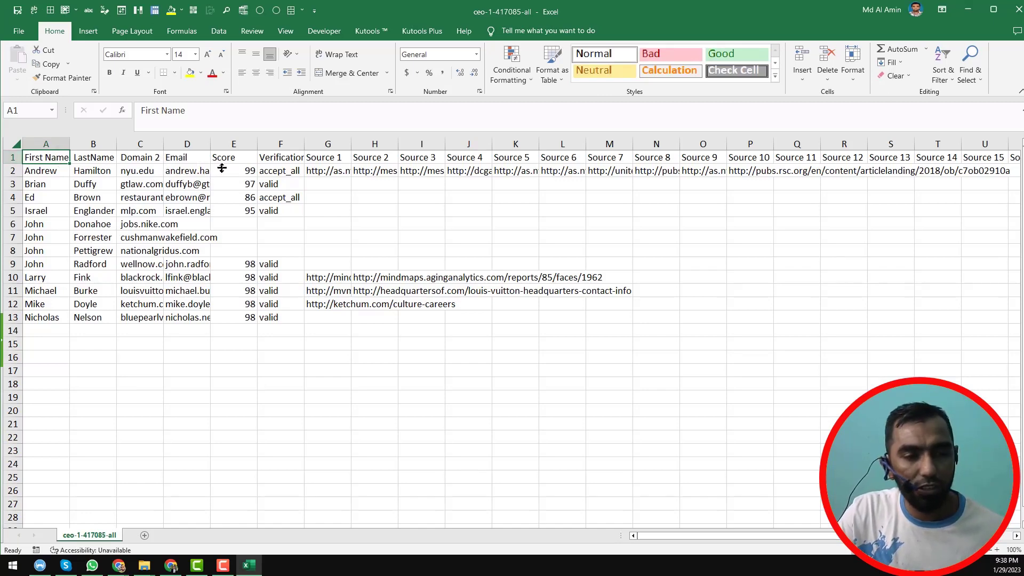
# Step: Fill the whole Email column D of the ceo-1-417085-all workbook with yellow and check the score in E2
pyautogui.click(185, 147)
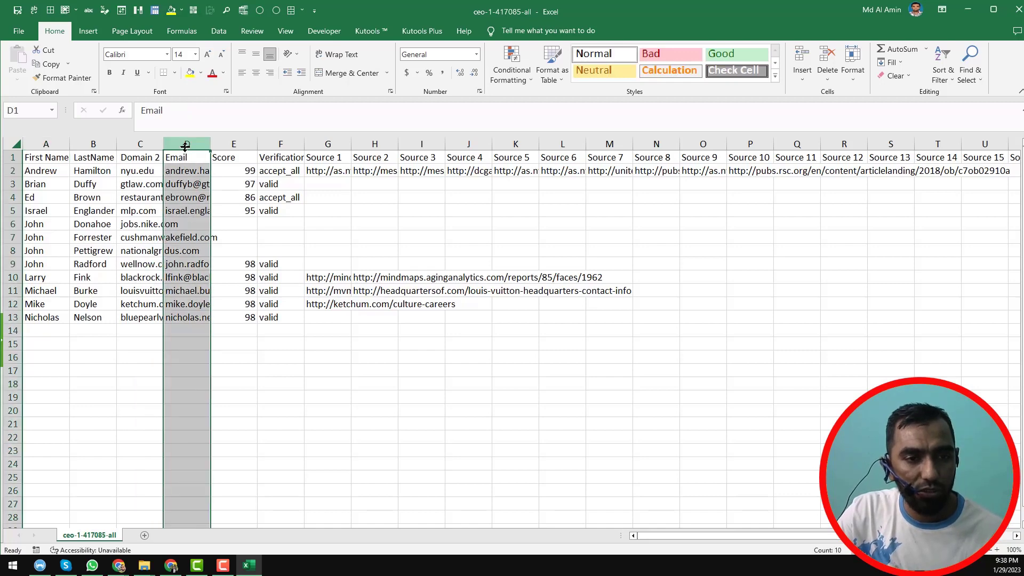
pyautogui.click(185, 77)
pyautogui.click(241, 170)
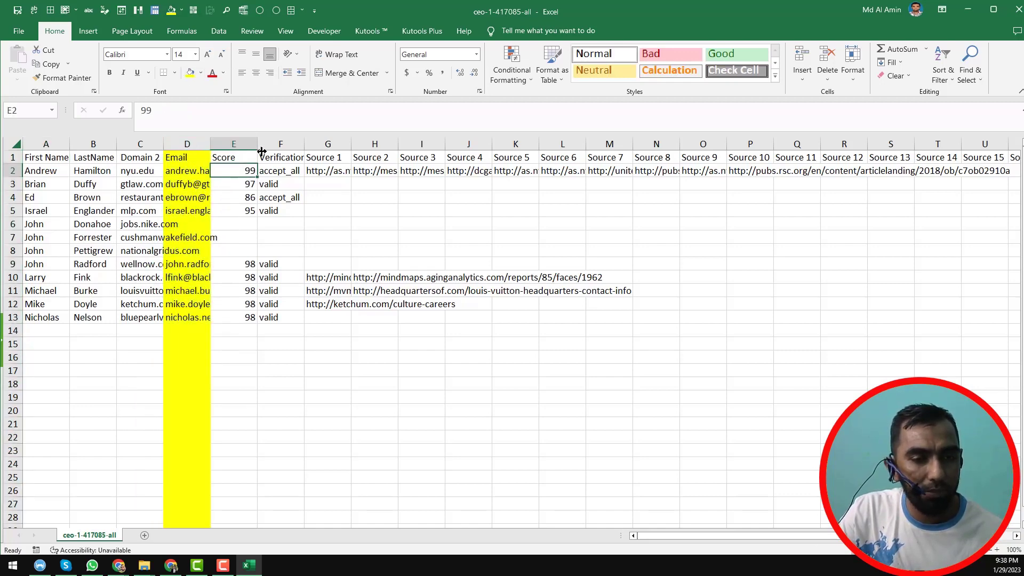
# Step: Widen column F to show more of its Verification status header and review the statuses in it
pyautogui.click(284, 171)
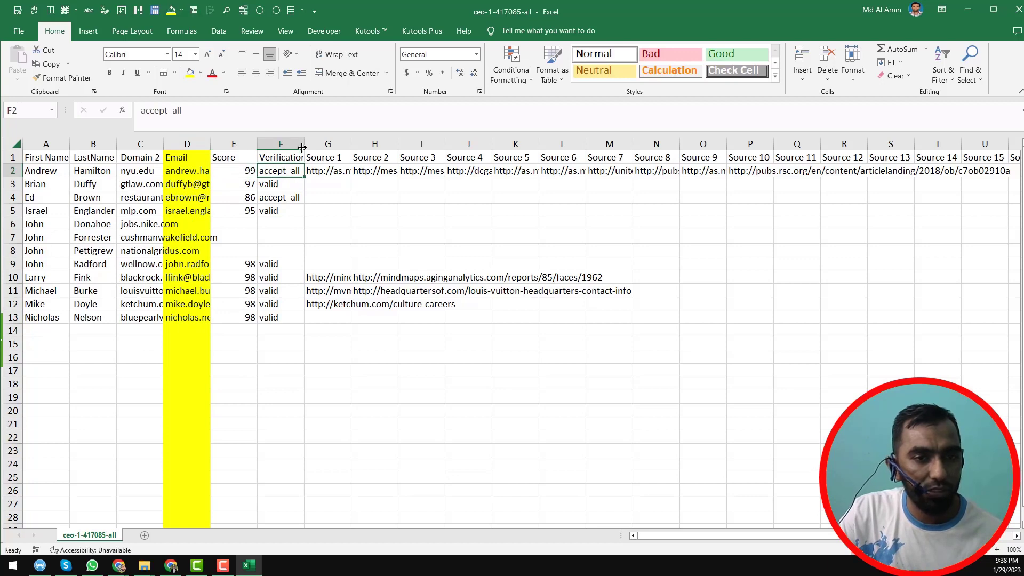
pyautogui.moveTo(302, 142); pyautogui.dragTo(326, 143)
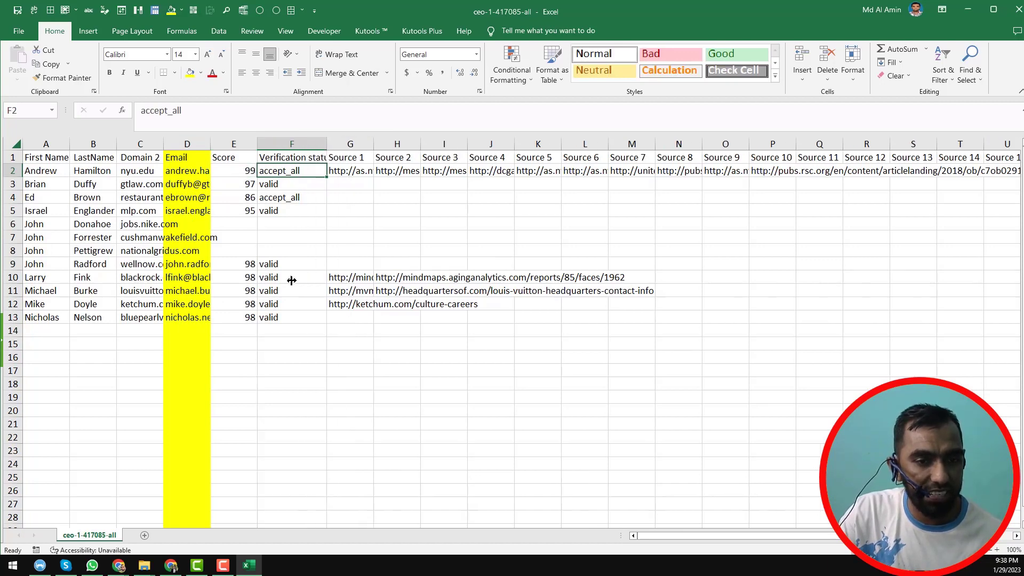
pyautogui.click(283, 144)
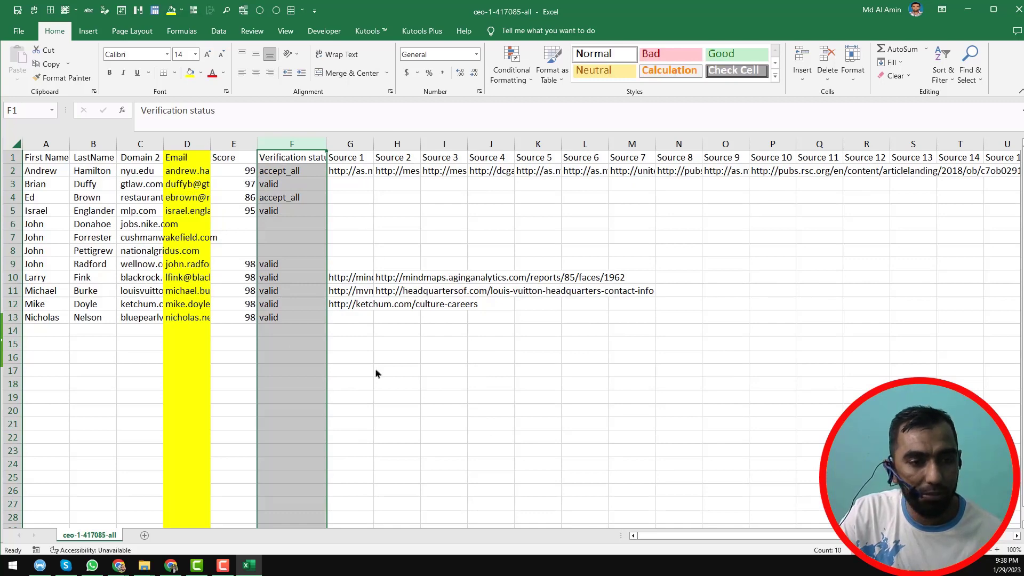
pyautogui.click(150, 340)
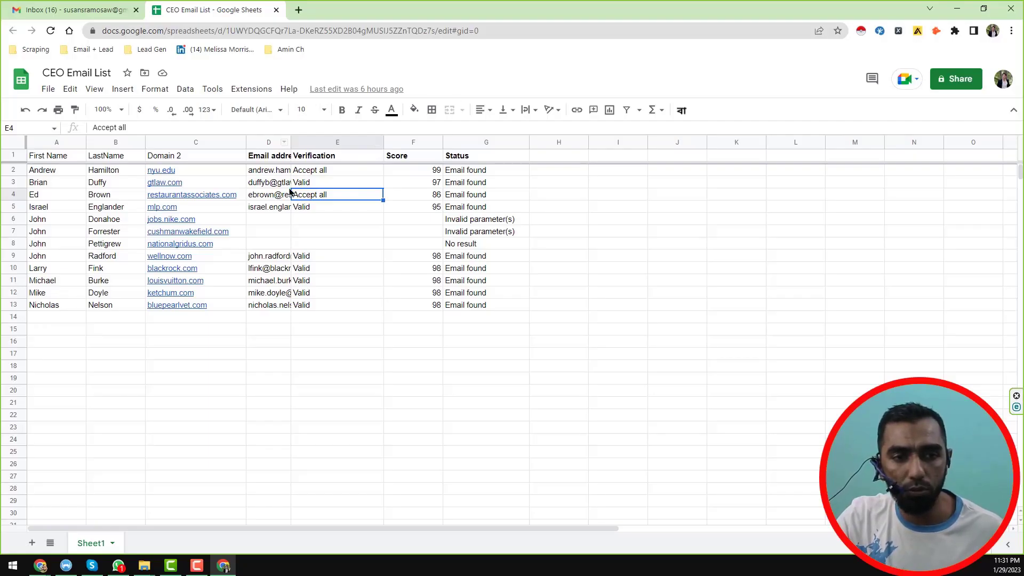
# Step: Clear all contents of columns D through G, from Email address to Status, in the CEO Email List sheet
pyautogui.moveTo(269, 142); pyautogui.dragTo(513, 174)
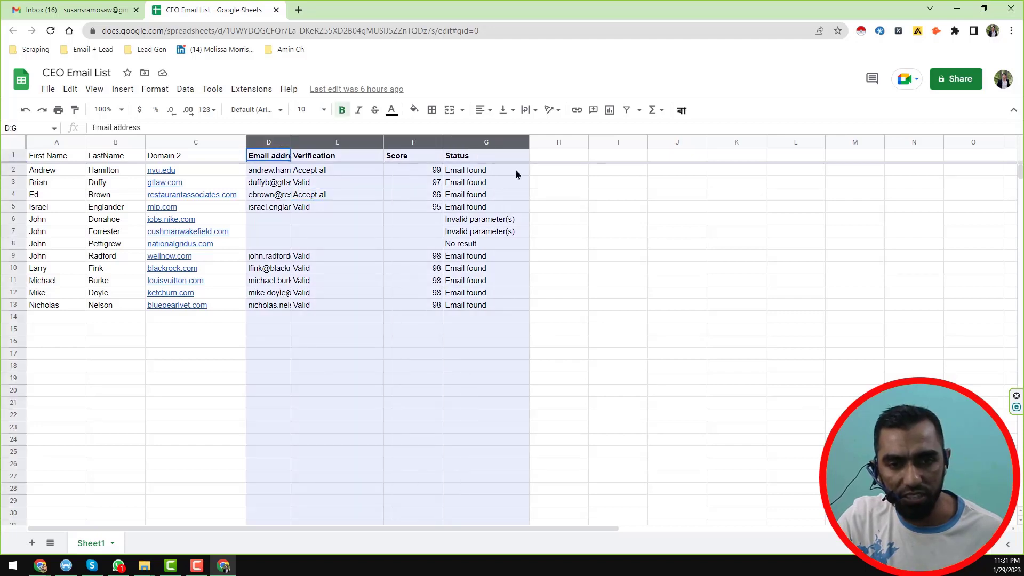
pyautogui.press('Delete')
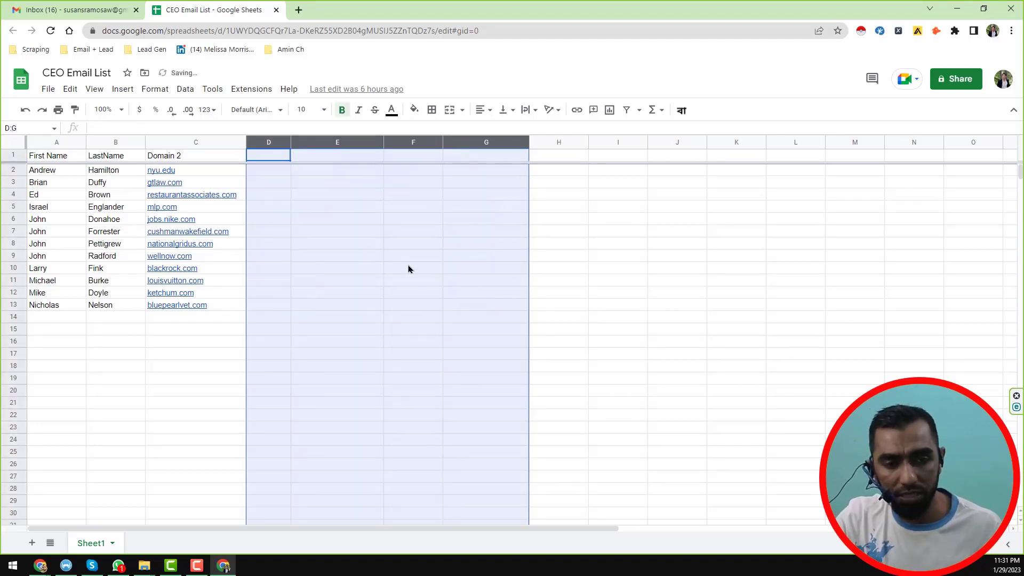
pyautogui.click(343, 259)
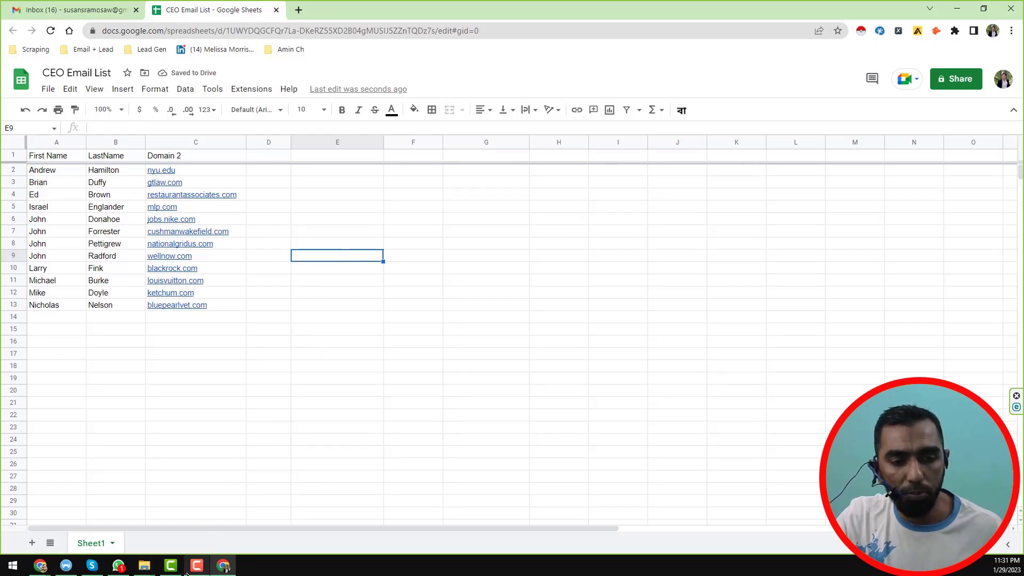
# Step: Copy the First Name, LastName and Domain 2 range D1:F13 from the Excel workbook and return to the CEO Email List sheet in Google Sheets
pyautogui.click(151, 569)
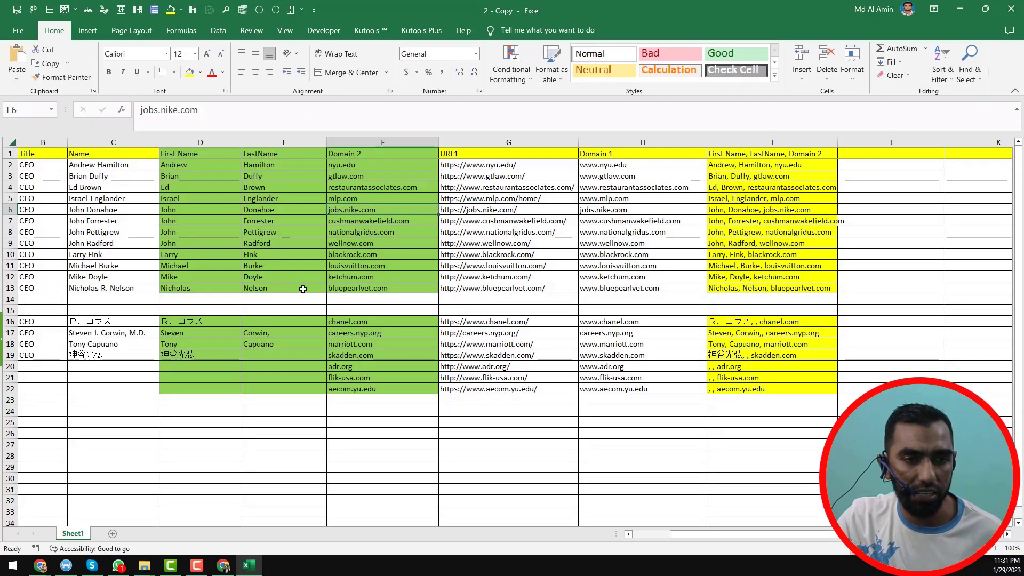
pyautogui.moveTo(208, 154); pyautogui.dragTo(368, 288)
pyautogui.hotkey('ctrl', 'c')
pyautogui.click(960, 9)
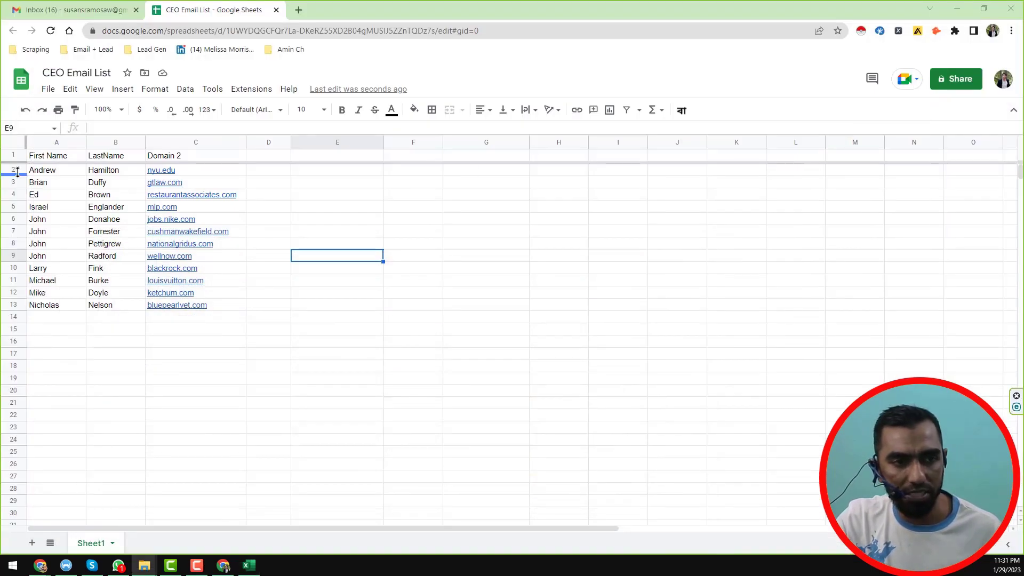
pyautogui.click(54, 159)
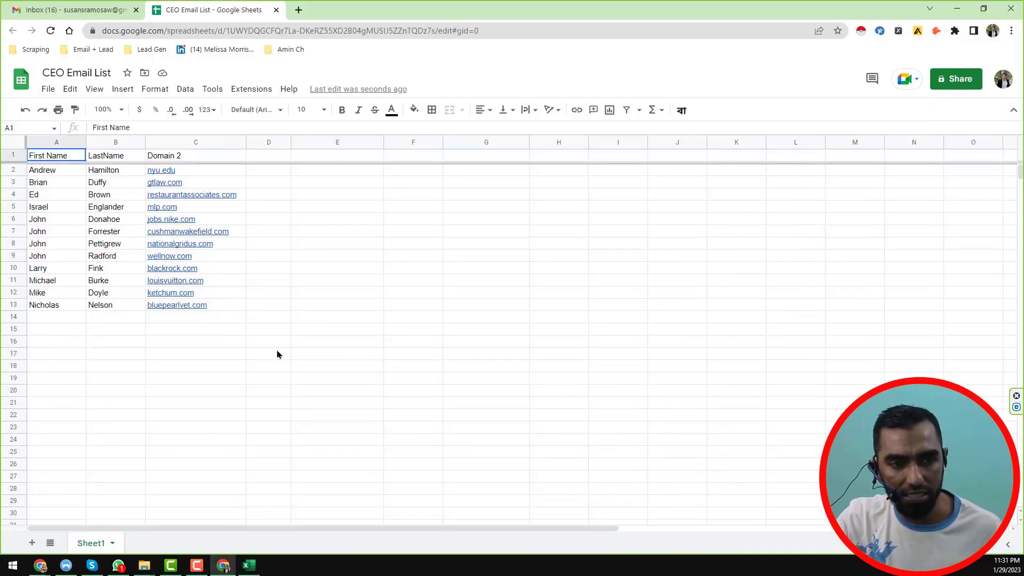
pyautogui.click(265, 308)
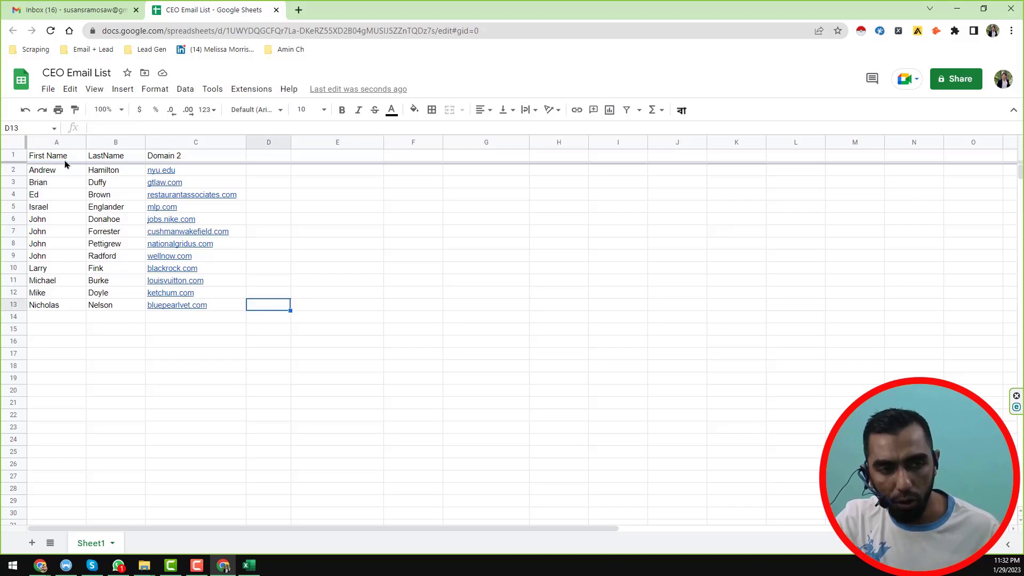
# Step: Search the Google Workspace Marketplace add-ons for "hunter" and open the Hunter for Sheets listing
pyautogui.click(249, 92)
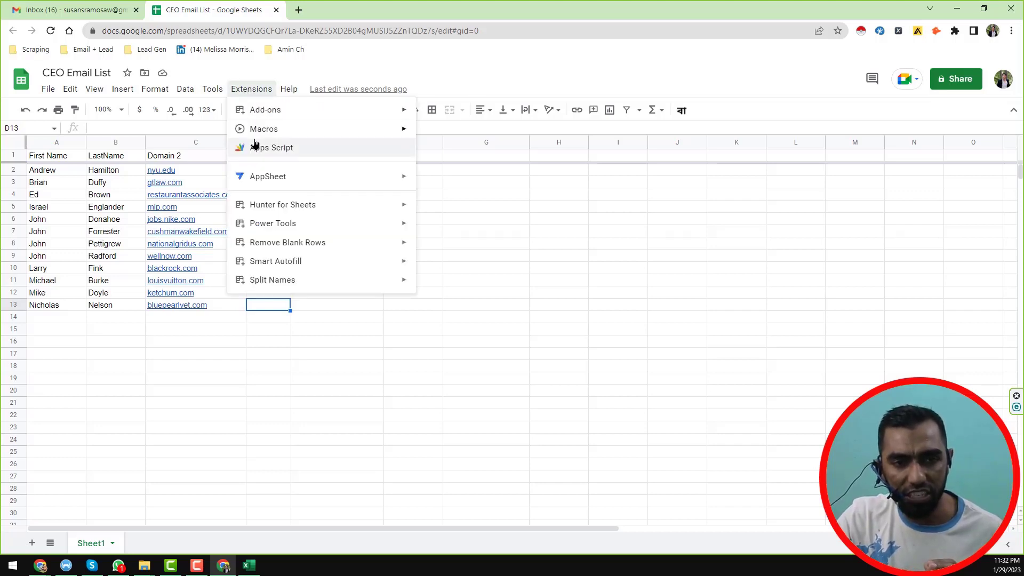
pyautogui.moveTo(279, 205)
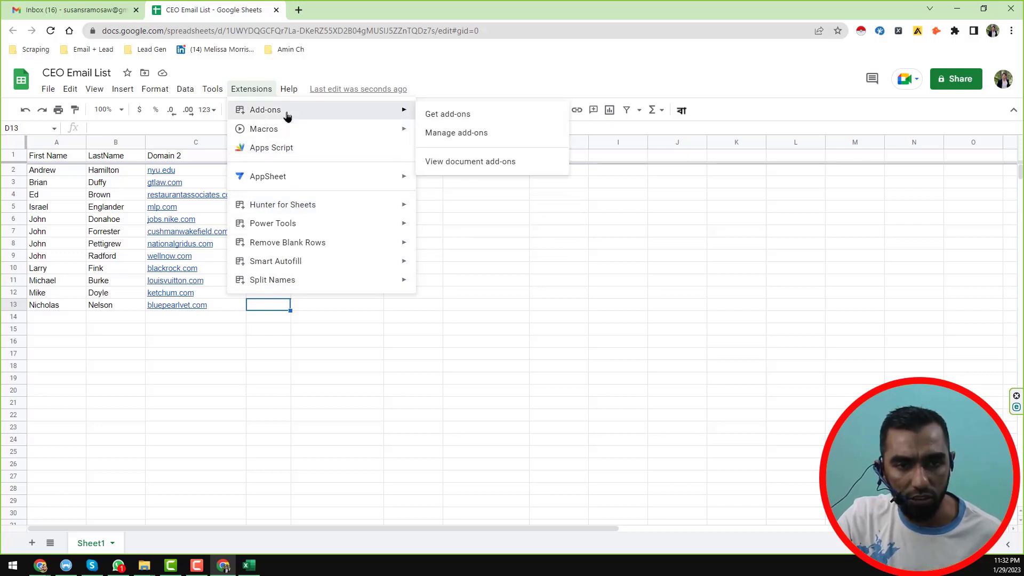
pyautogui.moveTo(362, 111)
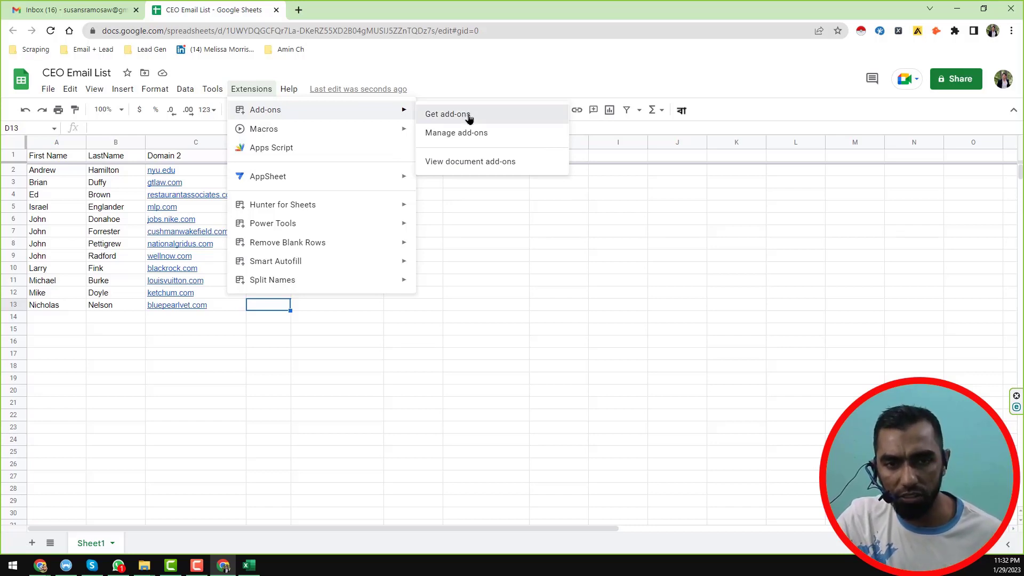
pyautogui.click(447, 114)
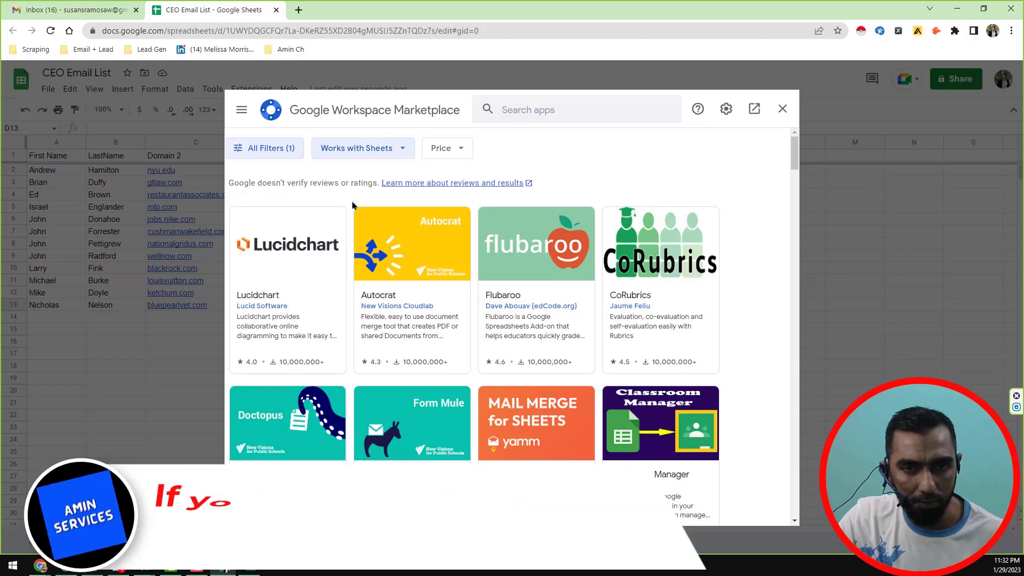
pyautogui.click(553, 104)
pyautogui.write('hunter')
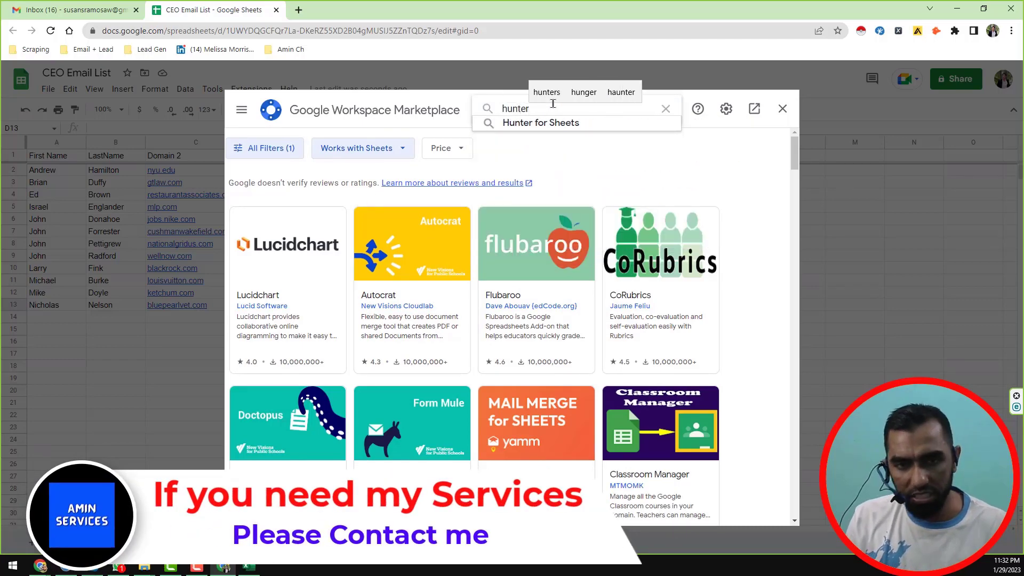
pyautogui.click(525, 127)
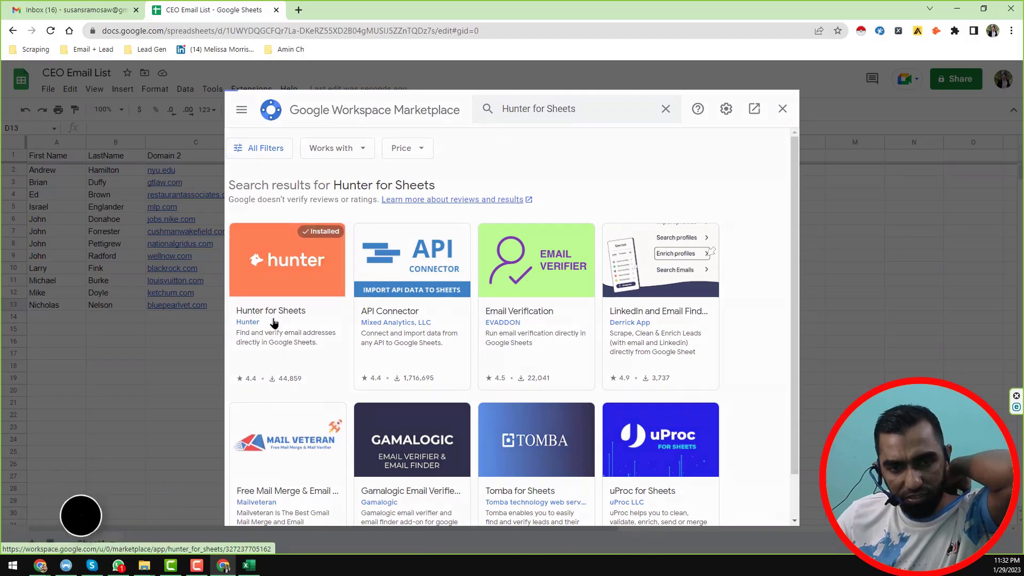
pyautogui.click(274, 322)
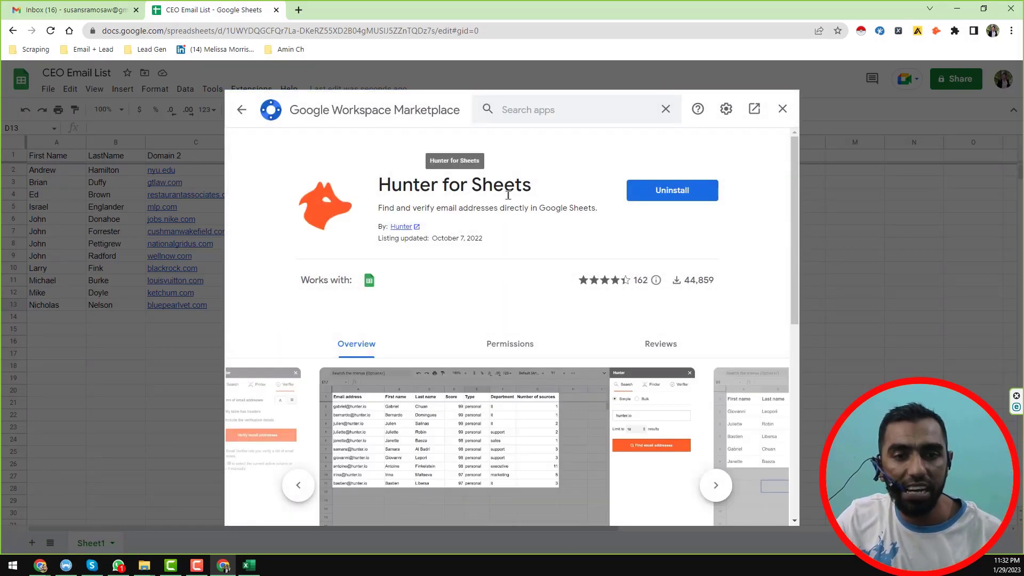
# Step: Review the Hunter for Sheets overview and additional information, look at the full Marketplace page, and return to the sheet
pyautogui.scroll(-6, 566, 261)
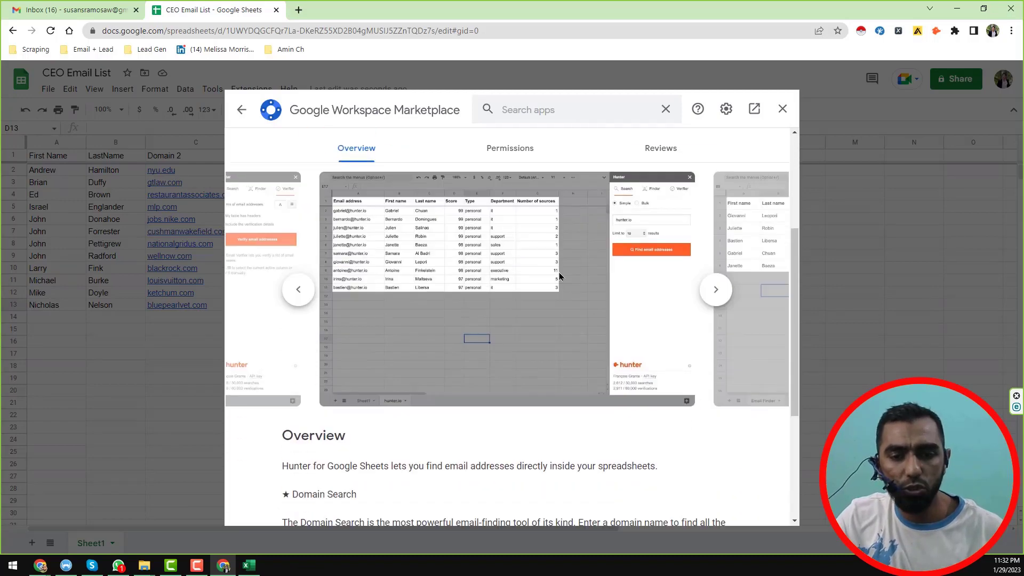
pyautogui.scroll(-1, 560, 267)
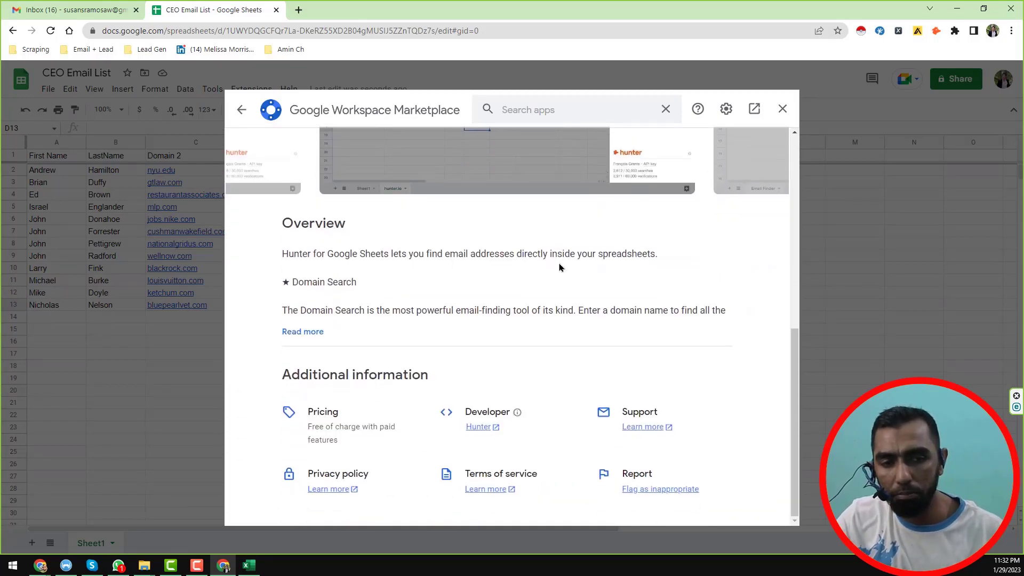
pyautogui.scroll(4, 559, 267)
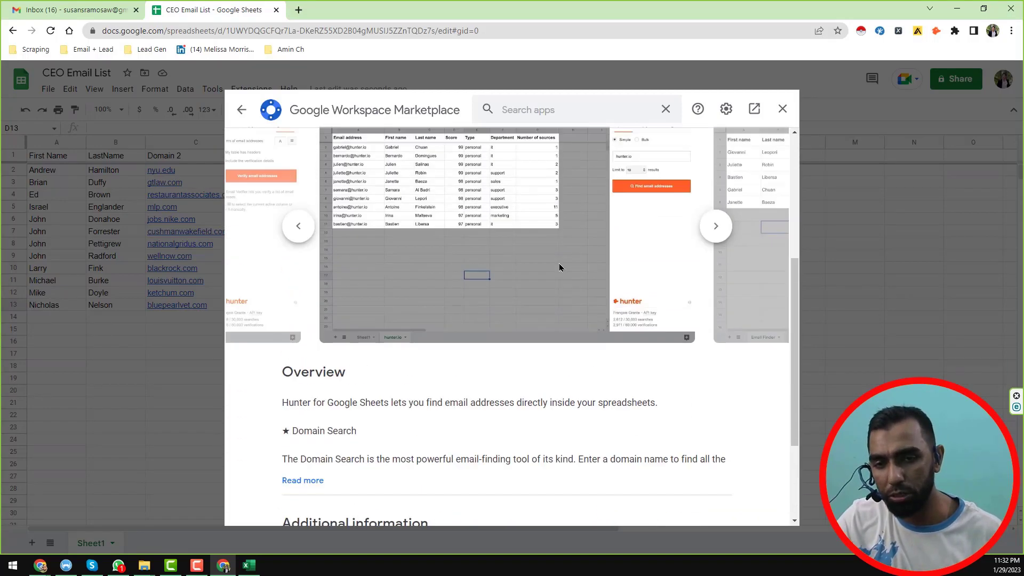
pyautogui.scroll(4, 560, 267)
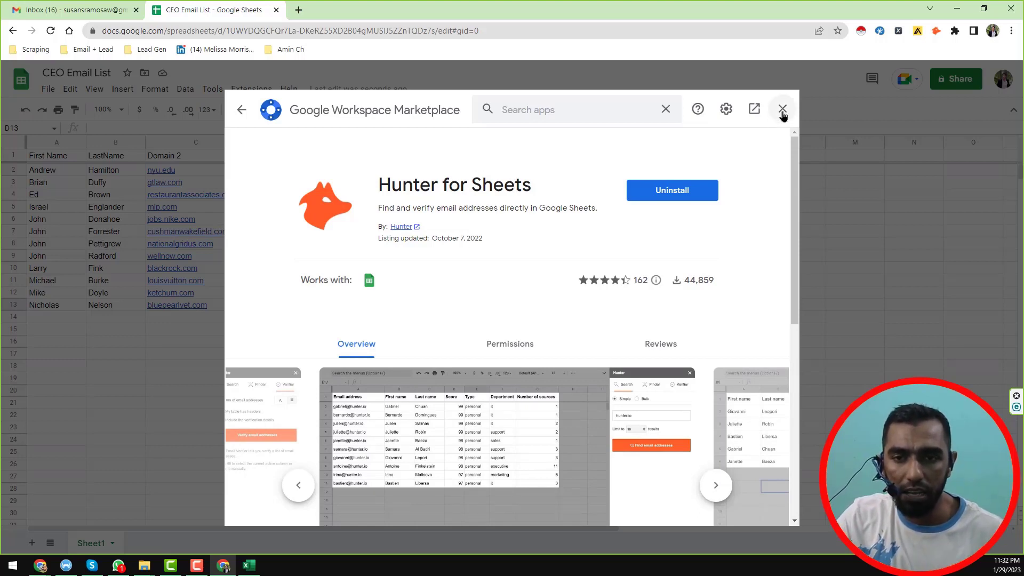
pyautogui.click(754, 109)
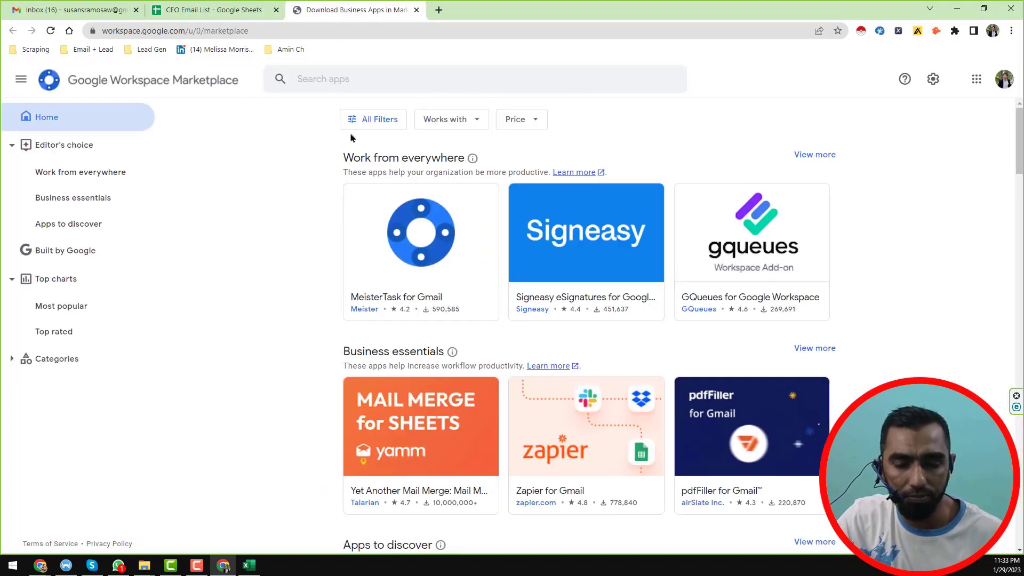
pyautogui.click(417, 10)
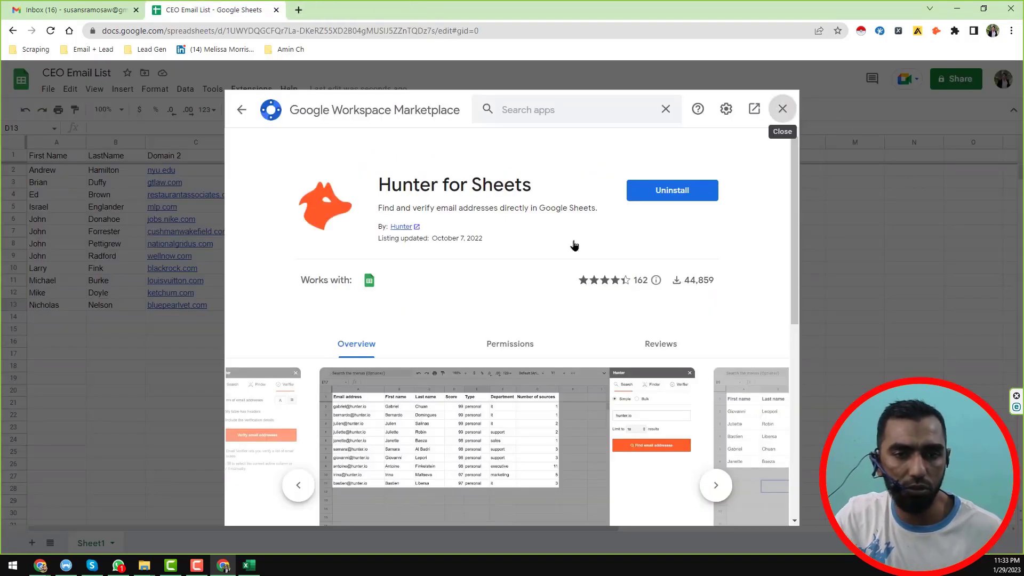
pyautogui.press('Escape')
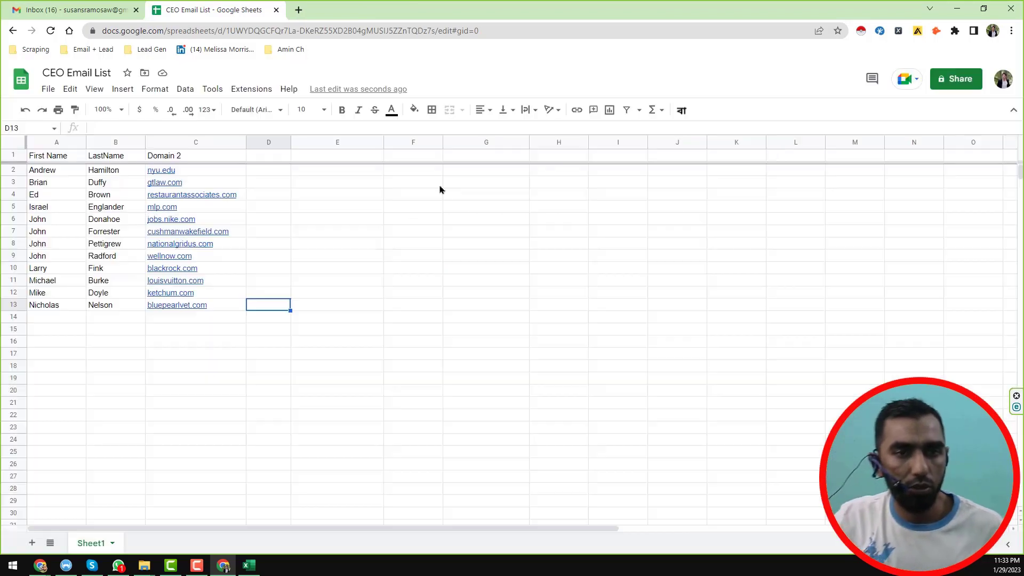
# Step: Check the First Name, LastName and Domain 2 headers and open the Hunter for Sheets add-on
pyautogui.click(266, 174)
pyautogui.click(75, 158)
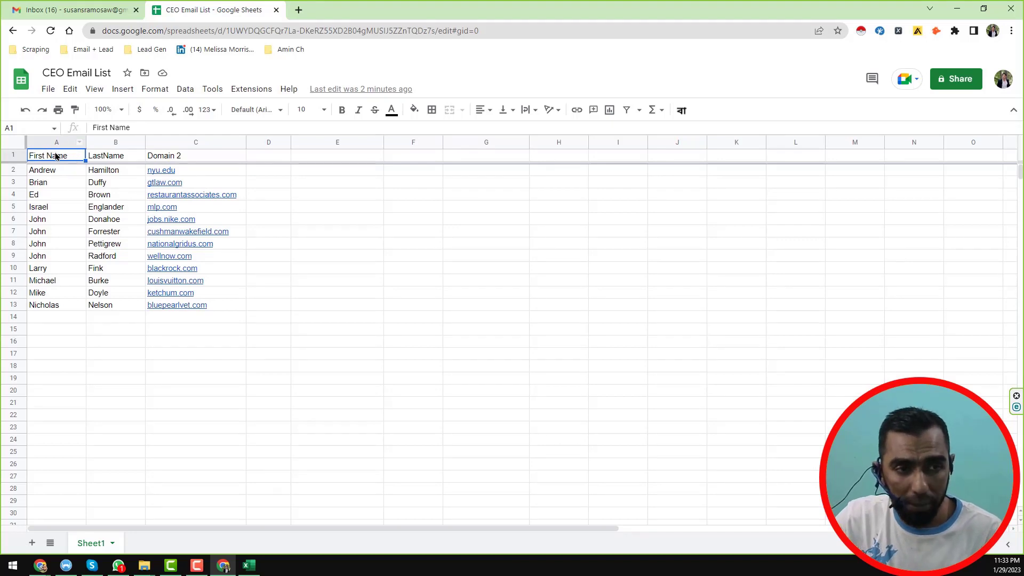
pyautogui.click(120, 160)
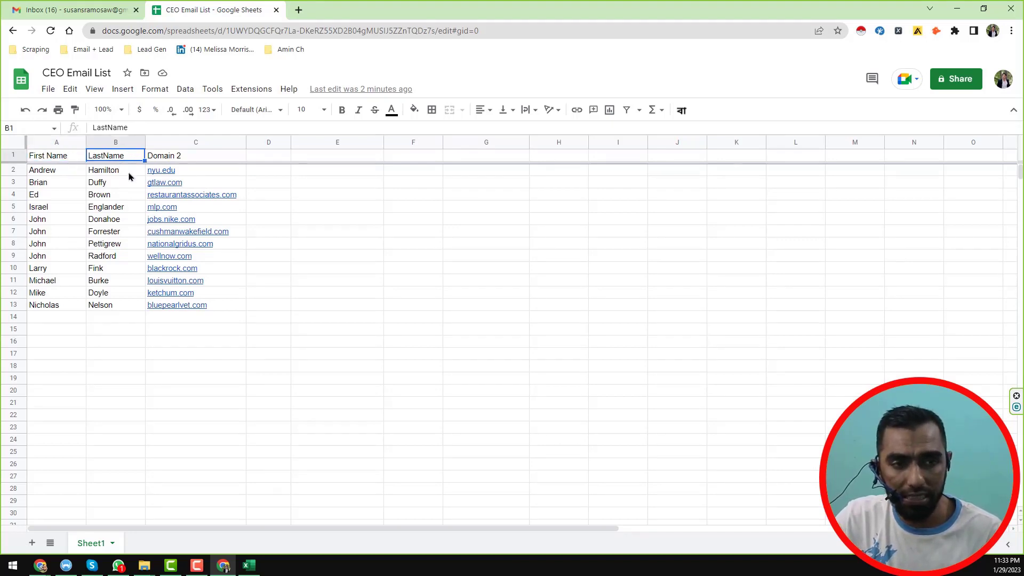
pyautogui.click(201, 160)
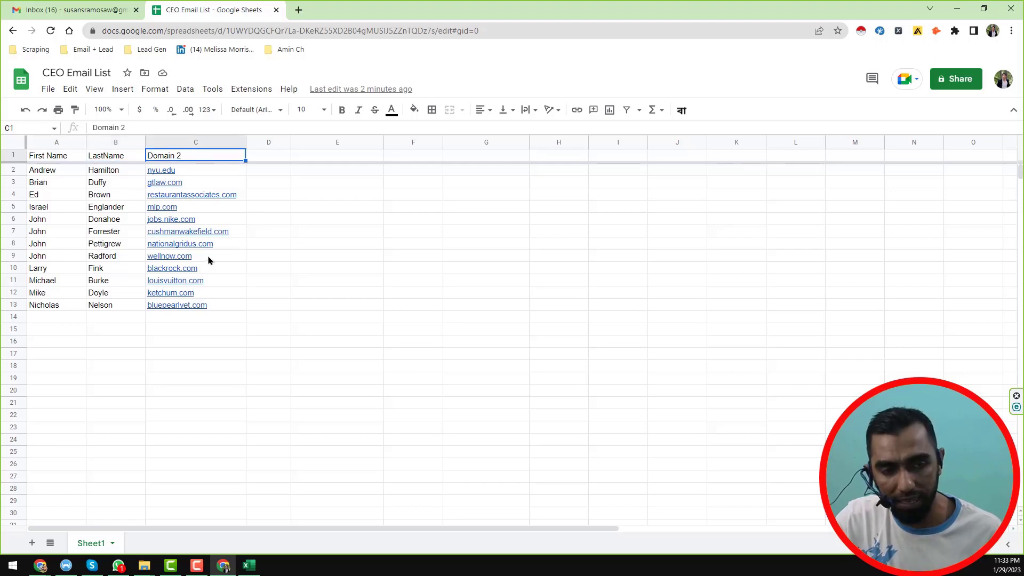
pyautogui.click(253, 311)
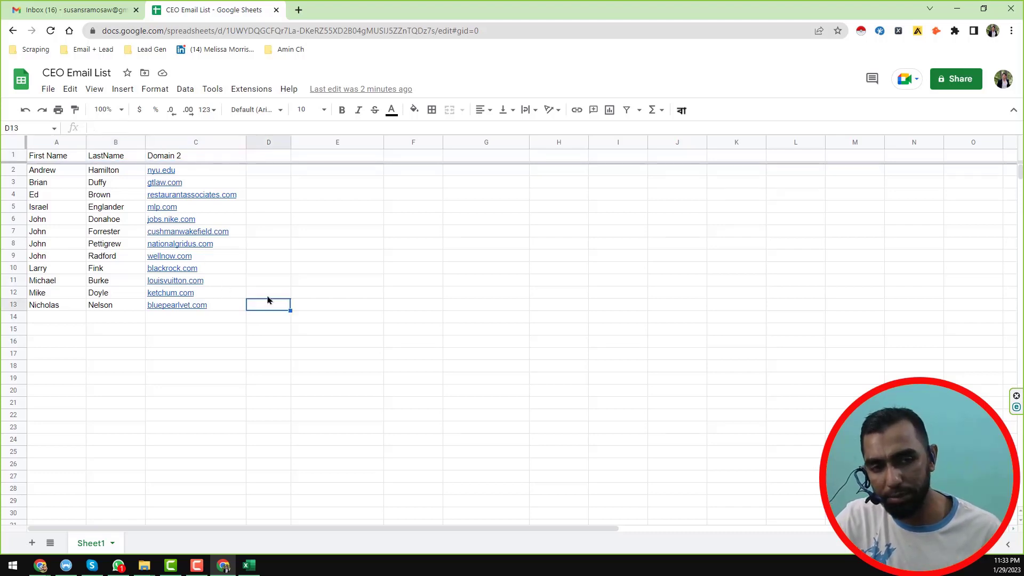
pyautogui.click(246, 94)
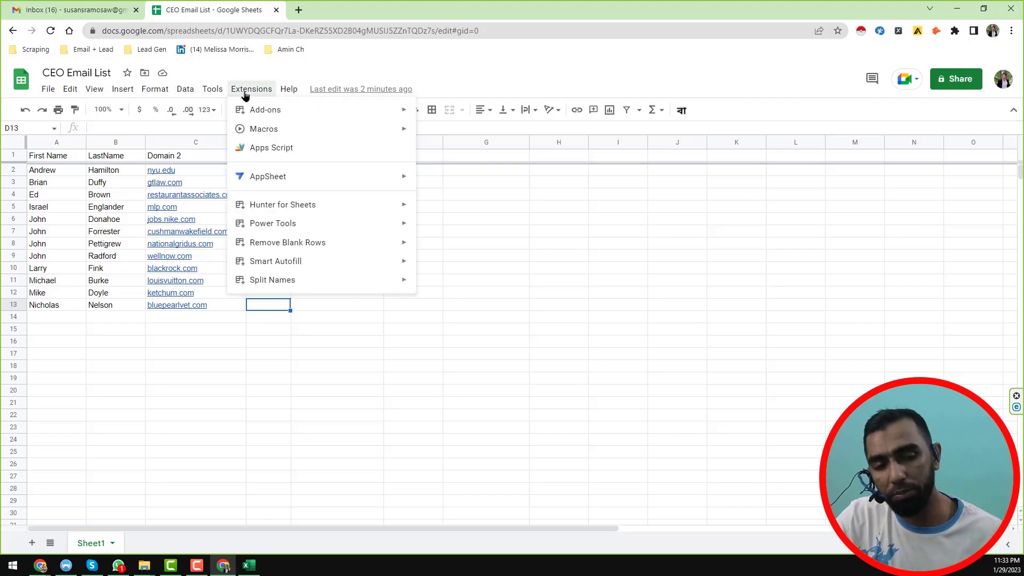
pyautogui.moveTo(327, 210)
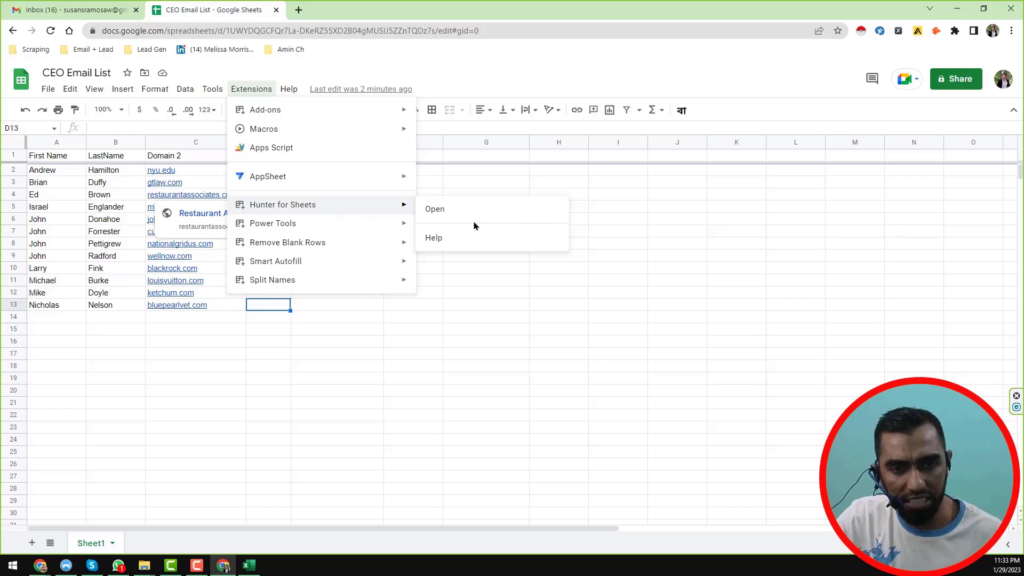
pyautogui.click(449, 212)
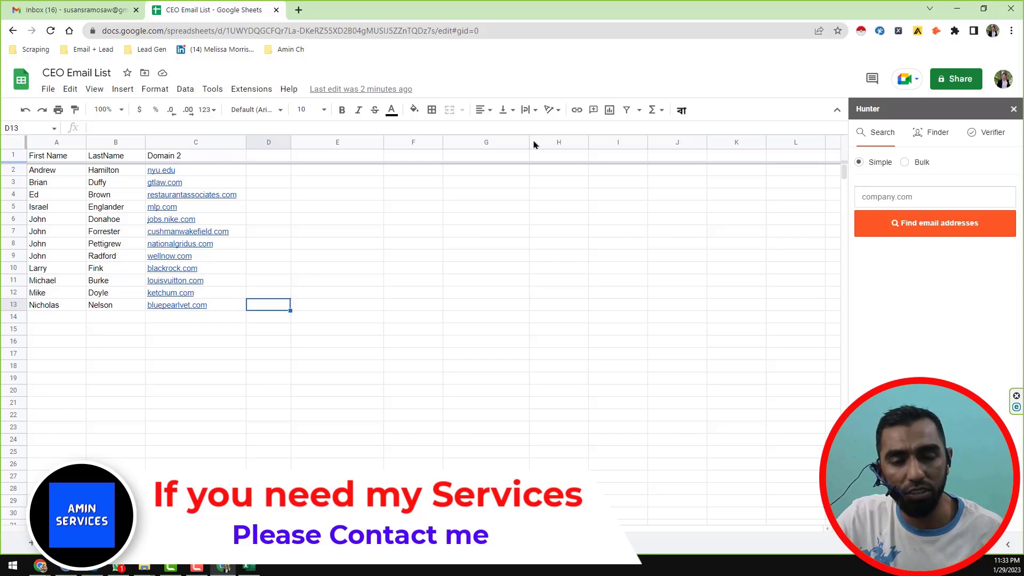
# Step: Open Hunter's Email Verifier in a new tab, closing the affiliate login page, and open the Hunter site in an incognito window
pyautogui.click(299, 11)
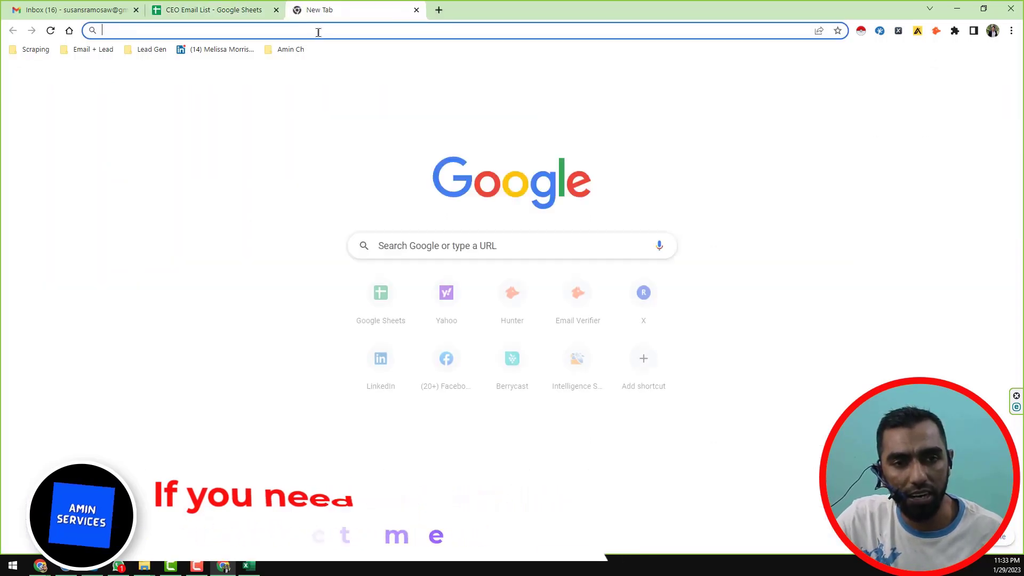
pyautogui.click(517, 299)
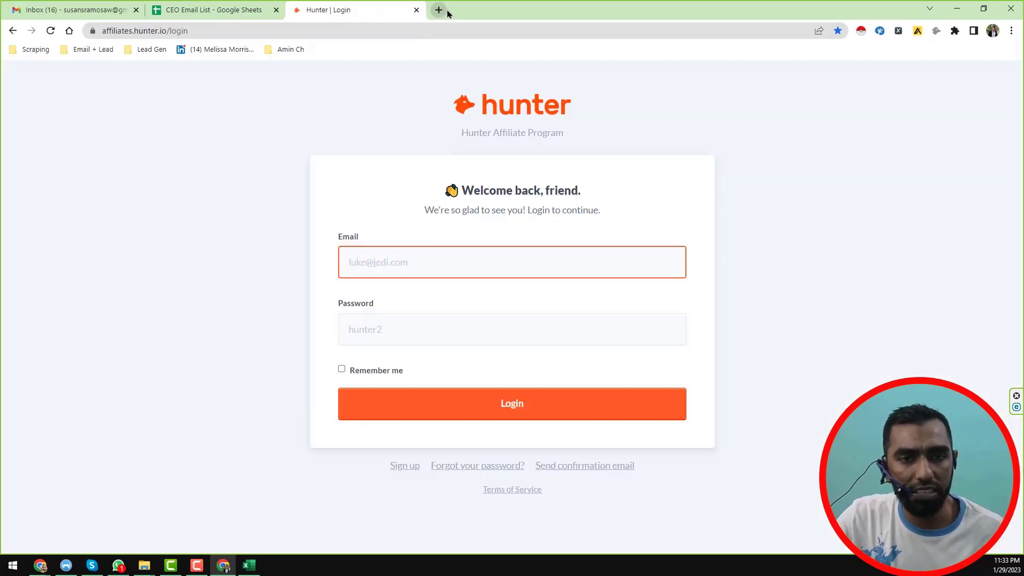
pyautogui.click(439, 9)
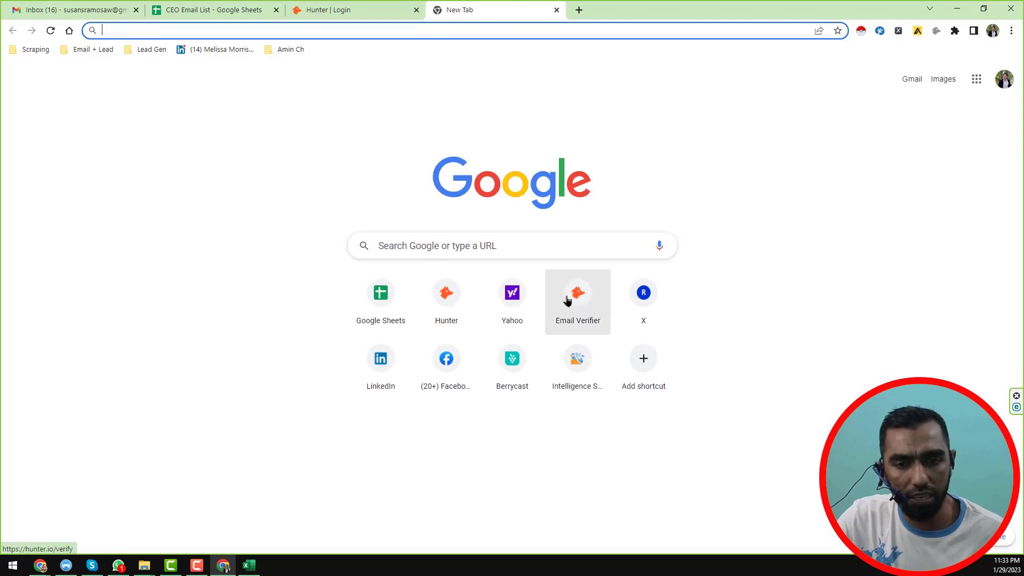
pyautogui.click(560, 301)
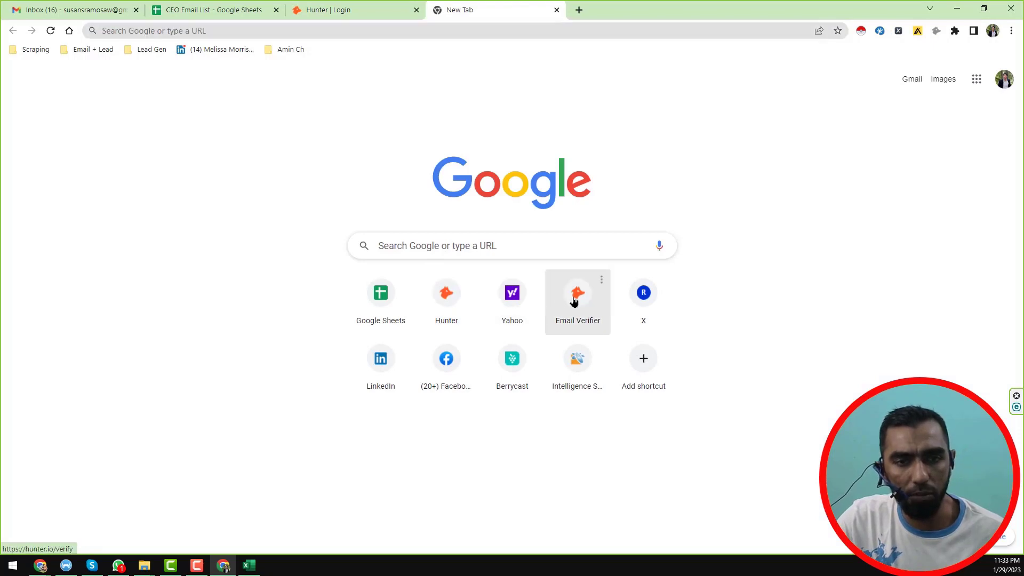
pyautogui.click(417, 11)
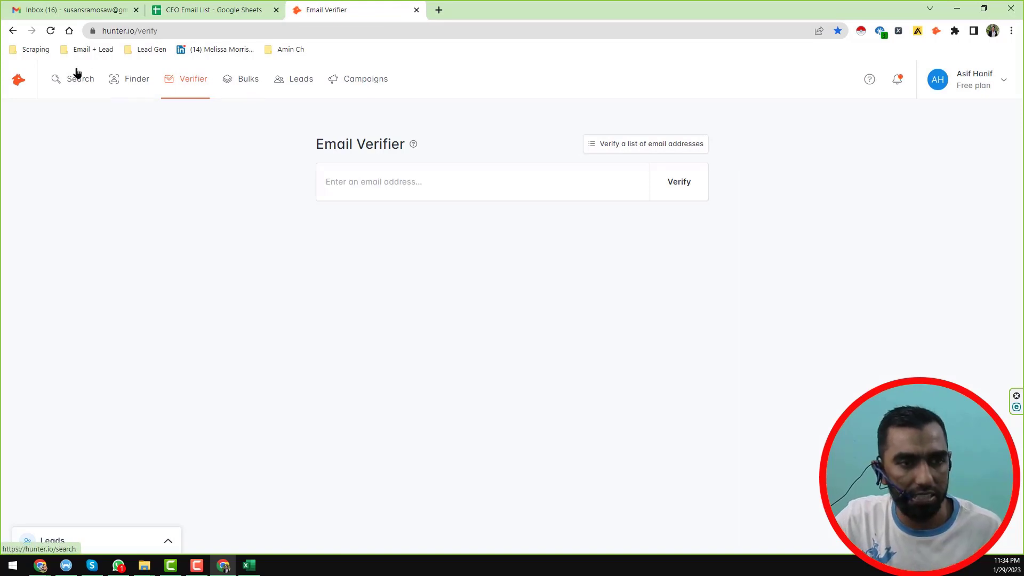
pyautogui.rightClick(20, 81)
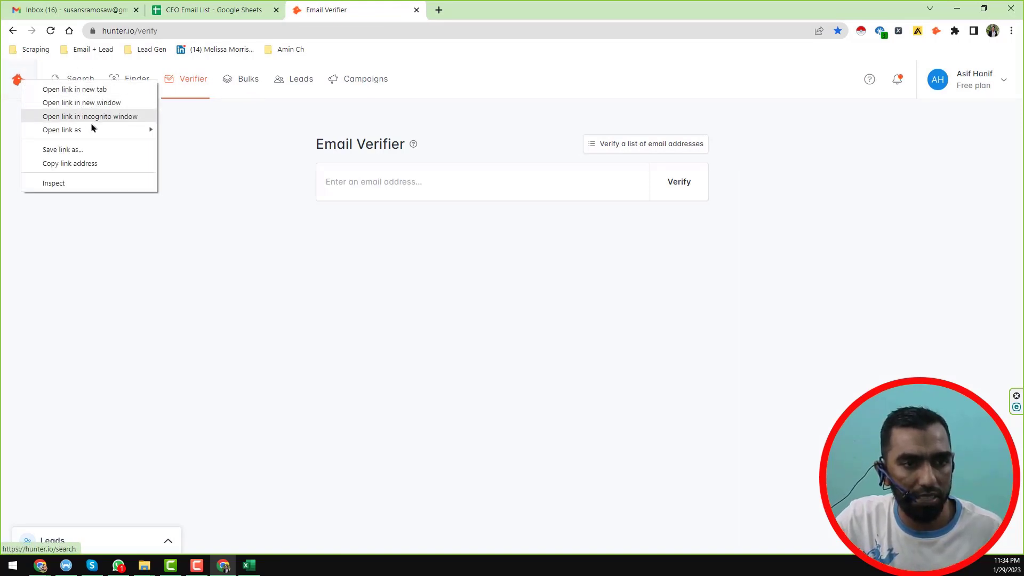
pyautogui.click(117, 118)
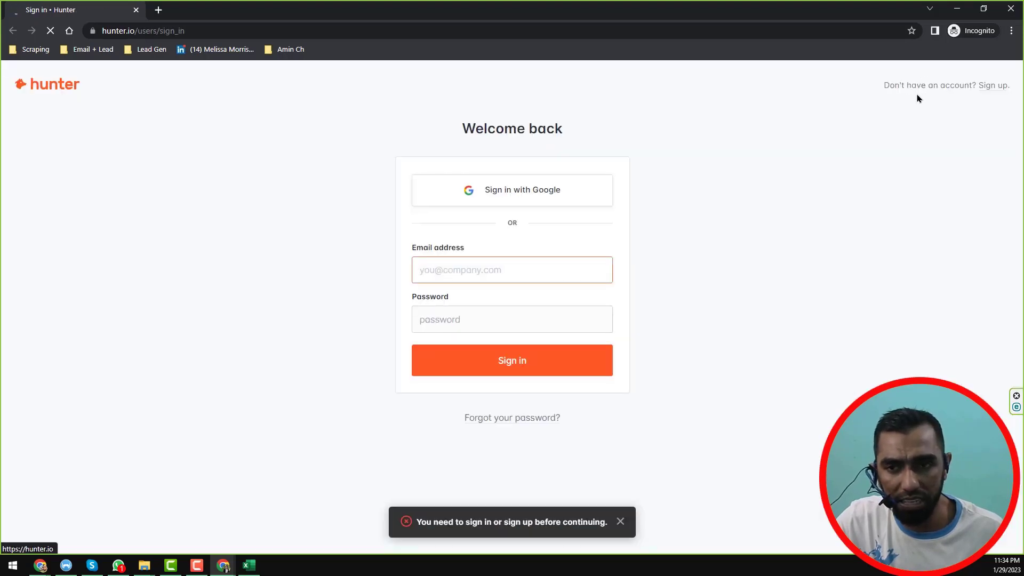
# Step: View Hunter's sign-up and sign-in pages, close the incognito window, look at the Email Finder page, and close its tab to return to the sheet
pyautogui.click(988, 87)
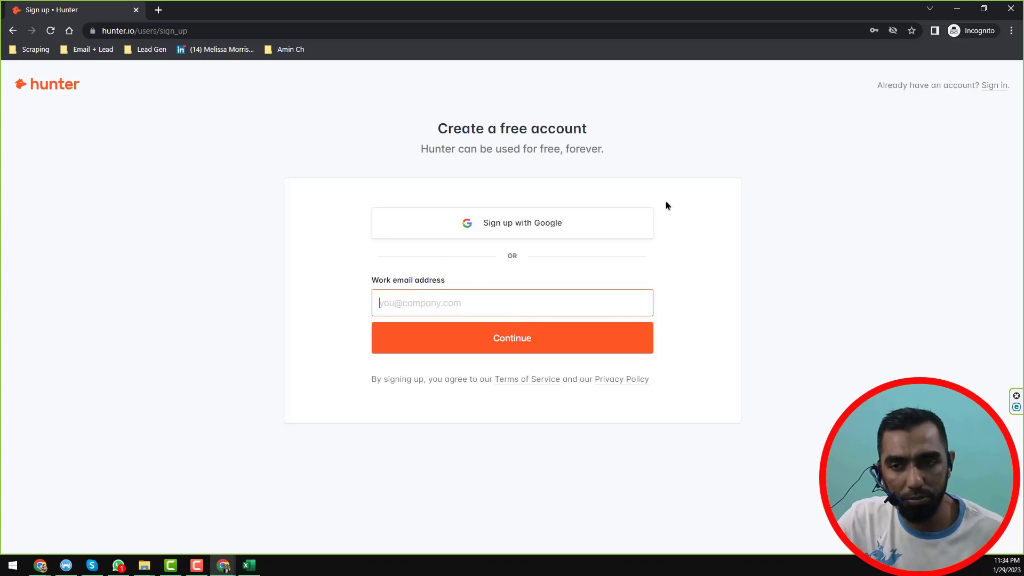
pyautogui.click(995, 88)
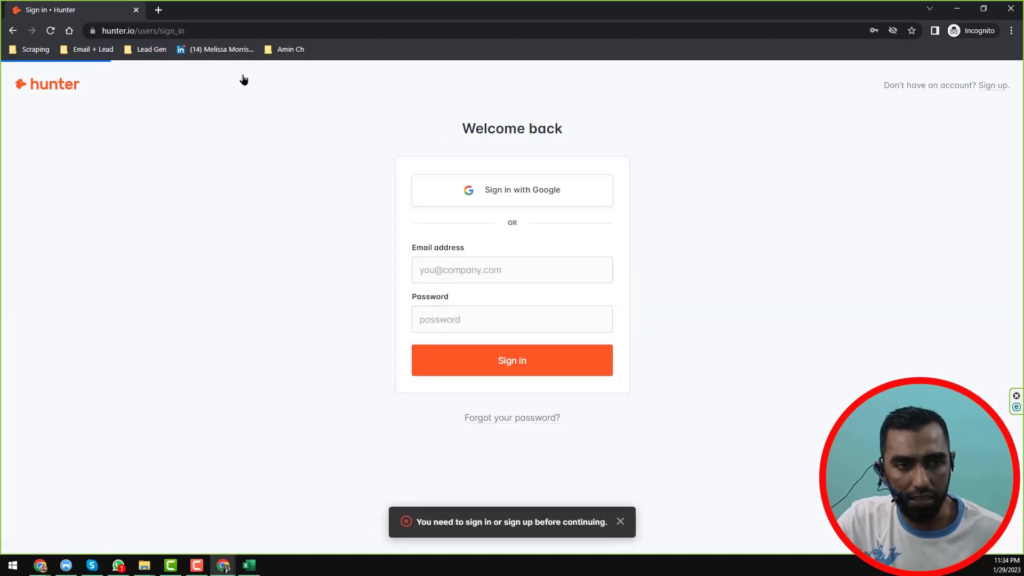
pyautogui.click(137, 9)
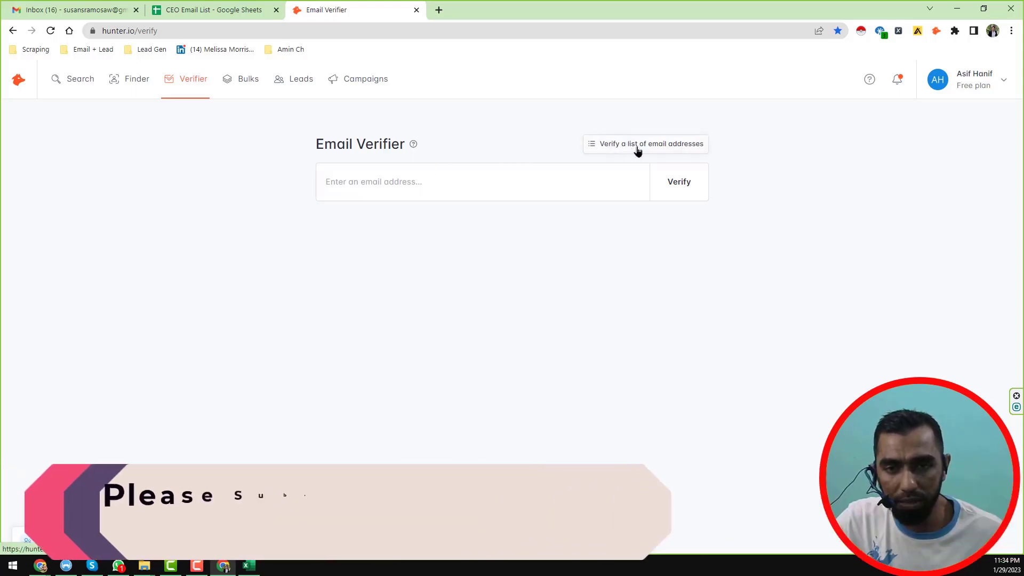
pyautogui.click(128, 85)
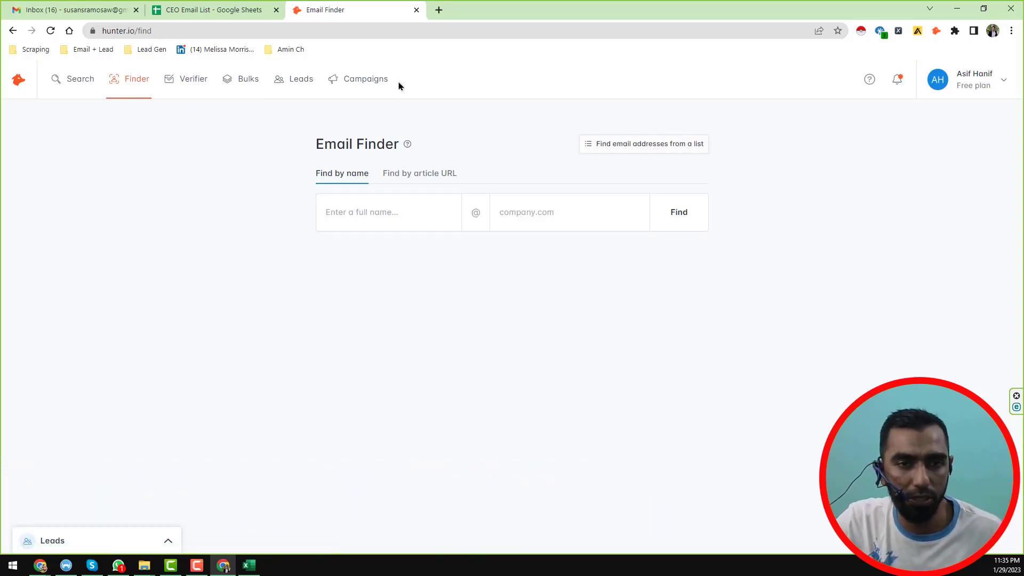
pyautogui.click(417, 9)
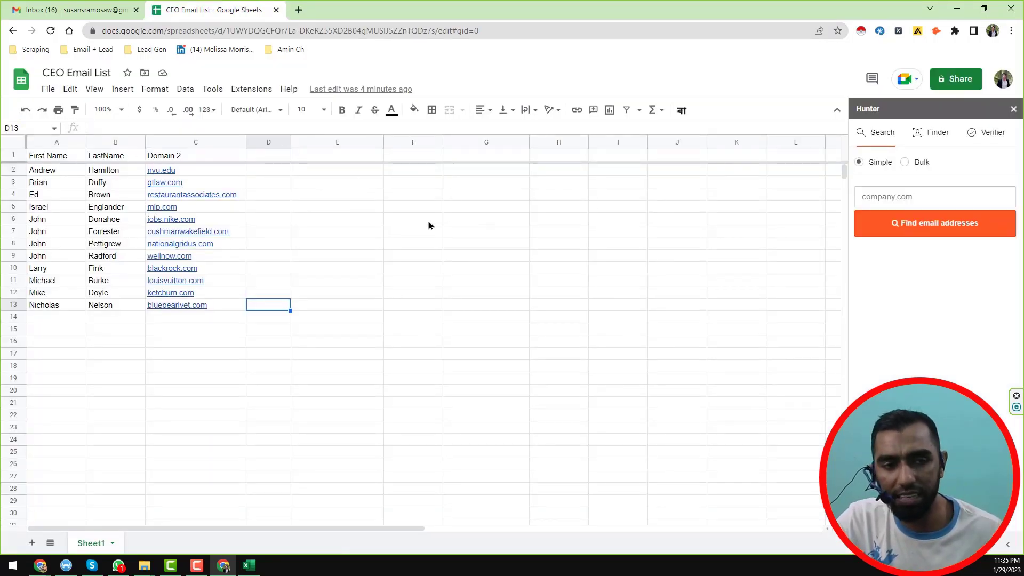
# Step: Widen the empty column D beside Domain 2 and select cell D1
pyautogui.click(279, 160)
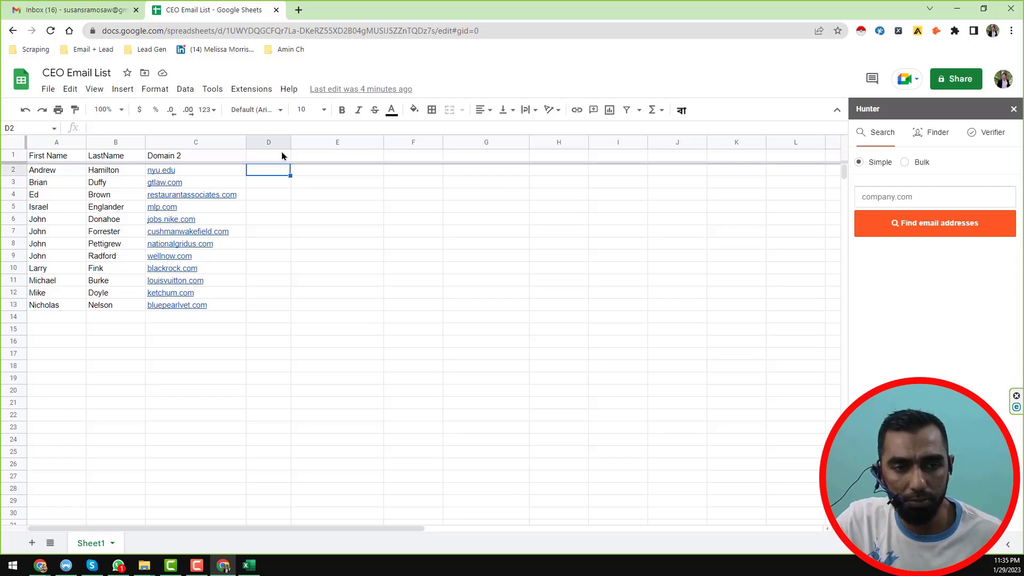
pyautogui.moveTo(291, 139); pyautogui.dragTo(326, 139)
pyautogui.press('Up')
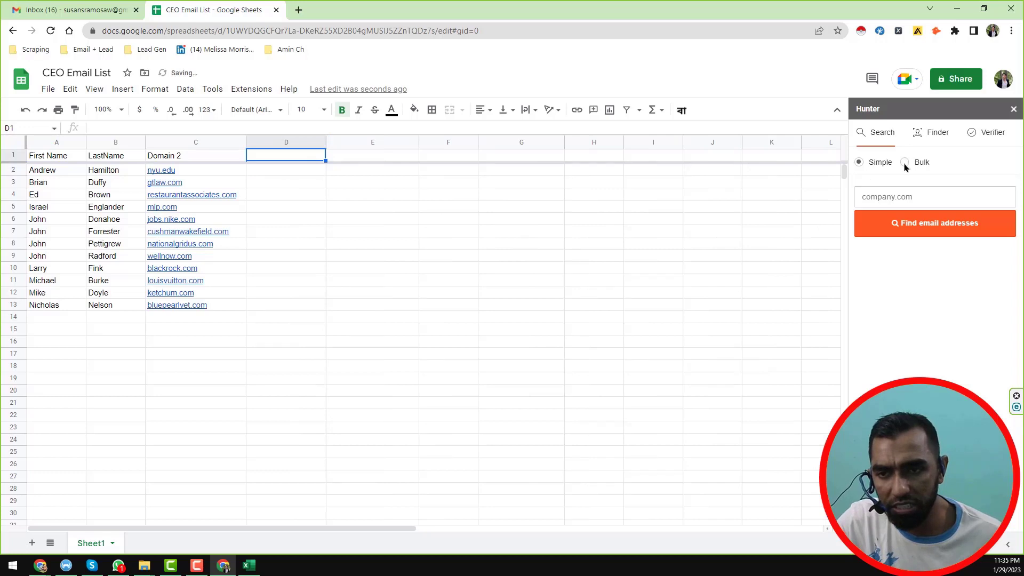
# Step: Find the email addresses with Hunter's Email Finder, using columns A, B and C for first name, last name and domain, with company name blank
pyautogui.click(936, 140)
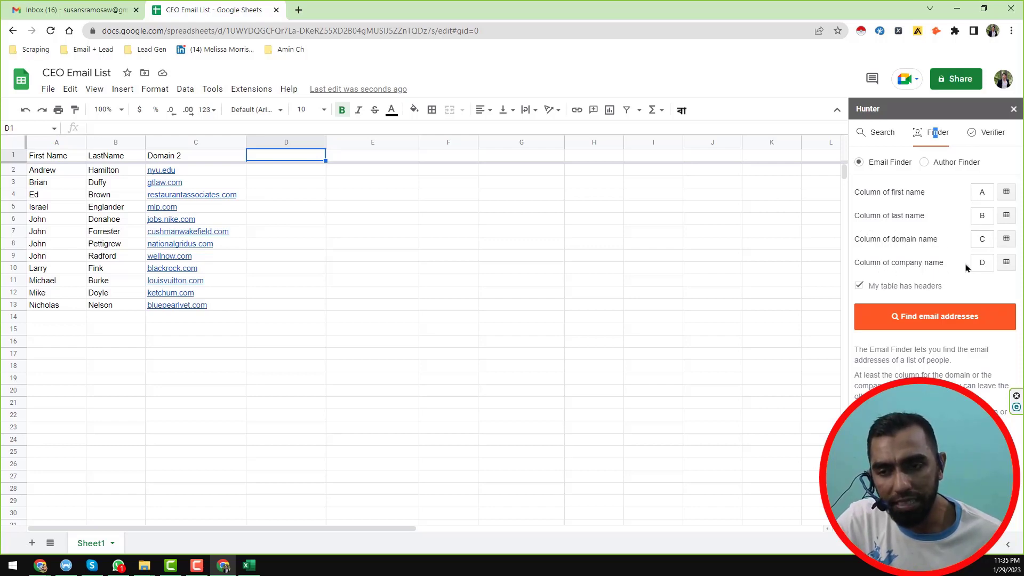
pyautogui.click(989, 263)
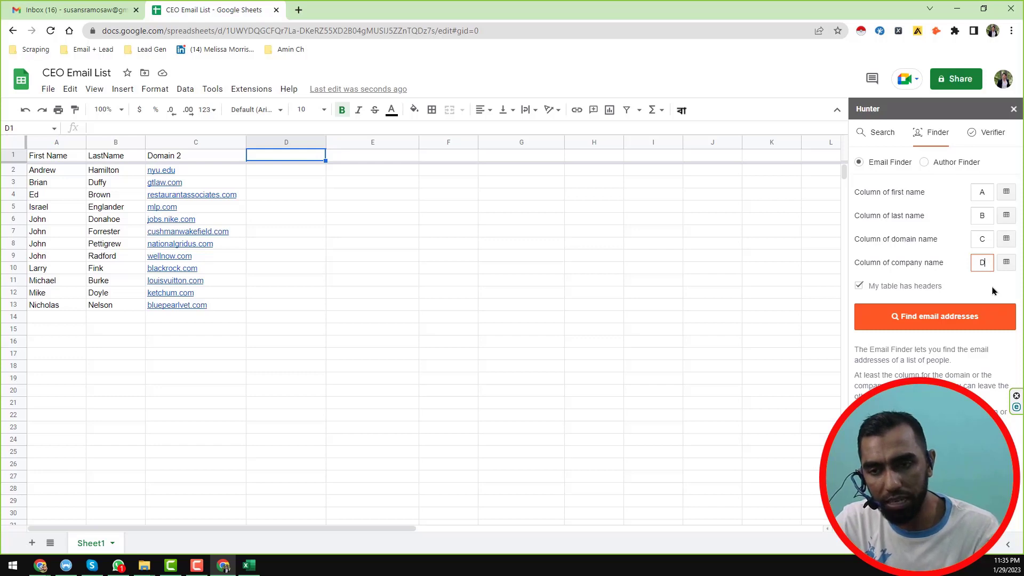
pyautogui.press('BackSpace')
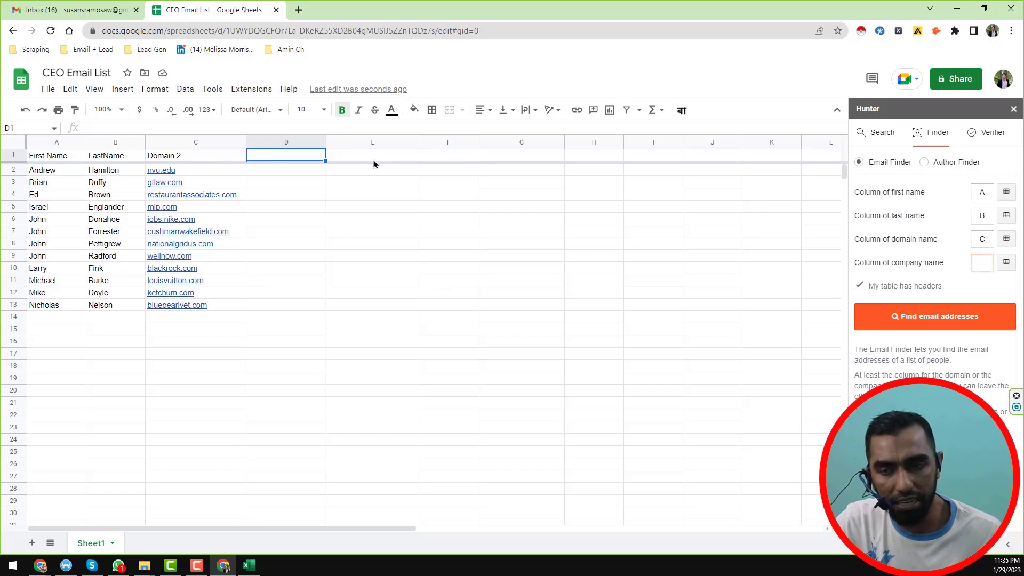
pyautogui.click(930, 323)
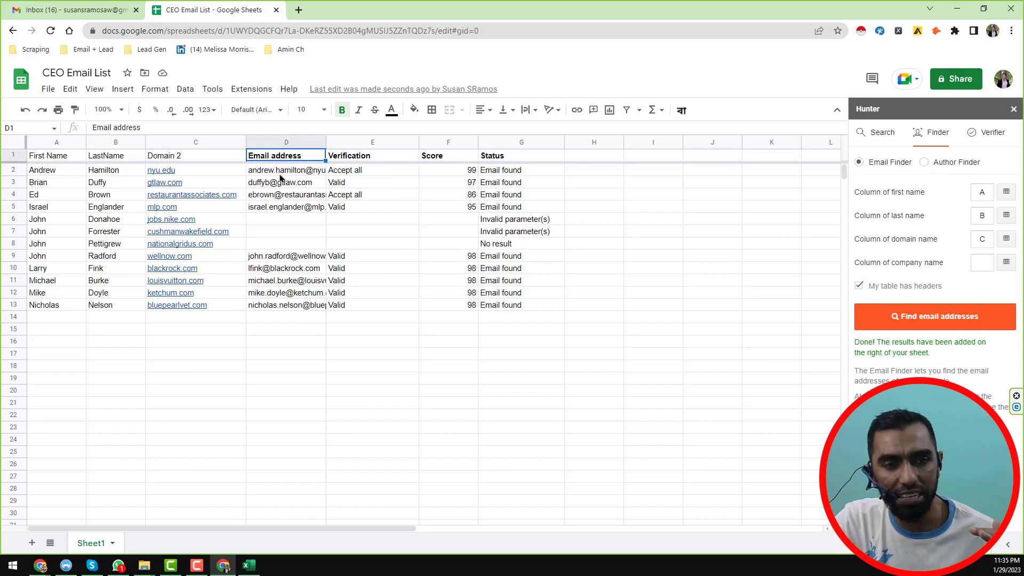
# Step: Review the added Email address, Verification and Score columns, and check the Status entries in G6:G8
pyautogui.moveTo(329, 310)
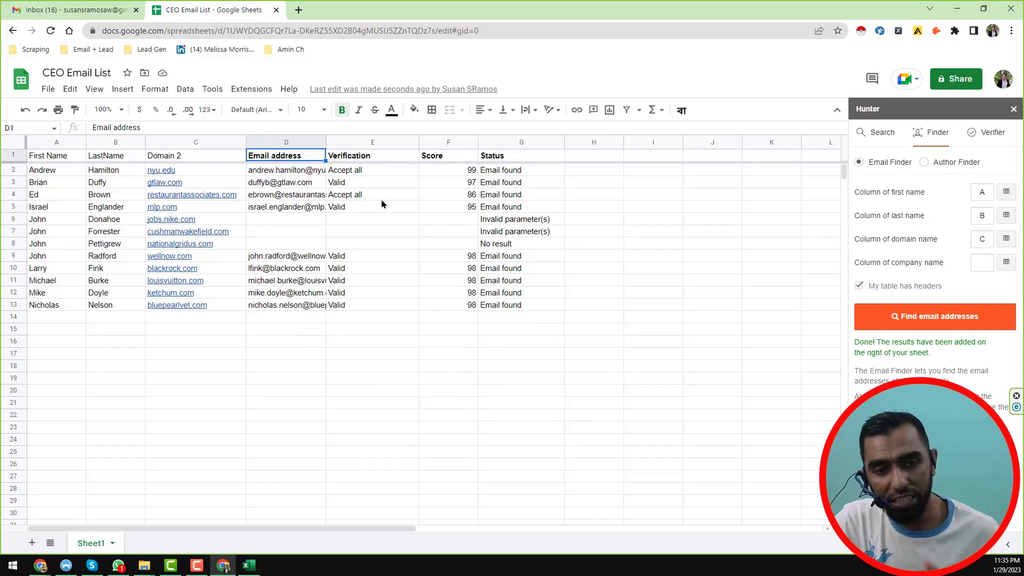
pyautogui.click(382, 167)
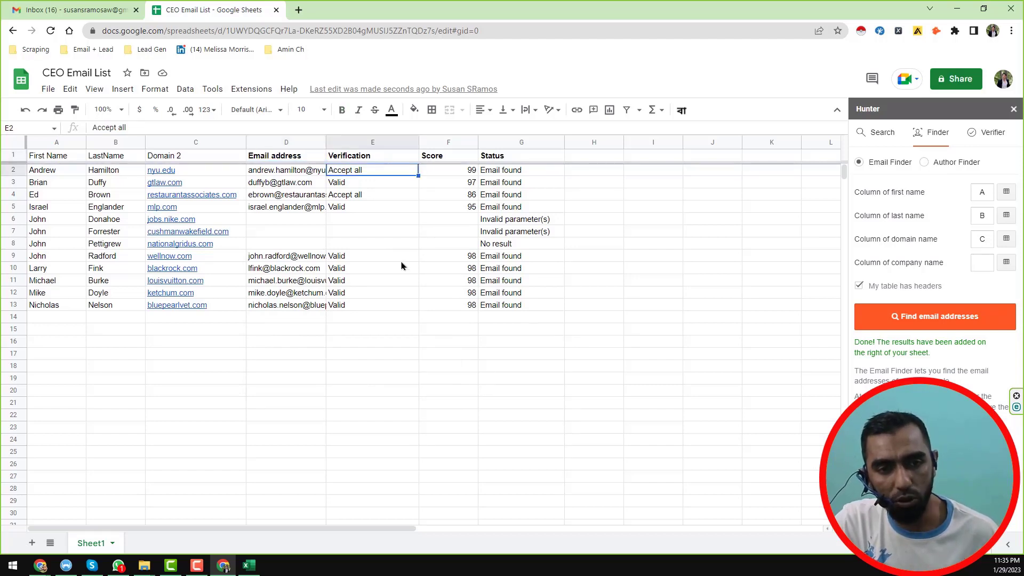
pyautogui.click(379, 257)
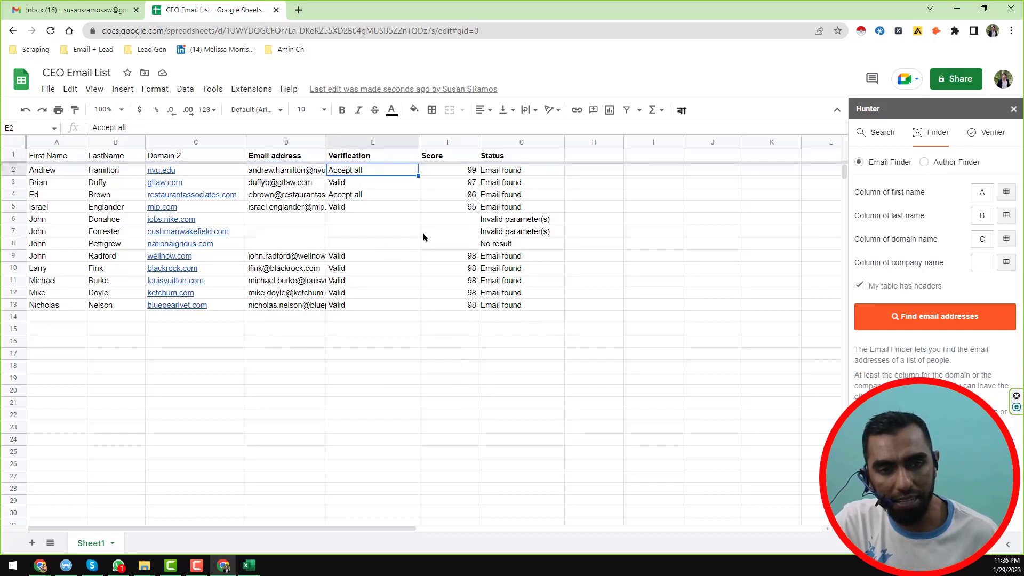
pyautogui.click(457, 172)
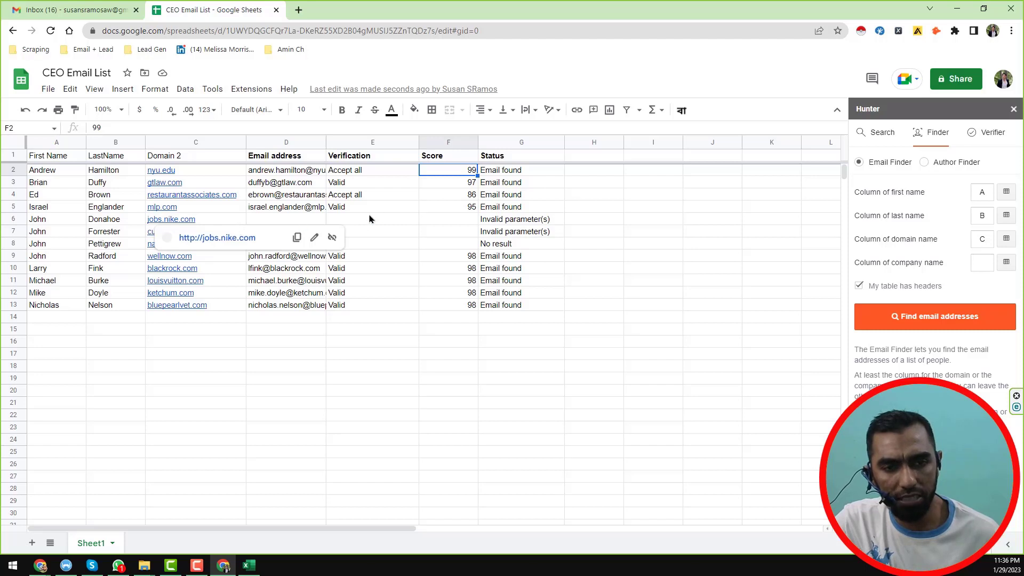
pyautogui.moveTo(512, 224); pyautogui.dragTo(547, 251)
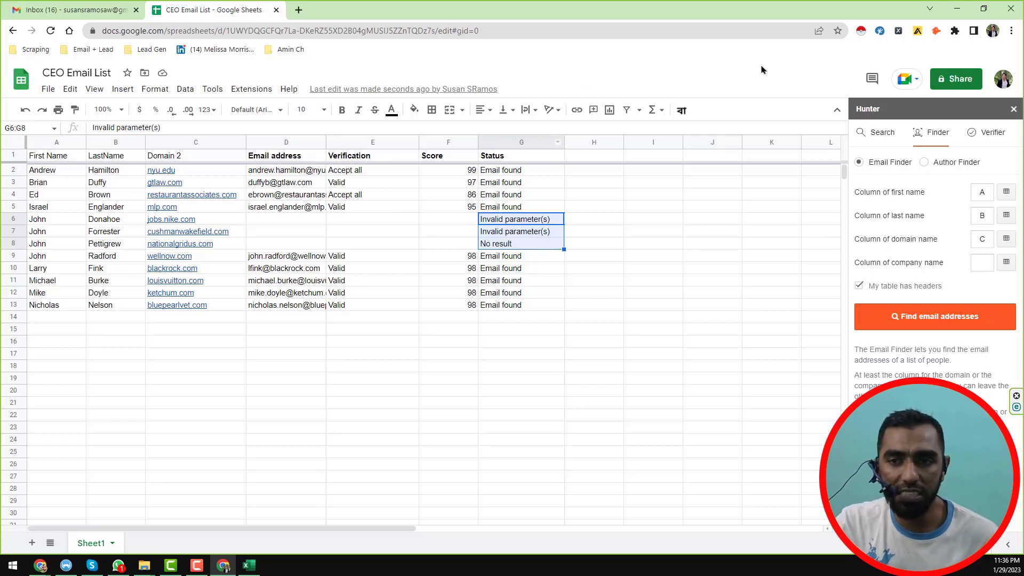
# Step: Minimise the sheet window and view the YouTube channel's videos page and the Fiverr results for "b2b lead generation" in the other browser window
pyautogui.click(957, 9)
pyautogui.click(472, 288)
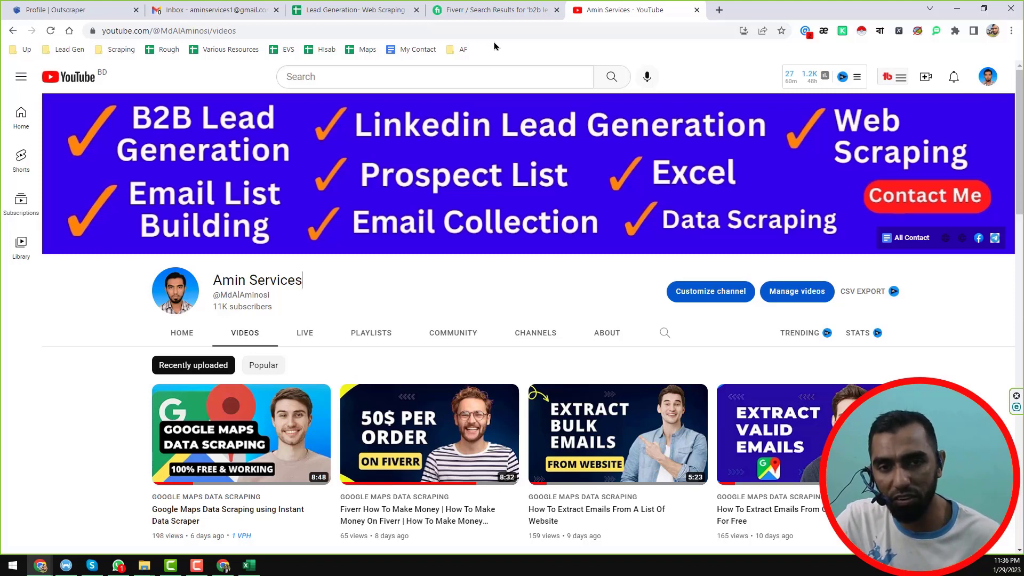
pyautogui.click(505, 13)
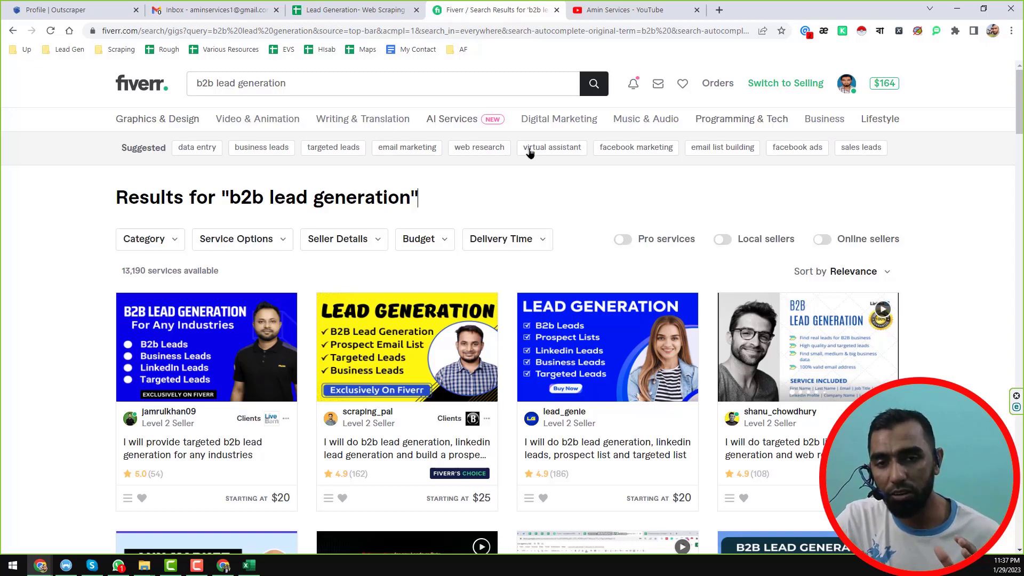
pyautogui.click(608, 18)
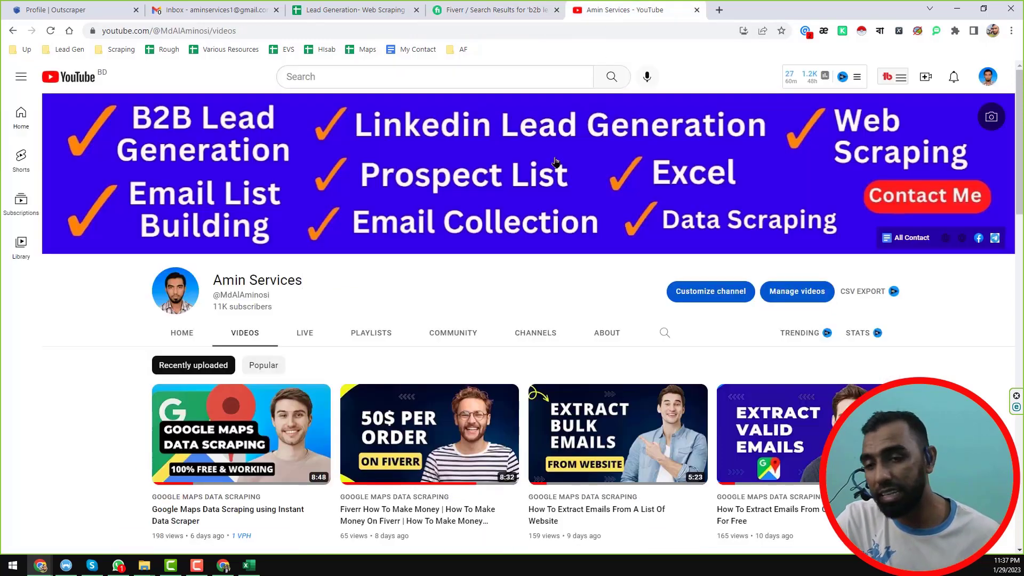